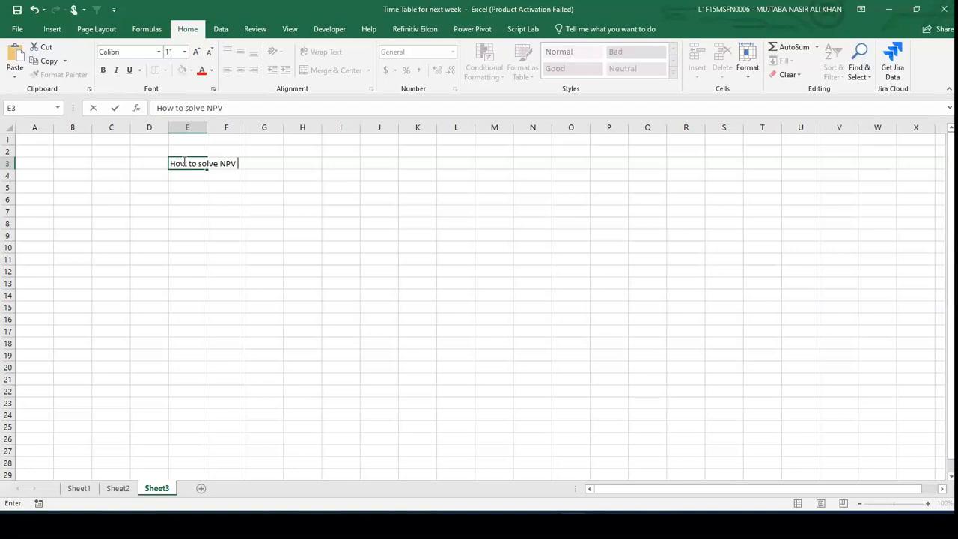
# - Complete the title in E3 as "How to solve NPV qs on excel"
pyautogui.write('on excel')
pyautogui.press('Return')
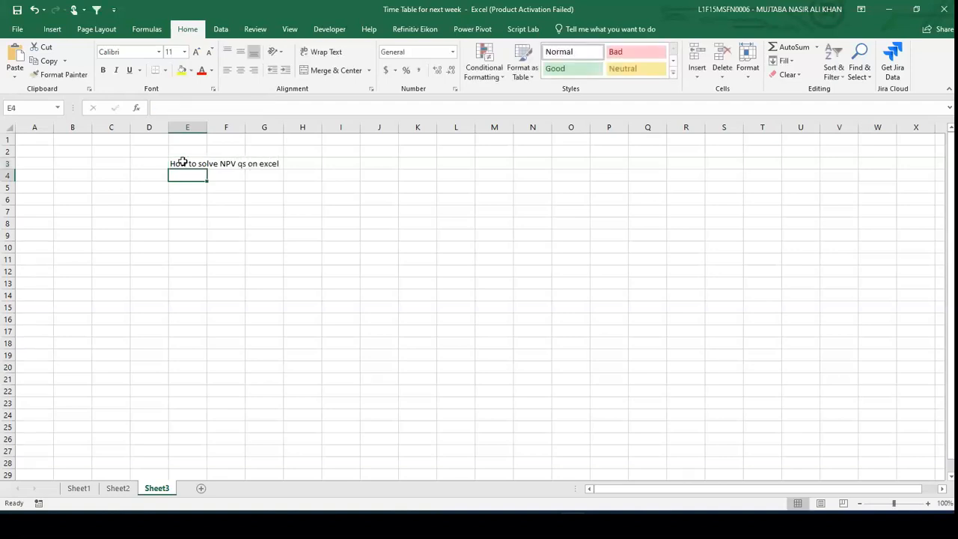
pyautogui.scroll(3, 184, 161)
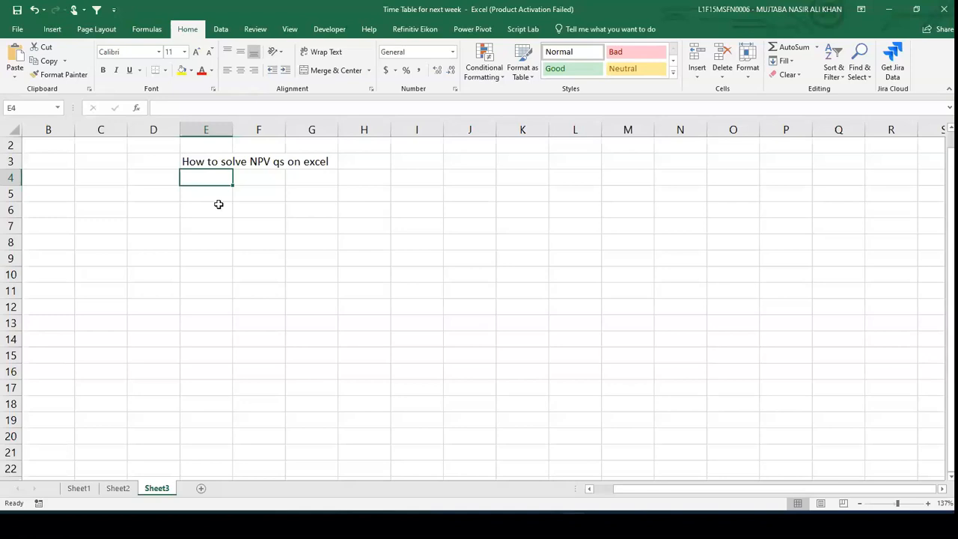
# - Enter the unit label "$000" in cell E4
pyautogui.press('Down')
pyautogui.press('Down')
pyautogui.press('Up')
pyautogui.press('Up')
pyautogui.write('"$000')
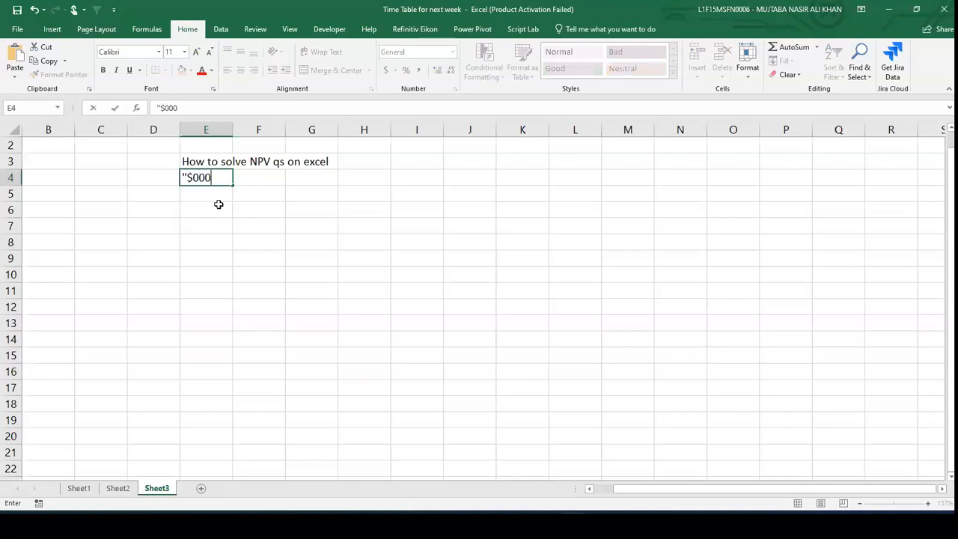
pyautogui.write('"')
pyautogui.press('Return')
# - Copy the "$000" label across row 4 into cells F4 through K4
pyautogui.press('Up')
pyautogui.hotkey('ctrl', 'c')
pyautogui.press('Right')
pyautogui.hotkey('shift', 'Right')
pyautogui.hotkey('shift', 'Right')
pyautogui.hotkey('shift', 'Right')
pyautogui.hotkey('shift', 'Right')
pyautogui.hotkey('shift', 'Right')
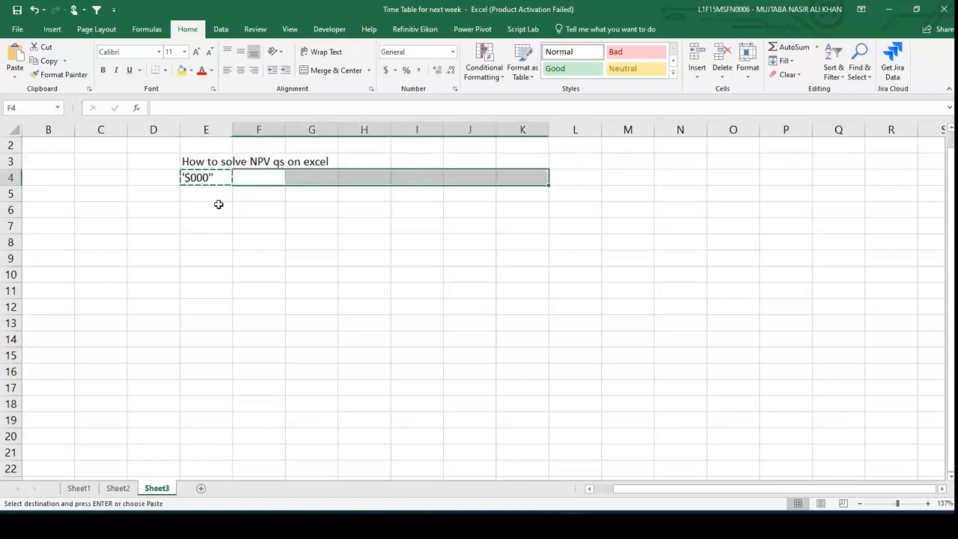
pyautogui.hotkey('ctrl', 'v')
# - Enter the Years label in E5 and the years 0 to 5 in F5 through K5
pyautogui.press('Down')
pyautogui.press('Left')
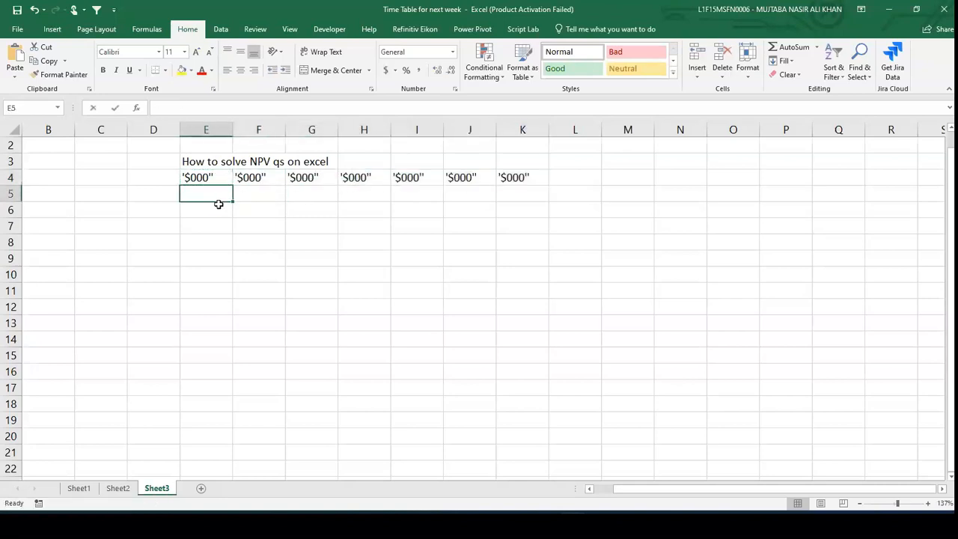
pyautogui.write('YEars')
pyautogui.press('Right')
pyautogui.write('0')
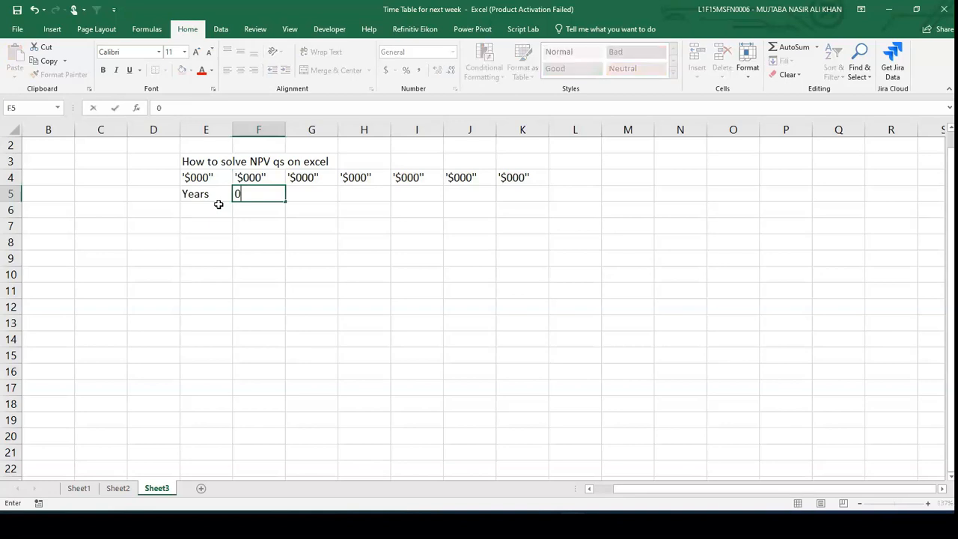
pyautogui.press('Right')
pyautogui.write('1')
pyautogui.press('Right')
pyautogui.write('2')
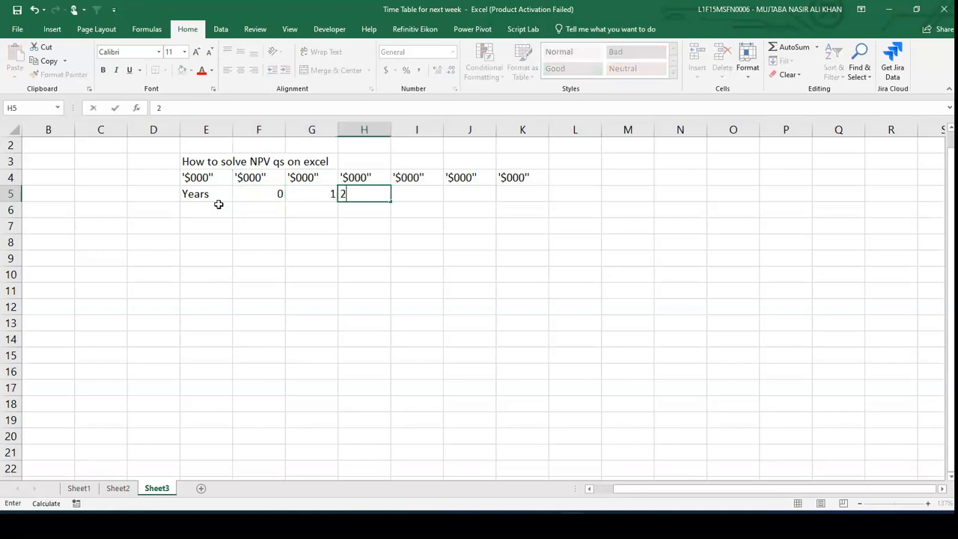
pyautogui.press('Right')
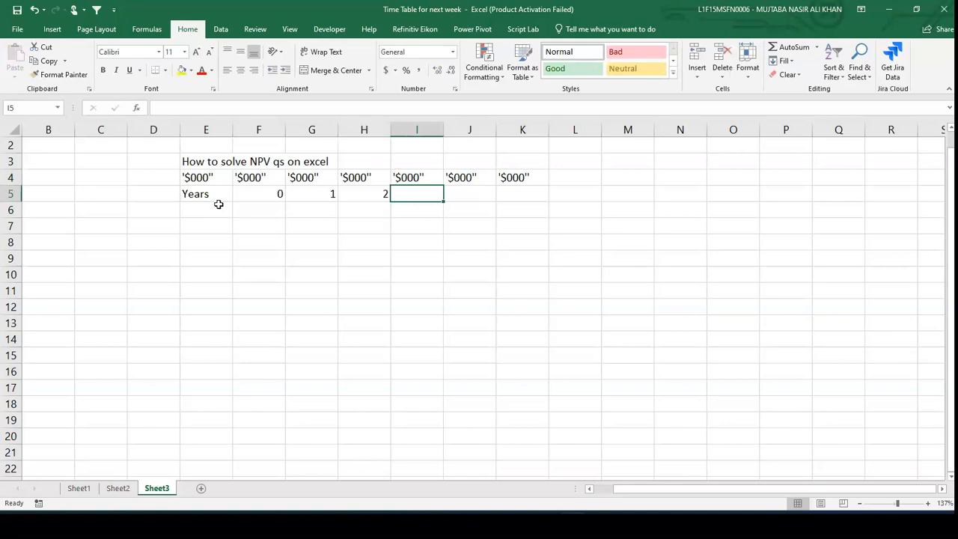
pyautogui.write('3')
pyautogui.press('Right')
pyautogui.write('4')
pyautogui.press('Right')
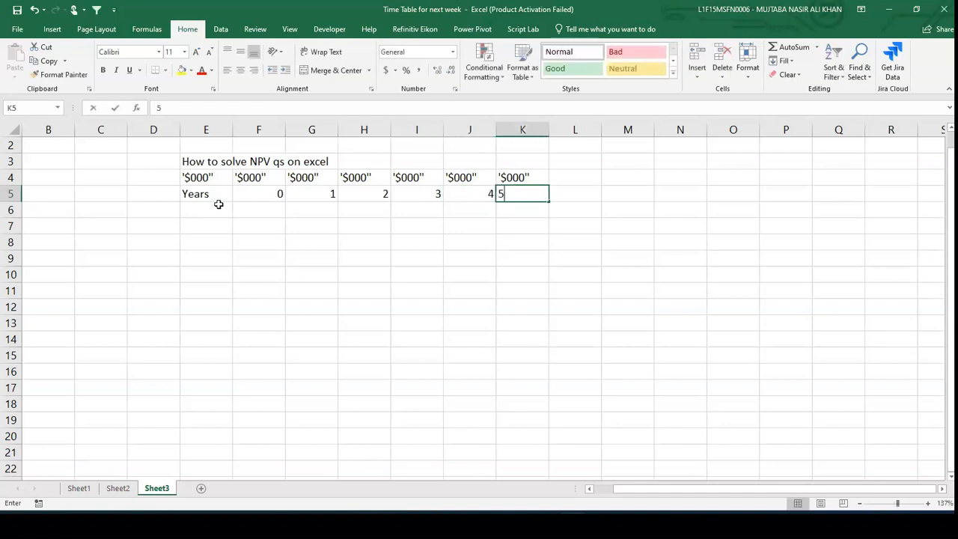
pyautogui.write('5')
pyautogui.press('Return')
# - Enter the row labels Sales and Variable cost in E6 and E7
pyautogui.press('Left')
pyautogui.press('Left')
pyautogui.press('Left')
pyautogui.press('Left')
pyautogui.press('Left')
pyautogui.press('Left')
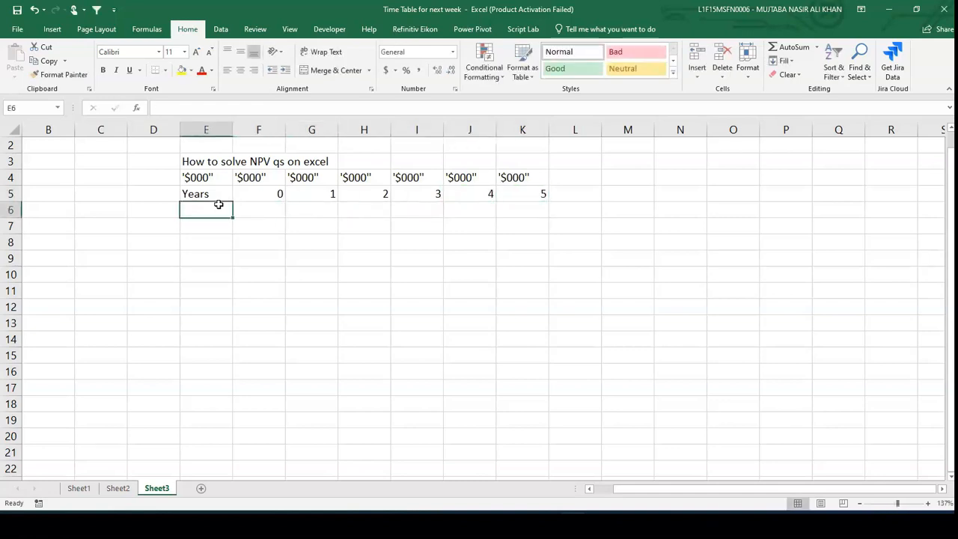
pyautogui.write('Sales')
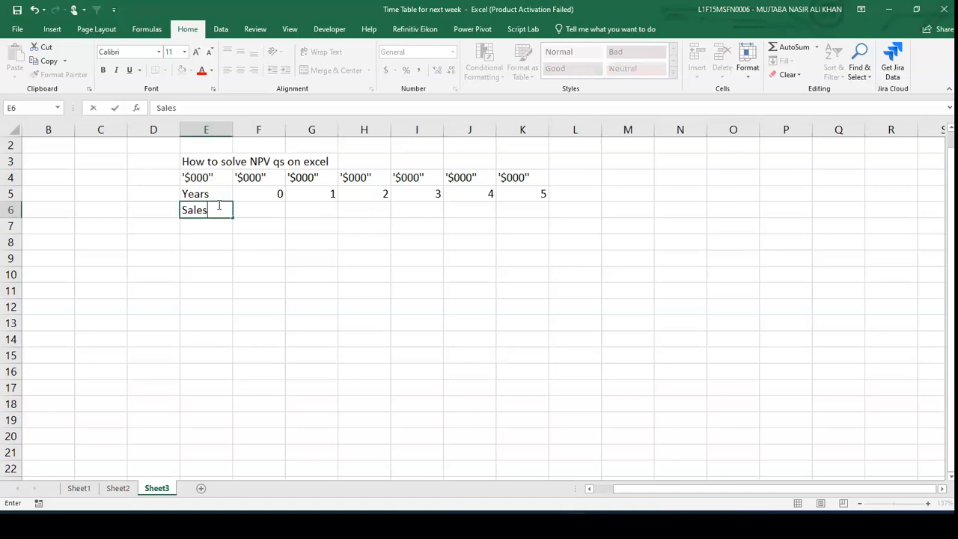
pyautogui.press('Return')
pyautogui.write('VAr')
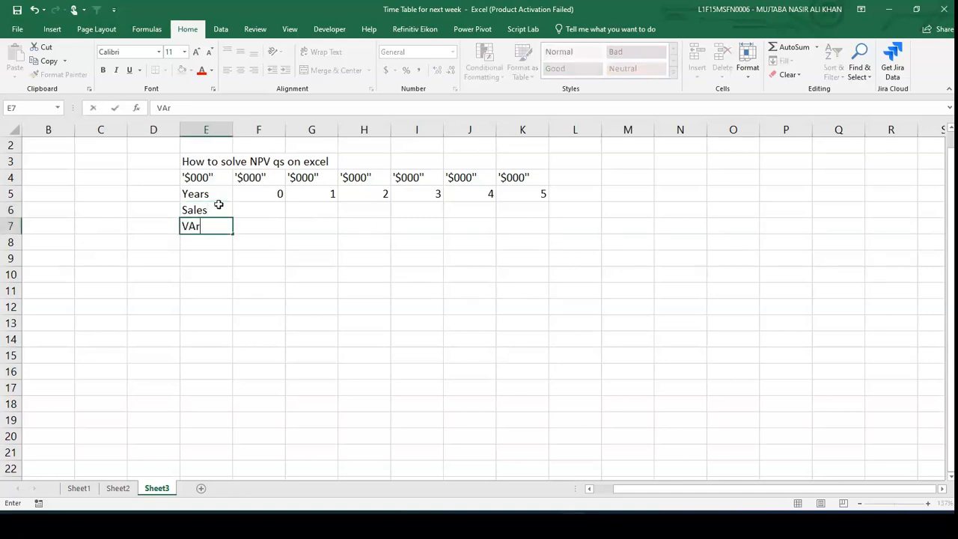
pyautogui.press('BackSpace')
pyautogui.write('ariable cost')
pyautogui.press('Return')
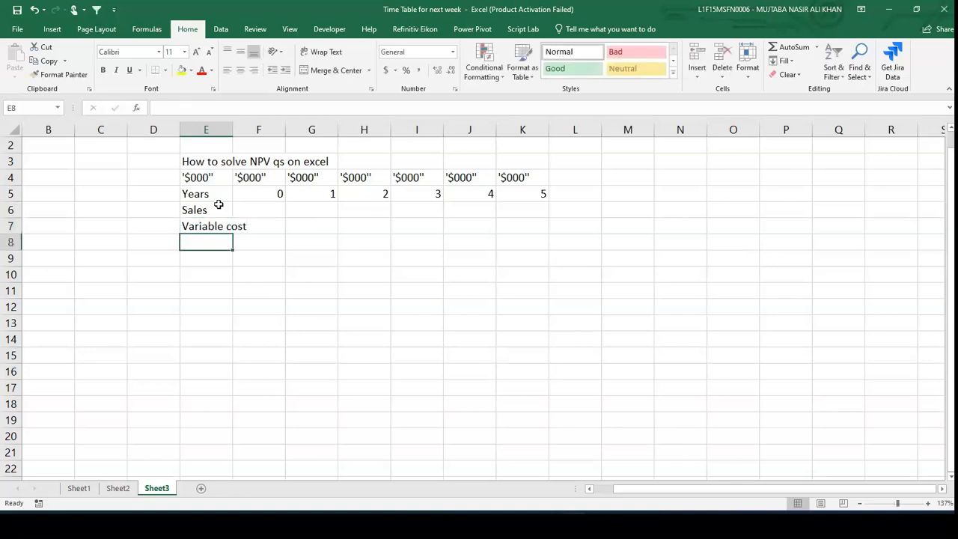
# - Enter the row labels Fixed cost and TAD in E8 and E9
pyautogui.write('Fix')
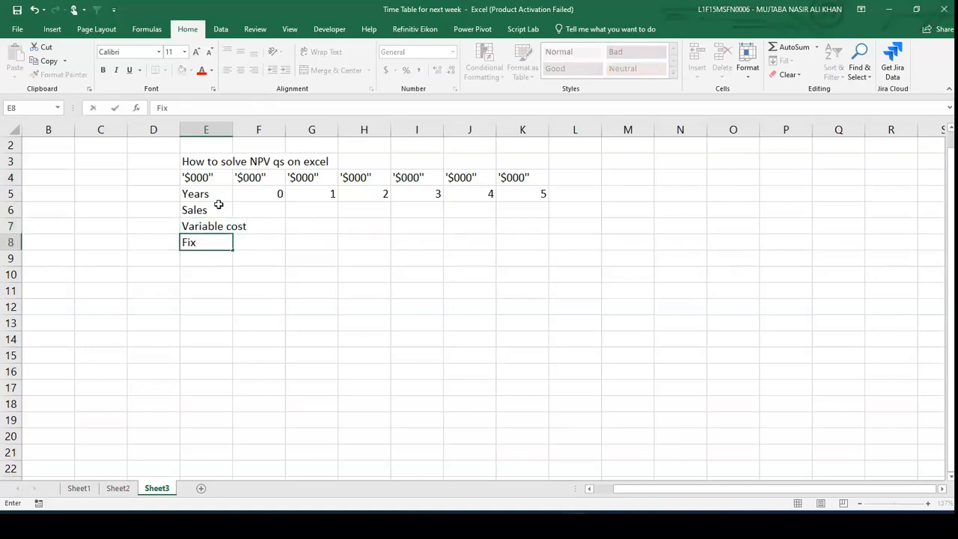
pyautogui.write('ed cost')
pyautogui.press('Return')
pyautogui.write('Tax')
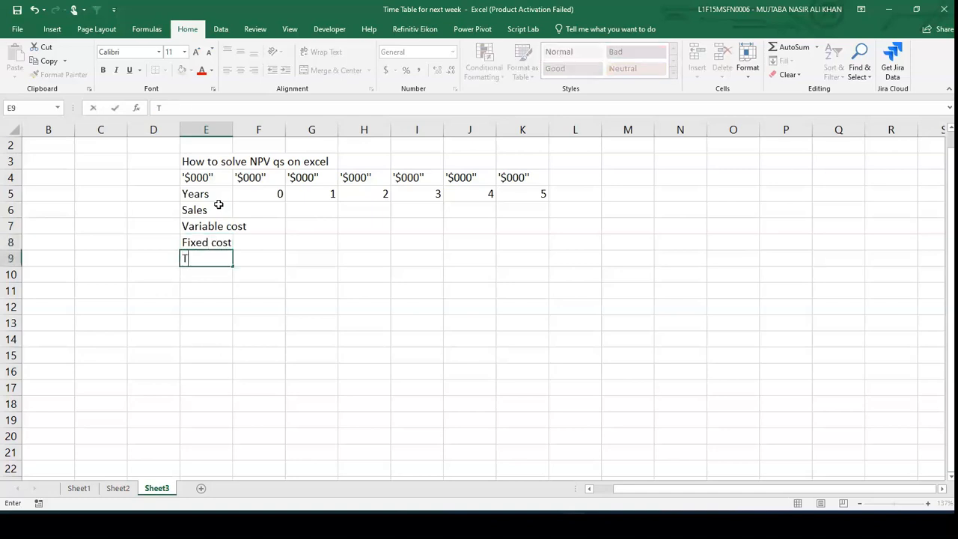
pyautogui.press('BackSpace')
pyautogui.press('BackSpace')
pyautogui.write('a')
pyautogui.press('BackSpace')
pyautogui.write('AD')
pyautogui.press('Return')
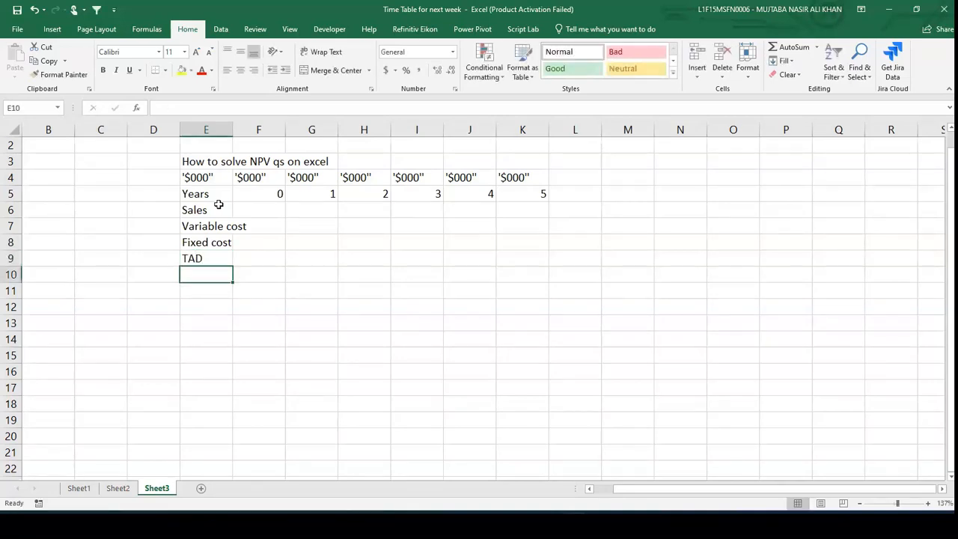
# - Enter the row labels Profit and Tax 30% in E10 and E11
pyautogui.write('P')
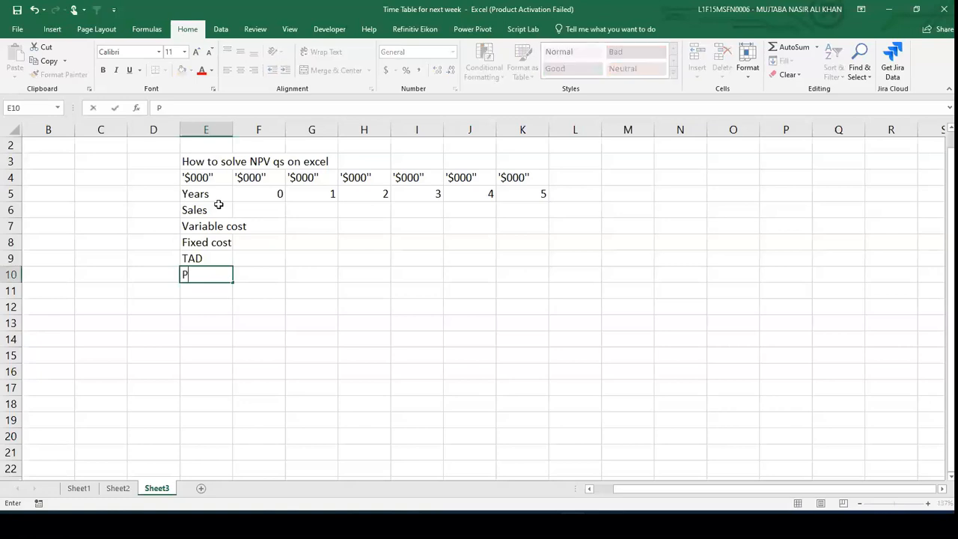
pyautogui.write('rofit')
pyautogui.press('Return')
pyautogui.write('TAx')
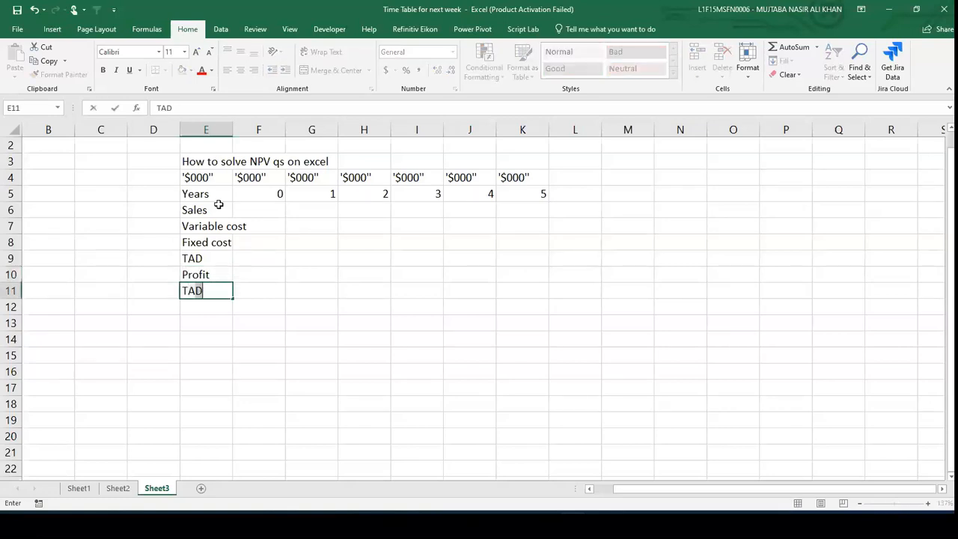
pyautogui.press('BackSpace')
pyautogui.press('BackSpace')
pyautogui.write('ax 30%')
pyautogui.press('Return')
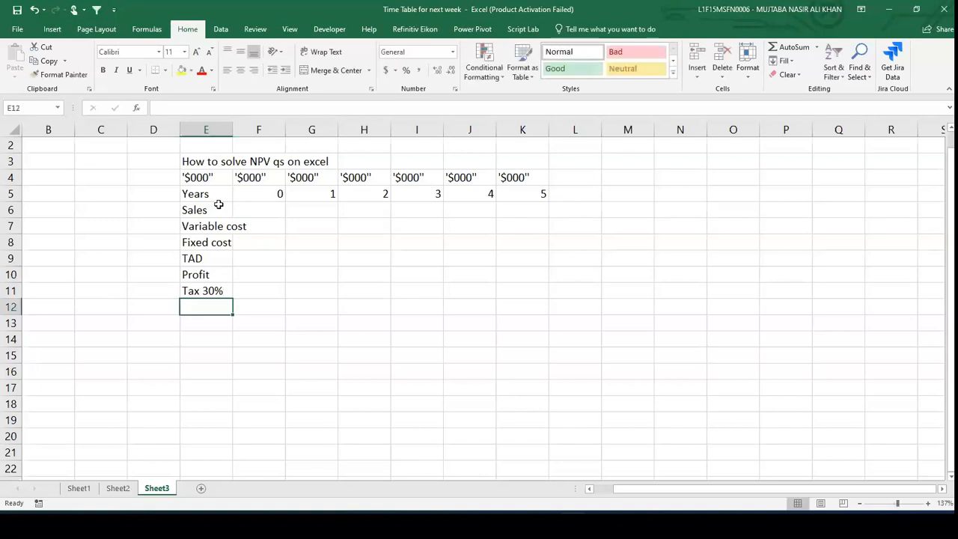
# - Enter the row labels TAD and working capital change in E12 and E13
pyautogui.write('TAD')
pyautogui.press('Return')
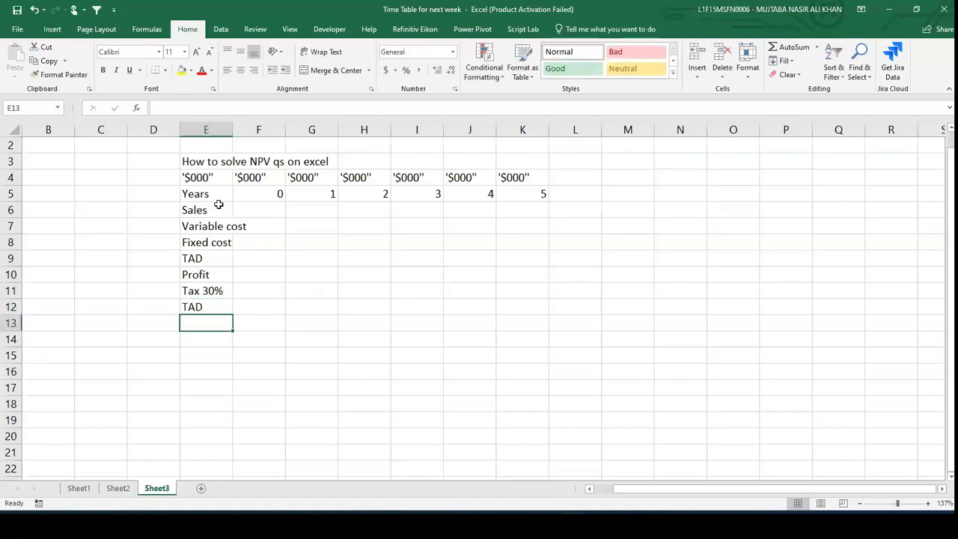
pyautogui.write('workingc')
pyautogui.press('BackSpace')
pyautogui.write('capital change')
pyautogui.press('Return')
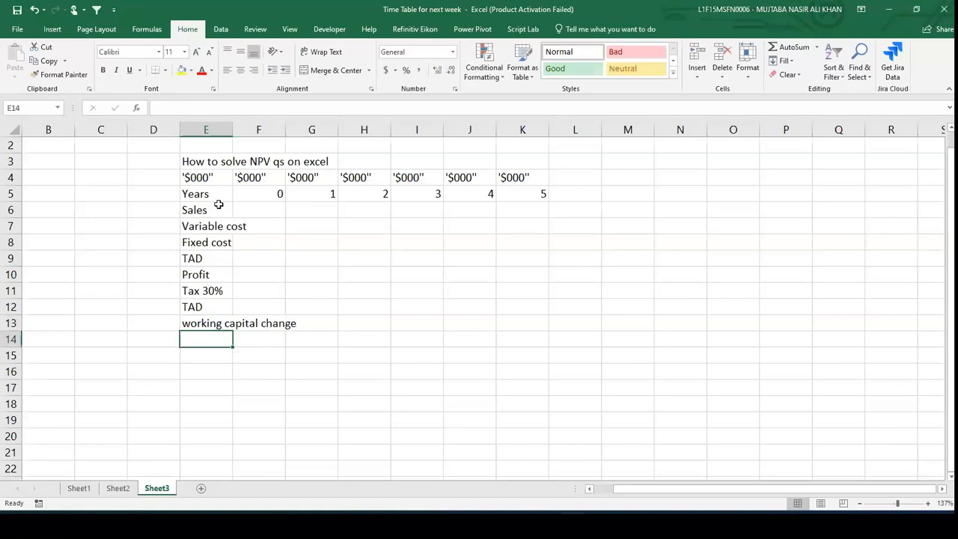
# - Enter Investment scrap value in E14 and widen column E to fit the labels
pyautogui.write('Investment')
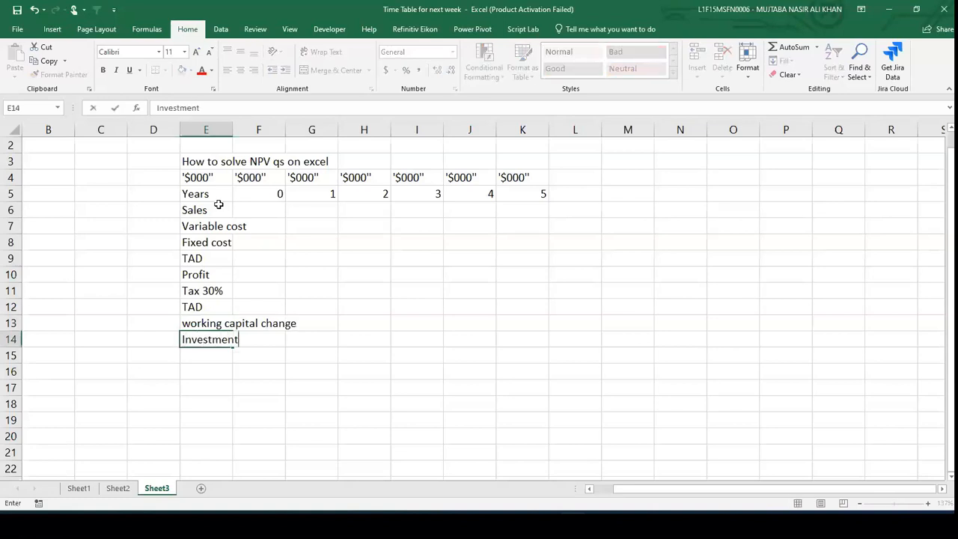
pyautogui.write(' scrap value')
pyautogui.press('Return')
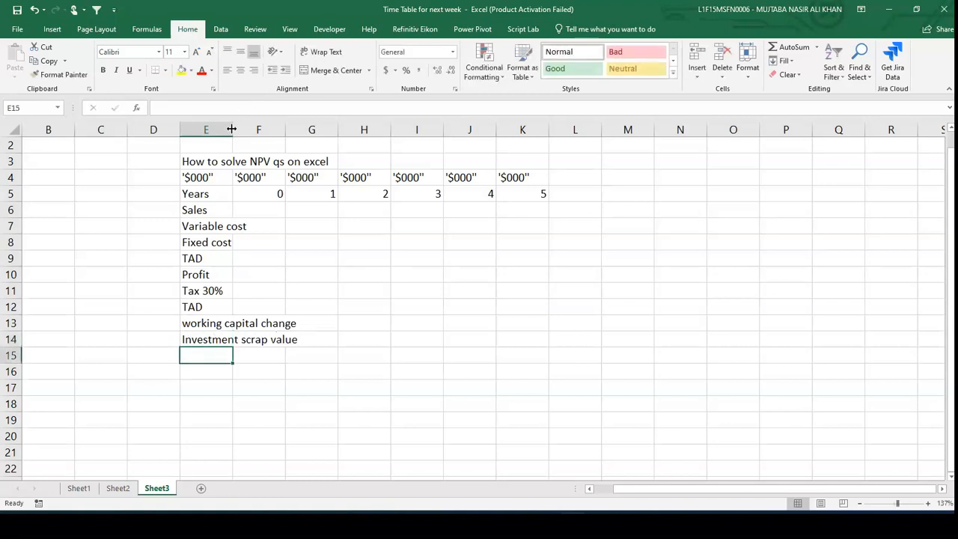
pyautogui.moveTo(232, 129); pyautogui.dragTo(331, 130)
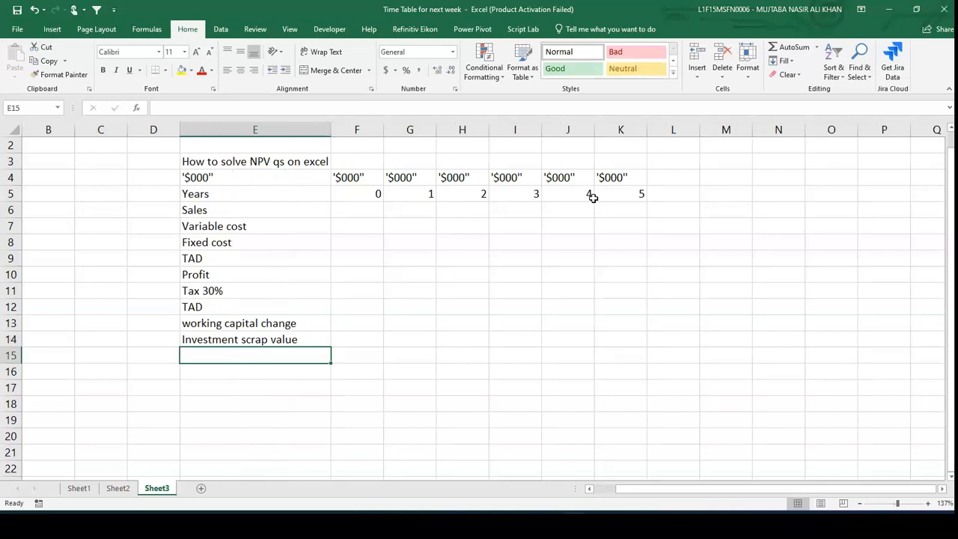
# - Enter Net cashflows in E15 with values -1000, 500, 400, 200, 100, 200 in F15 through K15
pyautogui.hotkey('alt', 'Tab')
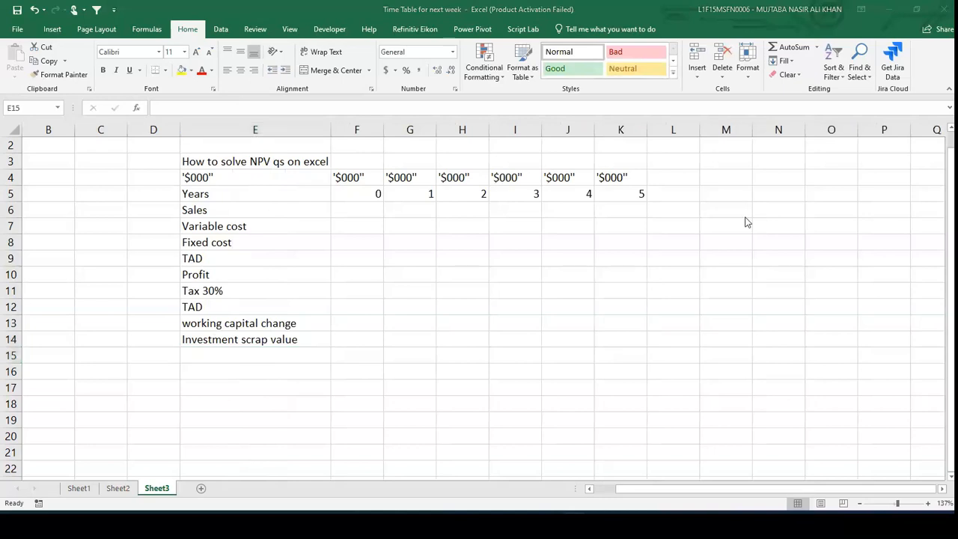
pyautogui.click(284, 359)
pyautogui.write('NEt cashfl')
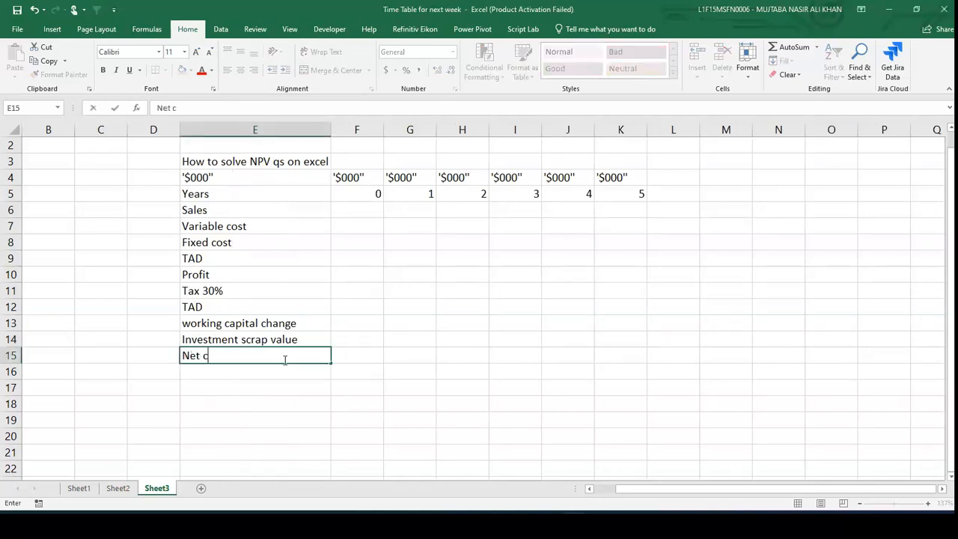
pyautogui.write('ows')
pyautogui.press('Tab')
pyautogui.write('-1000')
pyautogui.press('Tab')
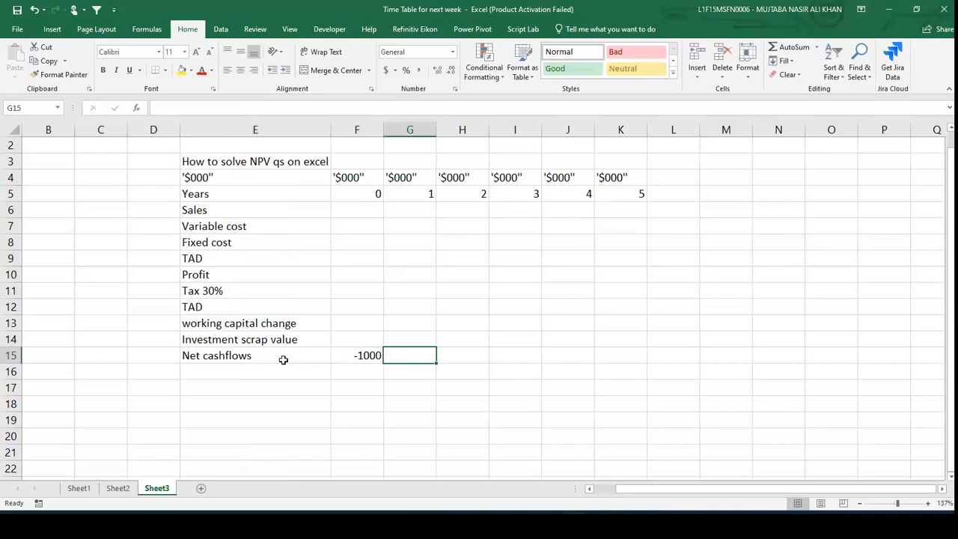
pyautogui.write('500')
pyautogui.press('Tab')
pyautogui.write('400')
pyautogui.press('Tab')
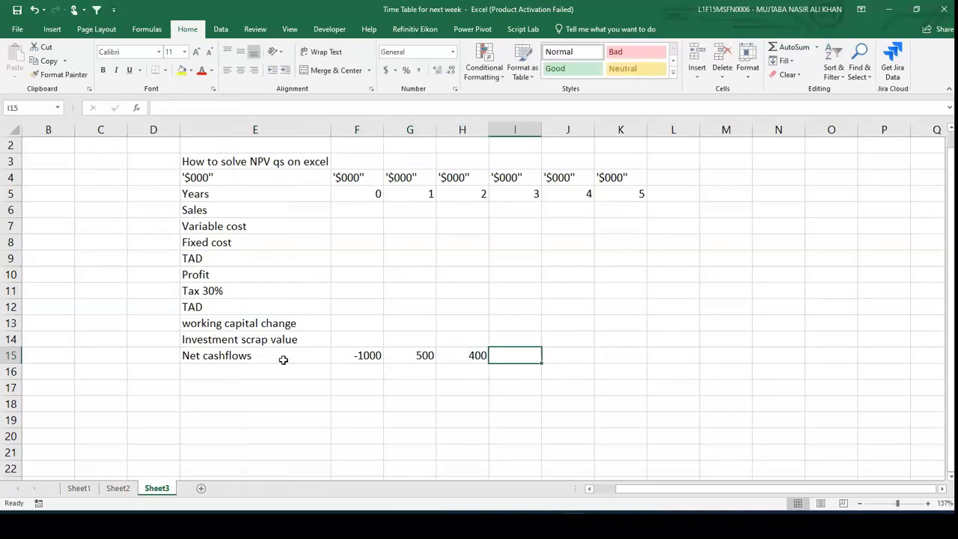
pyautogui.write('200')
pyautogui.press('Tab')
pyautogui.write('100')
pyautogui.press('Tab')
pyautogui.write('200')
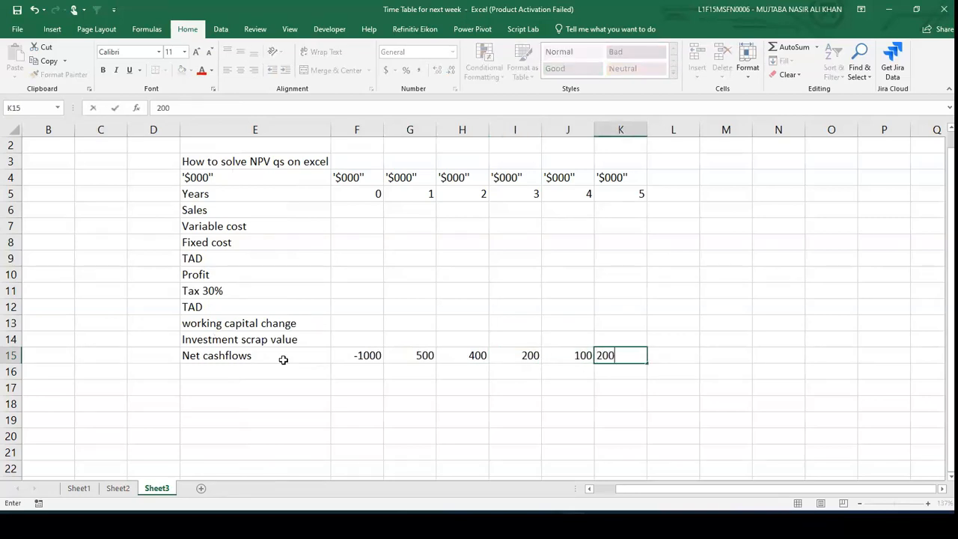
pyautogui.press('Down')
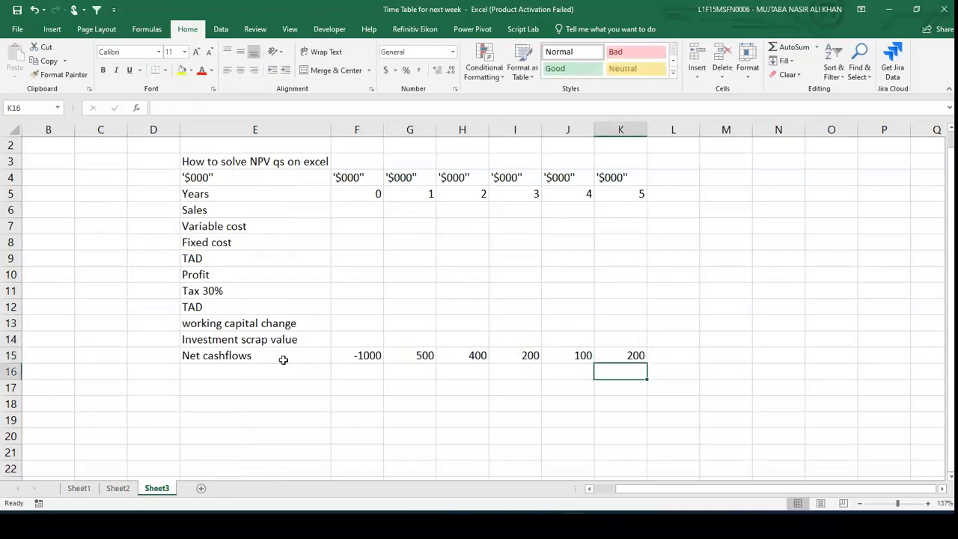
# - Make the Net cashflows row from E15 to K15 bold
pyautogui.press('Up')
pyautogui.hotkey('shift', 'Left')
pyautogui.hotkey('shift', 'Left')
pyautogui.hotkey('shift', 'Left')
pyautogui.hotkey('shift', 'Left')
pyautogui.hotkey('shift', 'Left')
pyautogui.hotkey('shift', 'Left')
pyautogui.hotkey('shift', 'Left')
pyautogui.hotkey('shift', 'Right')
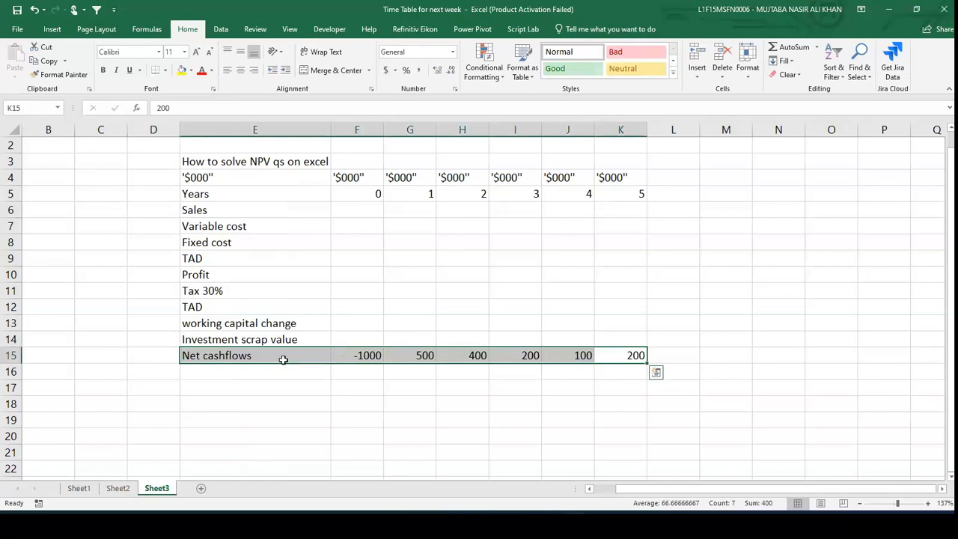
pyautogui.hotkey('ctrl', 'b')
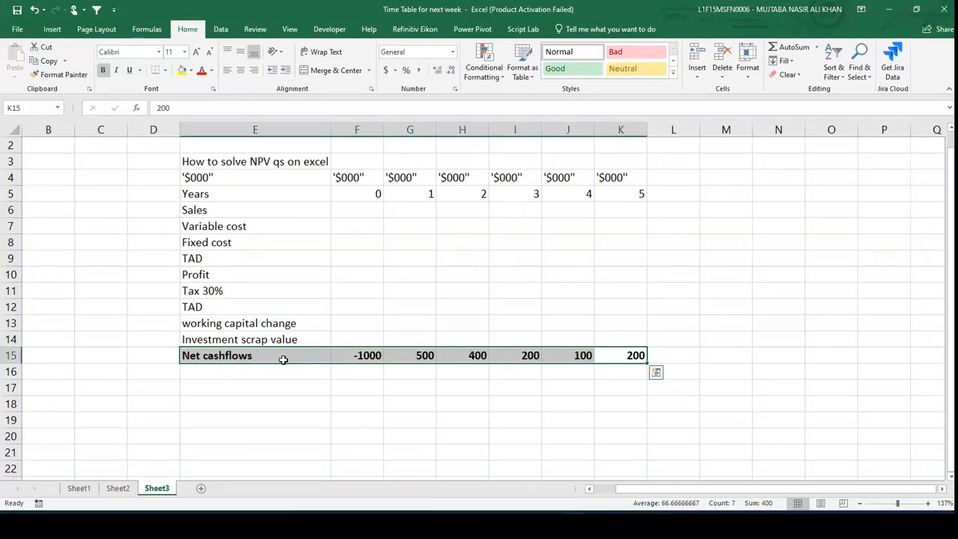
# - Enter the discount rate 10% in cell E16
pyautogui.press('Down')
pyautogui.press('Left')
pyautogui.press('Left')
pyautogui.press('Left')
pyautogui.press('Left')
pyautogui.press('Left')
pyautogui.press('Left')
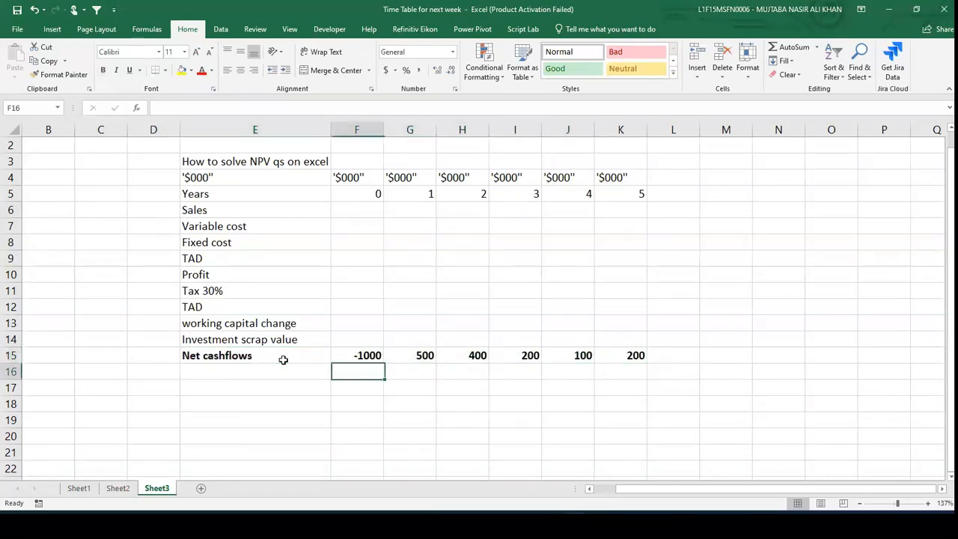
pyautogui.write('10%')
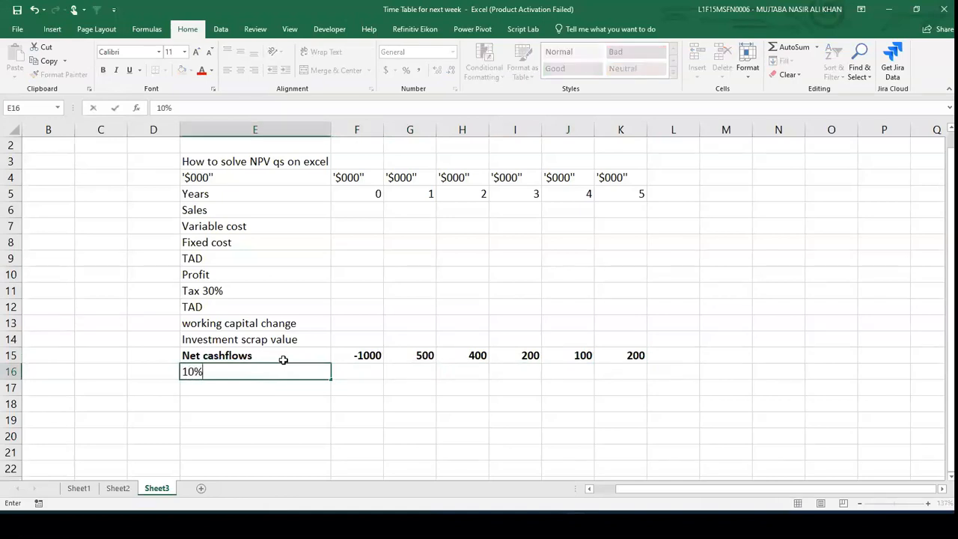
pyautogui.press('Return')
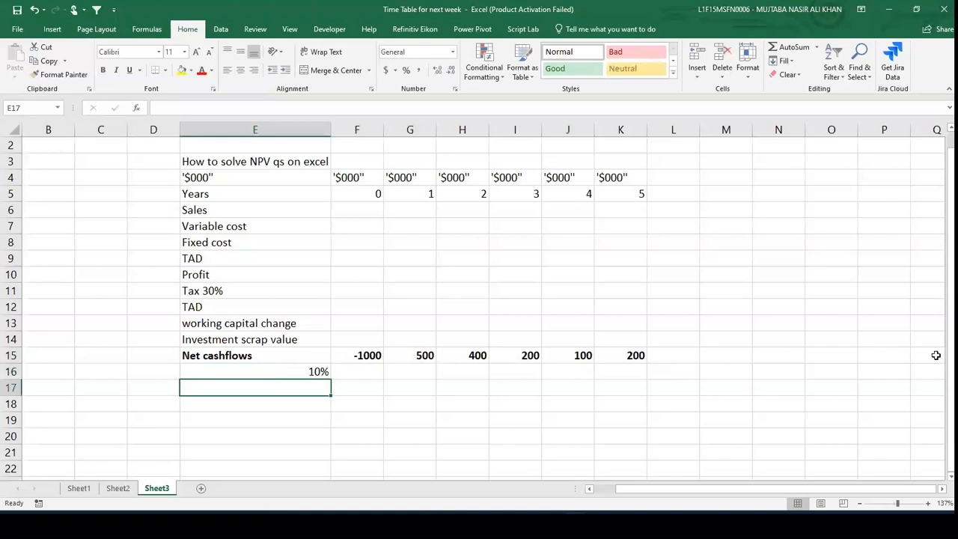
# - Enter the discount factor formula =1.1^-F5 in F16 for year 0
pyautogui.press('Up')
pyautogui.press('Right')
pyautogui.write('=')
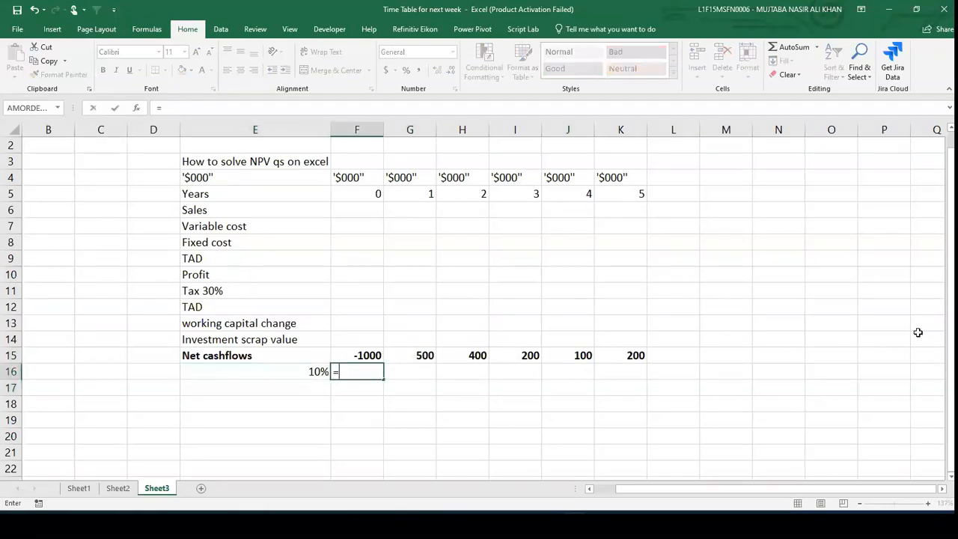
pyautogui.write('1.1^-')
pyautogui.press('Up')
pyautogui.press('Up')
pyautogui.press('Up')
pyautogui.press('Up')
pyautogui.press('Up')
pyautogui.press('Up')
pyautogui.press('Up')
pyautogui.press('Up')
pyautogui.press('Up')
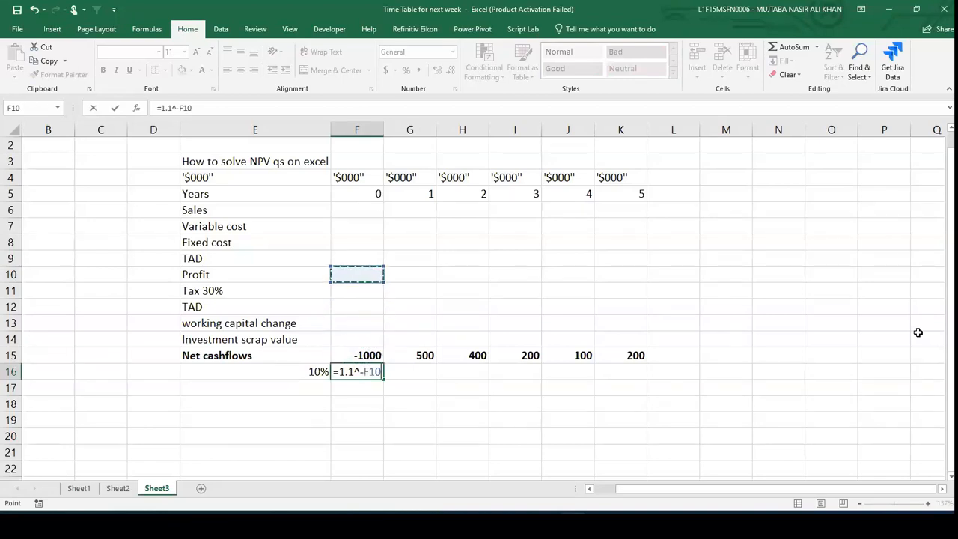
pyautogui.press('Up')
pyautogui.press('Up')
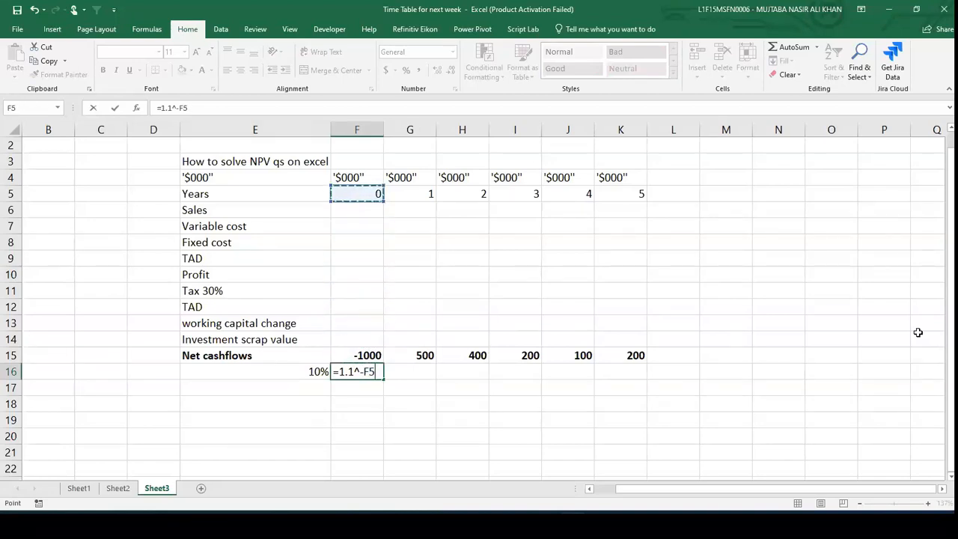
pyautogui.press('Return')
# - Copy the discount factor formula from F16 across G16 to K16
pyautogui.press('Up')
pyautogui.hotkey('ctrl', 'c')
pyautogui.press('Right')
pyautogui.hotkey('shift', 'Right')
pyautogui.hotkey('shift', 'Right')
pyautogui.hotkey('shift', 'Right')
pyautogui.hotkey('shift', 'Right')
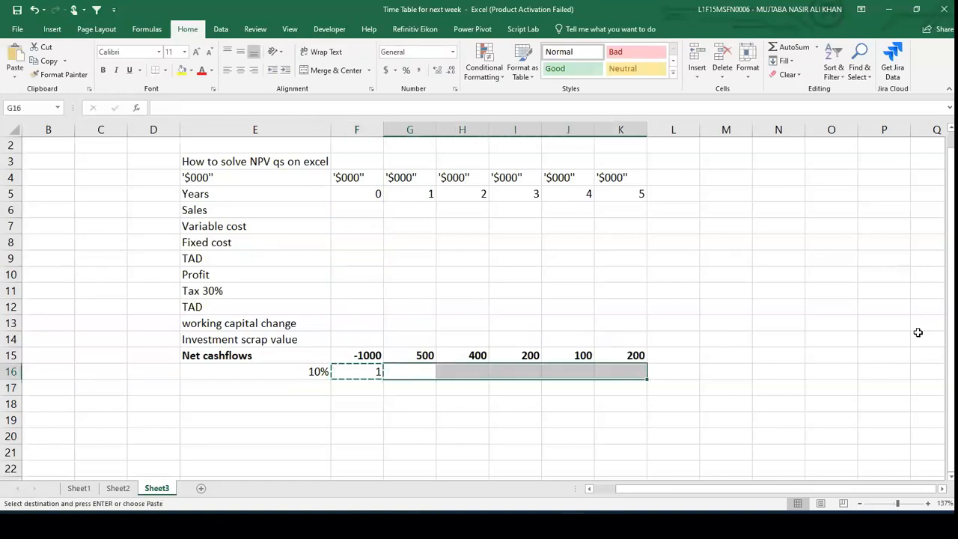
pyautogui.hotkey('ctrl', 'v')
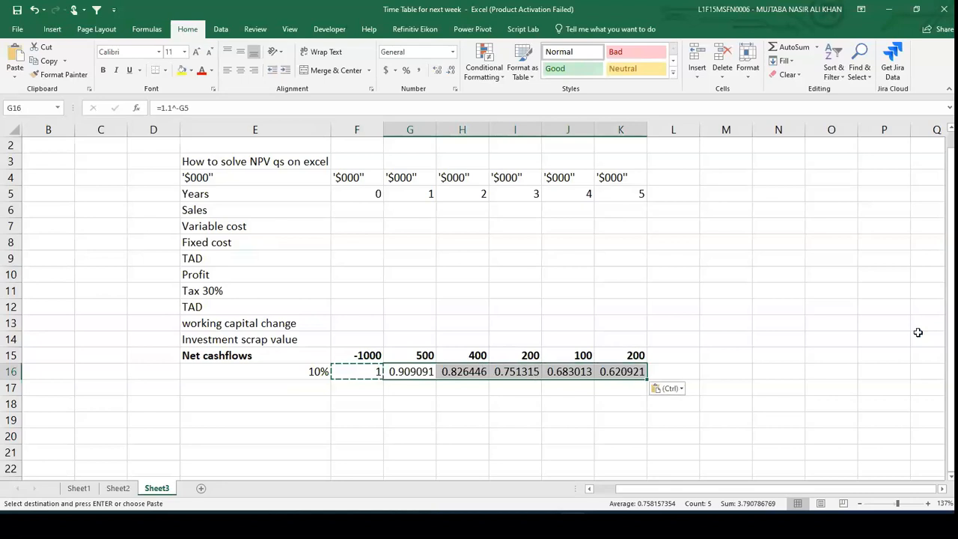
# - Label E17 as PV and enter =F16*F15 in F17 to discount the year 0 cash flow
pyautogui.press('Down')
pyautogui.press('Left')
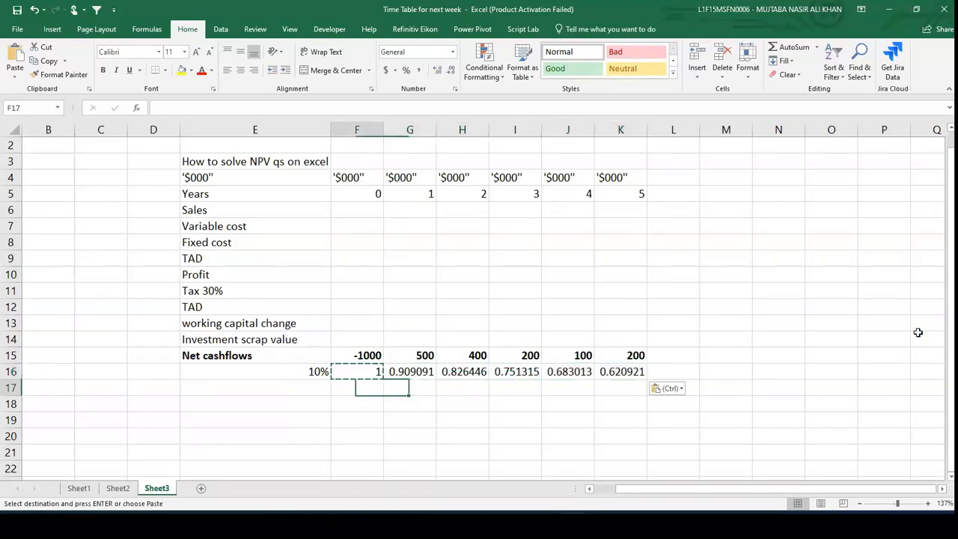
pyautogui.press('Left')
pyautogui.write('PV')
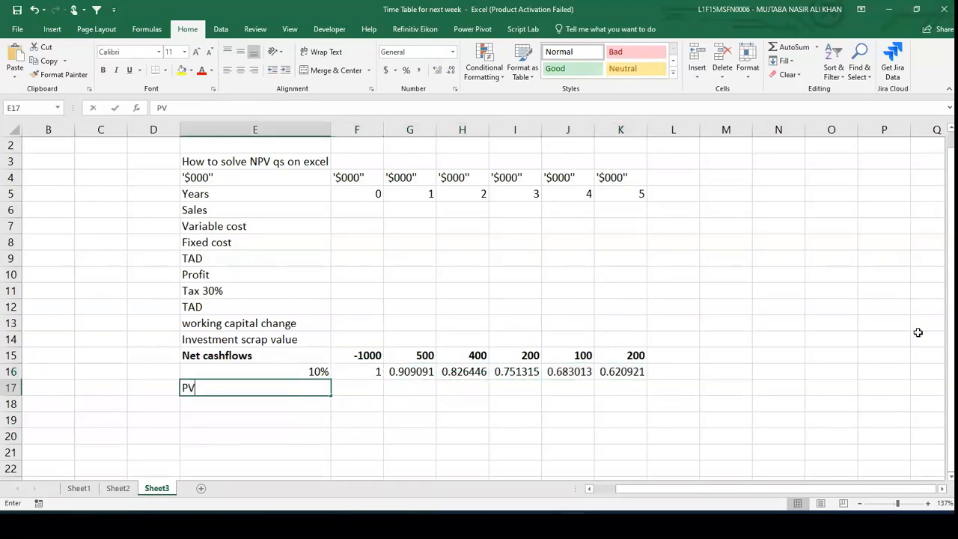
pyautogui.press('Right')
pyautogui.write('=')
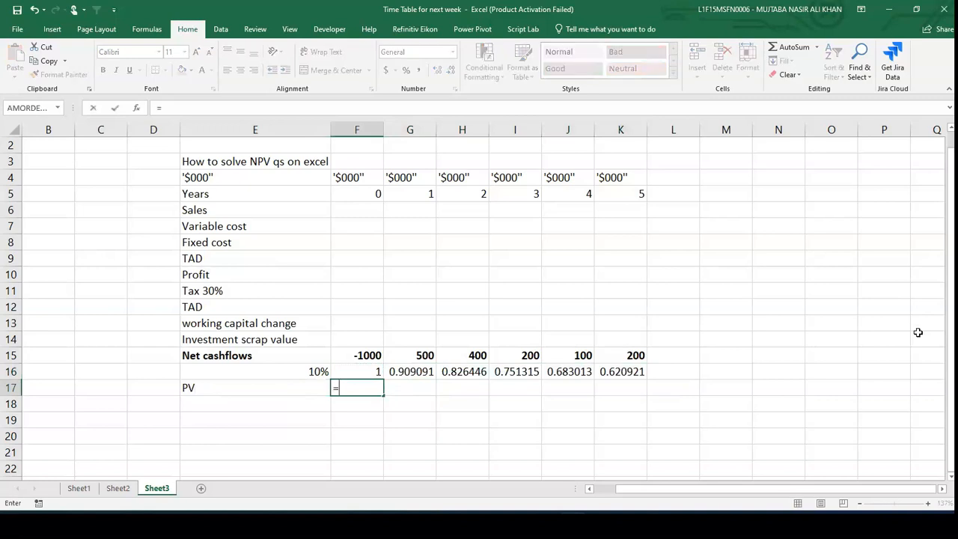
pyautogui.press('Up')
pyautogui.write('*')
pyautogui.press('Up')
pyautogui.press('Up')
pyautogui.press('Return')
pyautogui.press('Up')
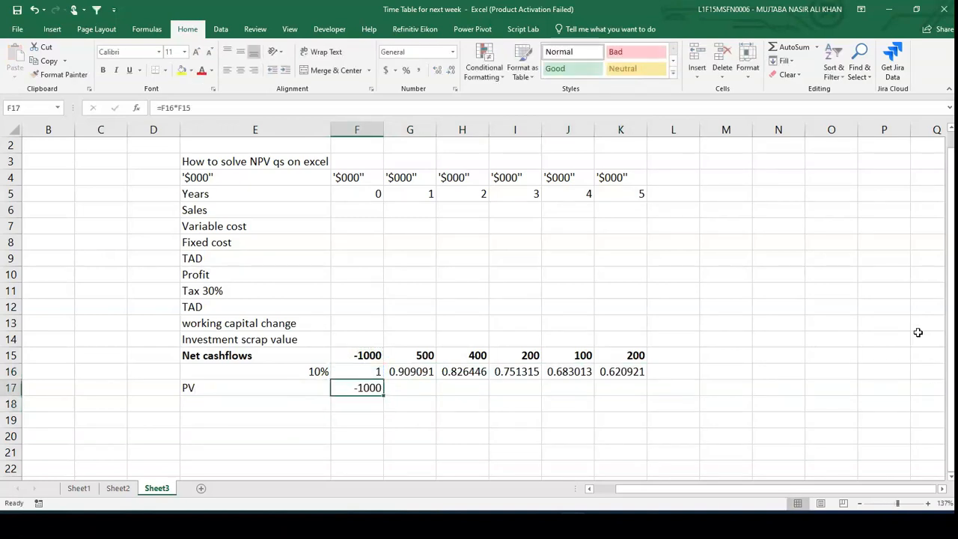
# - Copy the PV formula from F17 across G17 to K17
pyautogui.hotkey('ctrl', 'c')
pyautogui.press('Right')
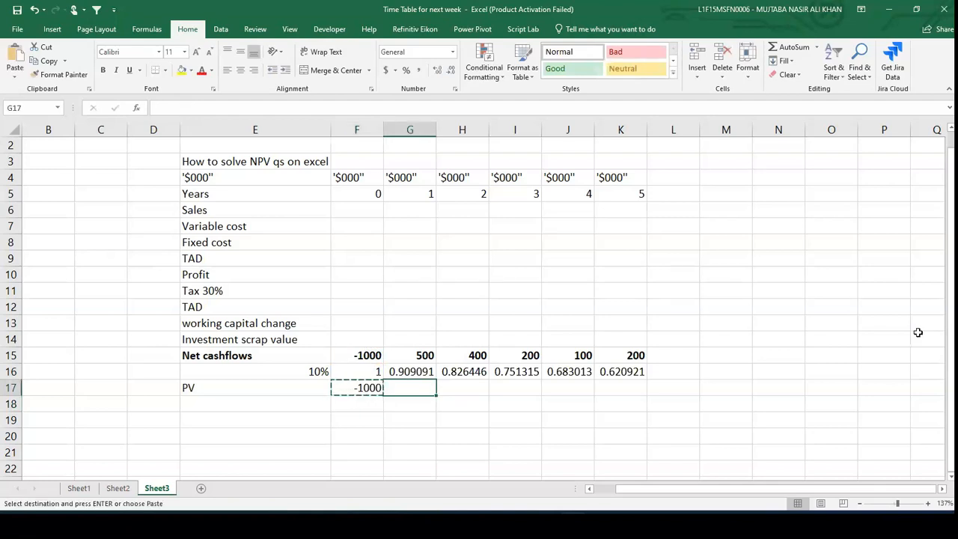
pyautogui.hotkey('shift', 'Right')
pyautogui.hotkey('shift', 'Right')
pyautogui.hotkey('shift', 'Right')
pyautogui.hotkey('shift', 'Right')
pyautogui.hotkey('ctrl', 'v')
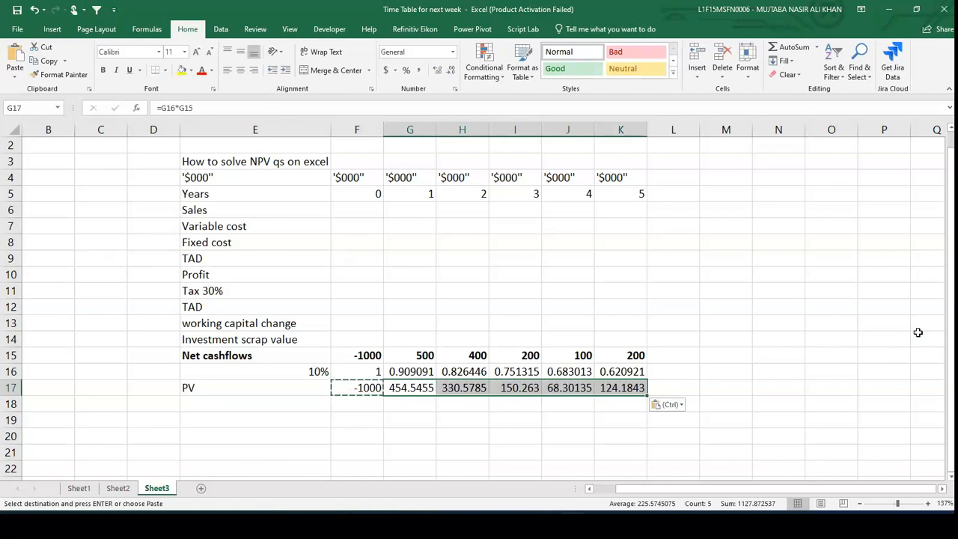
# - Reduce the PV row F17 to K17 to two decimal places
pyautogui.press('Right')
pyautogui.press('Right')
pyautogui.press('Right')
pyautogui.press('Right')
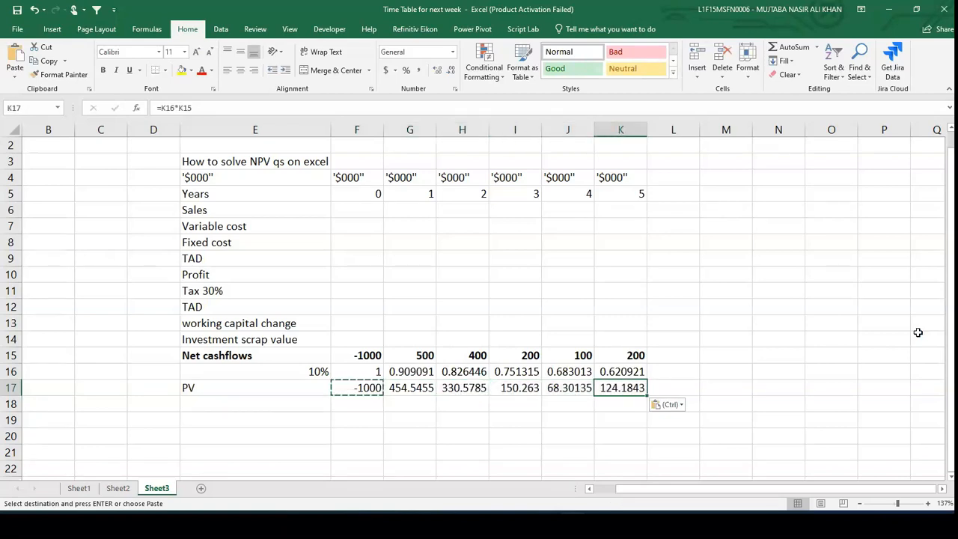
pyautogui.hotkey('shift', 'Left')
pyautogui.hotkey('shift', 'Left')
pyautogui.hotkey('shift', 'Left')
pyautogui.hotkey('shift', 'Left')
pyautogui.hotkey('shift', 'Left')
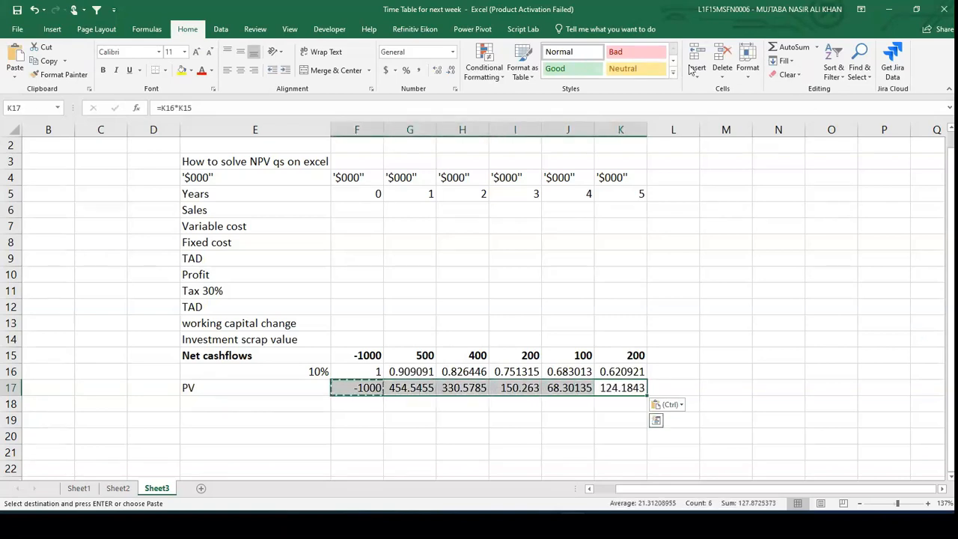
pyautogui.click(452, 72)
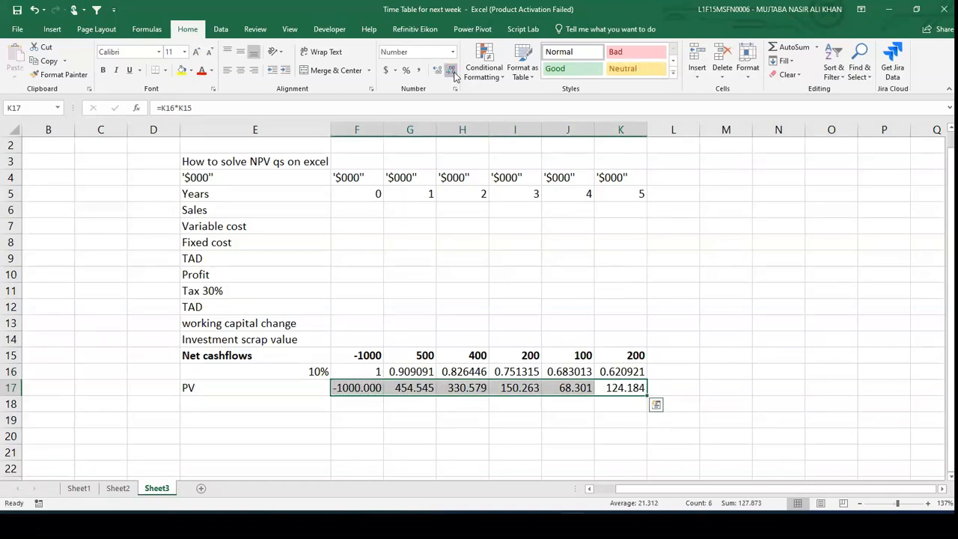
pyautogui.click(452, 72)
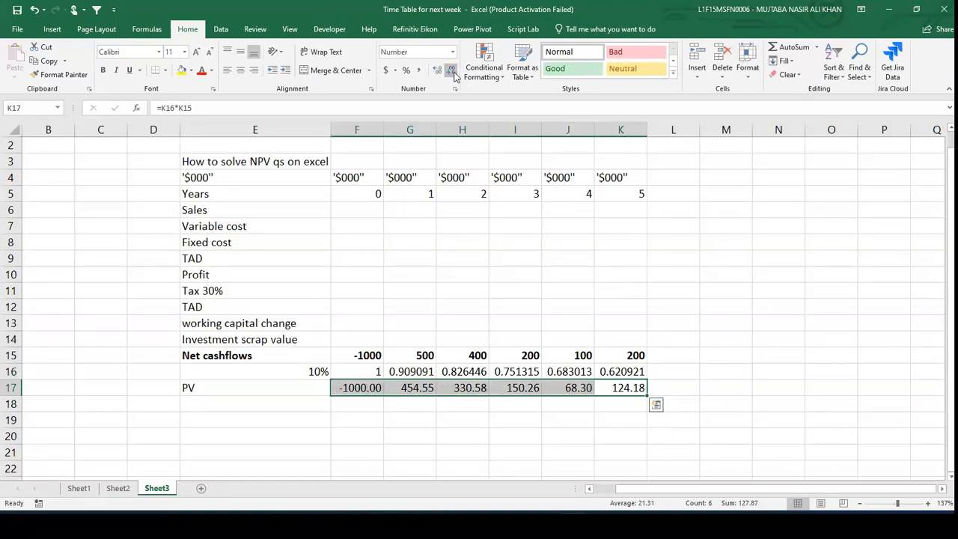
# - Label E18 as NPV and enter =sum(F17:K17) in F18
pyautogui.click(338, 420)
pyautogui.click(289, 399)
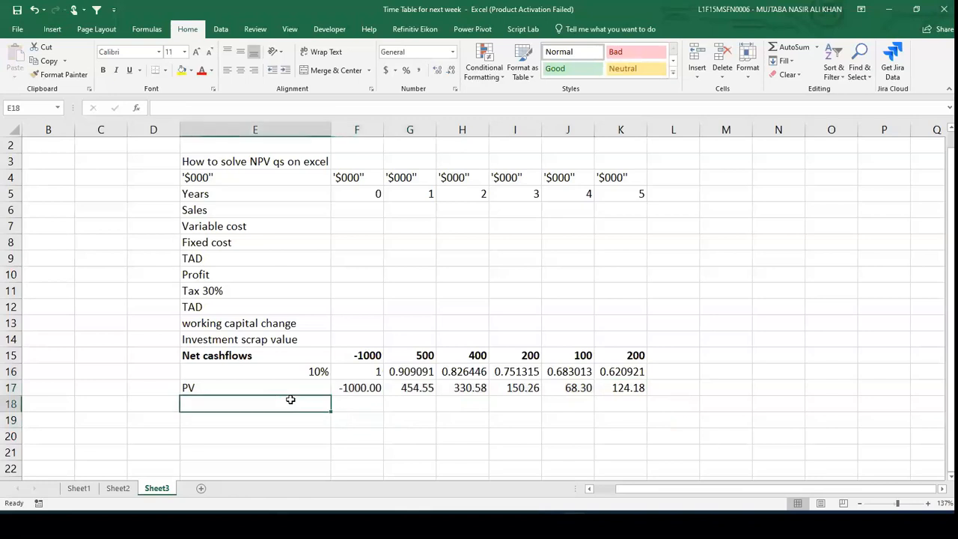
pyautogui.write('NPV')
pyautogui.press('Tab')
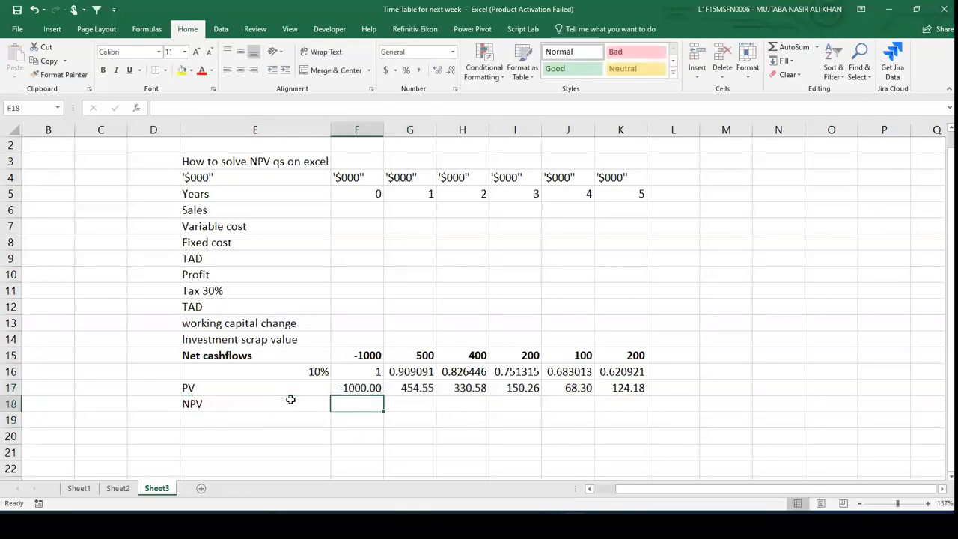
pyautogui.write('=sum(')
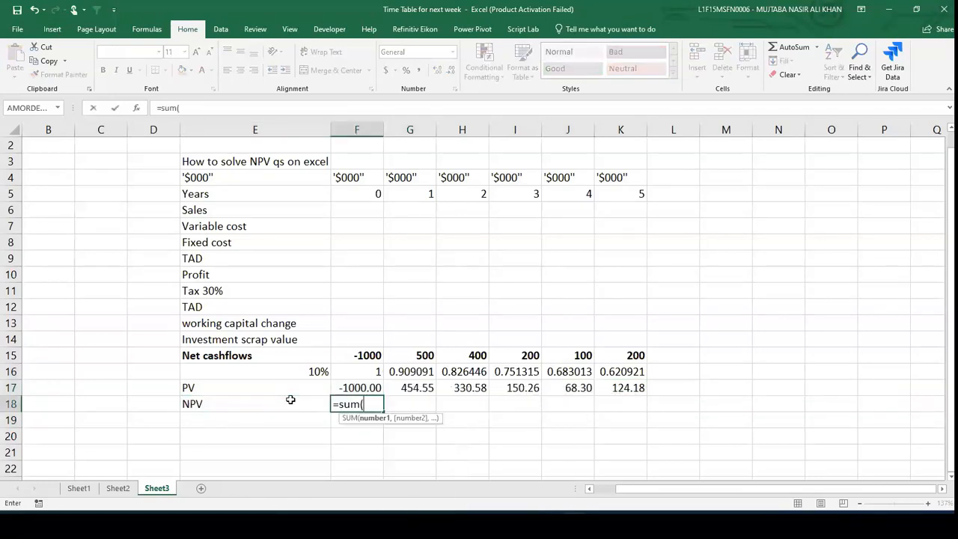
pyautogui.press('Up')
pyautogui.hotkey('shift', 'Right')
pyautogui.hotkey('shift', 'Right')
pyautogui.hotkey('shift', 'Right')
pyautogui.hotkey('shift', 'Right')
pyautogui.hotkey('shift', 'Right')
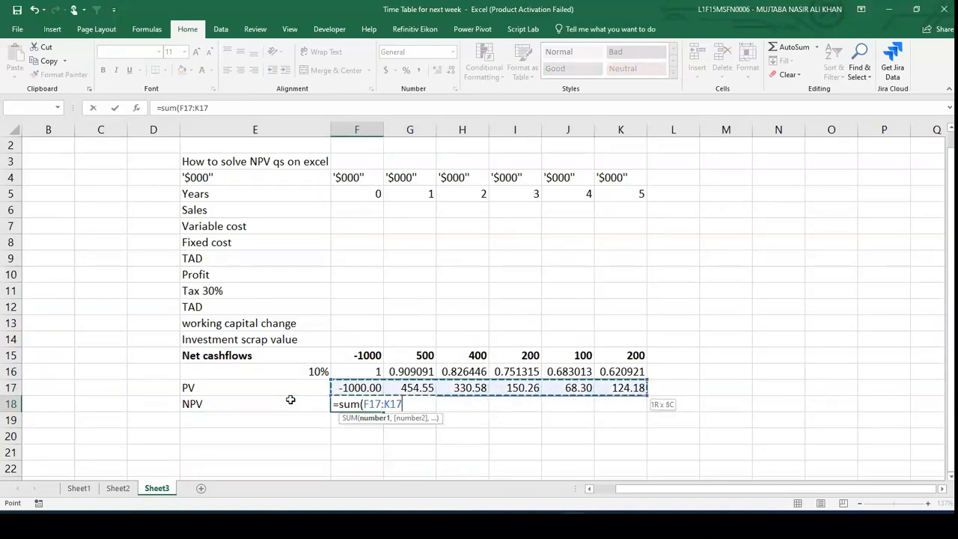
pyautogui.write(')')
pyautogui.press('Return')
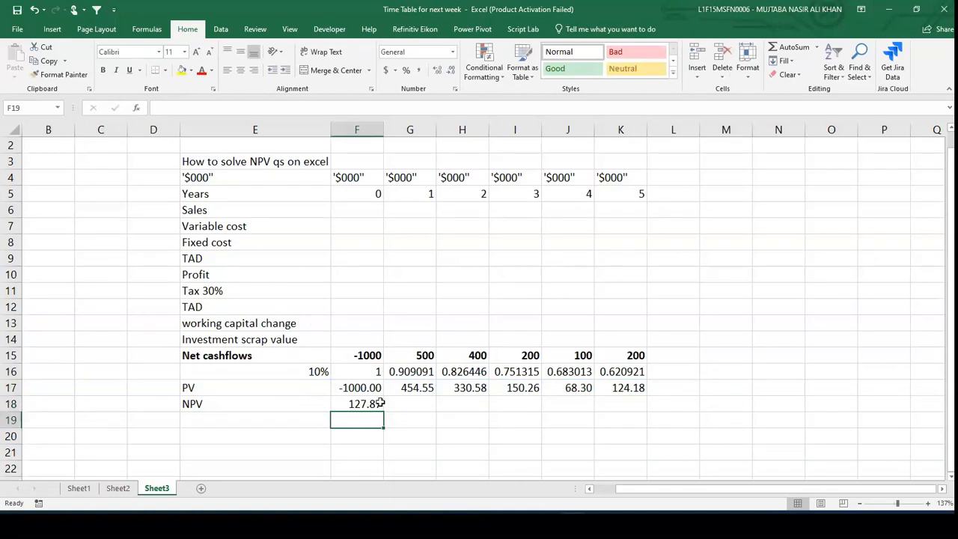
# - Rewrite the F16 formula as =(1+E16)^-F5 so it references the rate cell
pyautogui.click(366, 369)
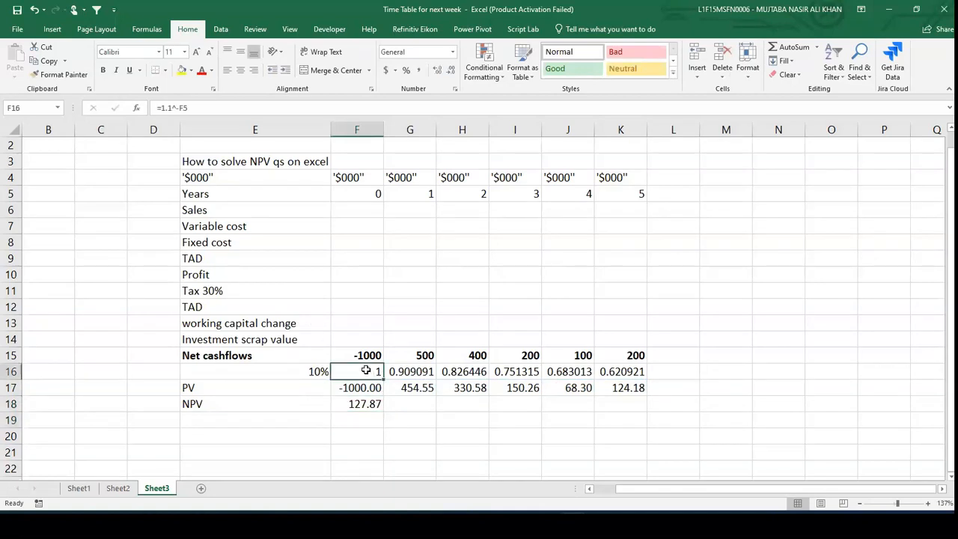
pyautogui.write('=(1+')
pyautogui.press('Left')
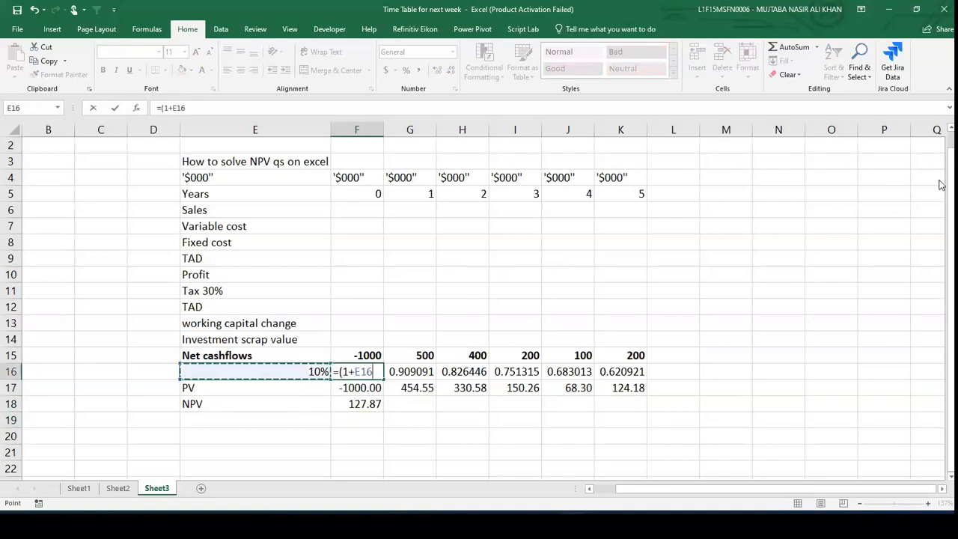
pyautogui.write(')^-F5')
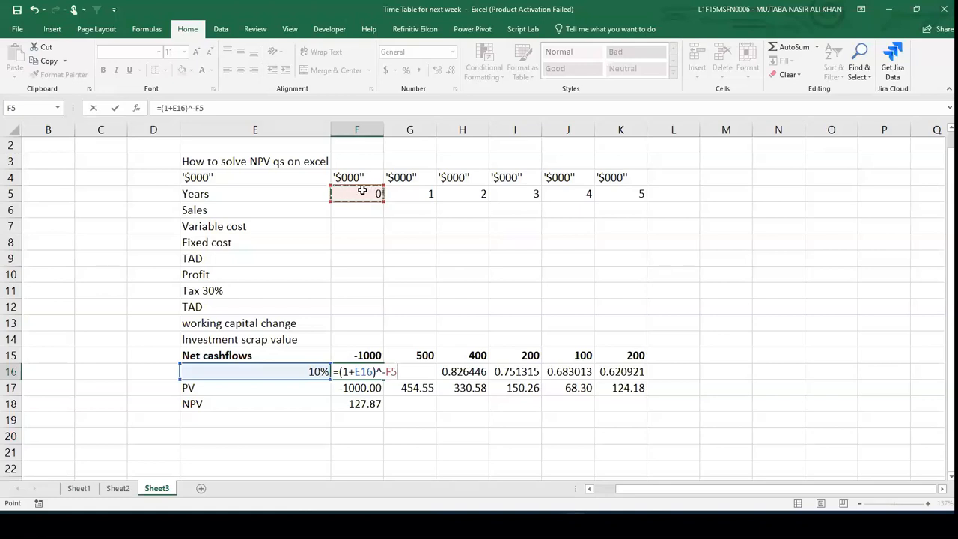
pyautogui.hotkey('ctrl', 'Return')
# - Copy the new F16 formula across G16 to J16
pyautogui.press('Return')
pyautogui.press('Up')
pyautogui.hotkey('ctrl', 'c')
pyautogui.hotkey('shift', 'Right')
pyautogui.hotkey('shift', 'Right')
pyautogui.hotkey('shift', 'Right')
pyautogui.hotkey('shift', 'Right')
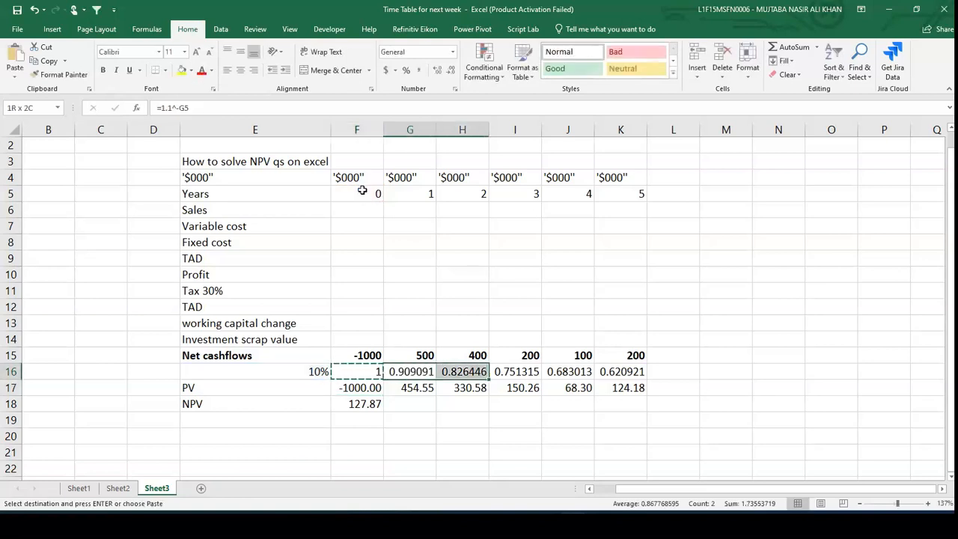
pyautogui.hotkey('ctrl', 'v')
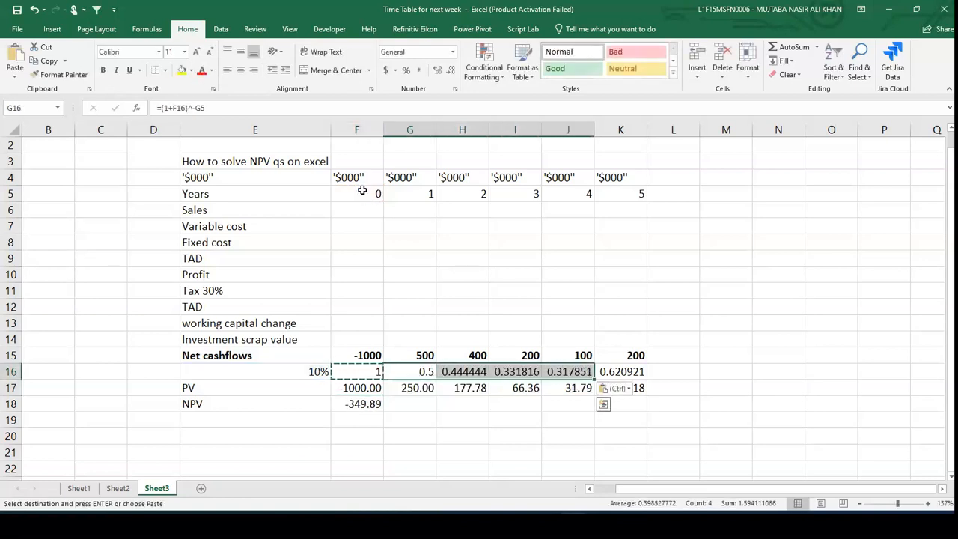
# - Make the rate reference absolute in F16, changing the formula to =(1+$E$16)^-F5
pyautogui.click(307, 370)
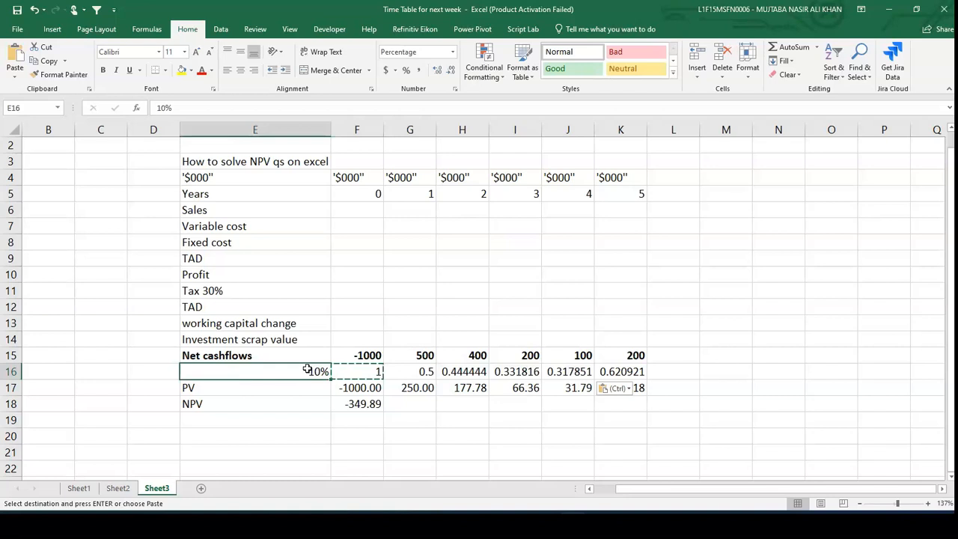
pyautogui.doubleClick(306, 369)
pyautogui.click(353, 371)
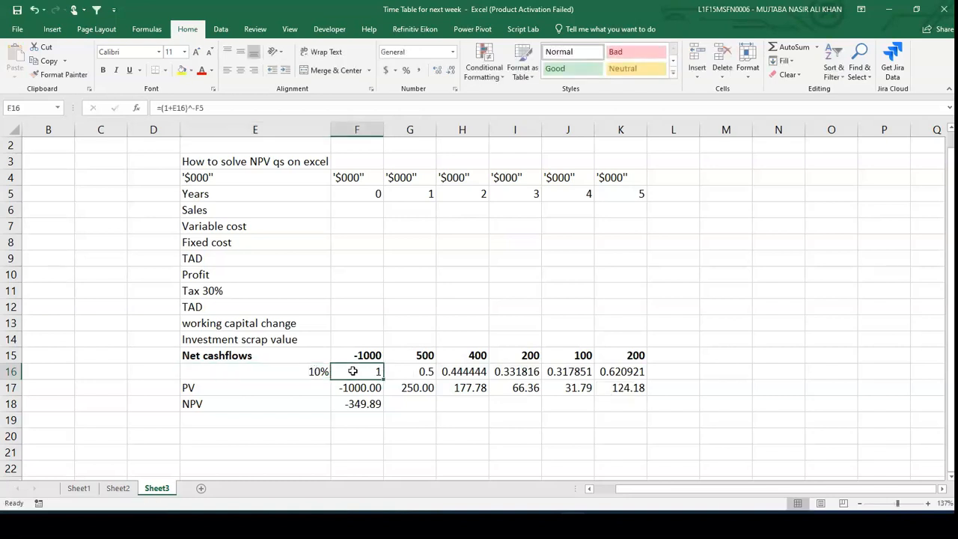
pyautogui.doubleClick(352, 371)
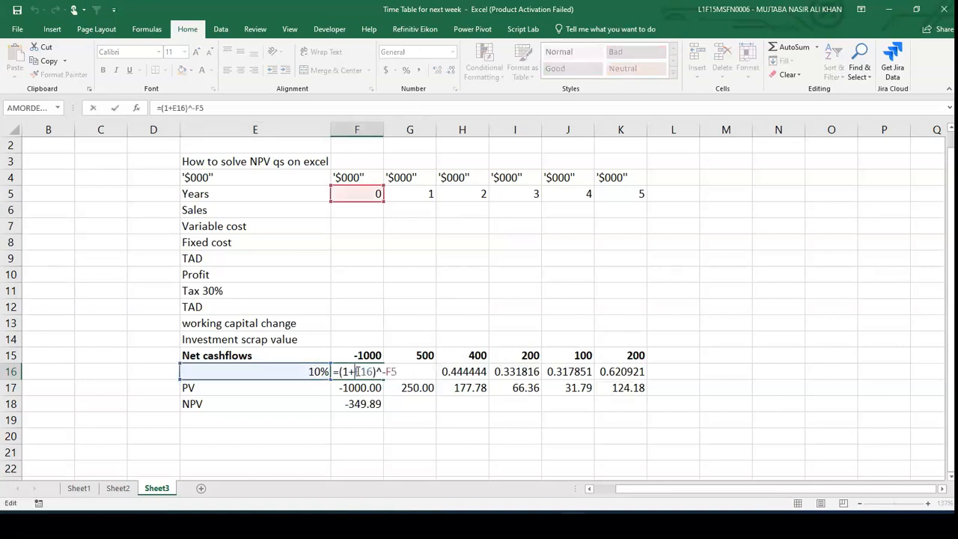
pyautogui.write('$')
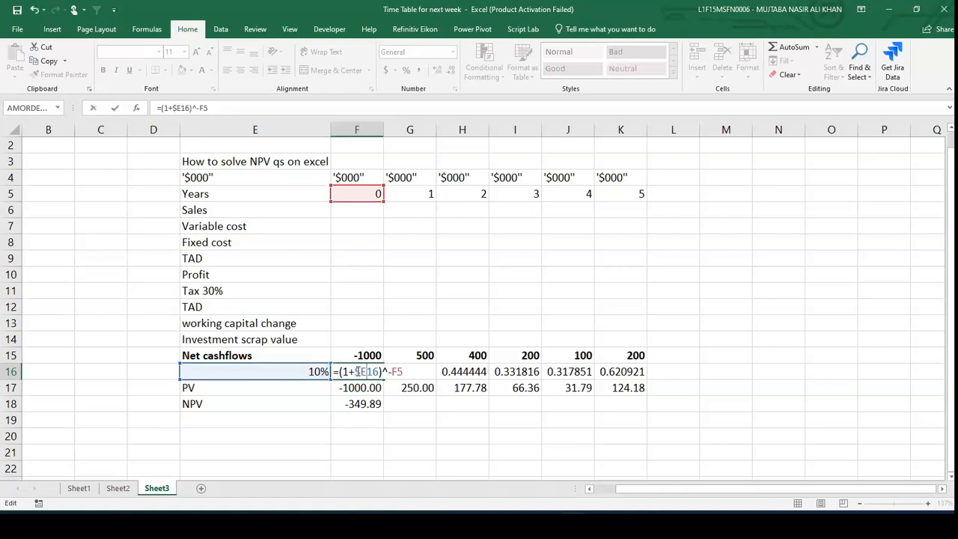
pyautogui.press('Right')
pyautogui.write('$')
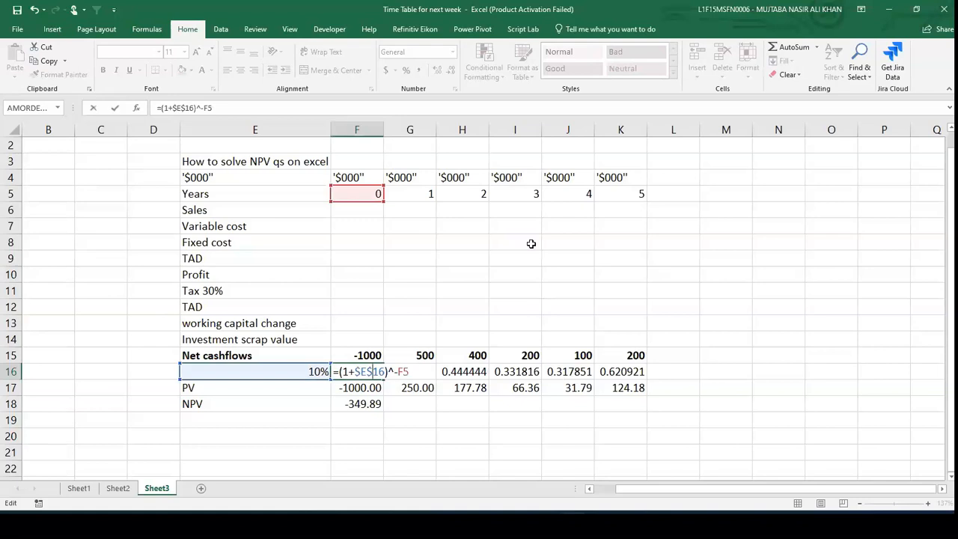
pyautogui.hotkey('ctrl', 'Return')
# - Copy the corrected F16 formula across G16 to K16
pyautogui.hotkey('ctrl', 'c')
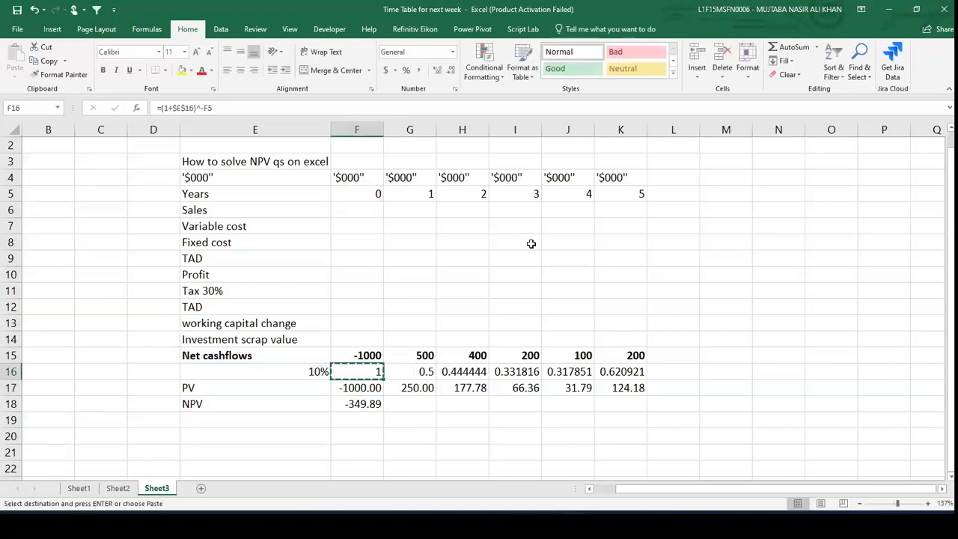
pyautogui.press('Right')
pyautogui.hotkey('shift', 'Right')
pyautogui.hotkey('shift', 'Right')
pyautogui.hotkey('shift', 'Right')
pyautogui.hotkey('shift', 'Right')
pyautogui.hotkey('ctrl', 'v')
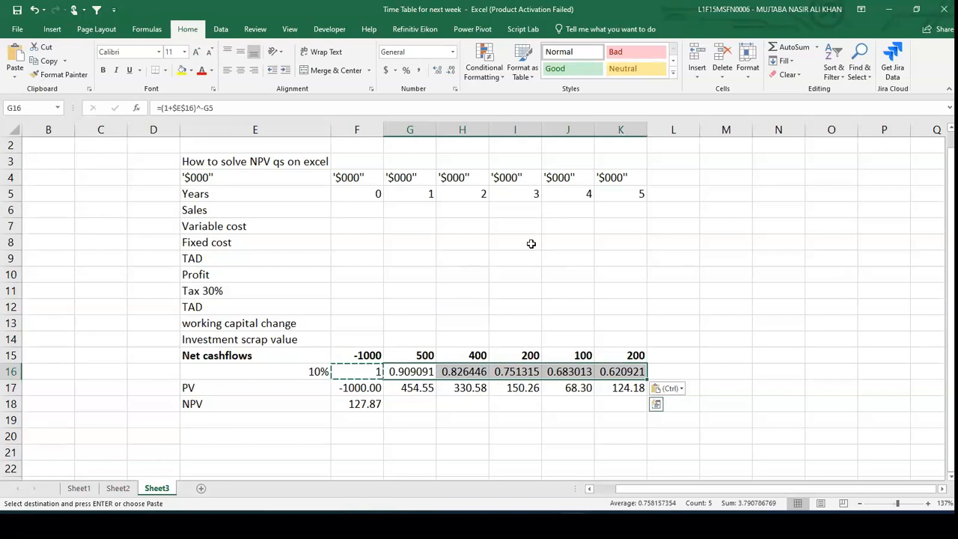
# - Reduce the discount factors in G16 to K16 to three decimal places
pyautogui.click(451, 70)
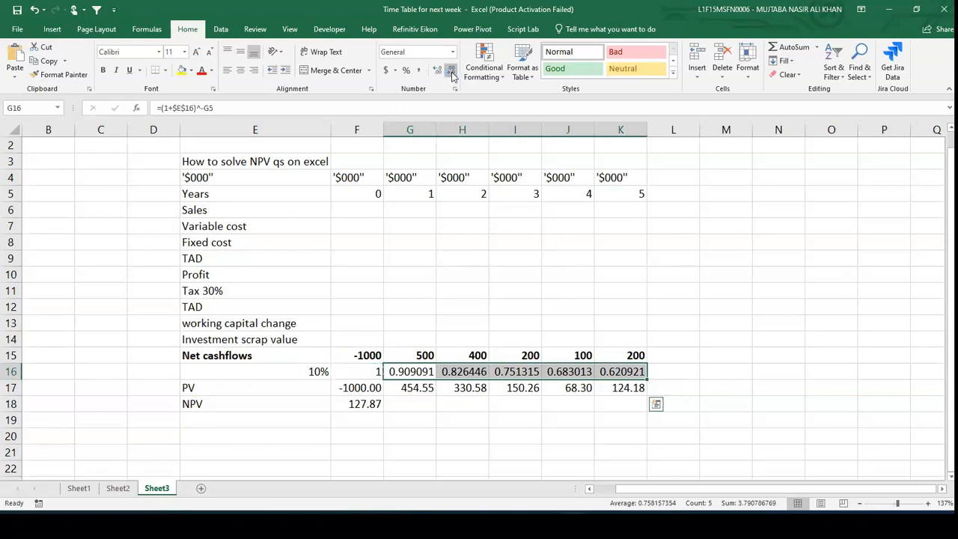
pyautogui.click(451, 70)
pyautogui.click(451, 70)
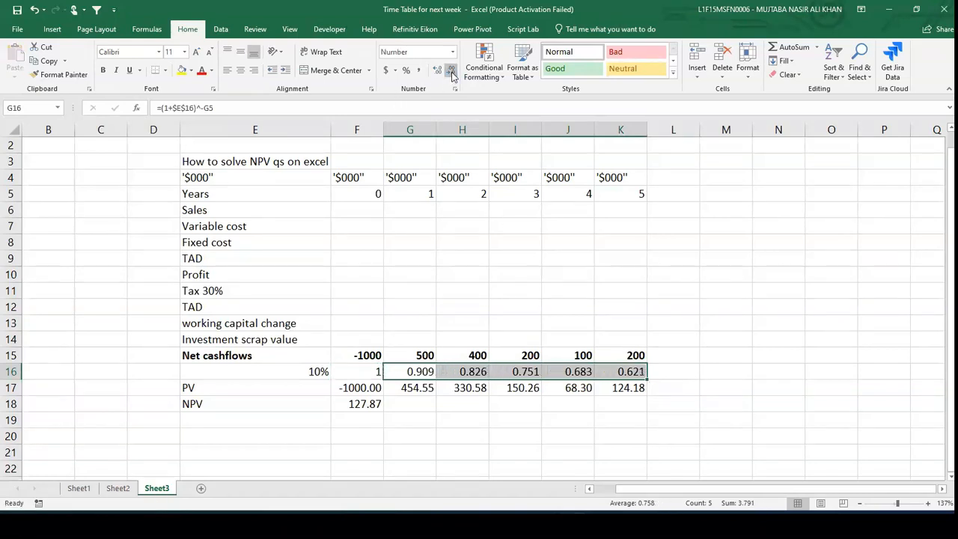
pyautogui.click(264, 371)
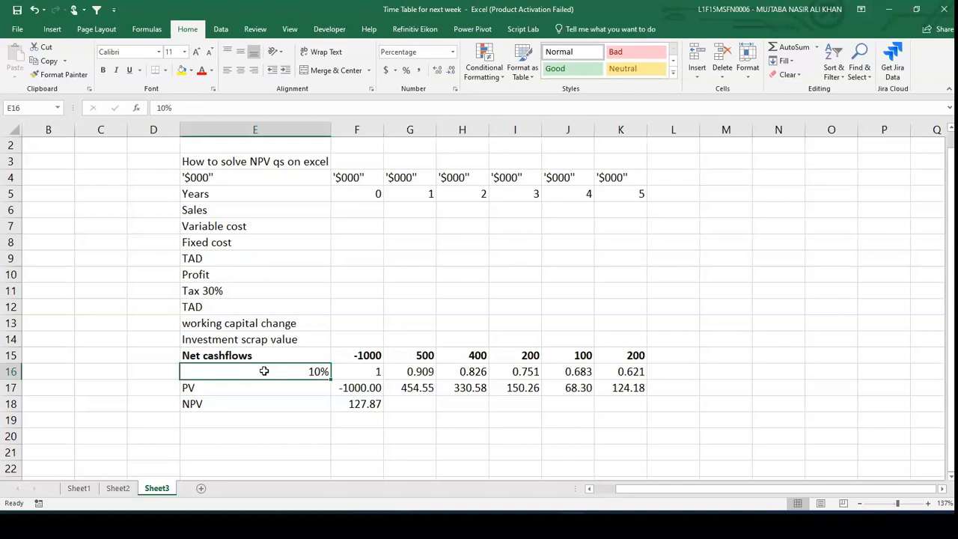
# - Label cell E20 as NPV
pyautogui.press('Down')
pyautogui.press('Down')
pyautogui.press('Down')
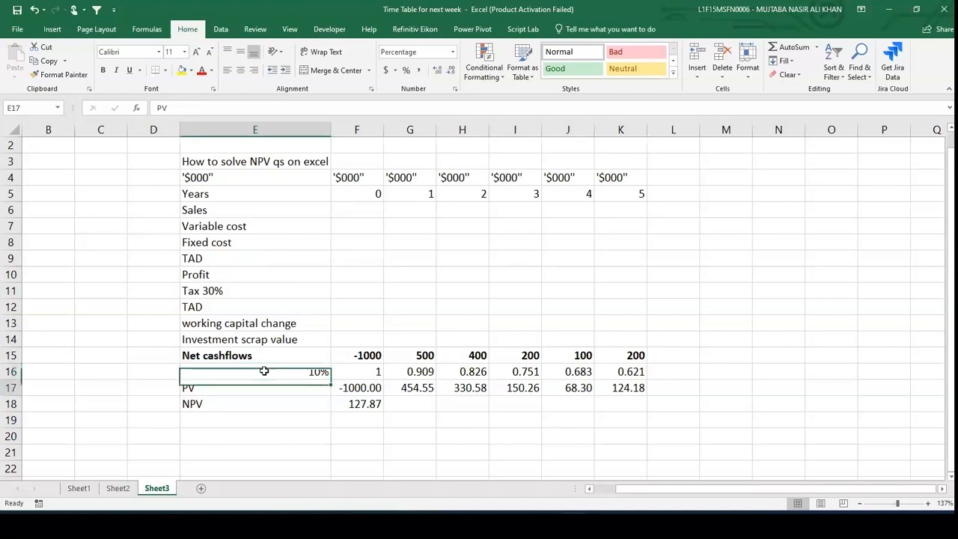
pyautogui.press('Down')
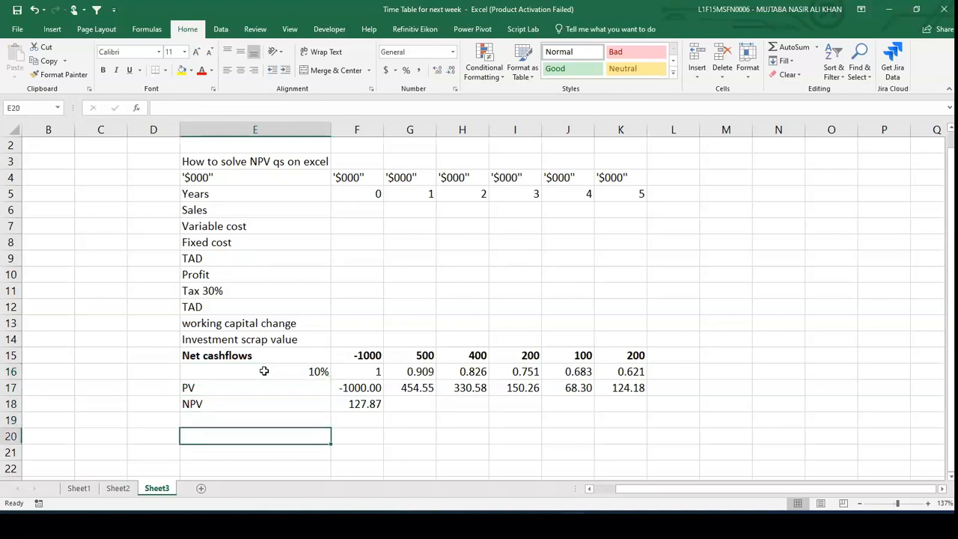
pyautogui.write('NPV')
pyautogui.press('Tab')
# - In F20, enter the formula =NPV(E16,G15:K15)+F15 using the 10% rate and the year 1–5 cash flows
pyautogui.write('=')
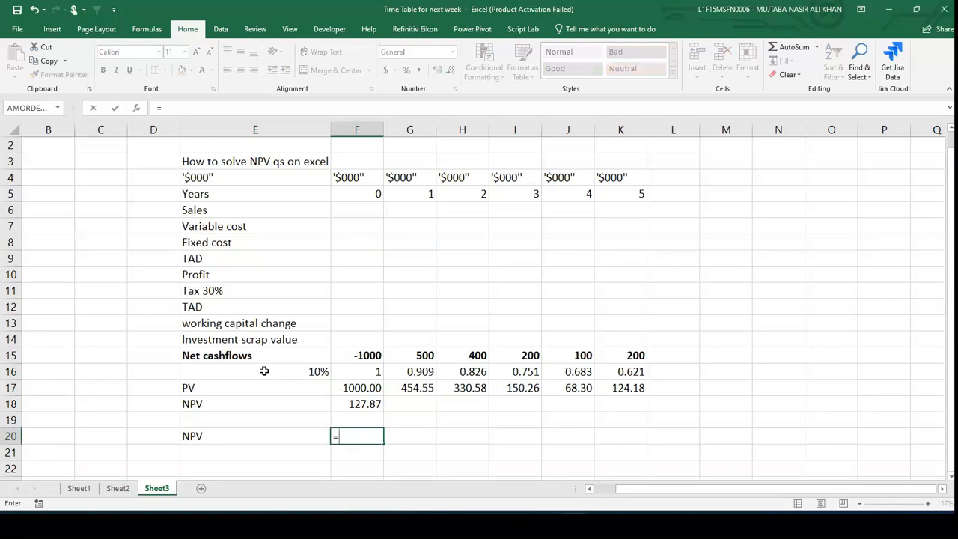
pyautogui.write('n')
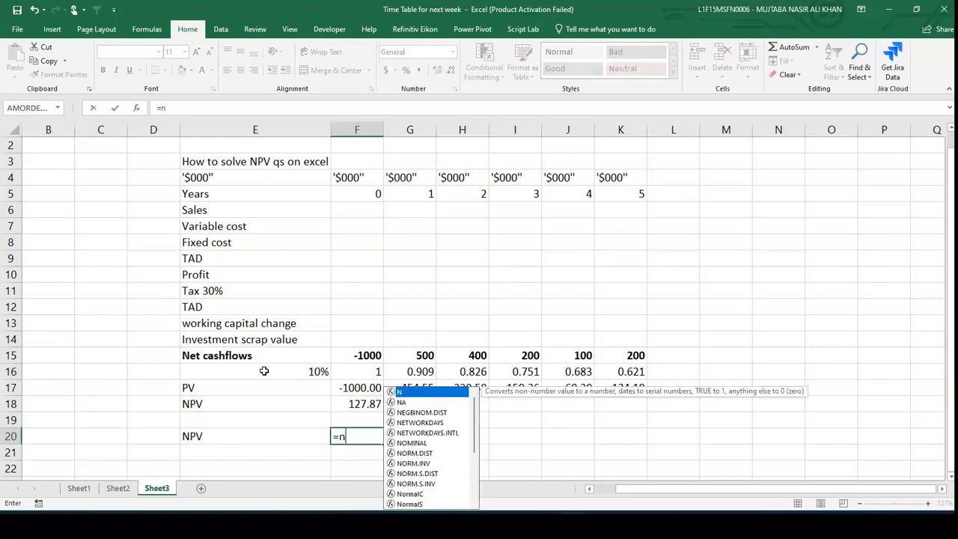
pyautogui.write('pv(')
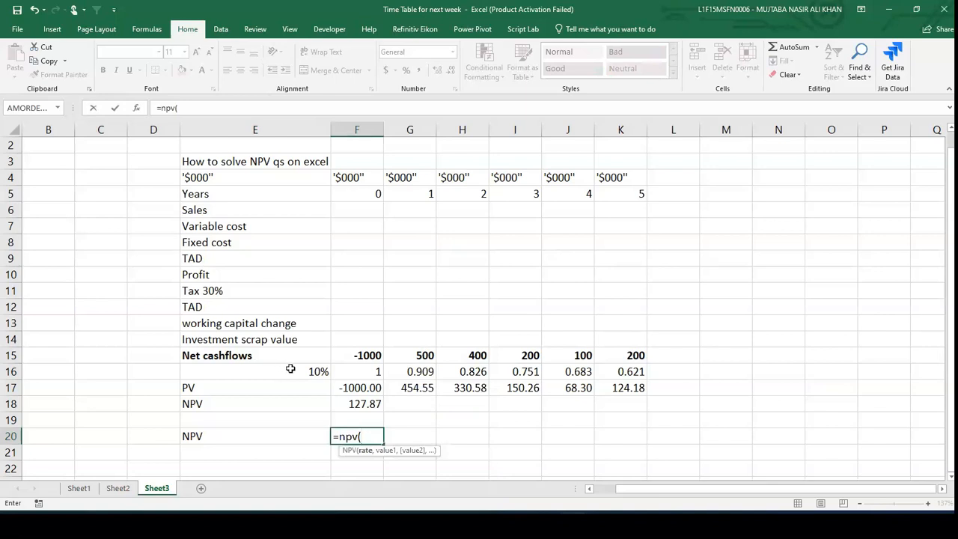
pyautogui.click(291, 369)
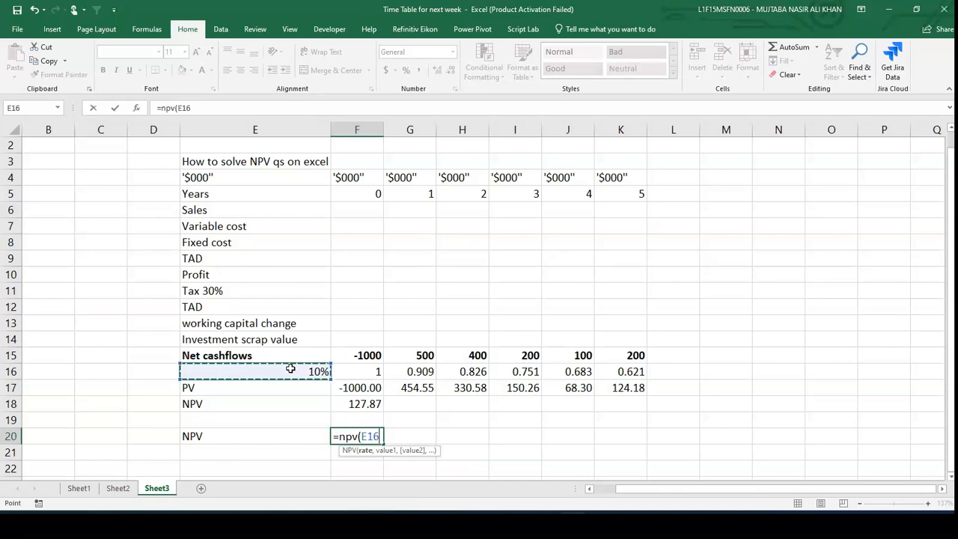
pyautogui.write(',')
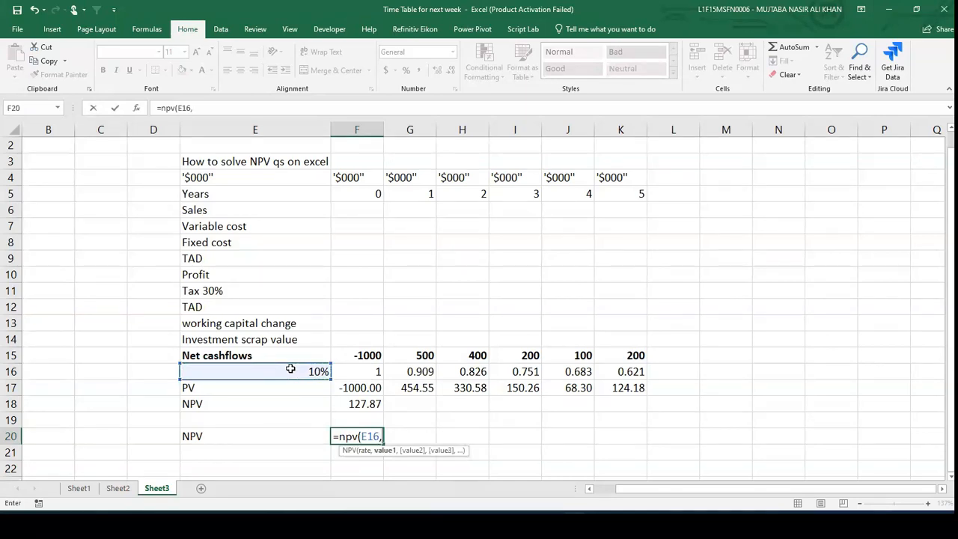
pyautogui.press('Up')
pyautogui.press('Up')
pyautogui.press('Up')
pyautogui.press('Up')
pyautogui.press('Up')
pyautogui.press('Right')
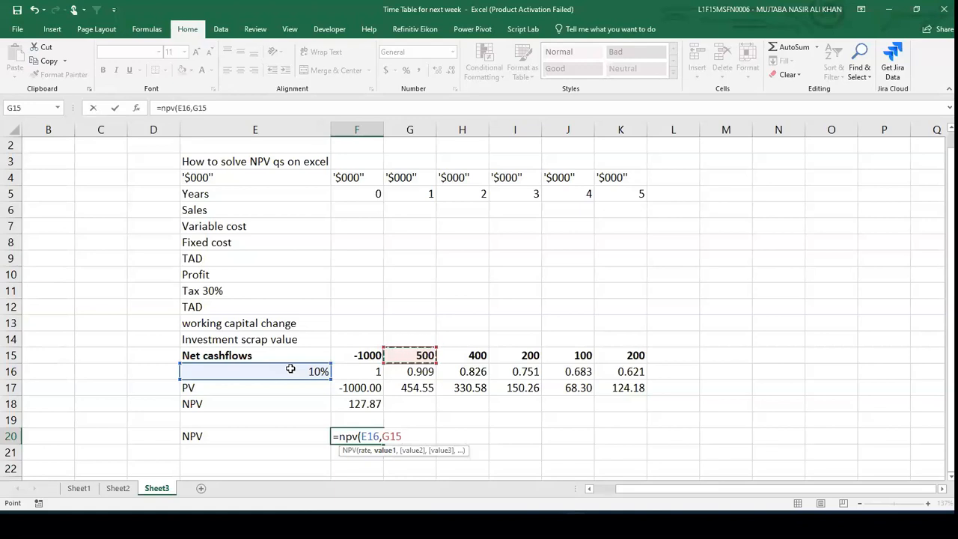
pyautogui.hotkey('shift', 'Right')
pyautogui.hotkey('shift', 'Right')
pyautogui.hotkey('shift', 'Right')
pyautogui.hotkey('shift', 'Right')
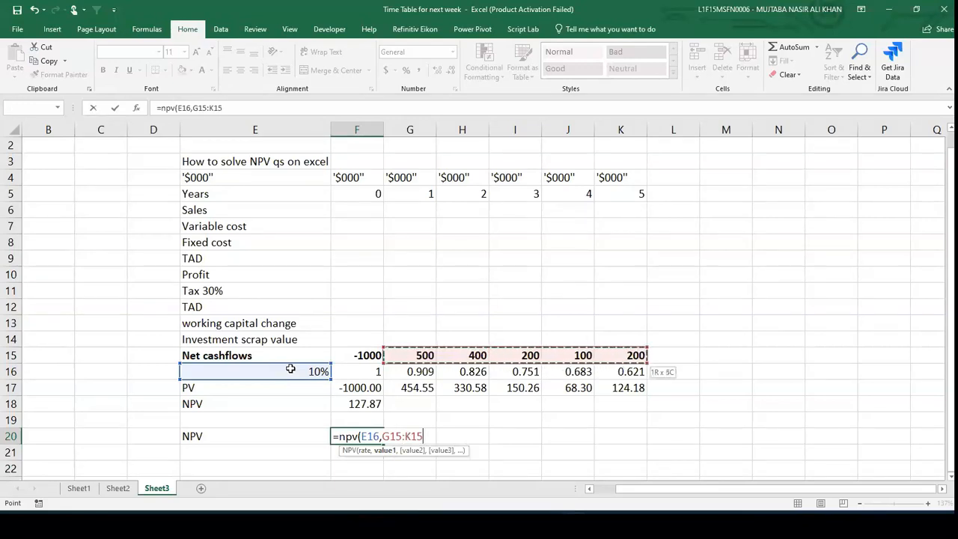
pyautogui.write(')')
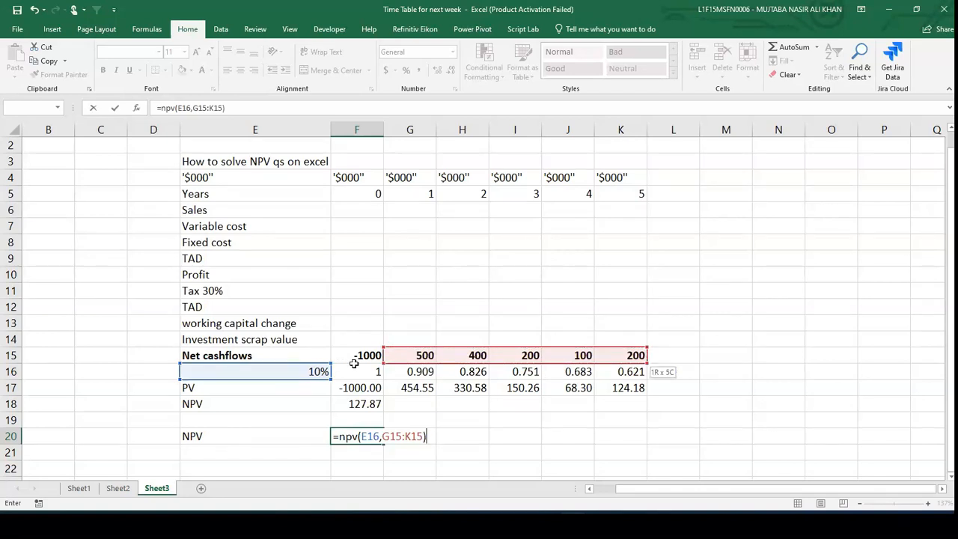
pyautogui.write('+')
pyautogui.click(356, 355)
pyautogui.press('Return')
pyautogui.press('Up')
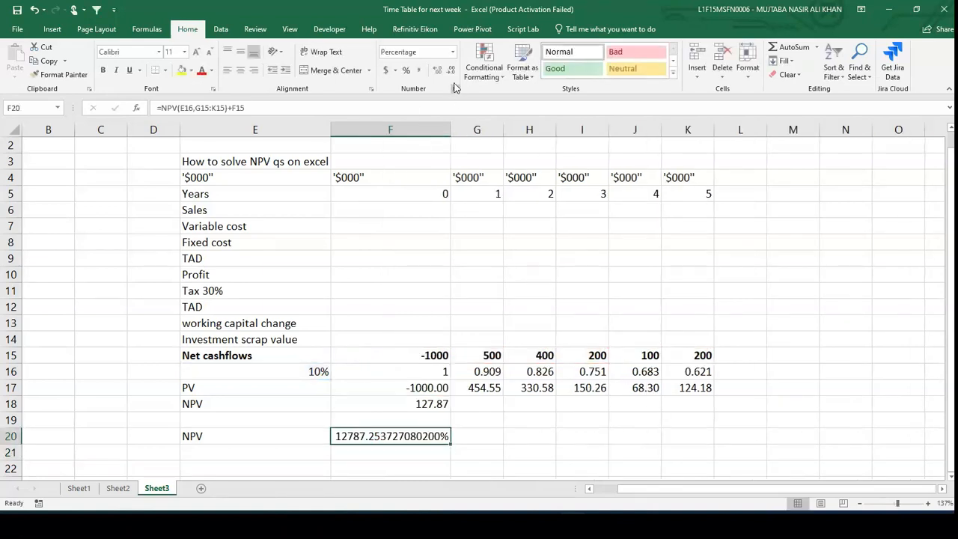
# - Apply the Number format to the NPV result in F20
pyautogui.click(452, 52)
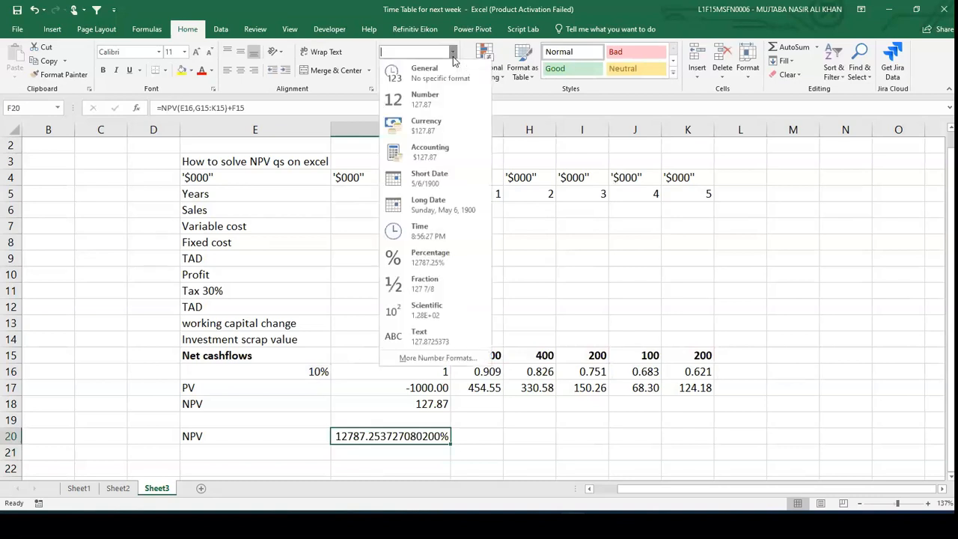
pyautogui.click(423, 99)
pyautogui.click(488, 438)
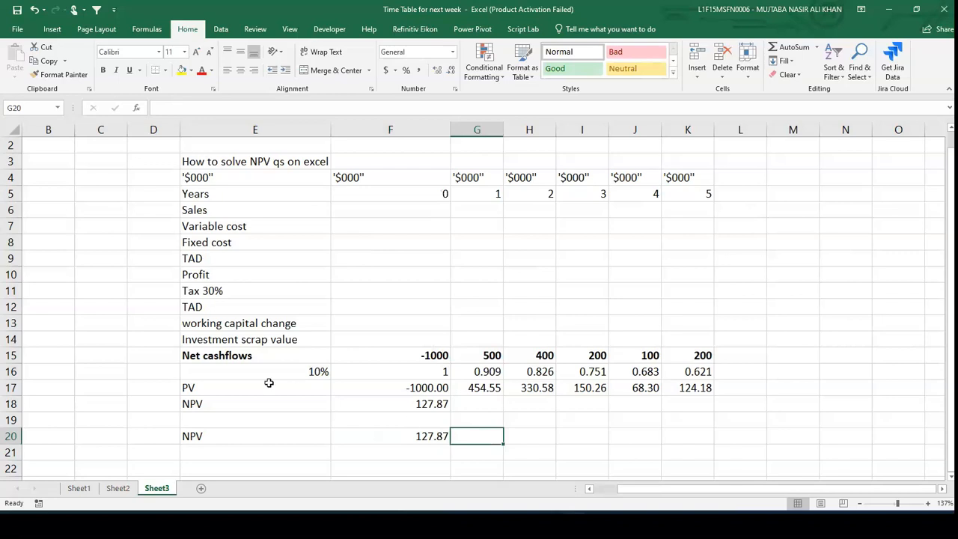
# - Fill the discount factor, PV and NPV rows E16 to K18 with yellow
pyautogui.moveTo(246, 367); pyautogui.dragTo(707, 399)
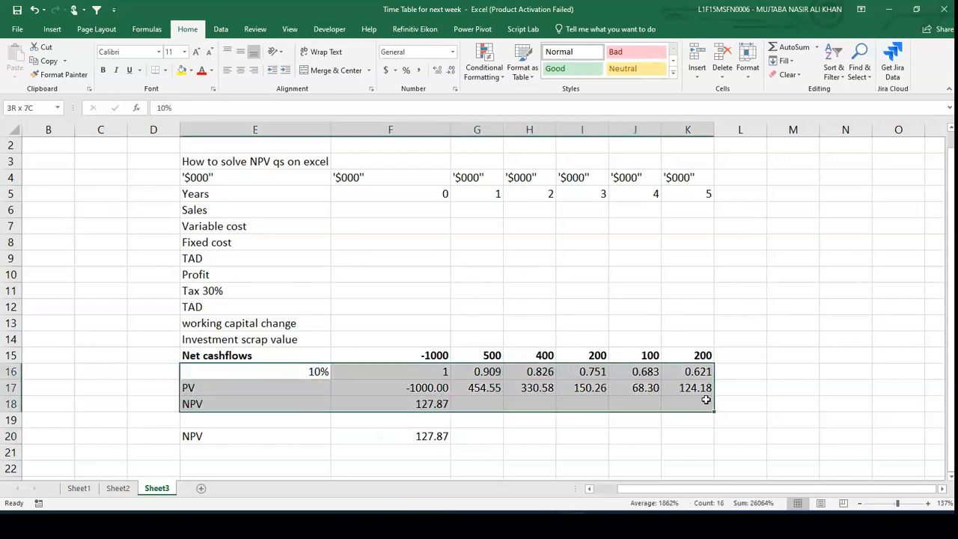
pyautogui.click(182, 70)
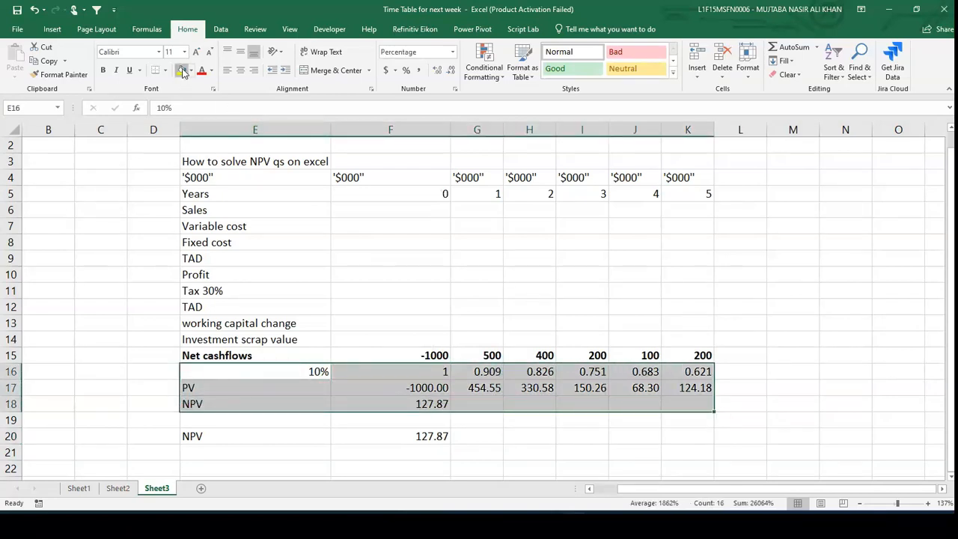
# - Re-enter the NPV function formula in F20 as =npv(E16,G15:K15)+F15
pyautogui.click(410, 444)
pyautogui.write('=')
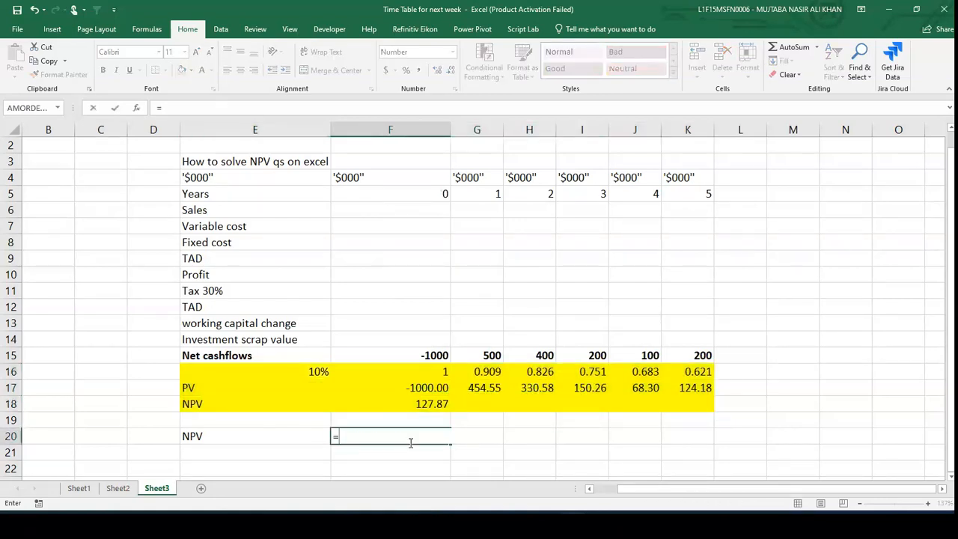
pyautogui.write('npv')
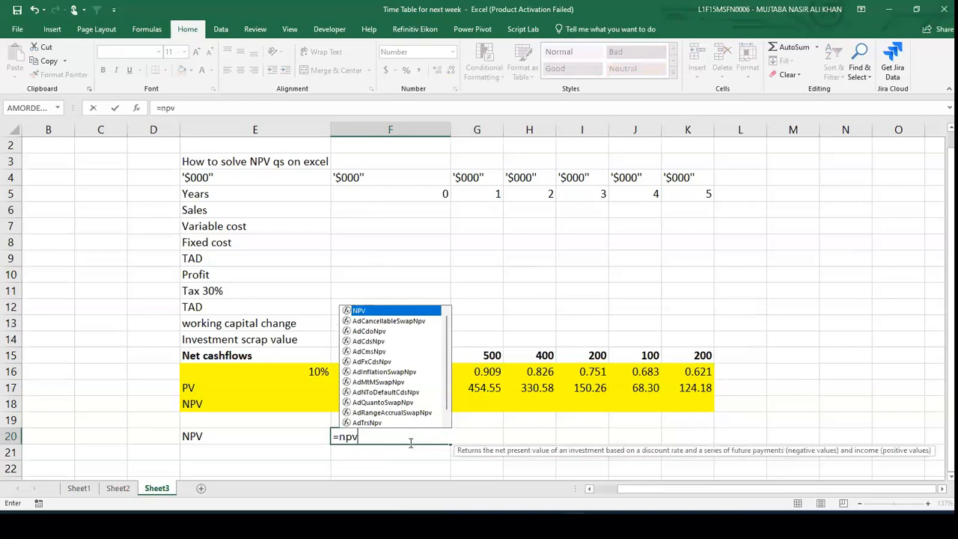
pyautogui.write('(')
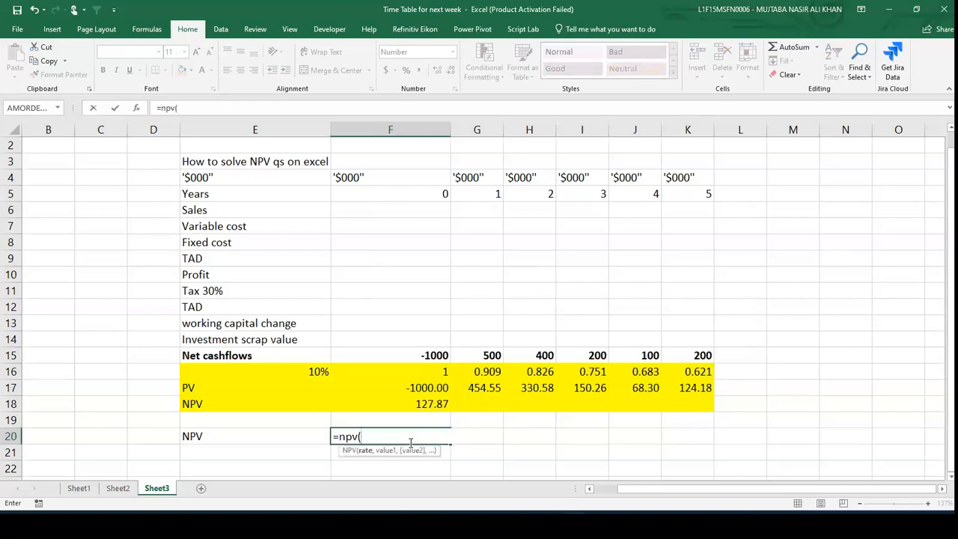
pyautogui.press('Up')
pyautogui.press('Up')
pyautogui.press('Up')
pyautogui.press('Up')
pyautogui.press('Left')
pyautogui.write(',')
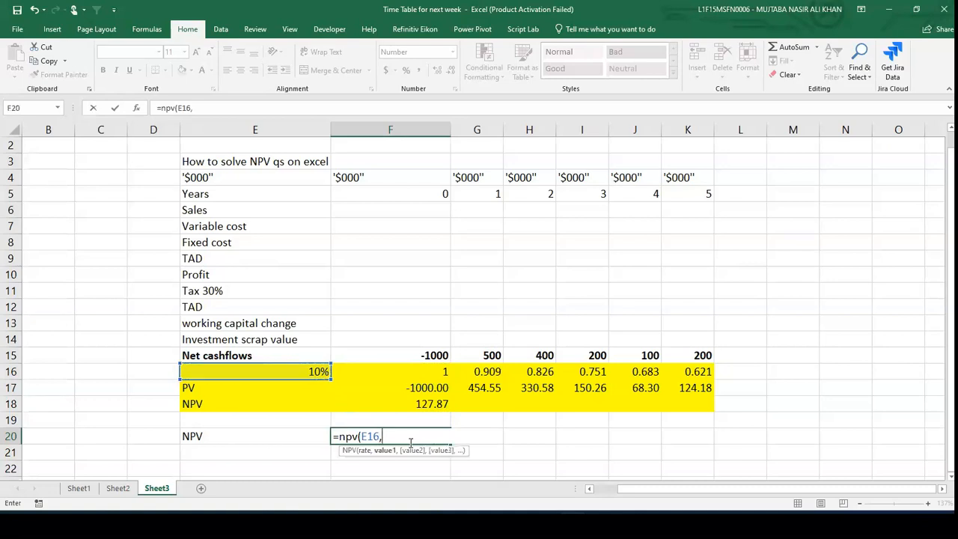
pyautogui.press('Up')
pyautogui.press('Up')
pyautogui.press('Up')
pyautogui.press('Up')
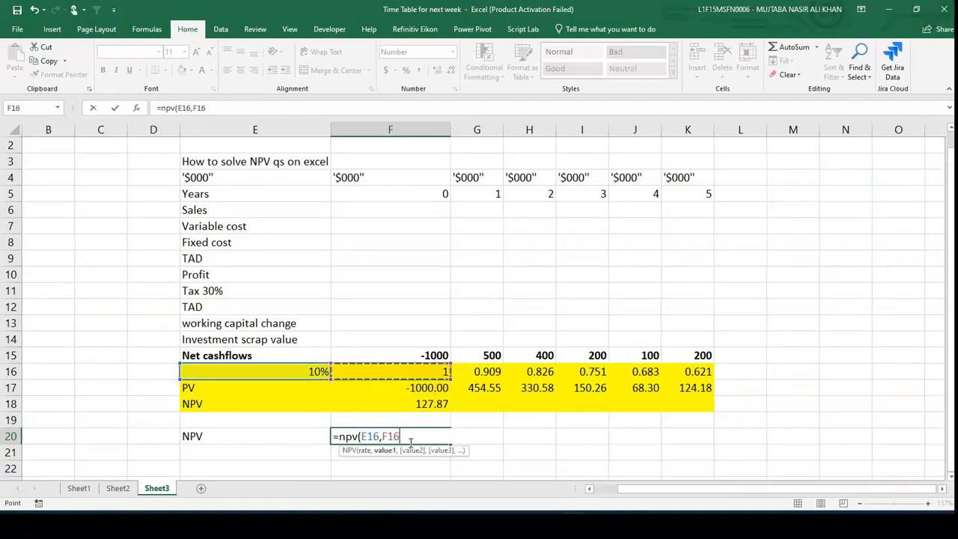
pyautogui.press('Up')
pyautogui.press('Right')
pyautogui.hotkey('shift', 'Right')
pyautogui.hotkey('shift', 'Right')
pyautogui.hotkey('shift', 'Right')
pyautogui.hotkey('shift', 'Right')
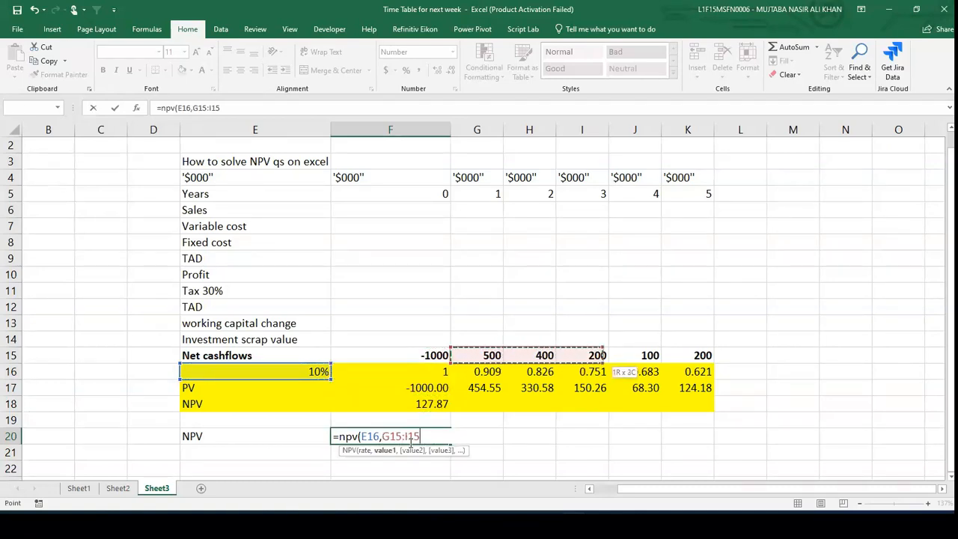
pyautogui.write(')')
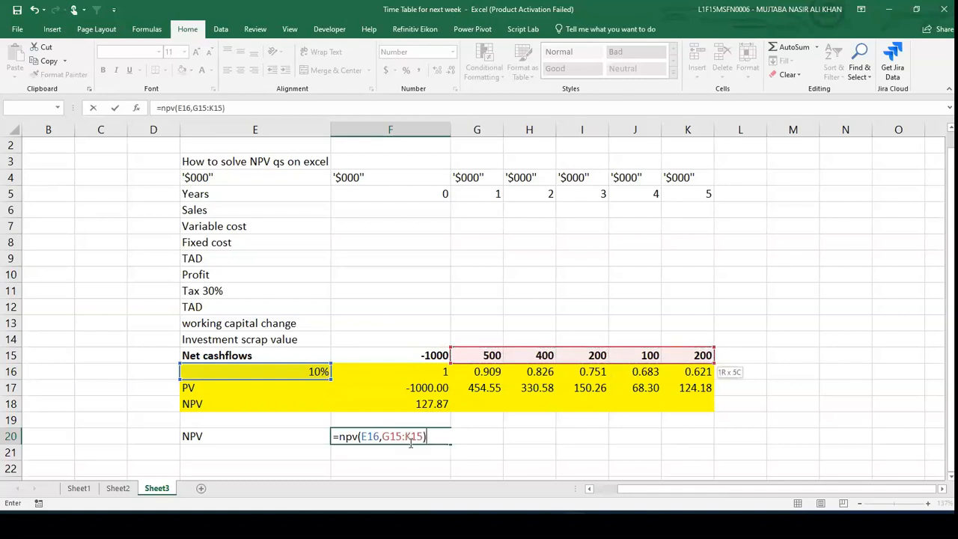
pyautogui.write('+')
pyautogui.click(429, 354)
pyautogui.press('Return')
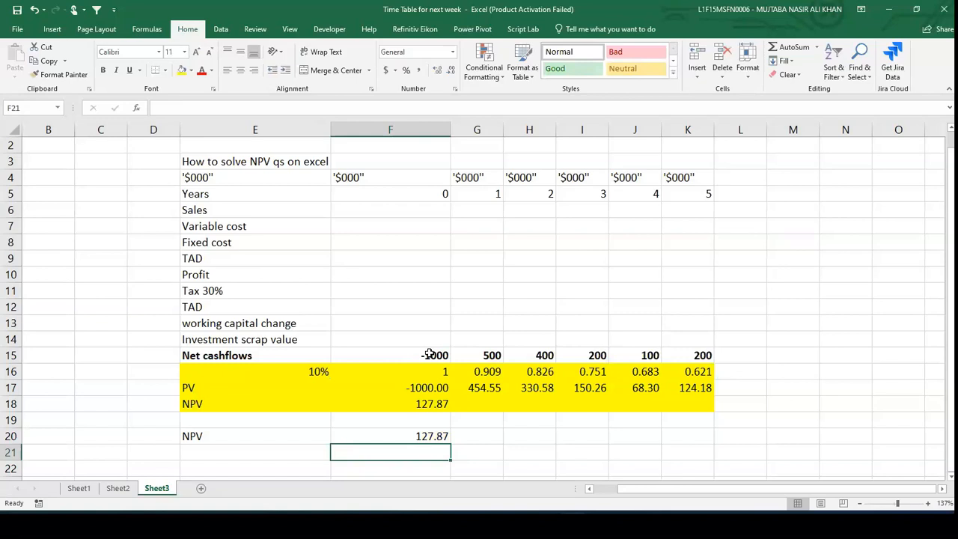
# - Enter a second discount rate of 20% in cell E23
pyautogui.scroll(-1, 430, 355)
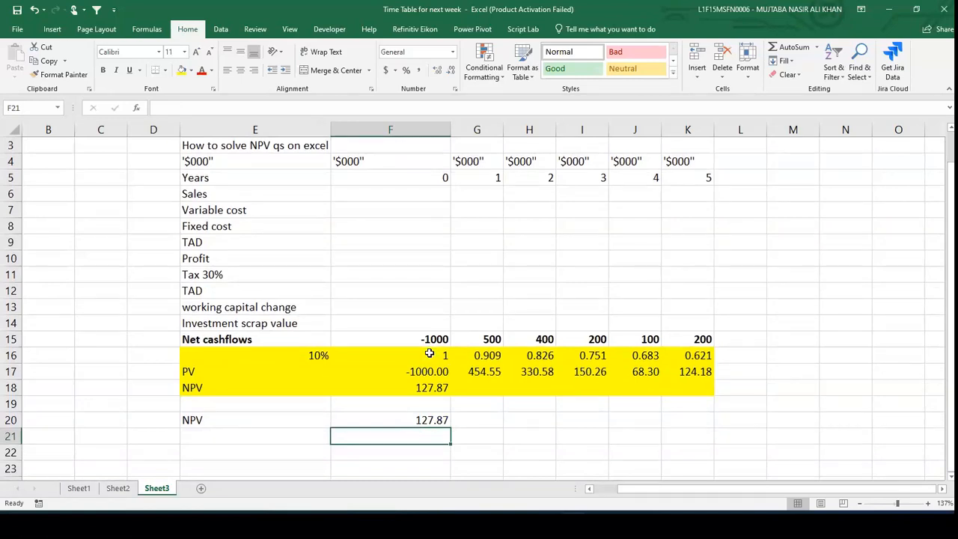
pyautogui.scroll(-3, 429, 353)
pyautogui.press('Down')
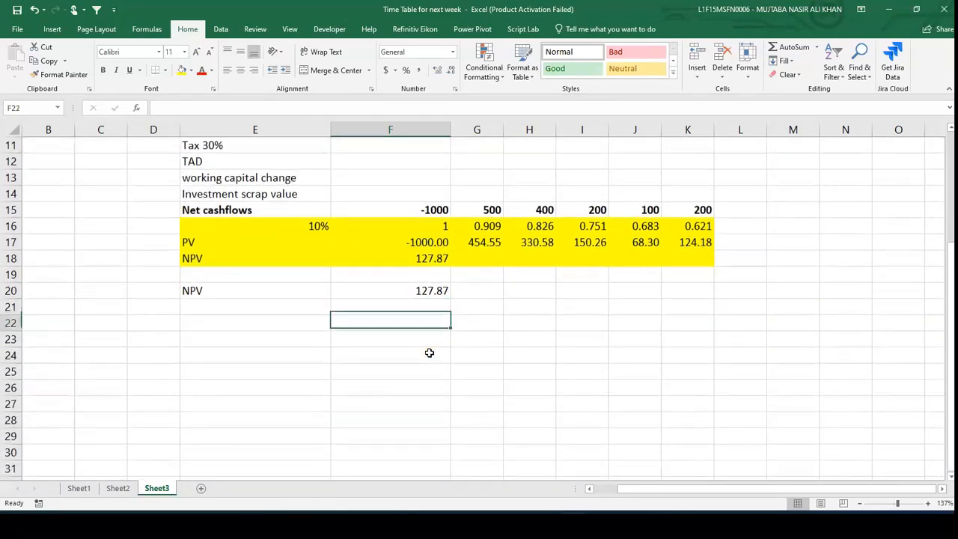
pyautogui.press('Left')
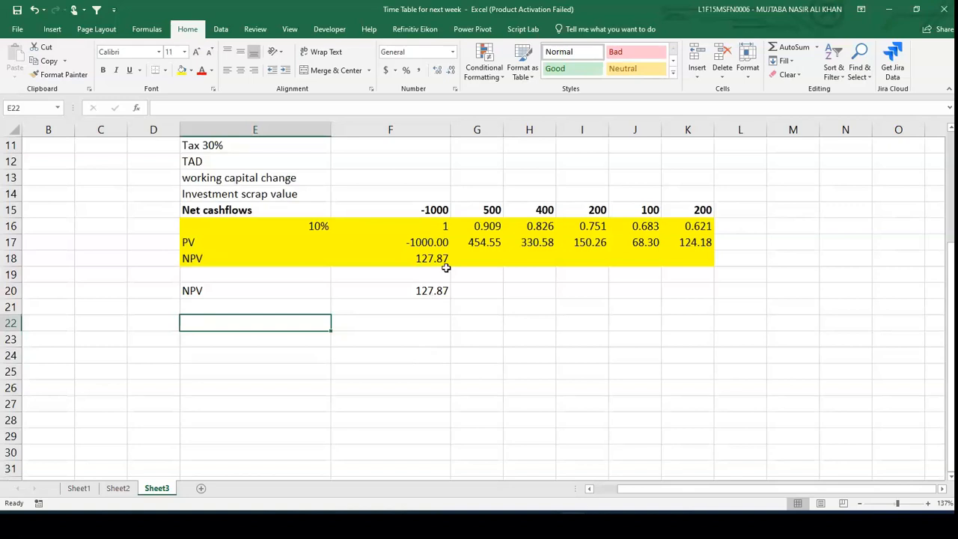
pyautogui.click(318, 226)
pyautogui.click(293, 335)
pyautogui.write('20%')
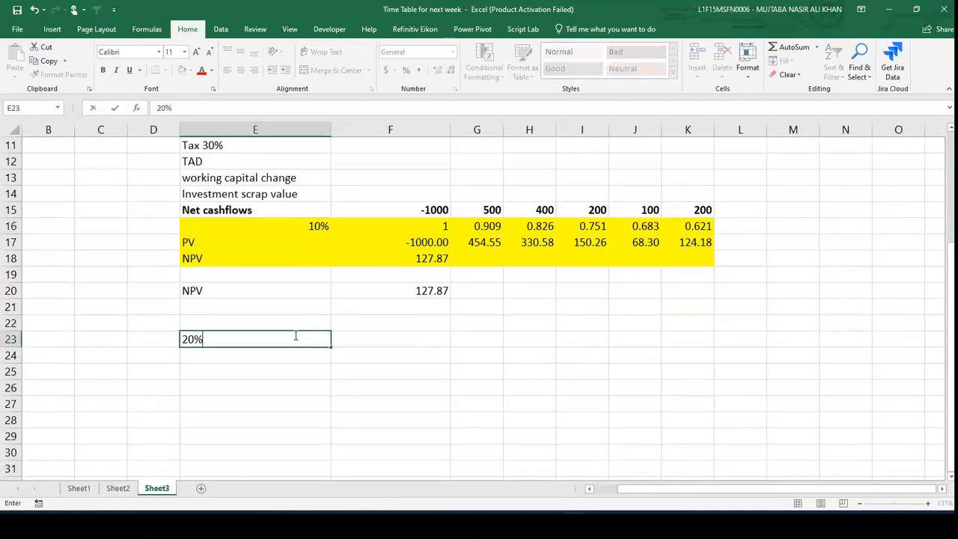
pyautogui.press('Tab')
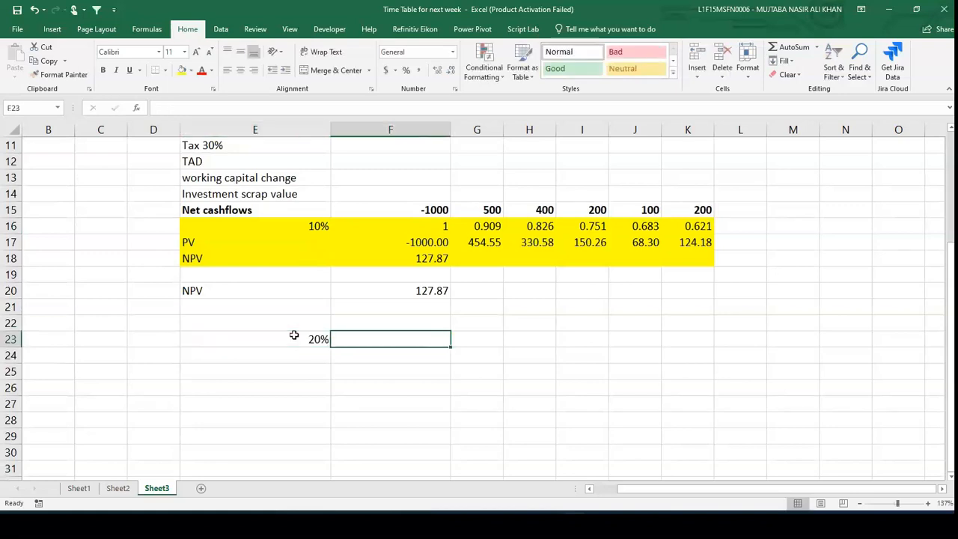
# - In F23, enter the 20% discount factor formula =1.2^-F5
pyautogui.write('=')
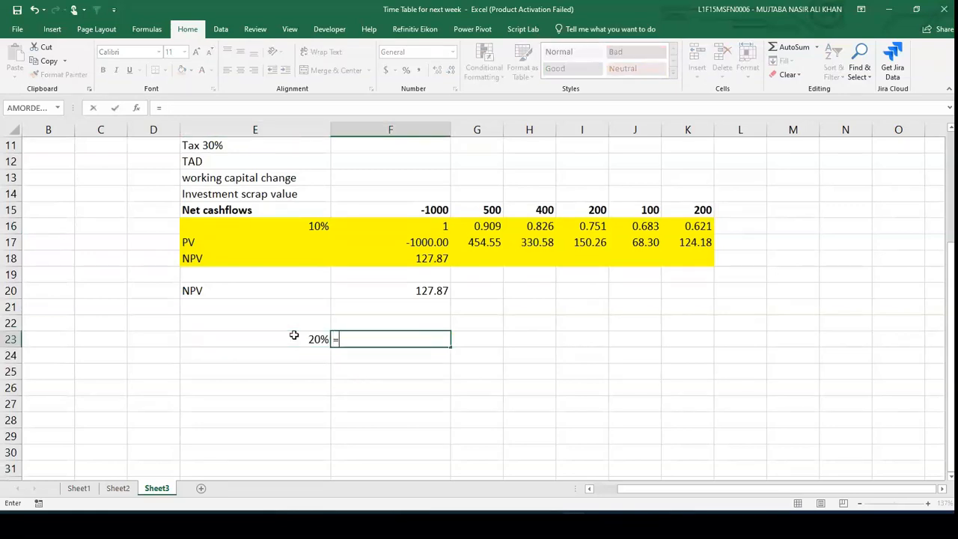
pyautogui.write('1.2^-')
pyautogui.press('Up')
pyautogui.press('Up')
pyautogui.press('Up')
pyautogui.press('Up')
pyautogui.press('Up')
pyautogui.press('Up')
pyautogui.press('Up')
pyautogui.press('Up')
pyautogui.press('Up')
pyautogui.press('Up')
pyautogui.press('Up')
pyautogui.press('Up')
pyautogui.press('Up')
pyautogui.press('Up')
pyautogui.press('Up')
pyautogui.press('Up')
pyautogui.press('Up')
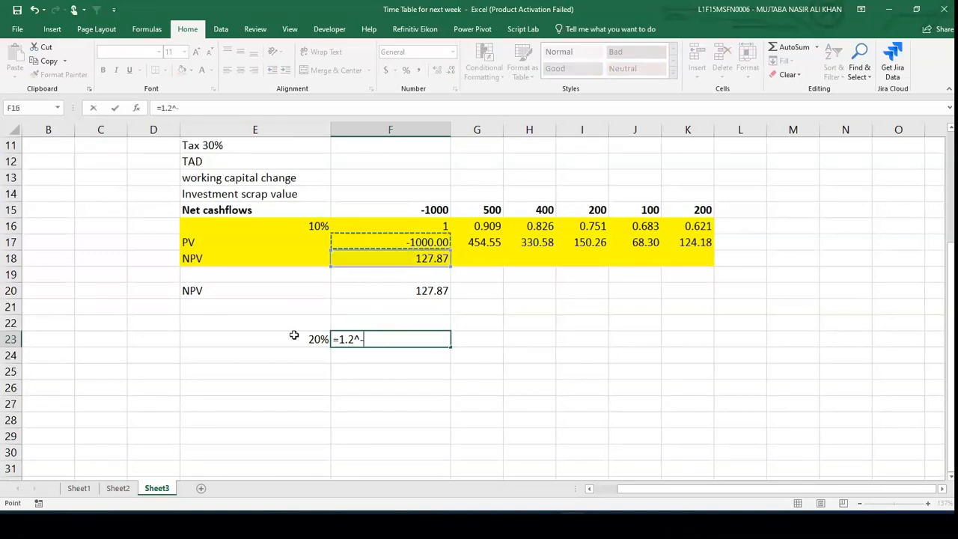
pyautogui.press('Up')
pyautogui.press('Up')
pyautogui.press('Down')
pyautogui.press('Return')
# - Copy the F23 discount factor formula across G23 to K23
pyautogui.hotkey('ctrl', 'c')
pyautogui.press('Right')
pyautogui.hotkey('shift', 'Right')
pyautogui.hotkey('shift', 'Right')
pyautogui.hotkey('shift', 'Right')
pyautogui.hotkey('shift', 'Right')
pyautogui.hotkey('ctrl', 'v')
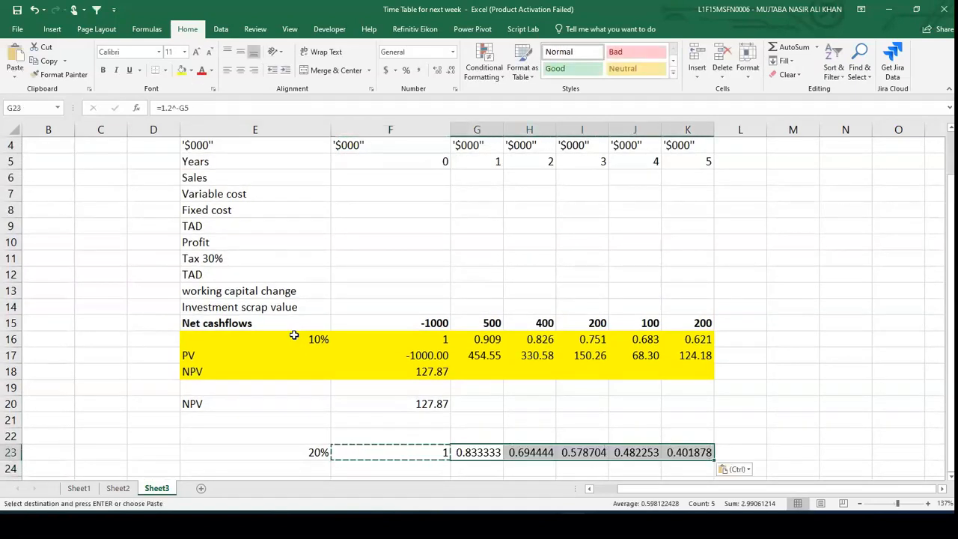
# - Label cell E24 as PV
pyautogui.scroll(-3, 294, 334)
pyautogui.press('Left')
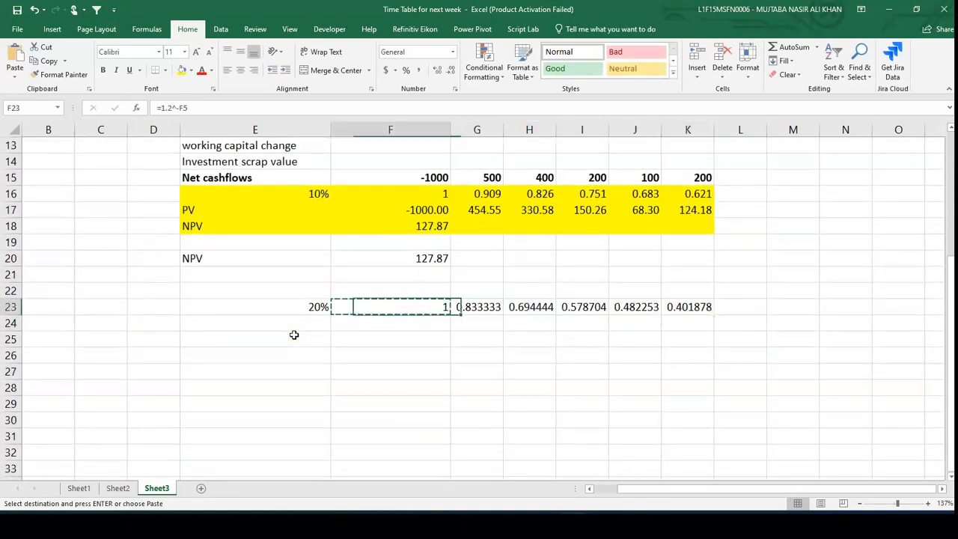
pyautogui.press('Left')
pyautogui.press('Down')
pyautogui.write('PV')
pyautogui.press('Right')
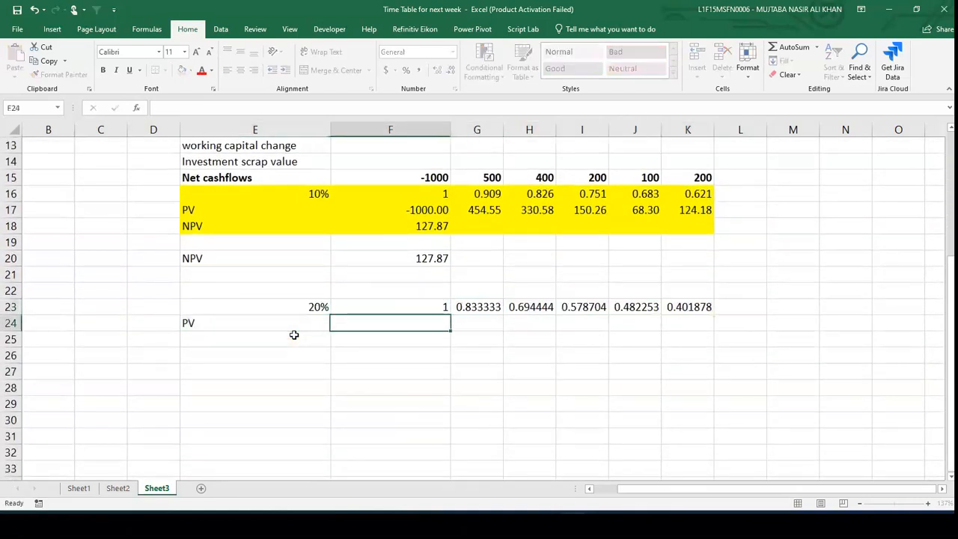
# - In F24, enter the present value formula =F15*F23
pyautogui.write('=')
pyautogui.press('Up')
pyautogui.press('Up')
pyautogui.press('Up')
pyautogui.press('Up')
pyautogui.press('Up')
pyautogui.press('Up')
pyautogui.press('Up')
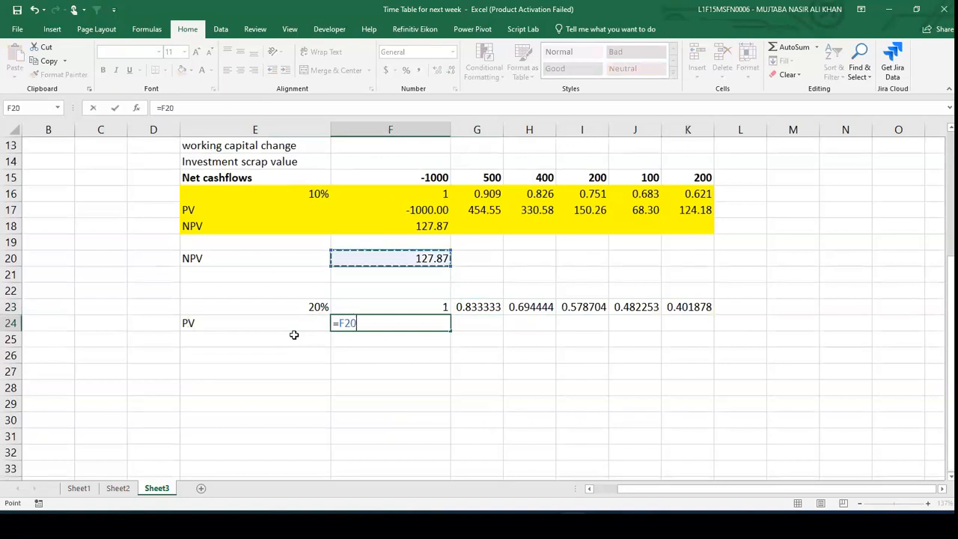
pyautogui.press('Up')
pyautogui.press('Up')
pyautogui.write('*')
pyautogui.press('Up')
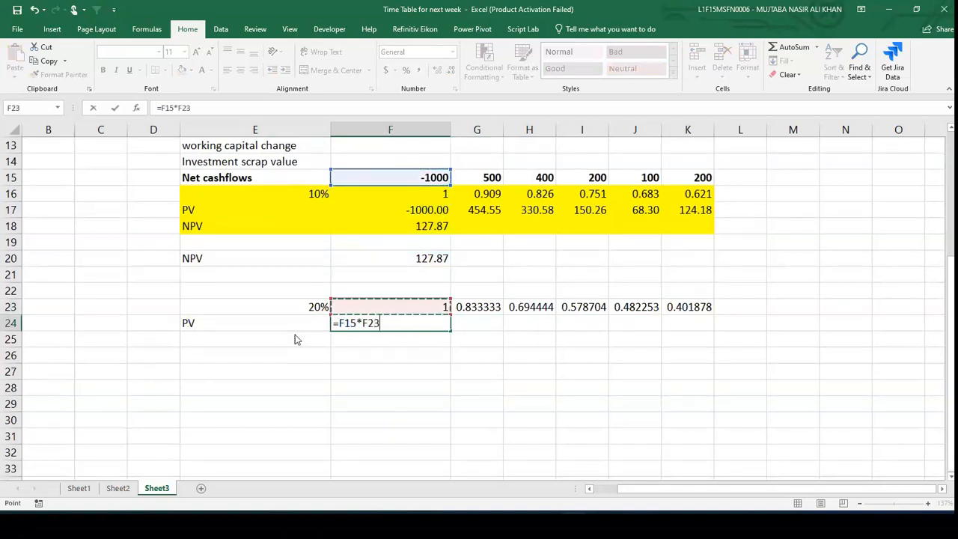
pyautogui.hotkey('ctrl', 'Return')
# - Copy the F24 present value formula across G24 to K24
pyautogui.hotkey('ctrl', 'c')
pyautogui.press('Right')
pyautogui.hotkey('shift', 'Right')
pyautogui.hotkey('shift', 'Right')
pyautogui.hotkey('shift', 'Right')
pyautogui.hotkey('shift', 'Right')
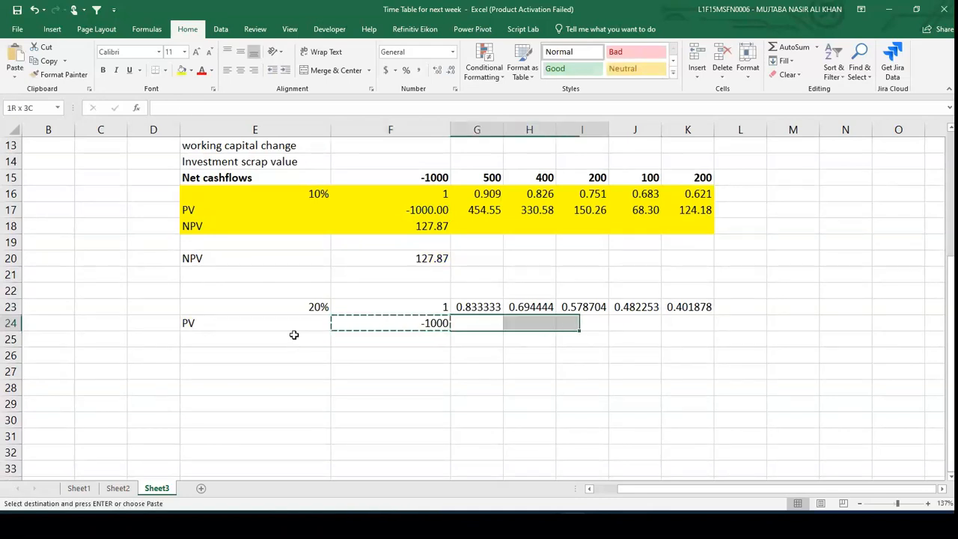
pyautogui.hotkey('ctrl', 'v')
# - Label cell E25 as NPV
pyautogui.press('Down')
pyautogui.press('Left')
pyautogui.press('Left')
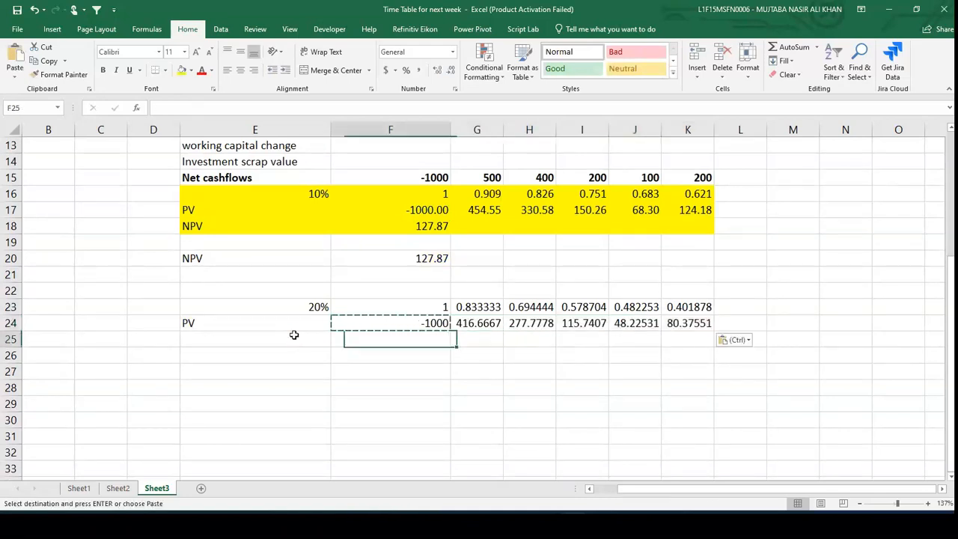
pyautogui.write('NPV')
pyautogui.press('Tab')
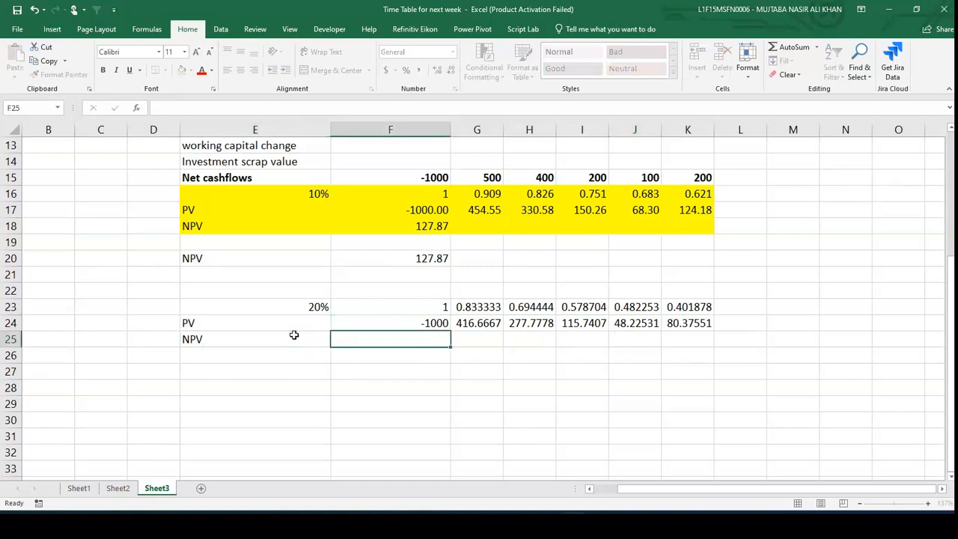
# - In F25, sum the 20% present values with =SUM(F24:K24) and compare it with the 10% NPV formulas
pyautogui.write('=sum')
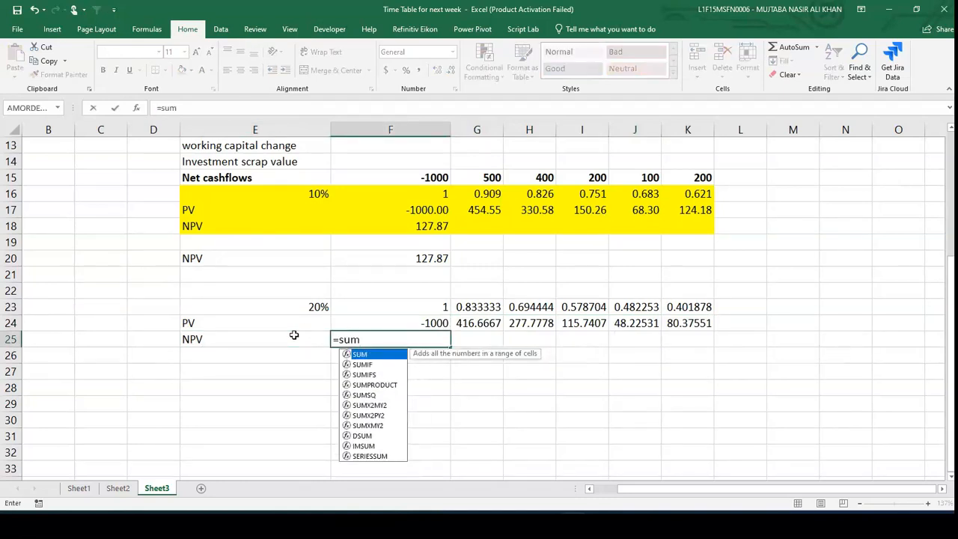
pyautogui.write('(')
pyautogui.press('Up')
pyautogui.hotkey('shift', 'Right')
pyautogui.hotkey('shift', 'Right')
pyautogui.hotkey('shift', 'Right')
pyautogui.hotkey('shift', 'Right')
pyautogui.hotkey('shift', 'Right')
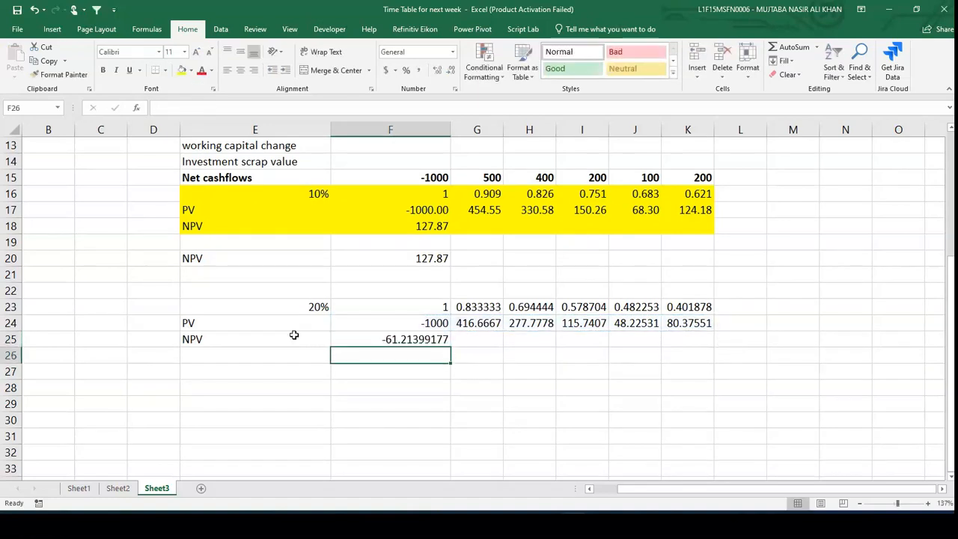
pyautogui.click(321, 306)
pyautogui.click(318, 197)
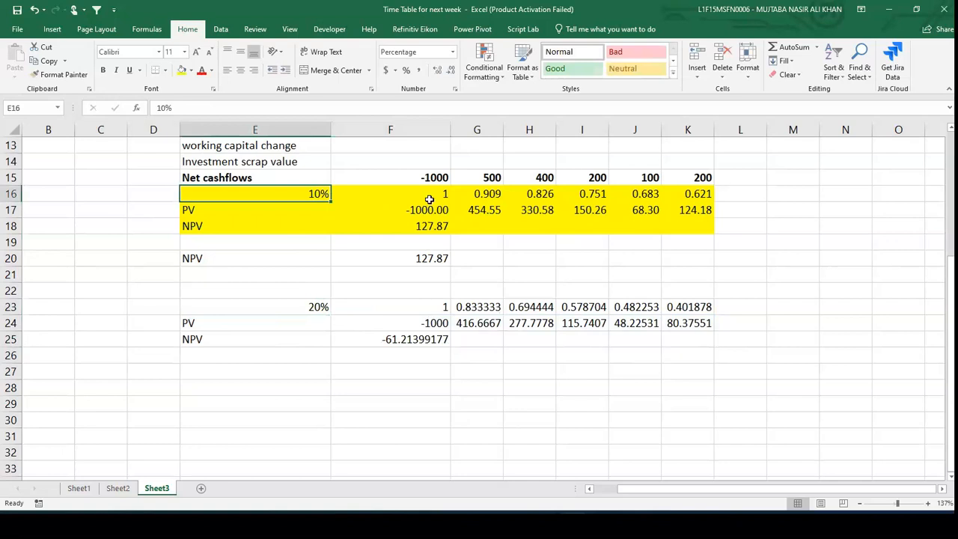
pyautogui.click(423, 226)
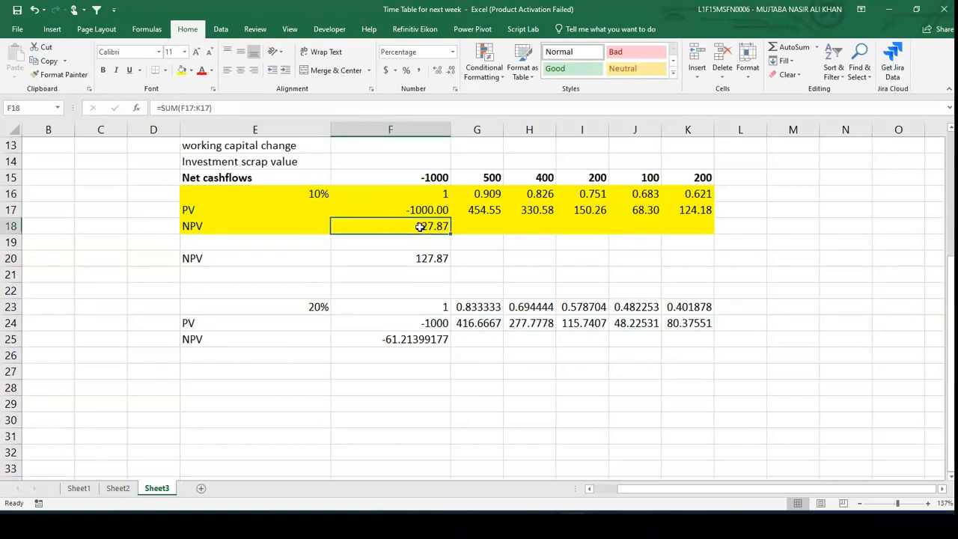
pyautogui.click(421, 339)
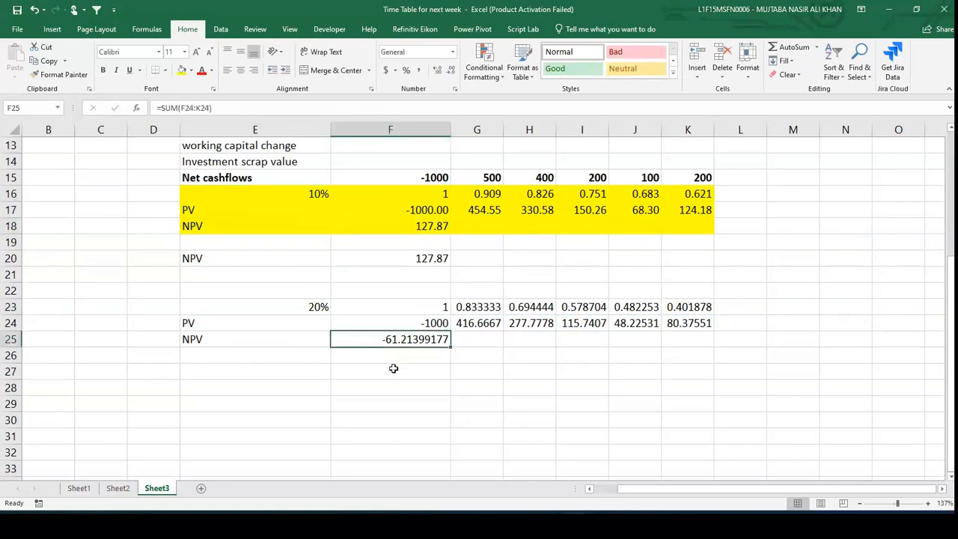
# - Label cell E26 as IRR
pyautogui.click(311, 358)
pyautogui.write('IRR')
pyautogui.press('Tab')
# - In F26, enter the interpolated IRR formula =E16+F20/(F20-F25)*(E23-E16)
pyautogui.write('=')
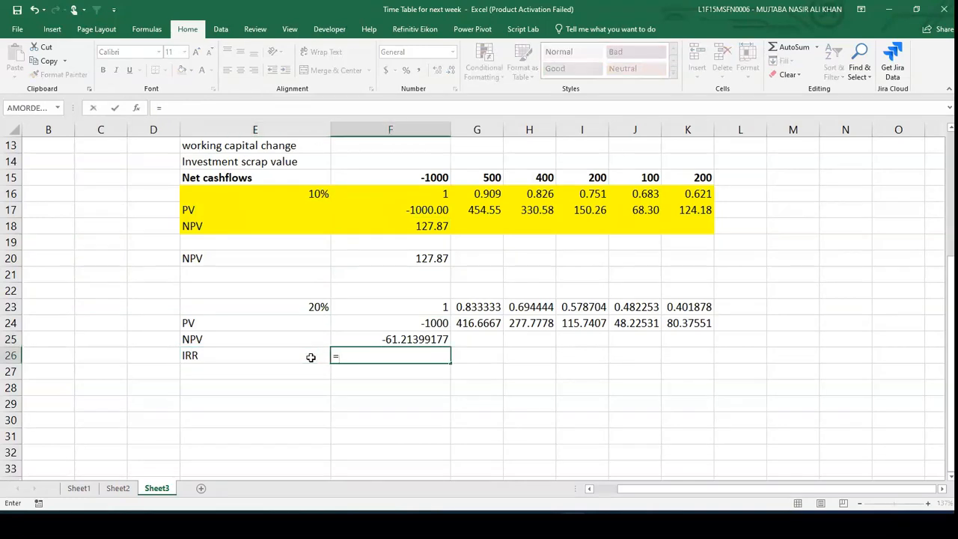
pyautogui.press('Up')
pyautogui.press('Up')
pyautogui.press('Up')
pyautogui.press('Up')
pyautogui.press('Up')
pyautogui.press('Up')
pyautogui.press('Up')
pyautogui.press('Up')
pyautogui.press('Up')
pyautogui.press('Up')
pyautogui.press('Left')
pyautogui.write('+(')
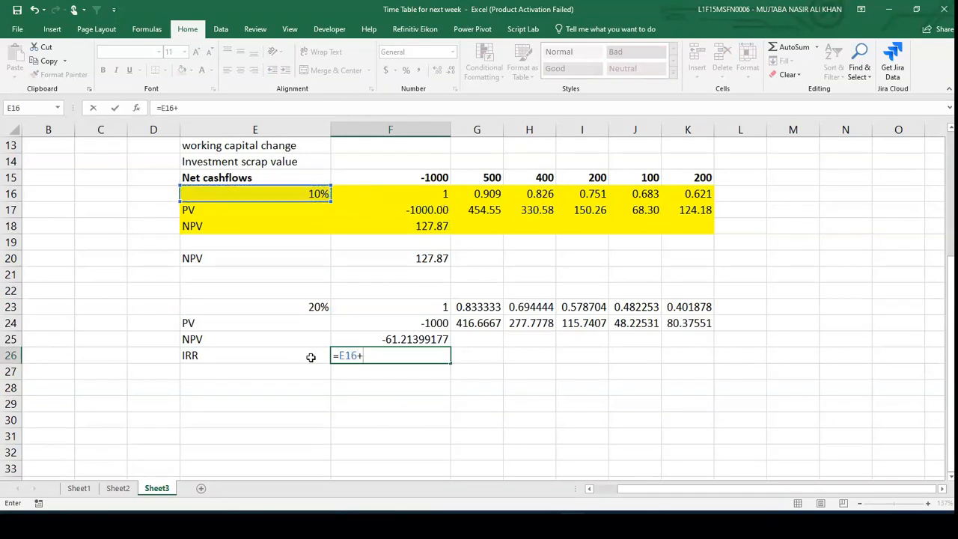
pyautogui.press('Up')
pyautogui.press('Up')
pyautogui.press('Up')
pyautogui.press('Up')
pyautogui.press('Up')
pyautogui.press('Up')
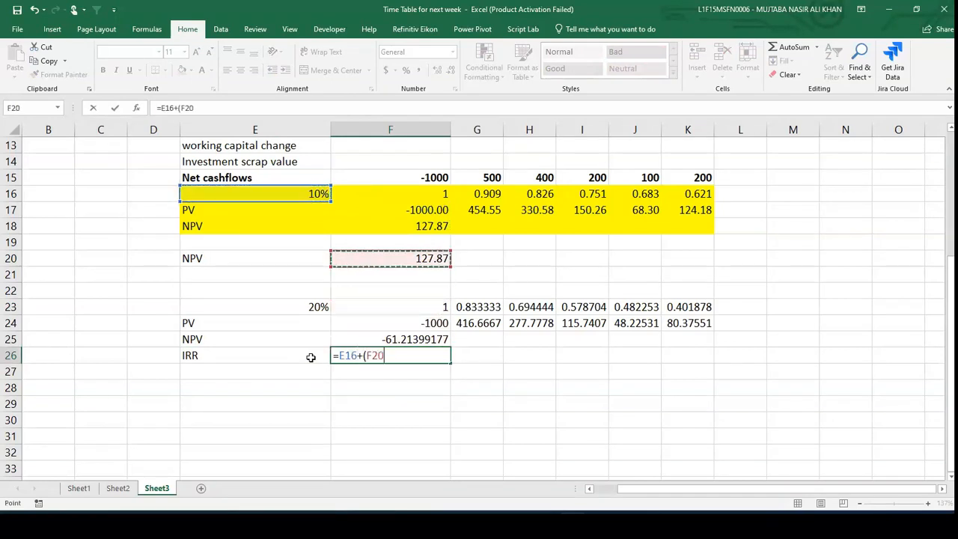
pyautogui.write('/')
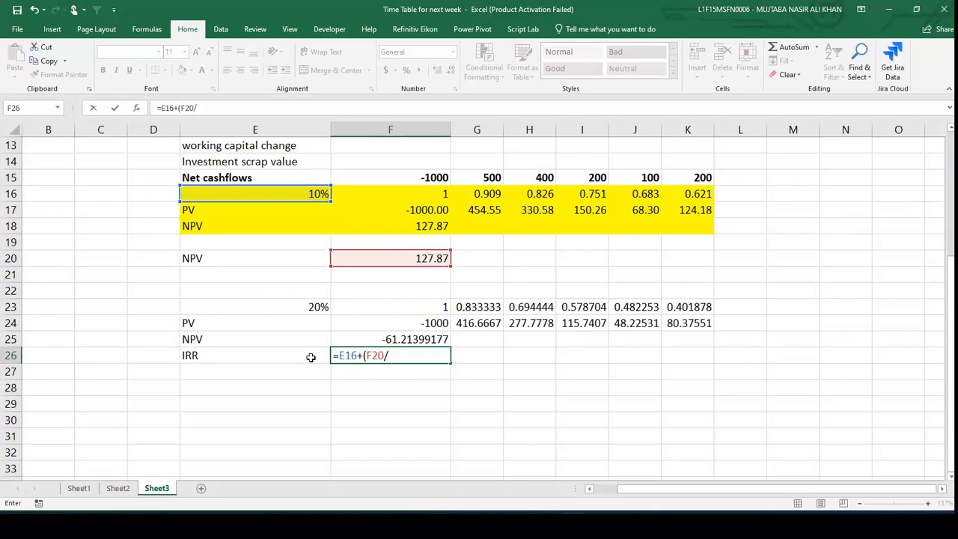
pyautogui.press('BackSpace')
pyautogui.press('BackSpace')
pyautogui.press('BackSpace')
pyautogui.press('BackSpace')
pyautogui.press('BackSpace')
pyautogui.press('Up')
pyautogui.press('Up')
pyautogui.press('Up')
pyautogui.press('Up')
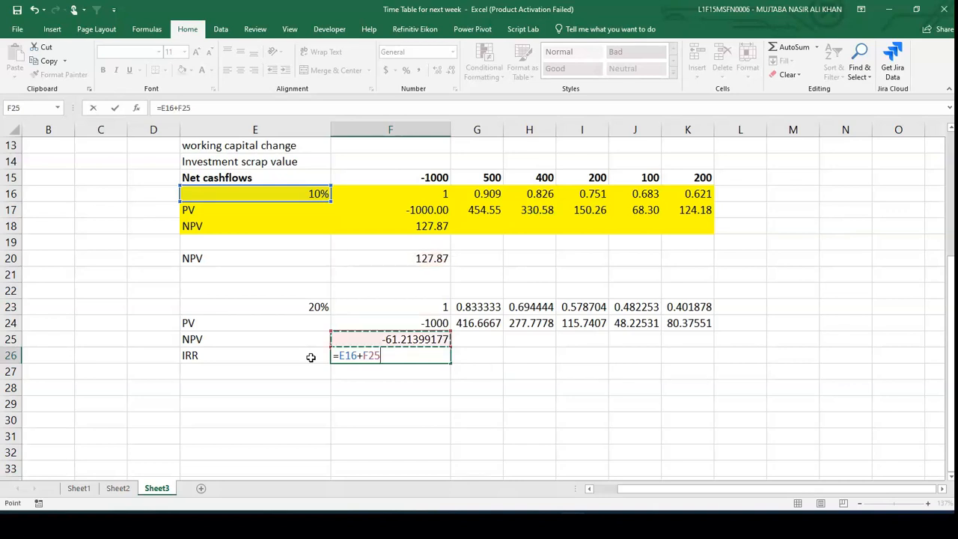
pyautogui.press('Up')
pyautogui.press('Up')
pyautogui.write('/')
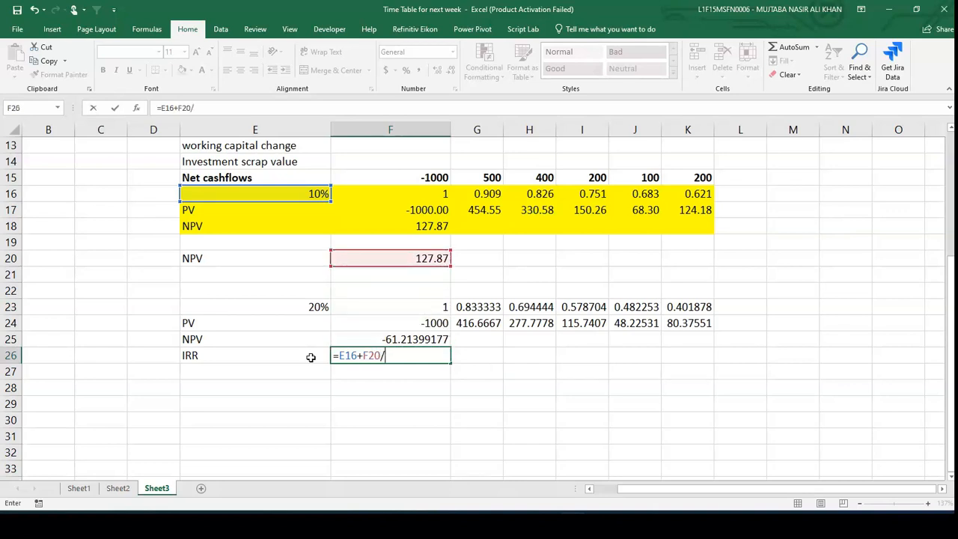
pyautogui.write('(')
pyautogui.press('Up')
pyautogui.press('Up')
pyautogui.press('Up')
pyautogui.press('Up')
pyautogui.press('Up')
pyautogui.press('Up')
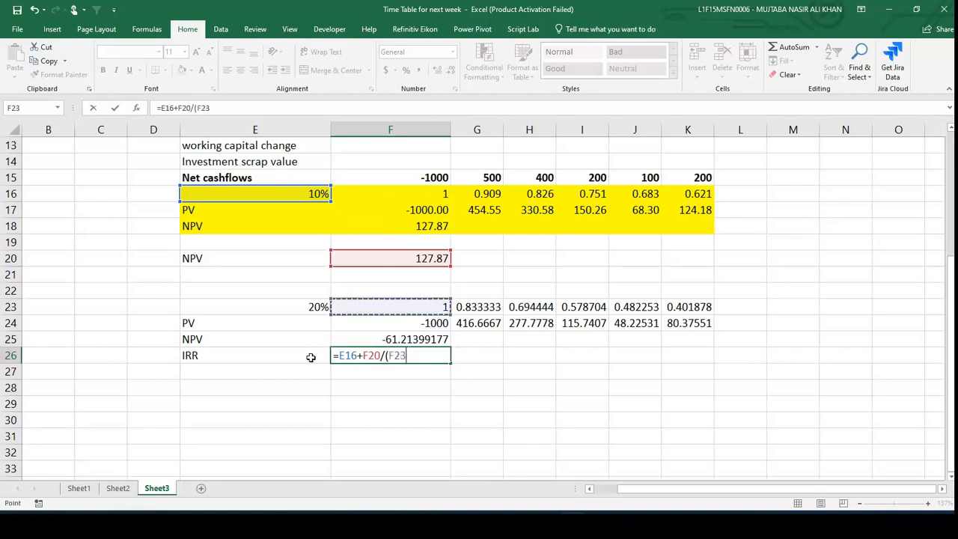
pyautogui.write('-')
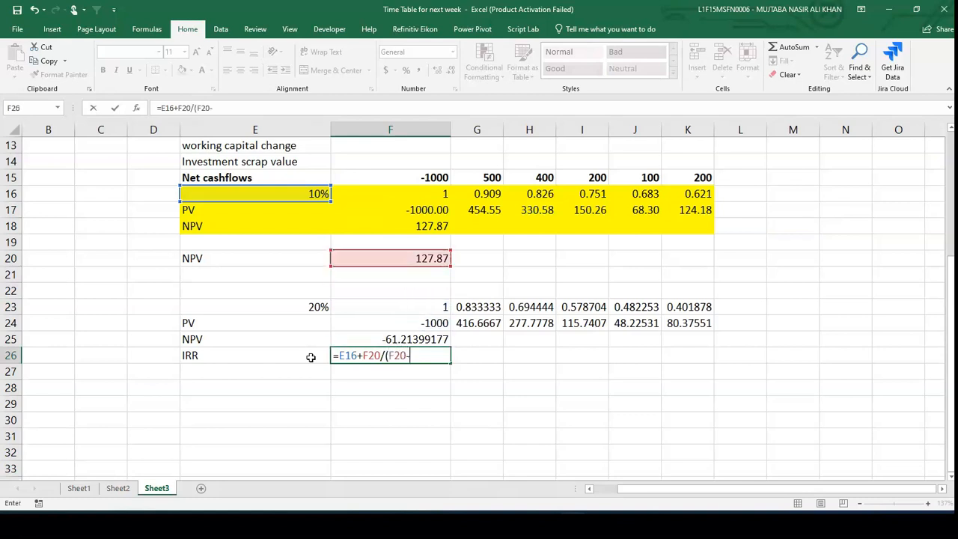
pyautogui.press('Up')
pyautogui.write(')*(')
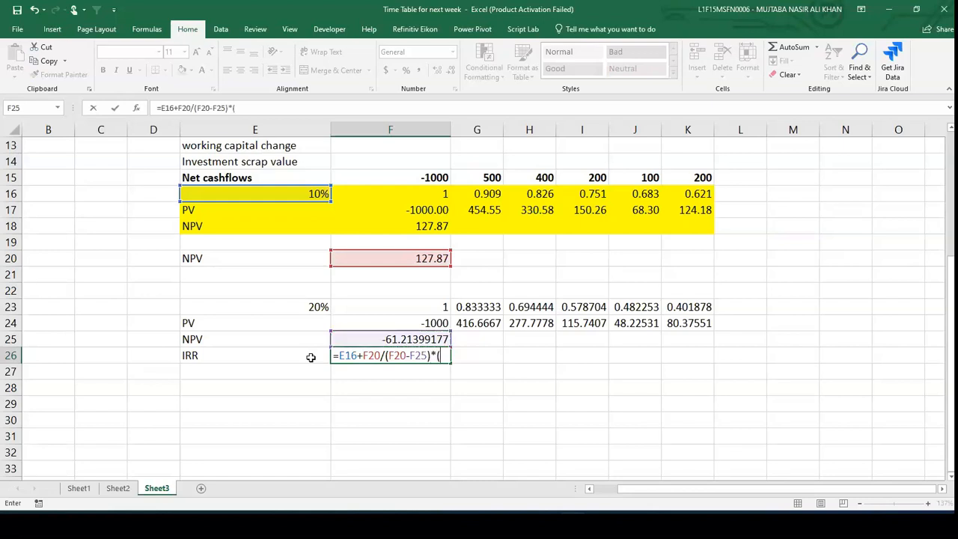
pyautogui.press('Up')
pyautogui.press('Up')
pyautogui.press('Up')
pyautogui.press('Left')
pyautogui.write('-')
pyautogui.press('Up')
pyautogui.press('Up')
pyautogui.press('Up')
pyautogui.press('Up')
pyautogui.press('Up')
pyautogui.press('Up')
pyautogui.press('Up')
pyautogui.press('Up')
pyautogui.press('Up')
pyautogui.press('Up')
pyautogui.press('Left')
pyautogui.write(')')
pyautogui.press('Return')
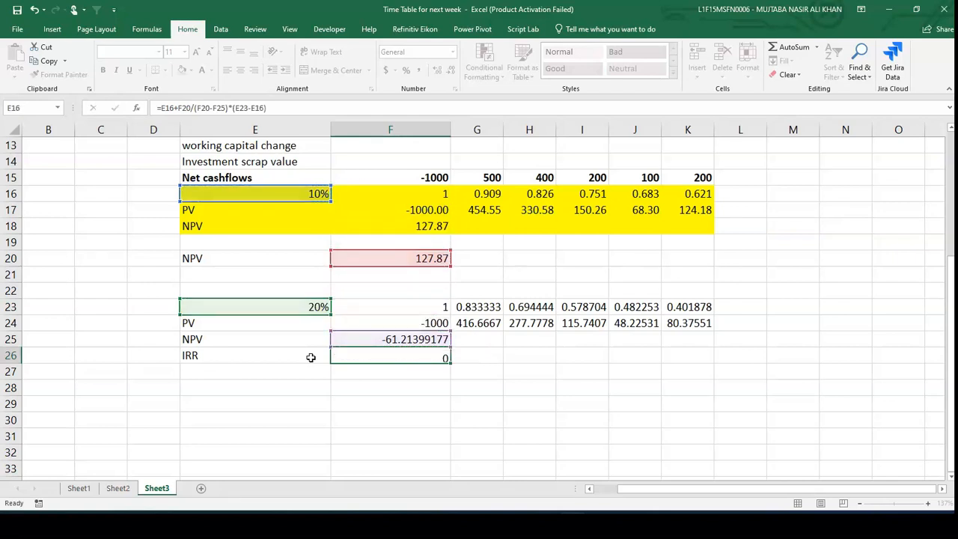
# - Format F26 as a percentage with one decimal place
pyautogui.click(369, 356)
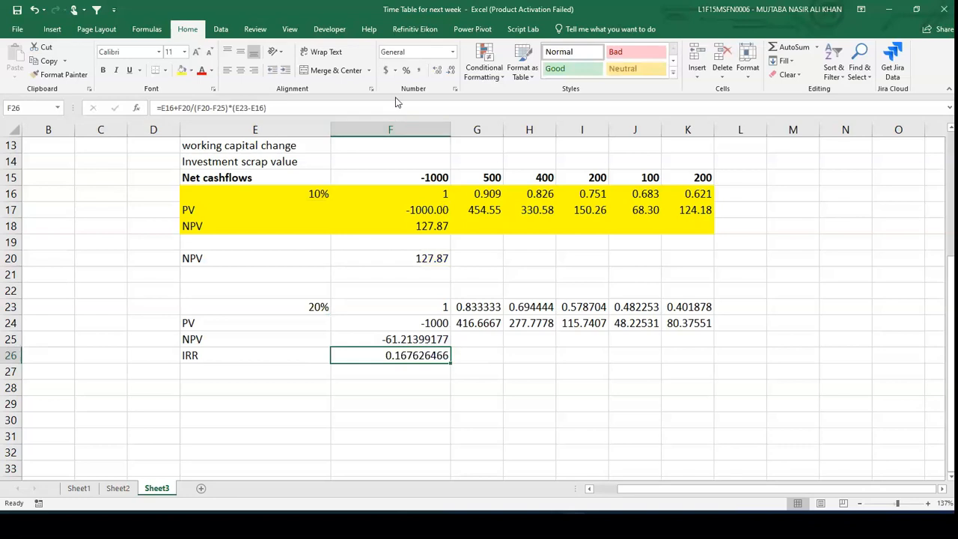
pyautogui.click(406, 71)
pyautogui.click(437, 71)
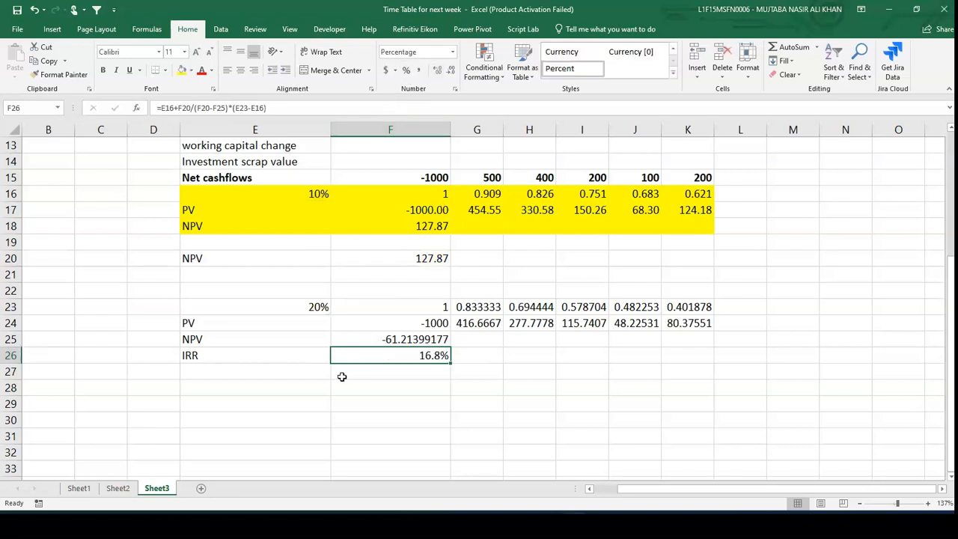
# - Label cell E28 as IRR
pyautogui.click(294, 386)
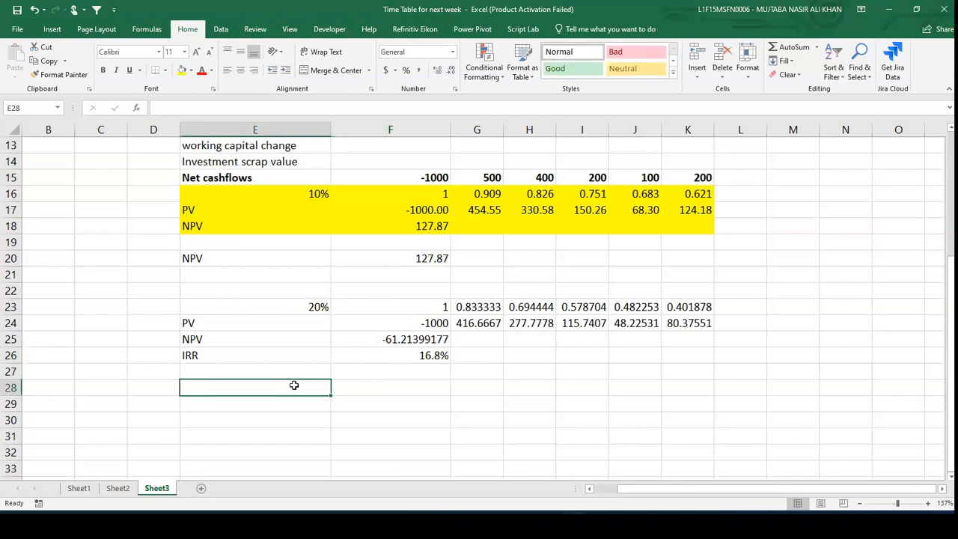
pyautogui.write('IRR')
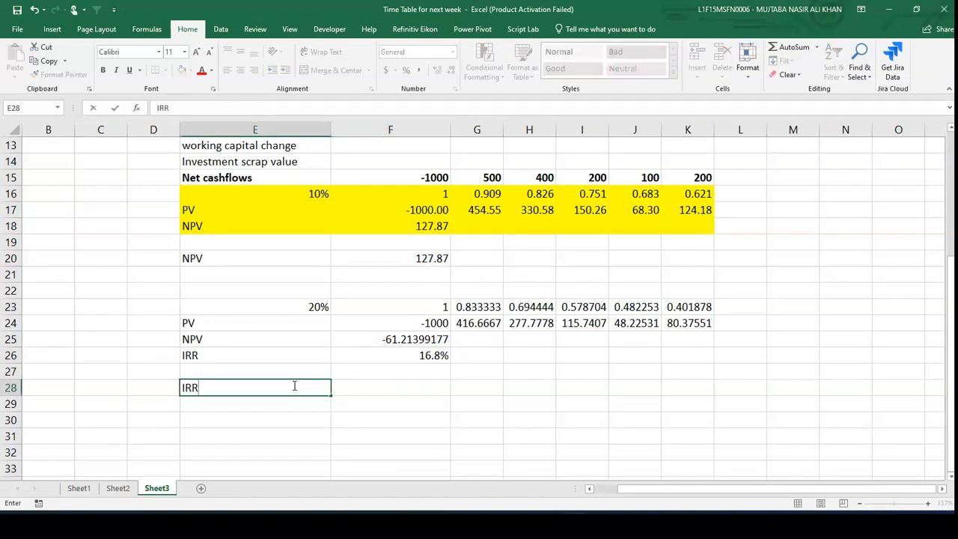
pyautogui.press('Tab')
# - In F28, compute the IRR of the net cash flows with =IRR(F15:K15)
pyautogui.write('=')
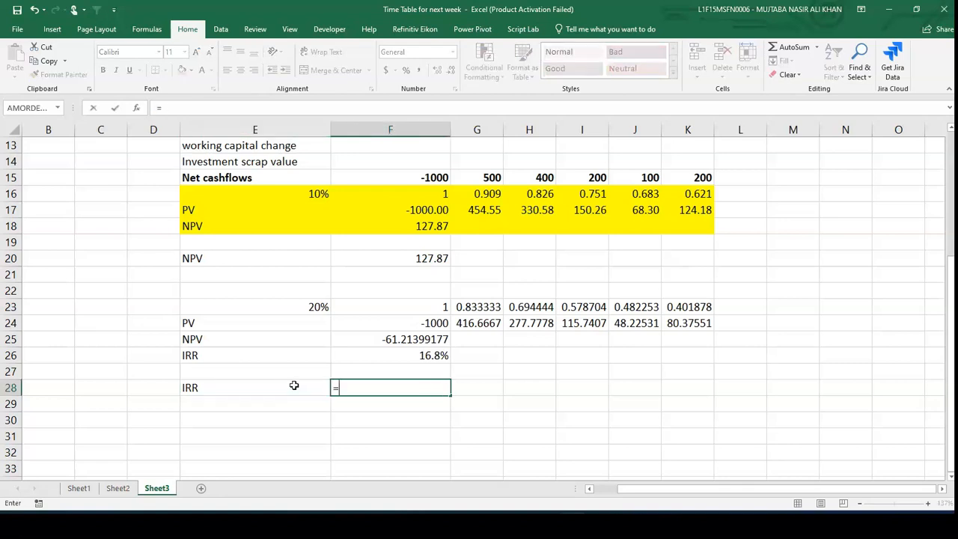
pyautogui.write('irr')
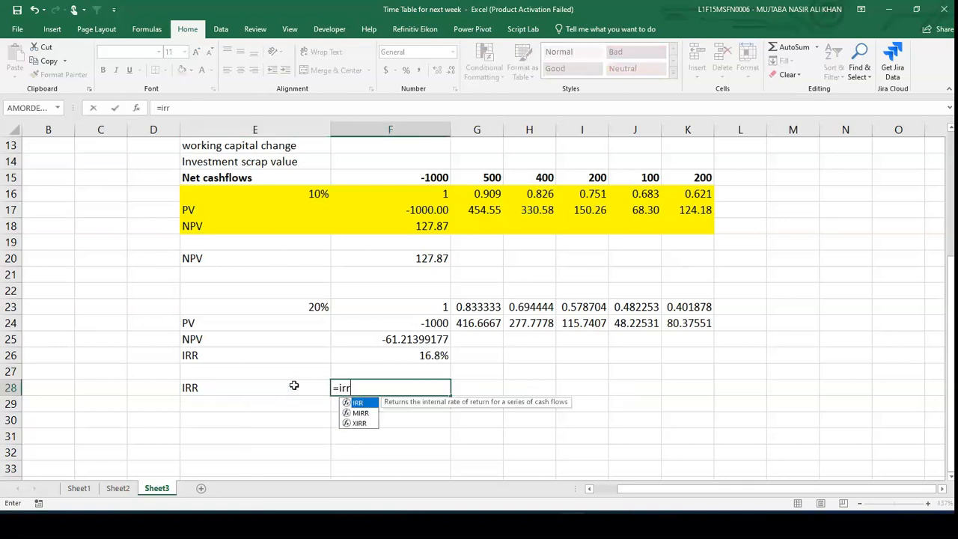
pyautogui.write('(')
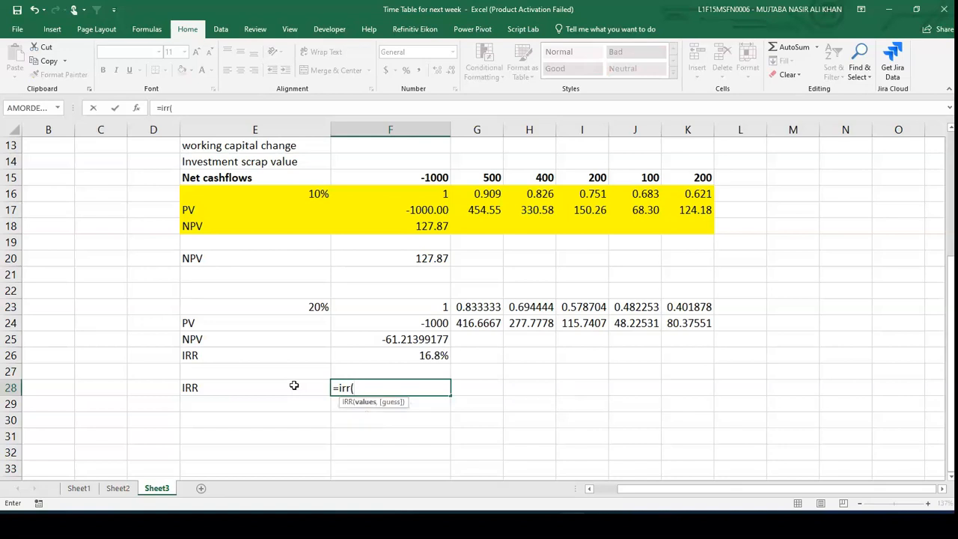
pyautogui.press('Up')
pyautogui.press('Up')
pyautogui.press('Up')
pyautogui.press('Up')
pyautogui.press('Up')
pyautogui.press('Up')
pyautogui.press('Up')
pyautogui.press('Up')
pyautogui.press('Up')
pyautogui.press('Up')
pyautogui.press('Up')
pyautogui.press('Up')
pyautogui.press('Up')
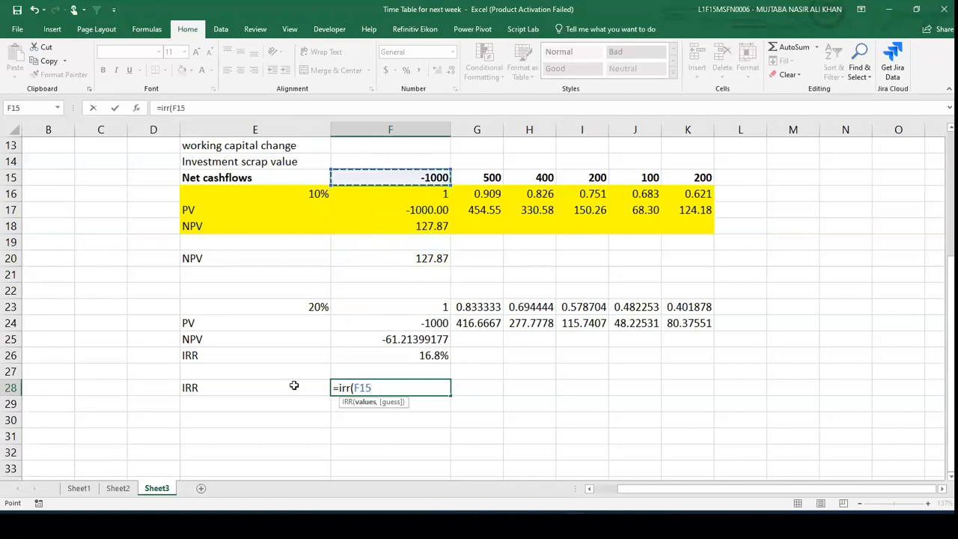
pyautogui.hotkey('shift', 'Right')
pyautogui.hotkey('shift', 'Right')
pyautogui.hotkey('shift', 'Right')
pyautogui.hotkey('shift', 'Right')
pyautogui.hotkey('shift', 'Right')
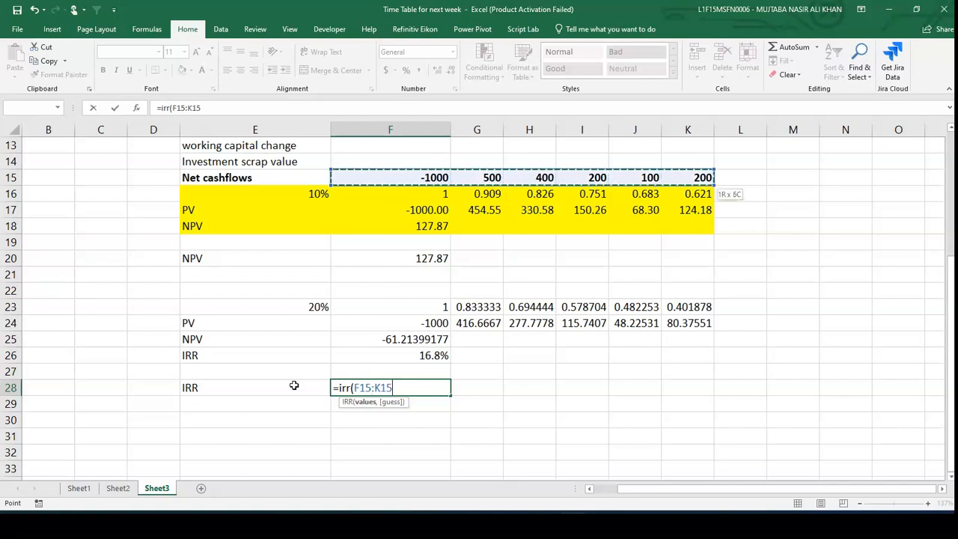
pyautogui.write(')')
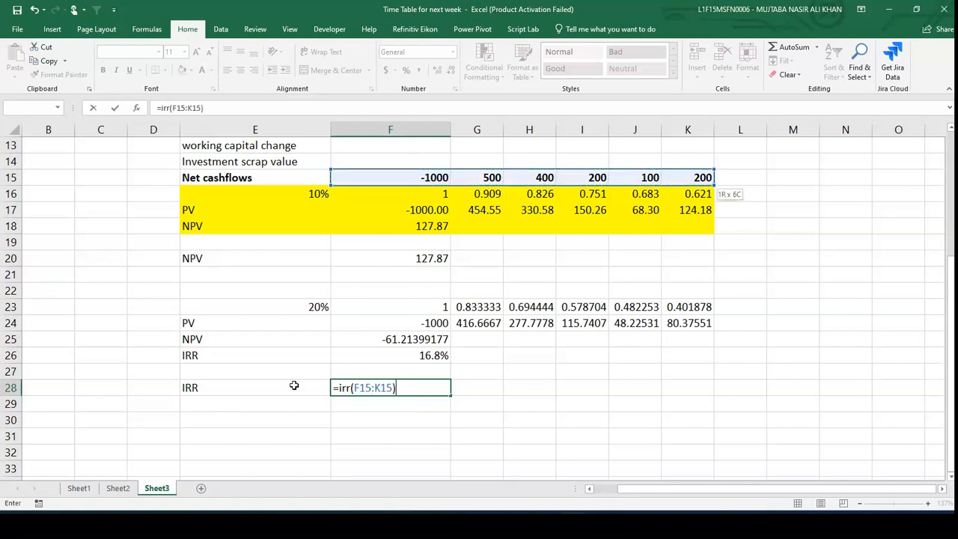
pyautogui.press('Return')
# - Show the F28 IRR result with one decimal place
pyautogui.press('Up')
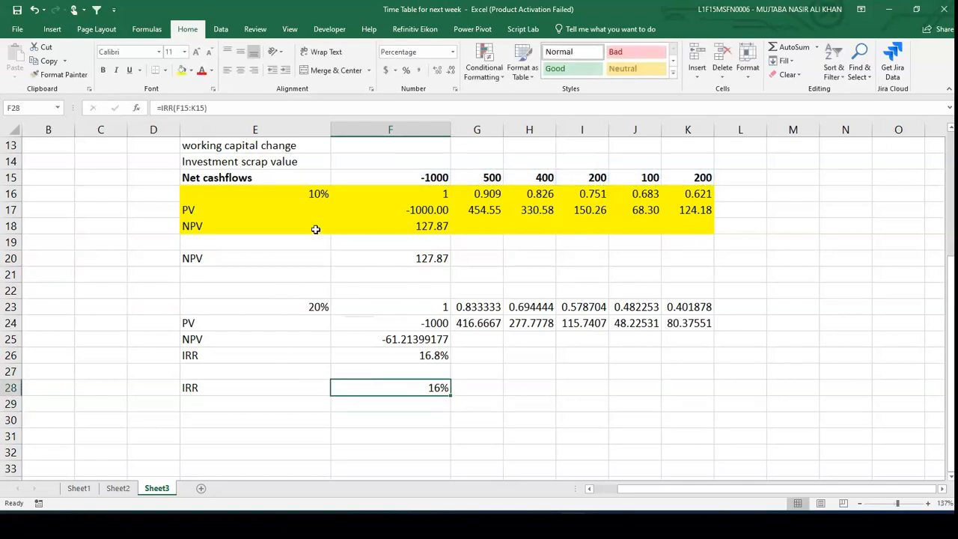
pyautogui.click(438, 71)
pyautogui.moveTo(163, 191); pyautogui.dragTo(665, 357)
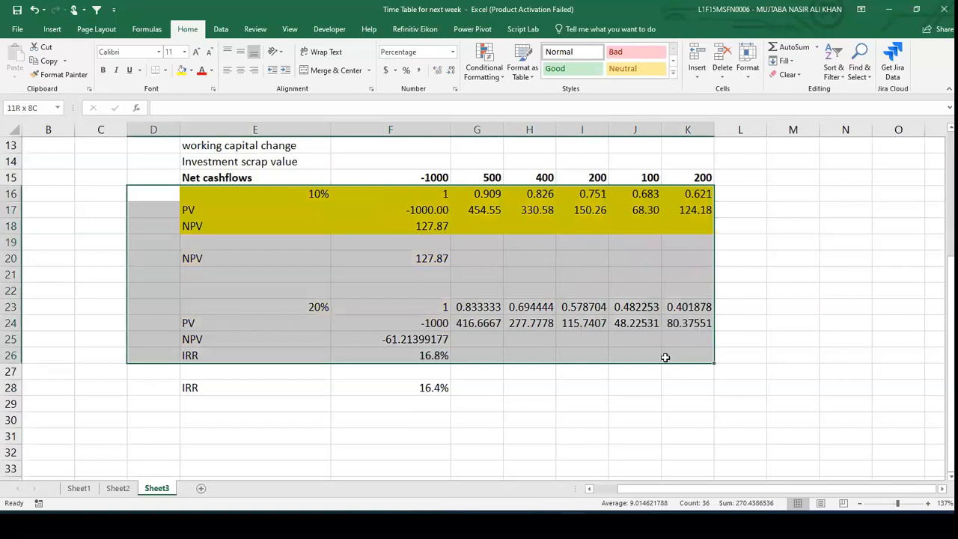
pyautogui.click(394, 393)
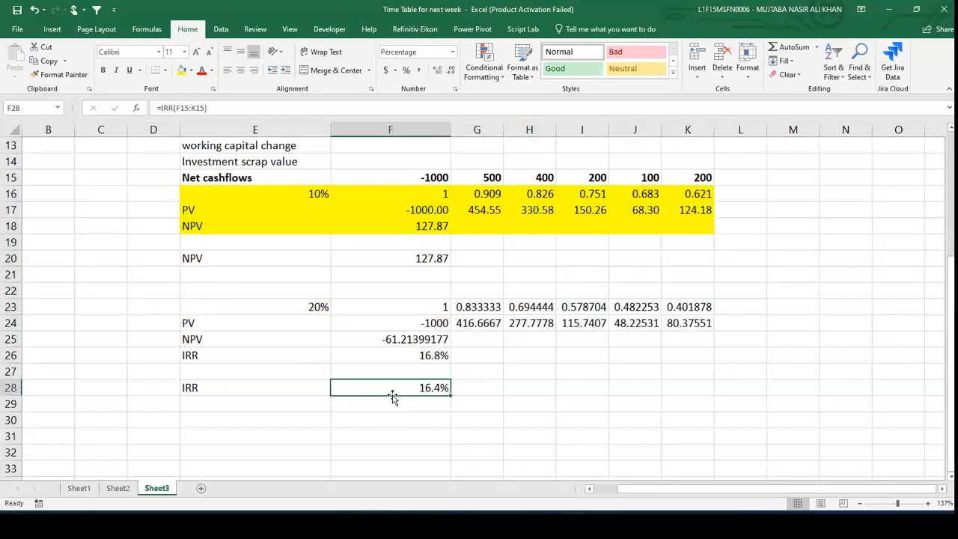
# - Fill the IRR row, cells E28 to F28, with a blue background color
pyautogui.click(242, 389)
pyautogui.hotkey('shift', 'Right')
pyautogui.hotkey('shift', 'Right')
pyautogui.hotkey('shift', 'Left')
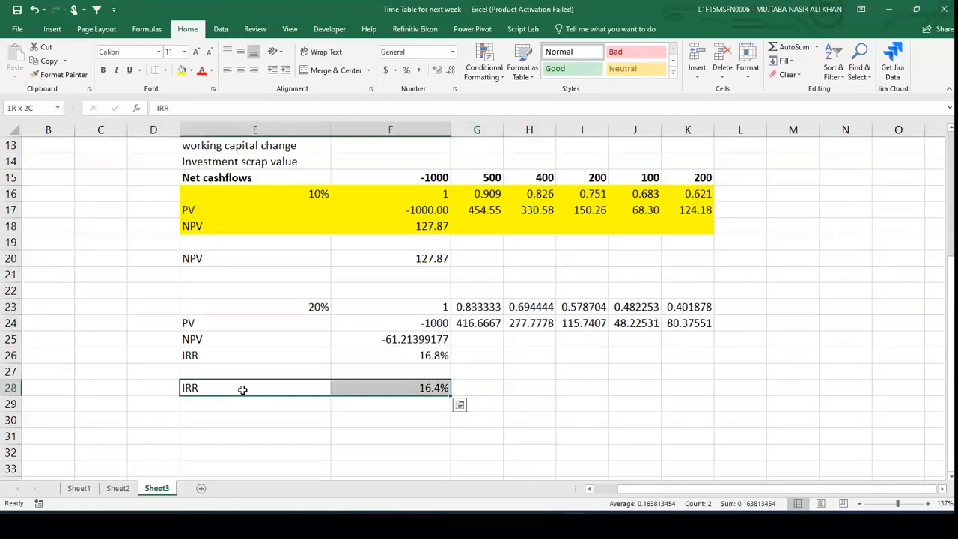
pyautogui.click(191, 71)
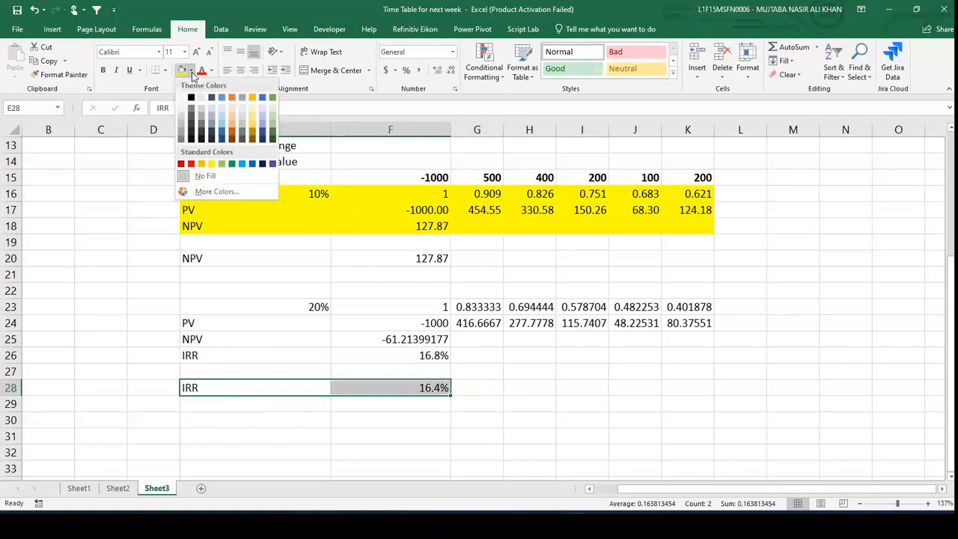
pyautogui.click(222, 99)
# - Apply the same blue fill to the NPV row, cells E20 to F20
pyautogui.click(207, 253)
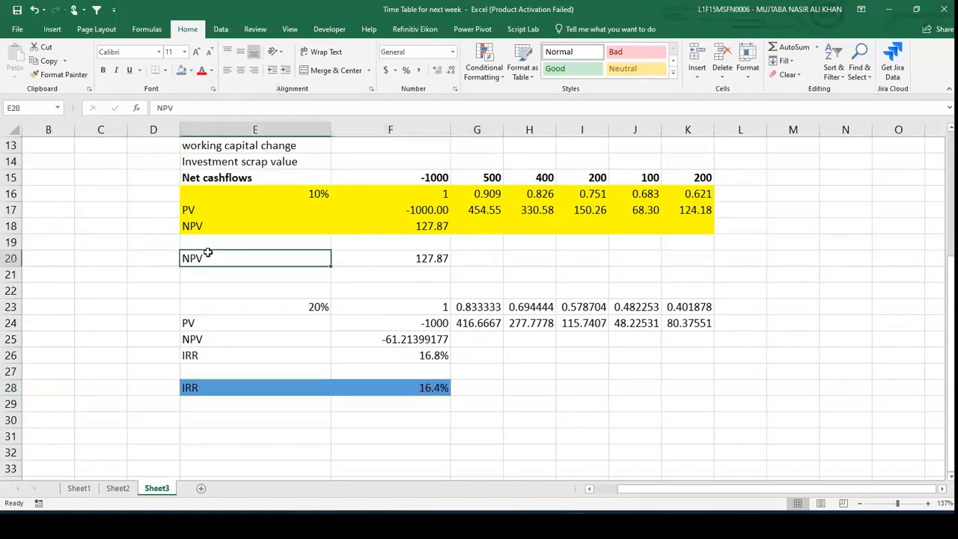
pyautogui.hotkey('shift', 'Right')
pyautogui.hotkey('shift', 'Right')
pyautogui.hotkey('shift', 'Left')
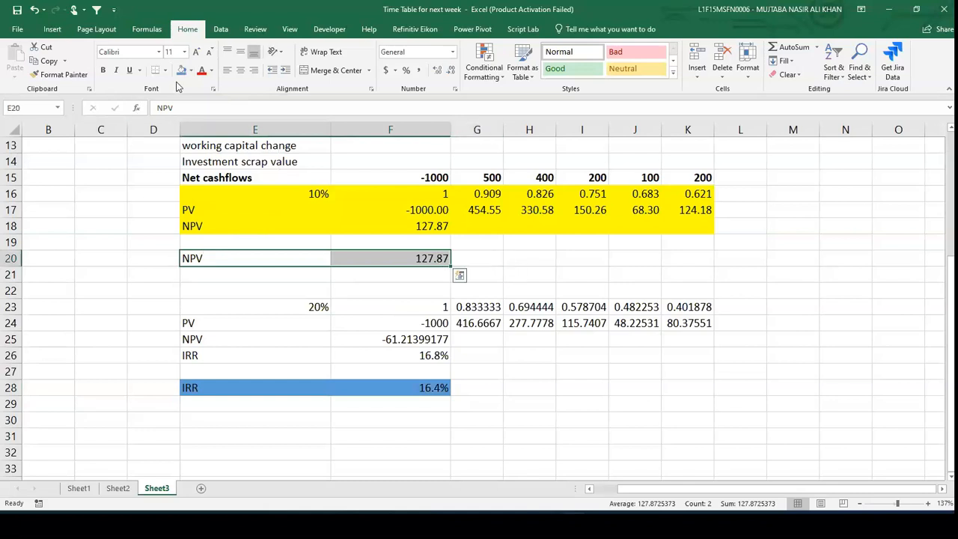
pyautogui.click(181, 69)
pyautogui.click(222, 194)
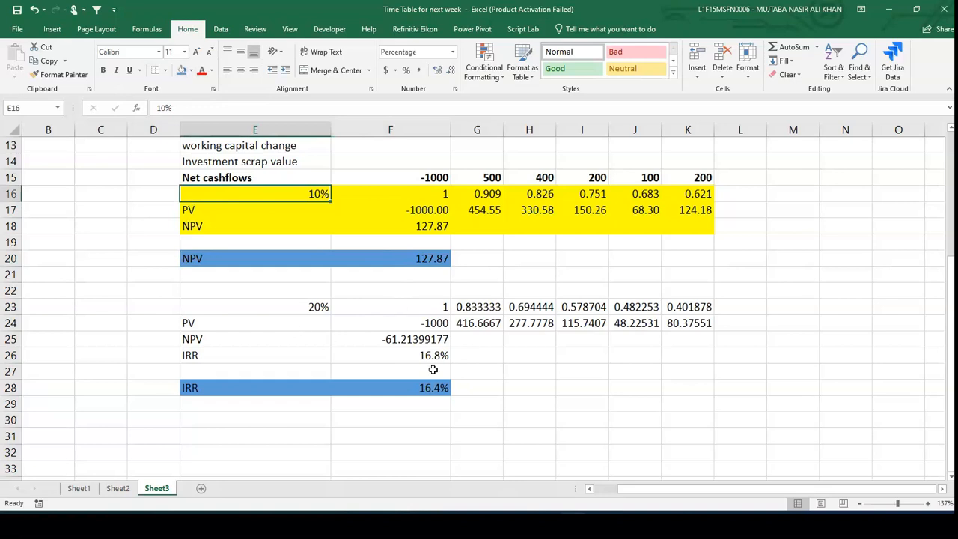
# - Label cell E30 as MIRR
pyautogui.click(296, 423)
pyautogui.write('MIRR')
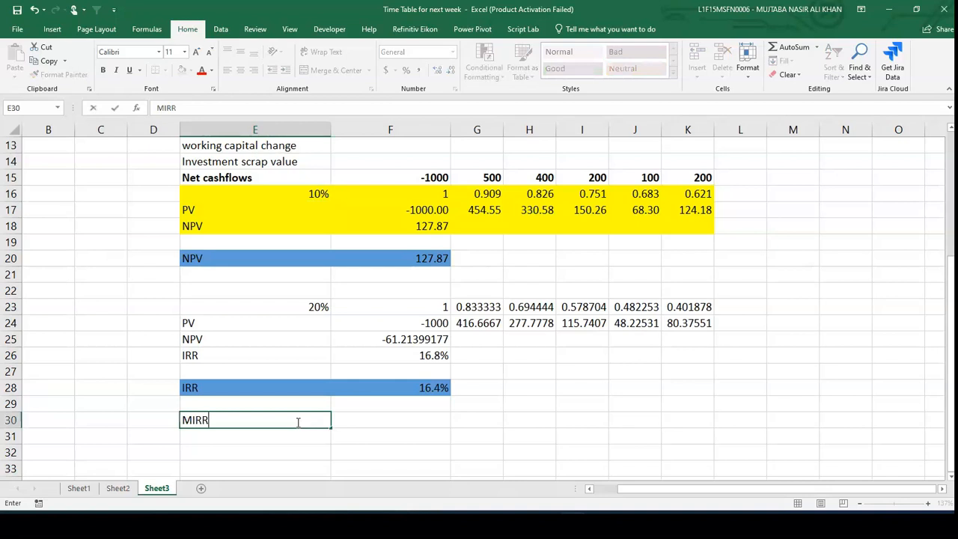
pyautogui.press('Tab')
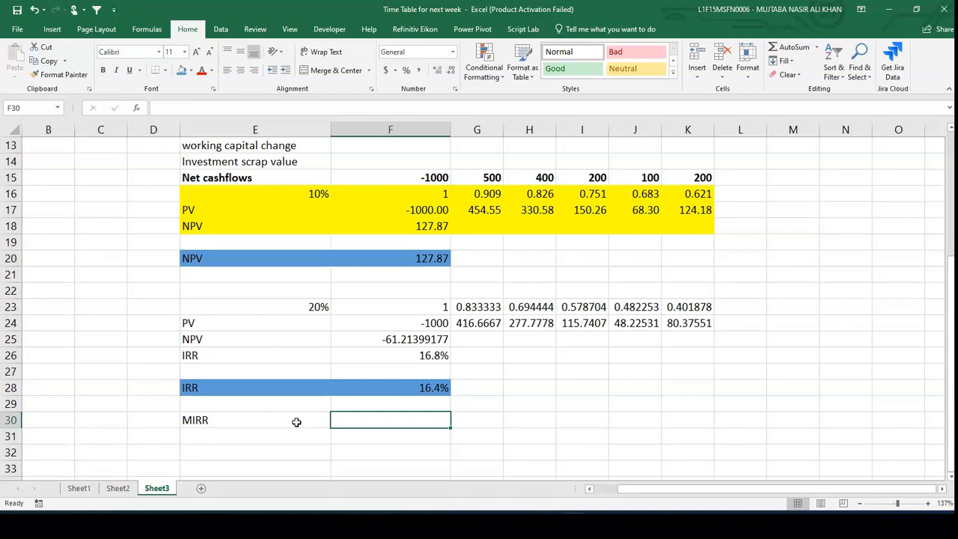
# - In F30, compute the modified IRR of the net cash flows with =MIRR(F15:K15,10%,10%)
pyautogui.write('=mirr')
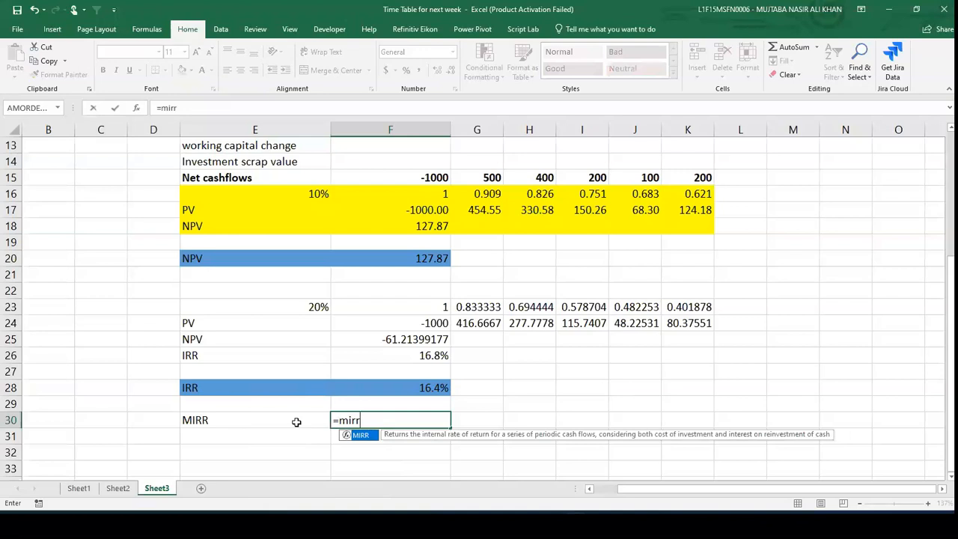
pyautogui.write('(')
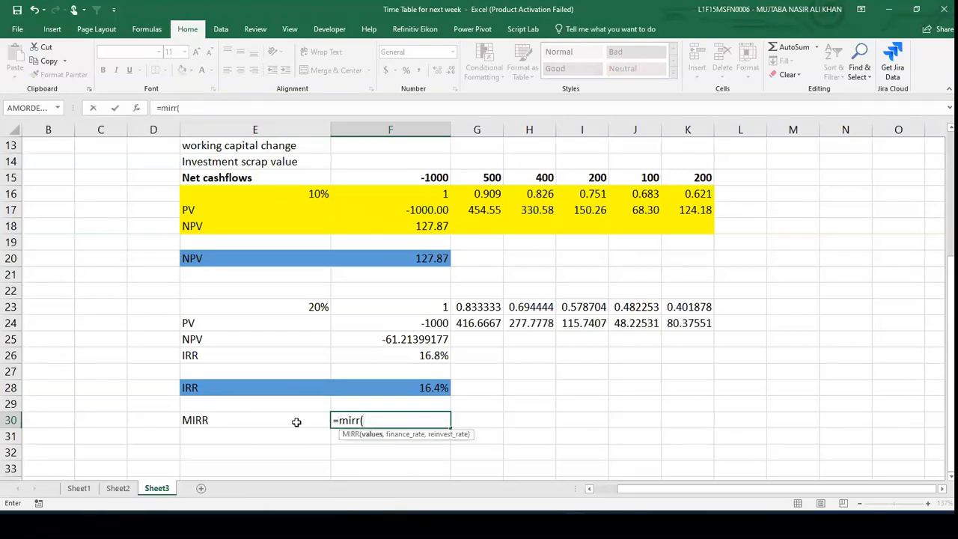
pyautogui.click(423, 178)
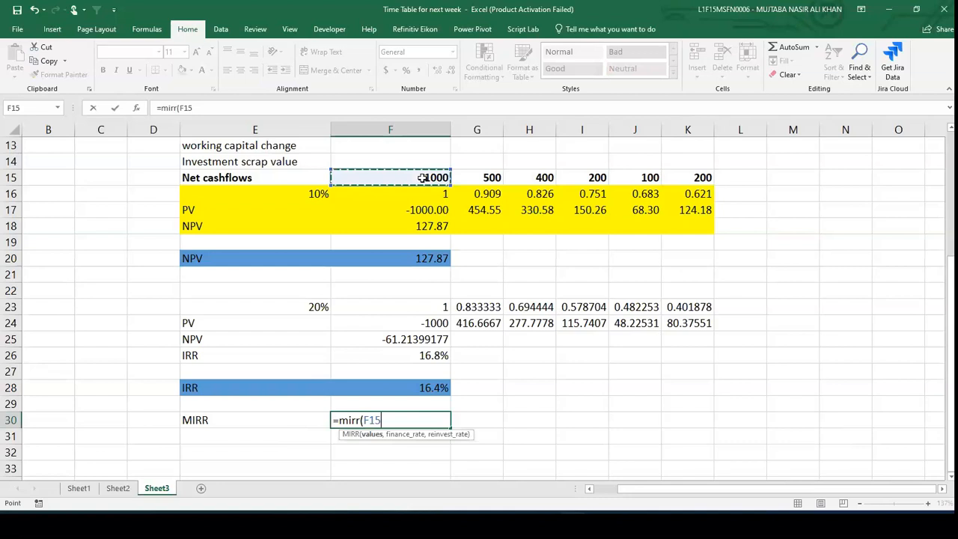
pyautogui.hotkey('shift', 'Right')
pyautogui.hotkey('shift', 'Right')
pyautogui.hotkey('shift', 'Right')
pyautogui.hotkey('shift', 'Right')
pyautogui.hotkey('shift', 'Right')
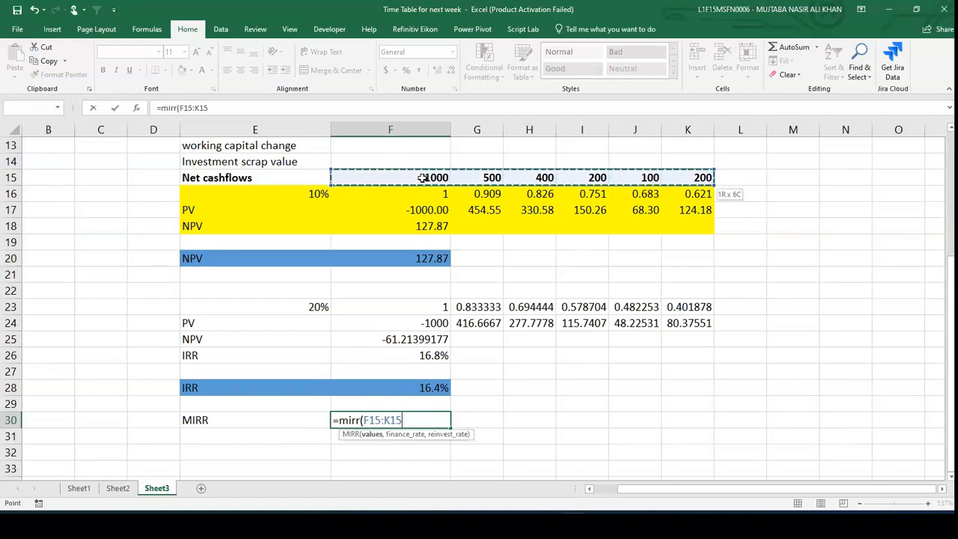
pyautogui.write(',')
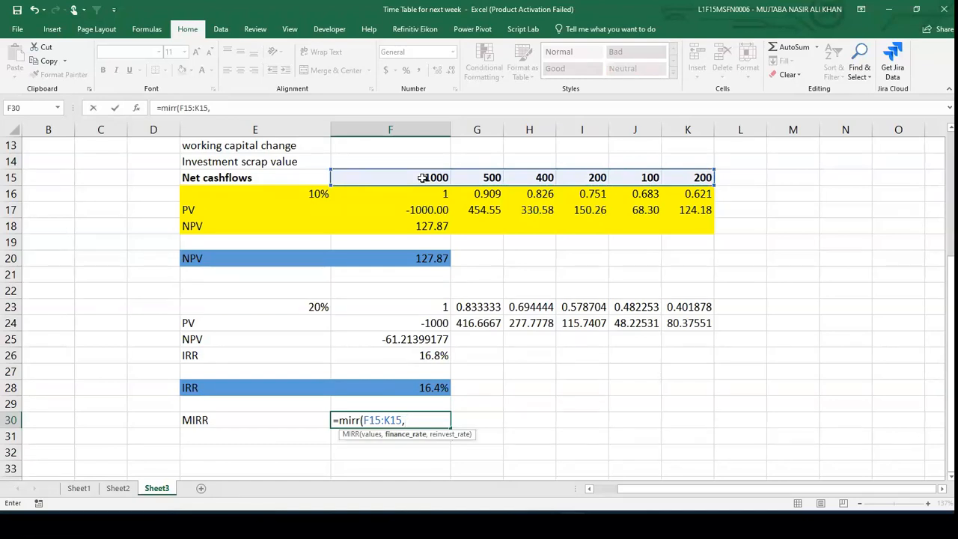
pyautogui.write('10%,10%)')
pyautogui.press('Return')
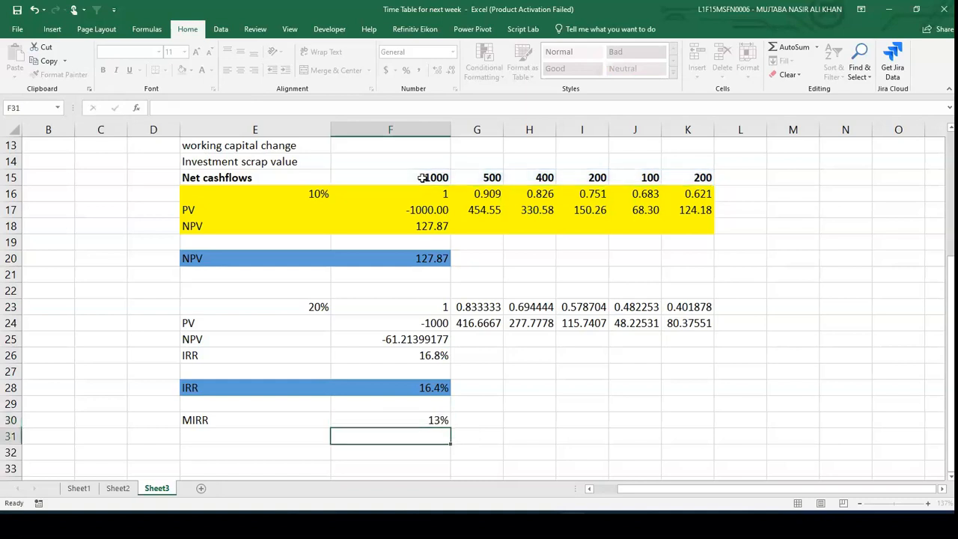
# - Show the F30 MIRR result with two decimal places
pyautogui.press('Up')
pyautogui.click(435, 70)
pyautogui.click(435, 70)
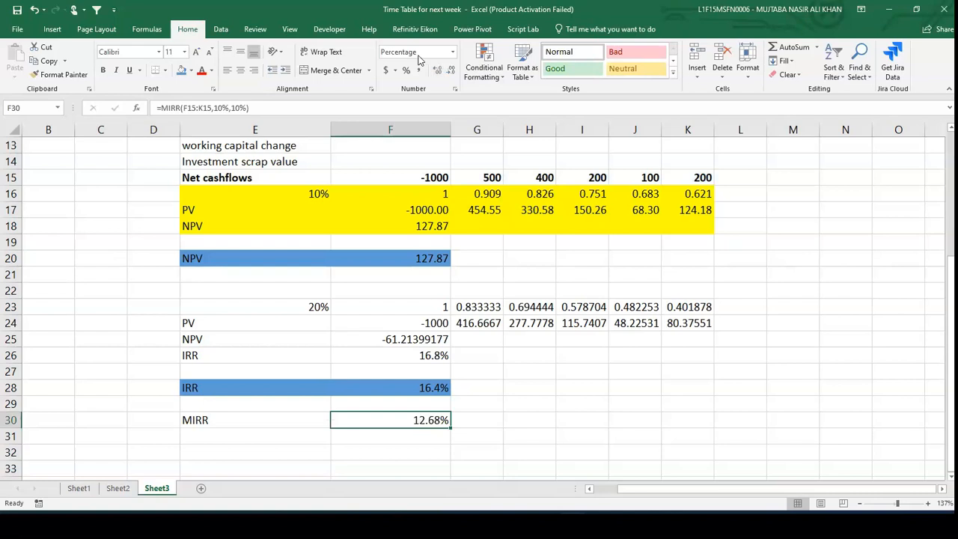
pyautogui.hotkey('alt', 'Tab')
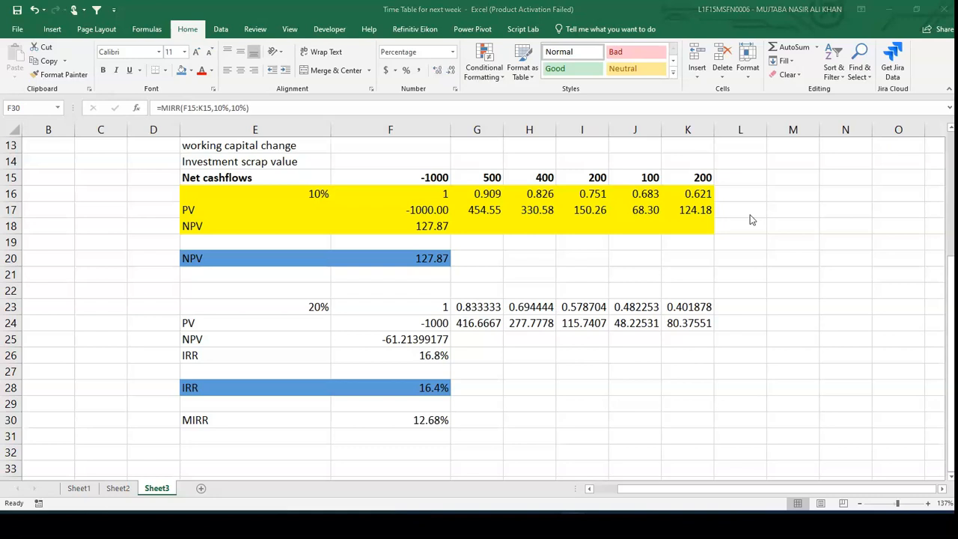
pyautogui.hotkey('alt', 'Tab')
# - Clear the discount factor, PV and NPV rows 16 to 18, then re-enter 10% as the rate in E16
pyautogui.scroll(2, 399, 267)
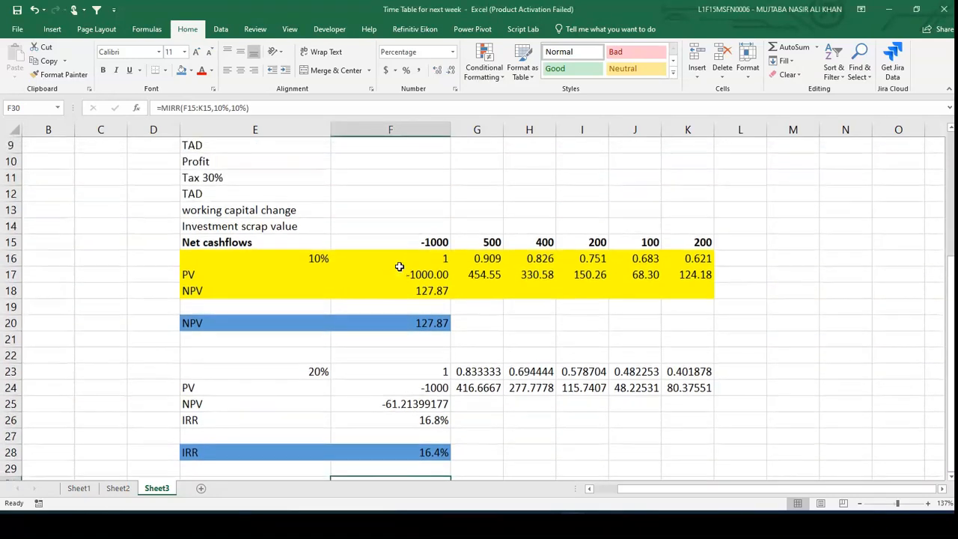
pyautogui.moveTo(281, 264); pyautogui.dragTo(684, 284)
pyautogui.press('Delete')
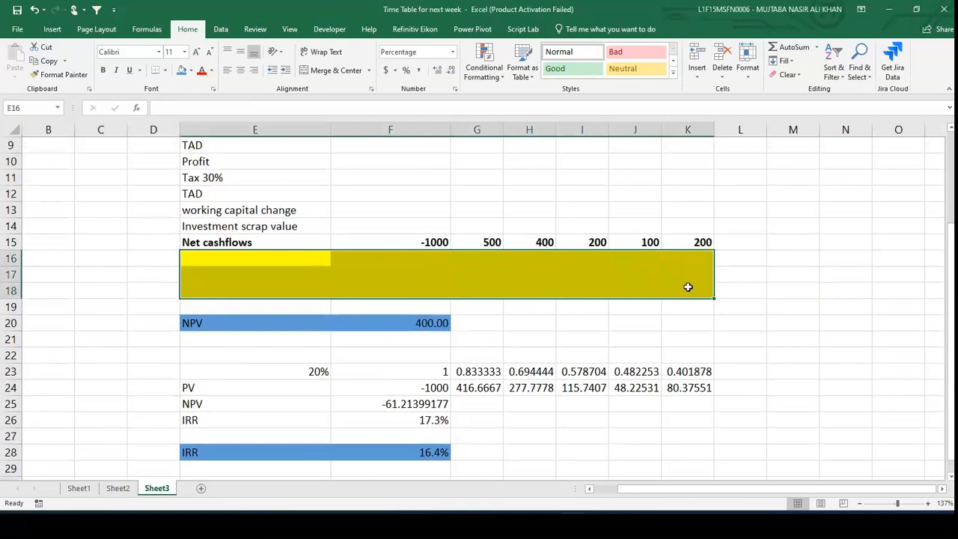
pyautogui.click(277, 265)
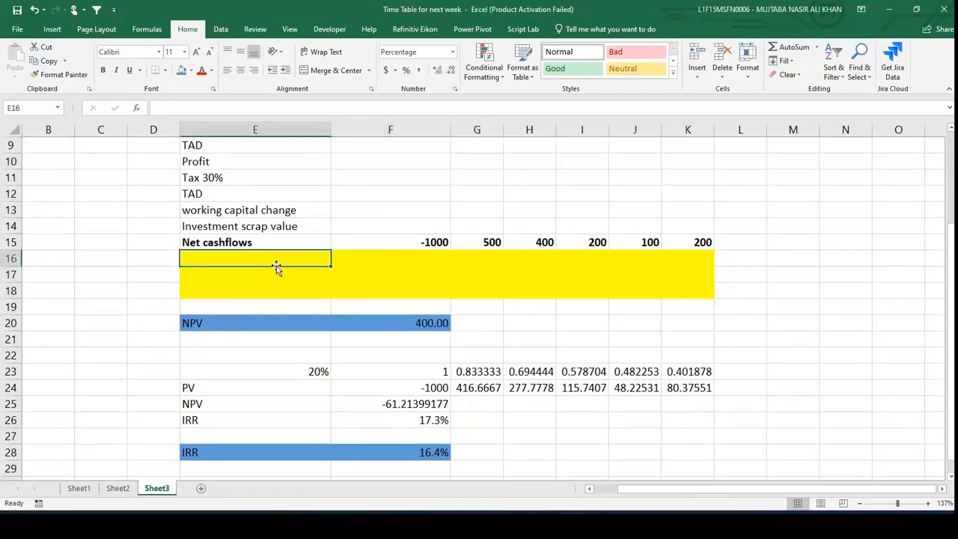
pyautogui.write('10%')
pyautogui.press('Return')
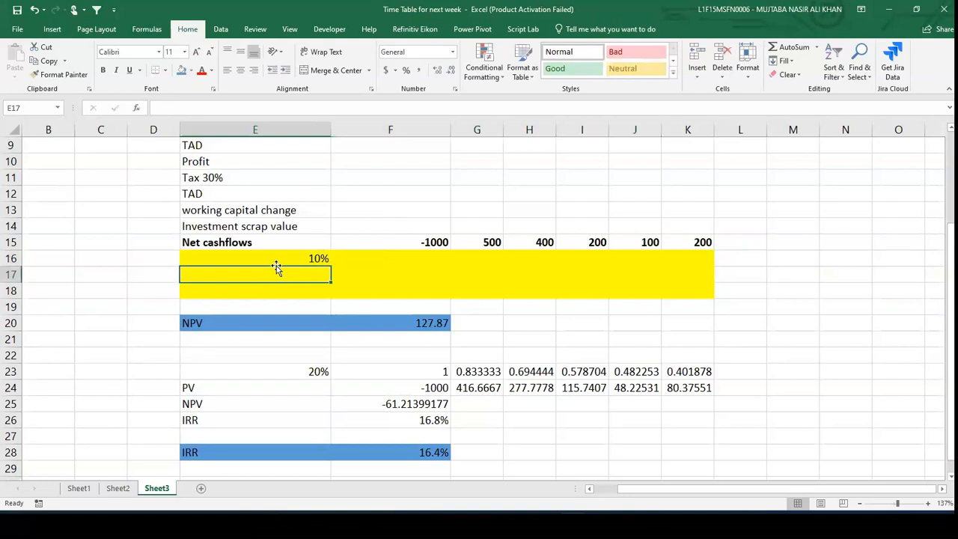
# - Re-enter the NPV in F20 as =NPV(E16,G15:K15)+F15 using the 10% rate cell
pyautogui.press('Down')
pyautogui.press('Down')
pyautogui.press('Down')
pyautogui.press('Right')
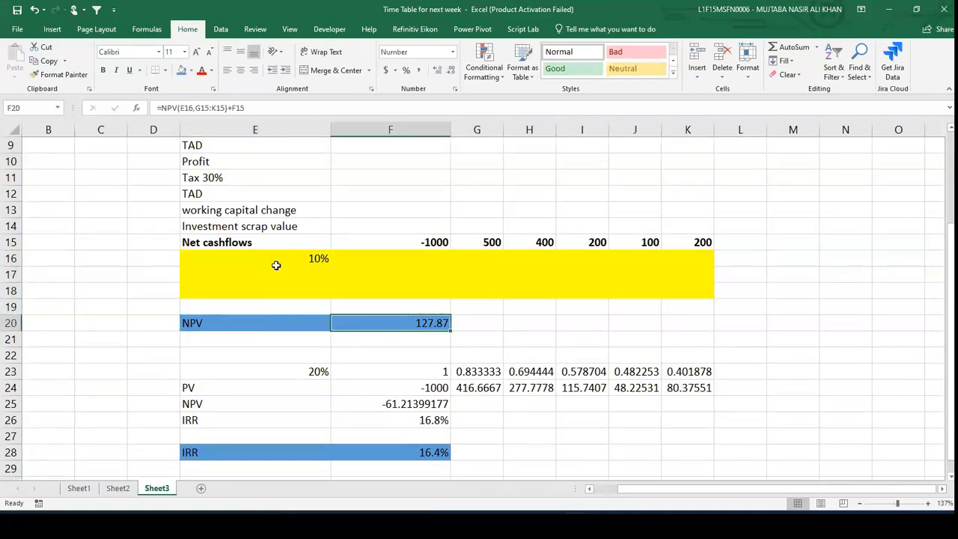
pyautogui.write('=np')
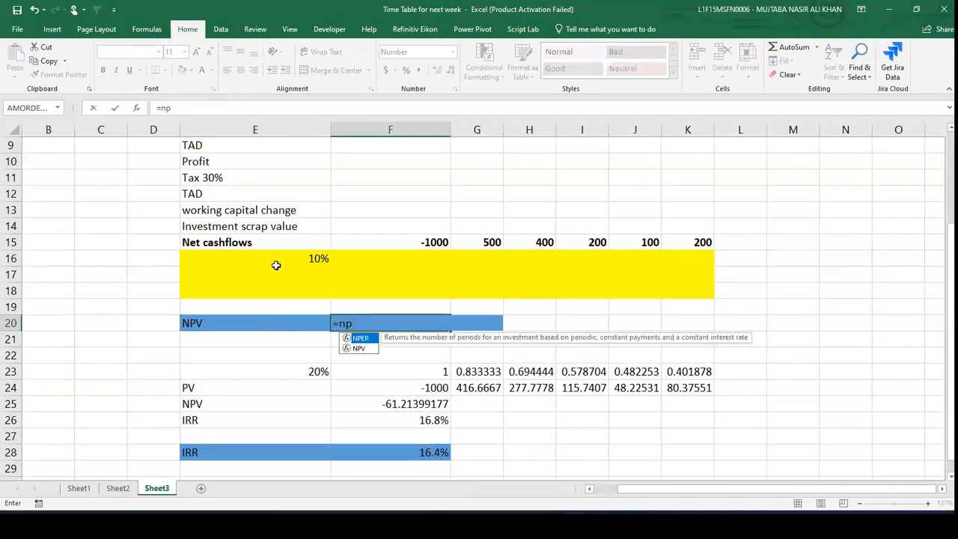
pyautogui.write('v(')
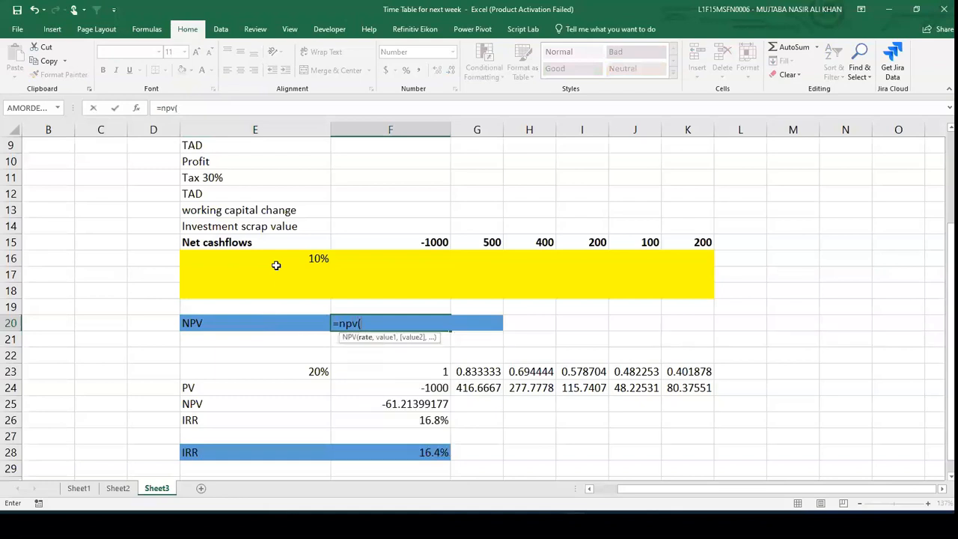
pyautogui.press('Up')
pyautogui.press('Up')
pyautogui.press('Up')
pyautogui.press('Up')
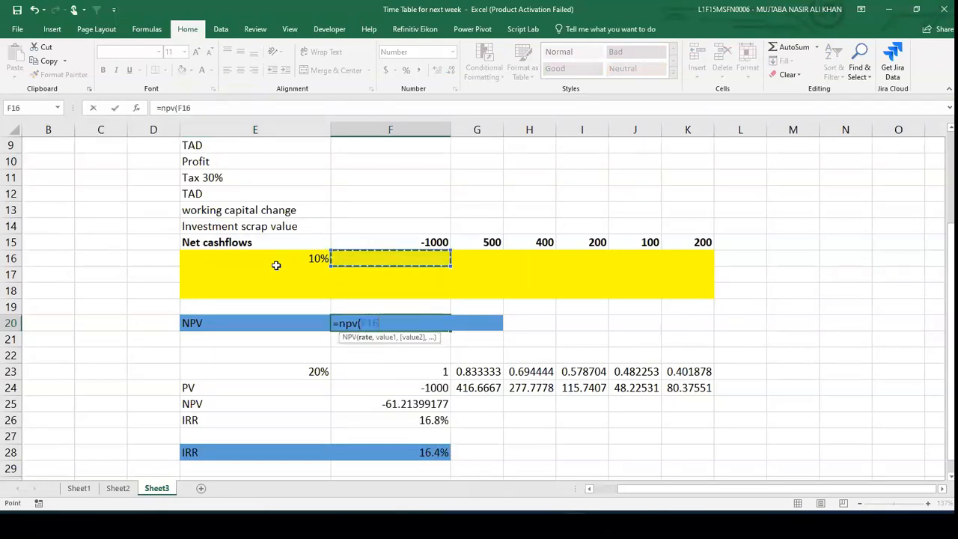
pyautogui.press('Left')
pyautogui.write(',')
pyautogui.press('Up')
pyautogui.press('Up')
pyautogui.press('Up')
pyautogui.press('Up')
pyautogui.press('Up')
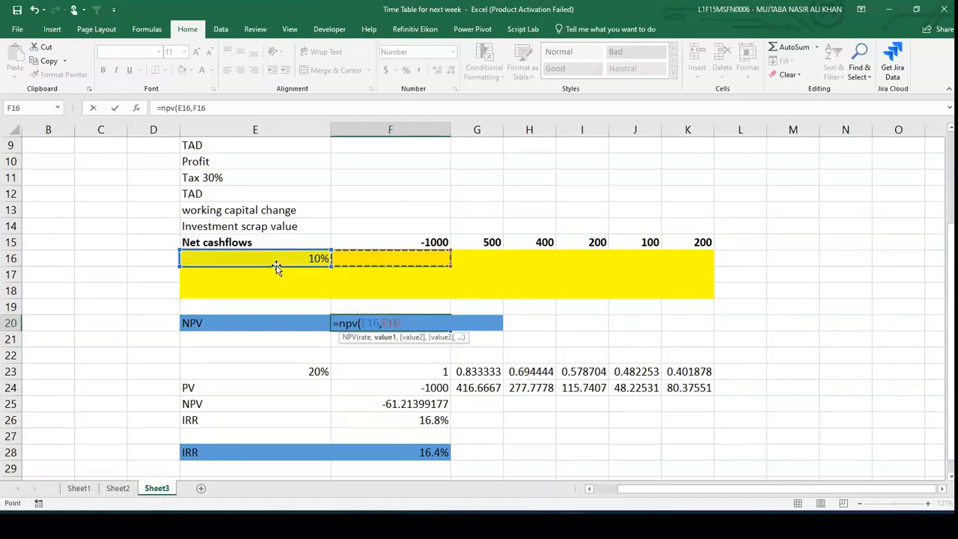
pyautogui.press('Right')
pyautogui.hotkey('shift', 'Right')
pyautogui.hotkey('shift', 'Right')
pyautogui.hotkey('shift', 'Right')
pyautogui.hotkey('shift', 'Right')
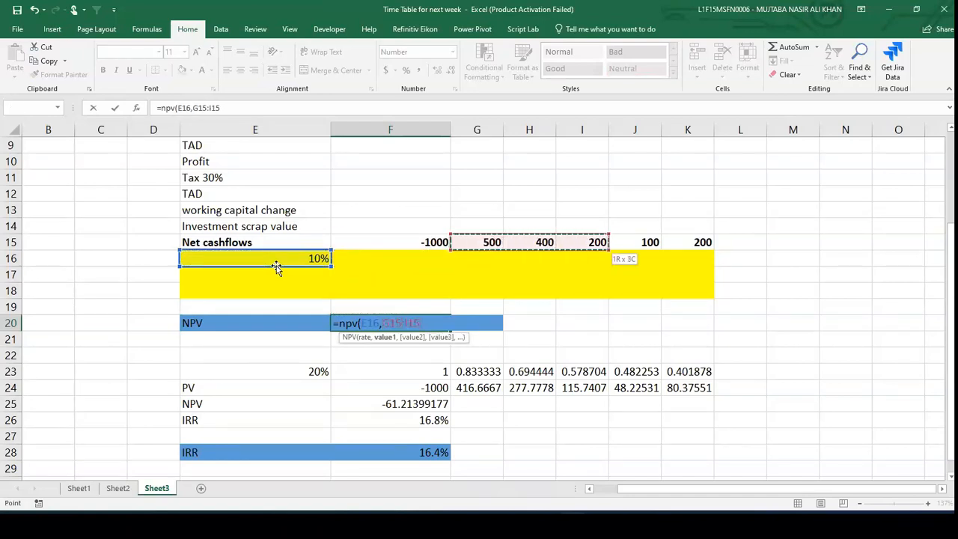
pyautogui.write(')+')
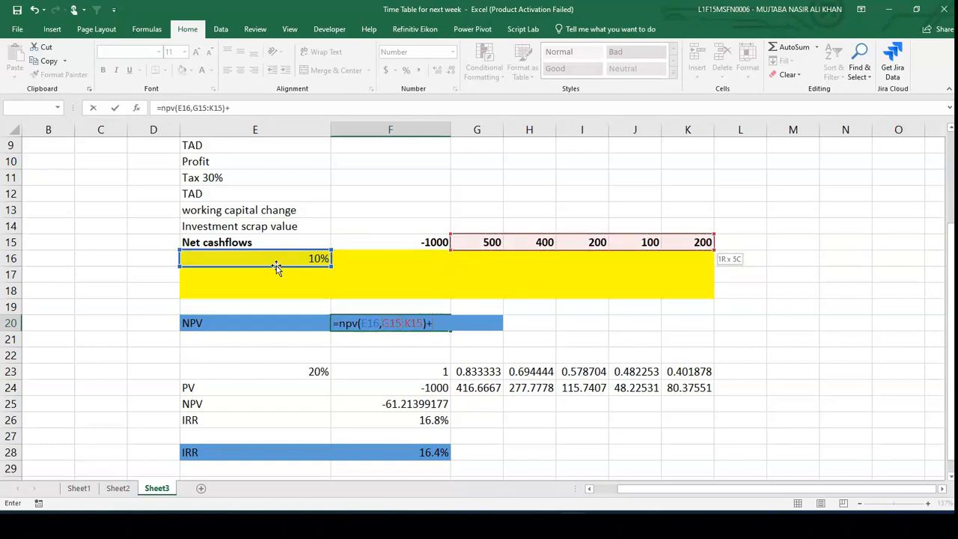
pyautogui.press('Up')
pyautogui.press('Up')
pyautogui.press('Up')
pyautogui.press('Up')
pyautogui.press('Up')
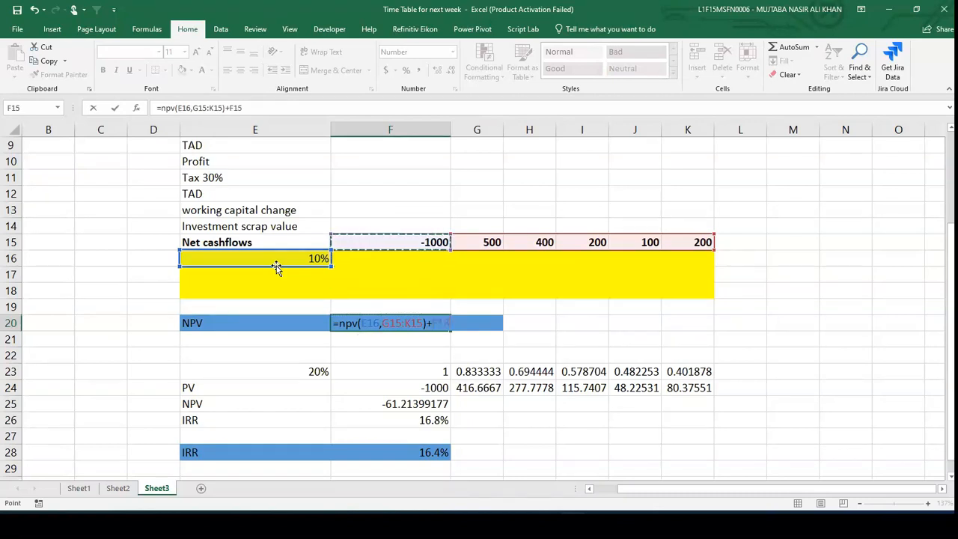
pyautogui.press('Return')
pyautogui.press('Down')
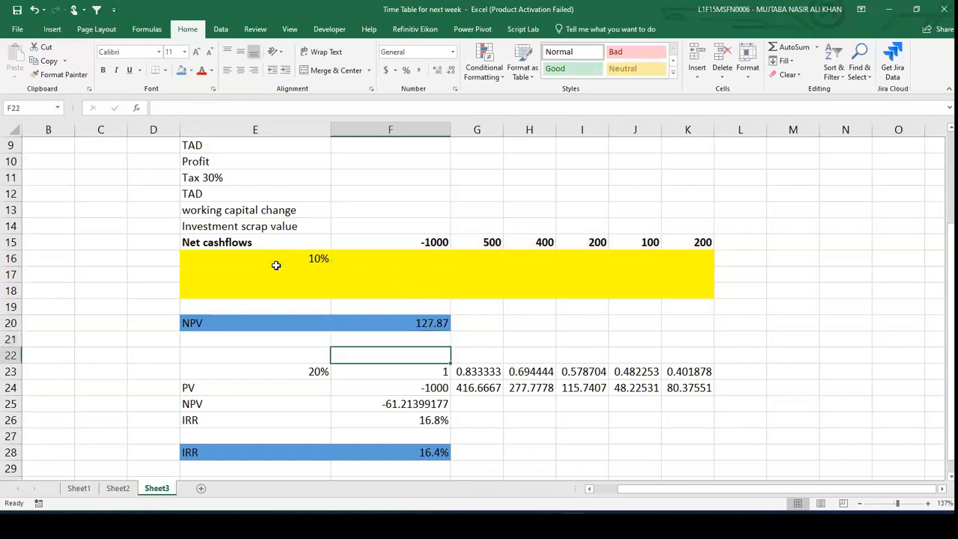
# - Clear the 20% discount factor, PV, NPV and interpolated IRR rows 23 to 26
pyautogui.click(208, 370)
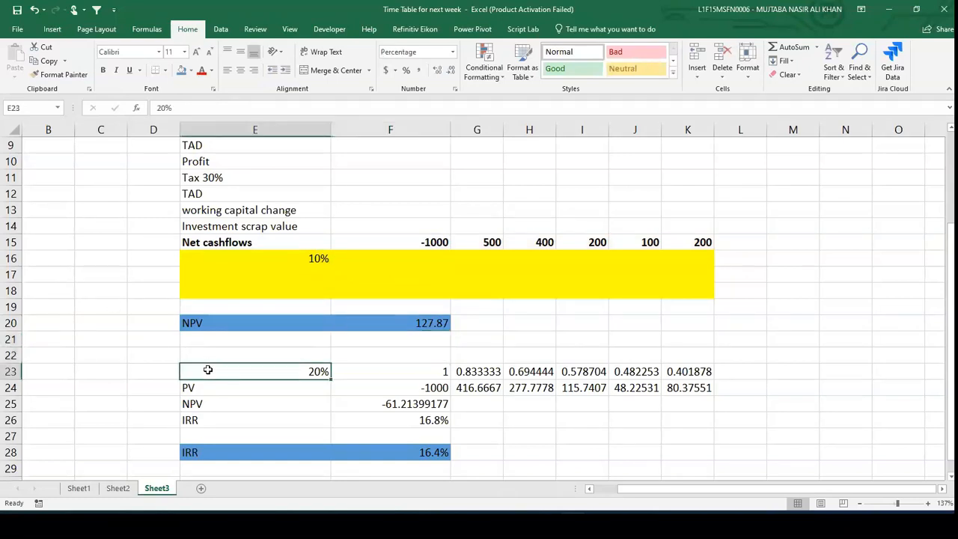
pyautogui.hotkey('shift', 'Right')
pyautogui.hotkey('shift', 'Right')
pyautogui.hotkey('shift', 'Right')
pyautogui.hotkey('shift', 'Right')
pyautogui.hotkey('shift', 'Right')
pyautogui.hotkey('shift', 'Right')
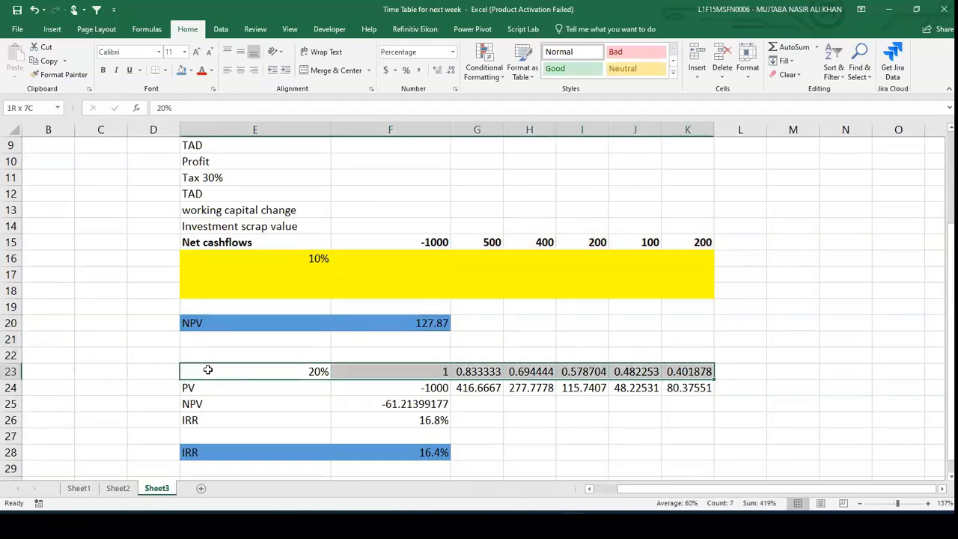
pyautogui.hotkey('shift', 'Down')
pyautogui.hotkey('shift', 'Down')
pyautogui.press('Delete')
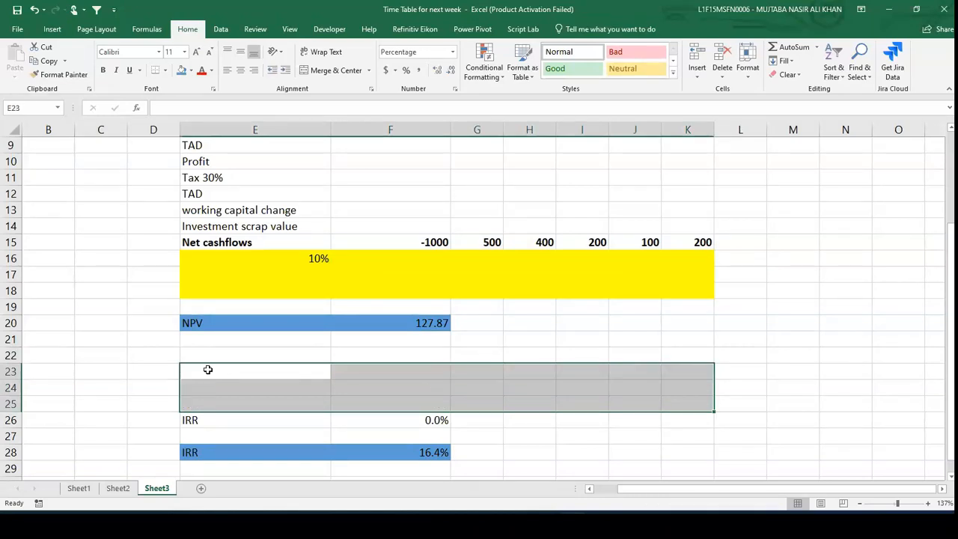
pyautogui.press('Down')
pyautogui.press('Down')
pyautogui.press('Down')
pyautogui.hotkey('shift', 'Right')
pyautogui.press('Delete')
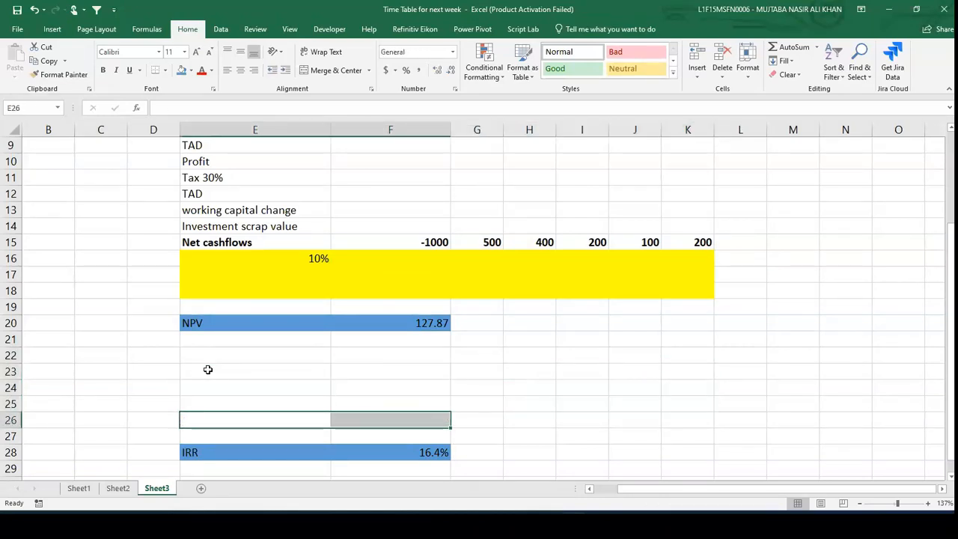
# - Re-enter the IRR in F28 as =IRR(F15:K15) using the net cash flow row
pyautogui.scroll(-1, 208, 369)
pyautogui.hotkey('shift', 'Left')
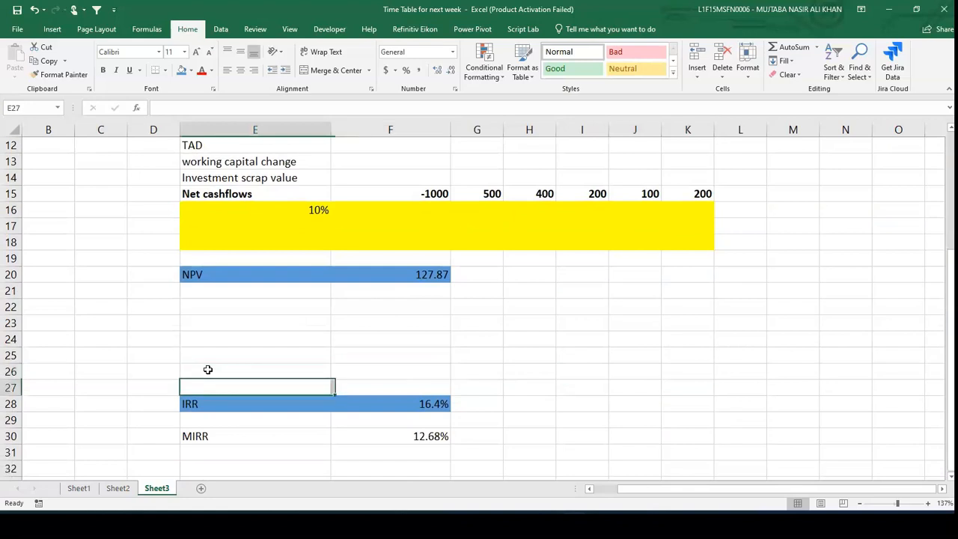
pyautogui.press('Down')
pyautogui.press('Down')
pyautogui.press('Right')
pyautogui.write('=irr')
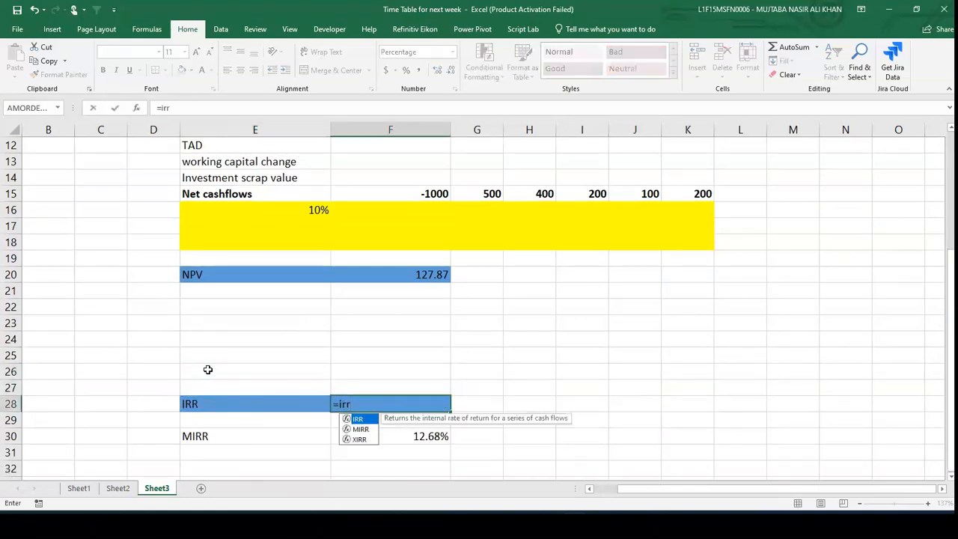
pyautogui.write('(')
pyautogui.press('Up')
pyautogui.press('Up')
pyautogui.press('Up')
pyautogui.press('Up')
pyautogui.press('Up')
pyautogui.press('Up')
pyautogui.press('Up')
pyautogui.press('Up')
pyautogui.press('Up')
pyautogui.press('Up')
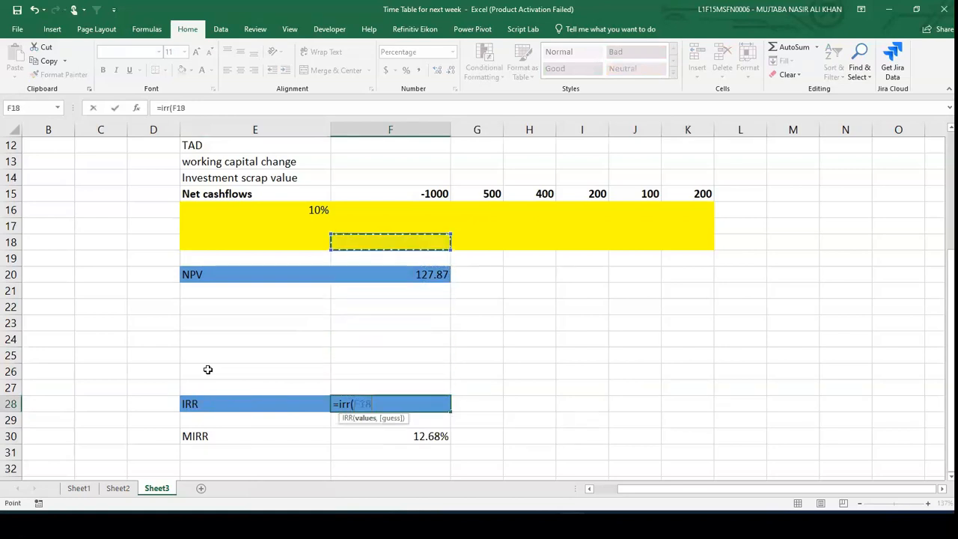
pyautogui.press('Up')
pyautogui.press('Up')
pyautogui.press('Up')
pyautogui.hotkey('shift', 'Right')
pyautogui.hotkey('shift', 'Right')
pyautogui.hotkey('shift', 'Right')
pyautogui.hotkey('shift', 'Right')
pyautogui.hotkey('shift', 'Right')
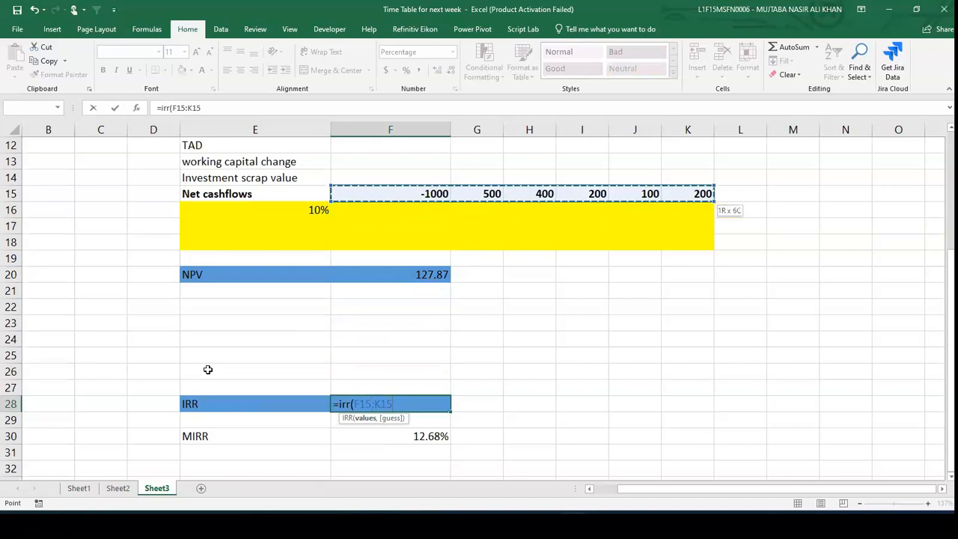
pyautogui.write(')')
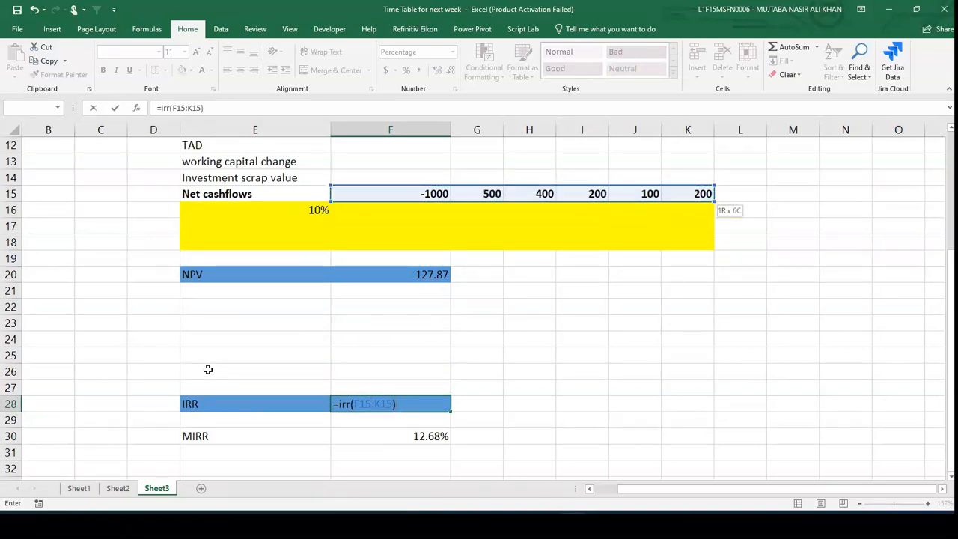
pyautogui.press('Return')
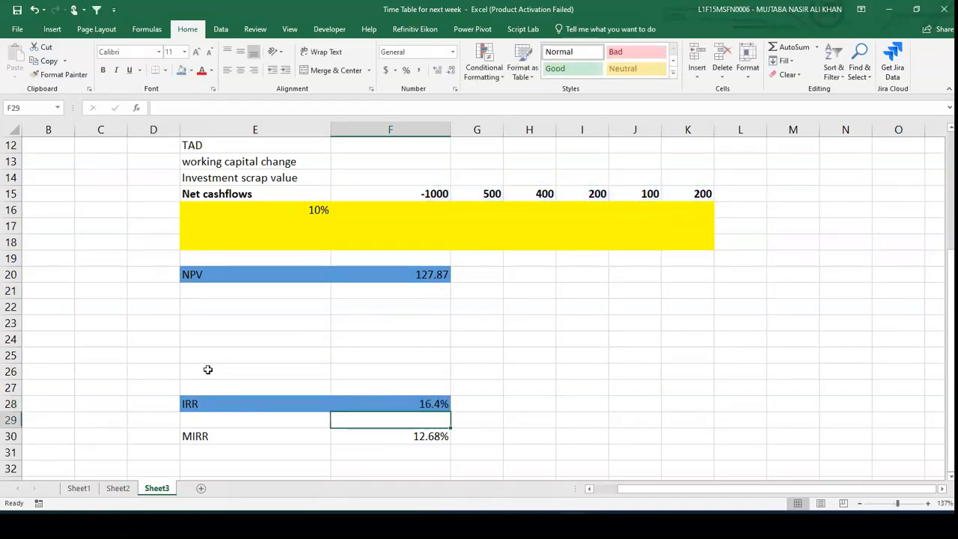
# - Re-enter the MIRR in F30 as =MIRR(F15:K15,10%,10%)
pyautogui.press('Down')
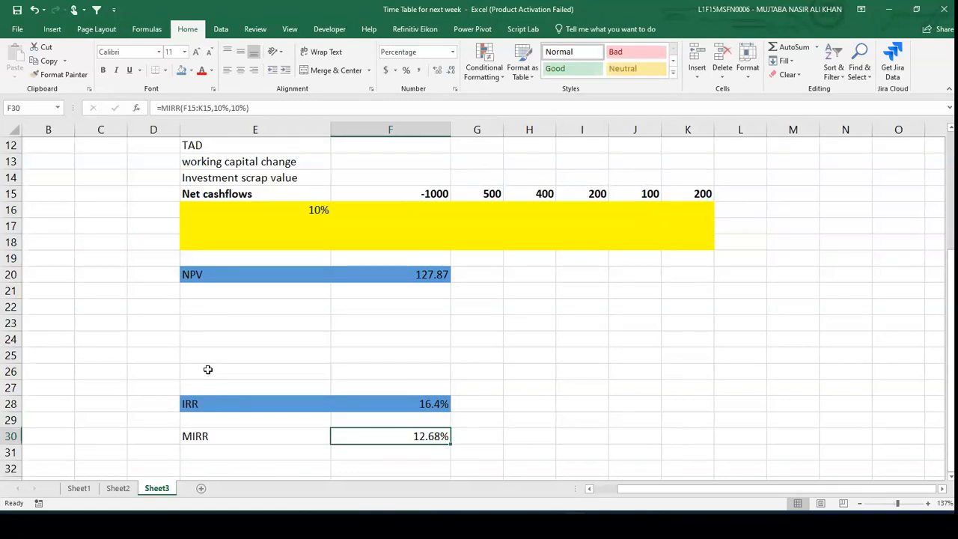
pyautogui.write('=')
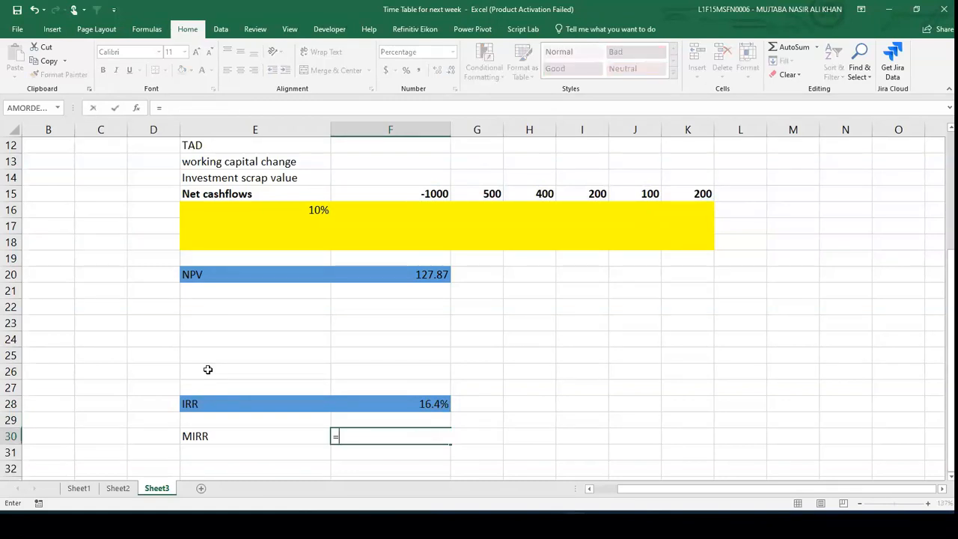
pyautogui.write('mirr')
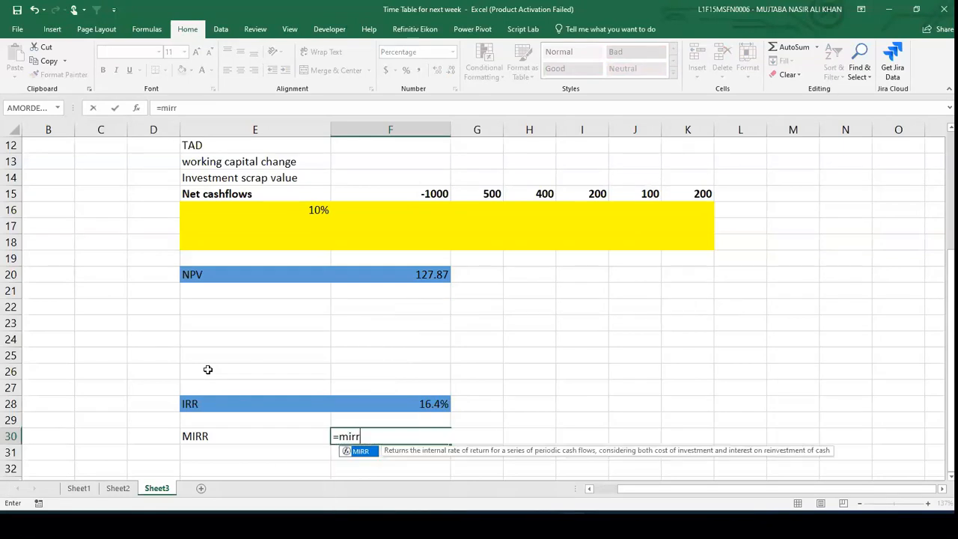
pyautogui.write('(')
pyautogui.press('Up')
pyautogui.press('Up')
pyautogui.press('Up')
pyautogui.press('Up')
pyautogui.press('Up')
pyautogui.press('Up')
pyautogui.press('Up')
pyautogui.press('Up')
pyautogui.press('Up')
pyautogui.press('Up')
pyautogui.press('Up')
pyautogui.press('Up')
pyautogui.press('Up')
pyautogui.press('Up')
pyautogui.press('Up')
pyautogui.hotkey('shift', 'Right')
pyautogui.hotkey('shift', 'Right')
pyautogui.hotkey('shift', 'Right')
pyautogui.hotkey('shift', 'Right')
pyautogui.hotkey('shift', 'Right')
pyautogui.write(',')
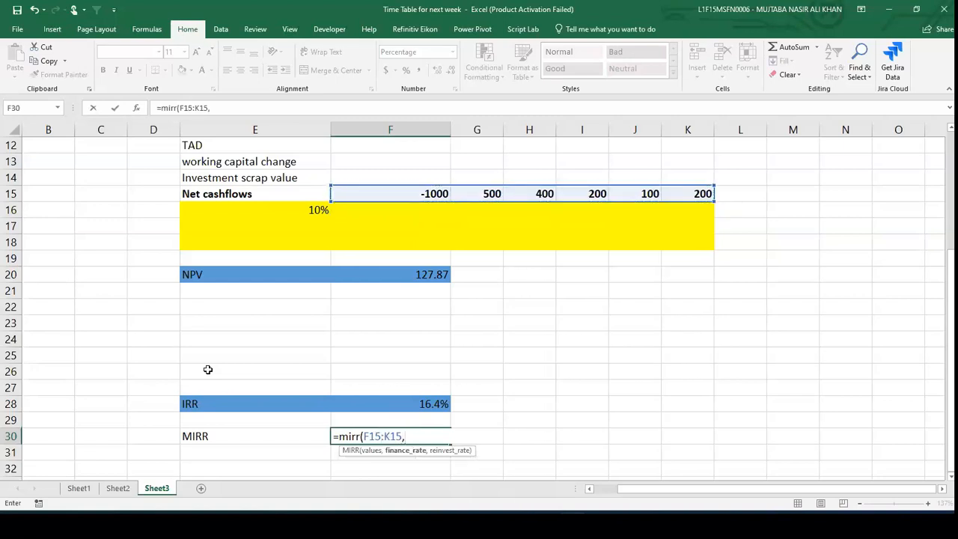
pyautogui.write('10%,10%)')
pyautogui.press('Return')
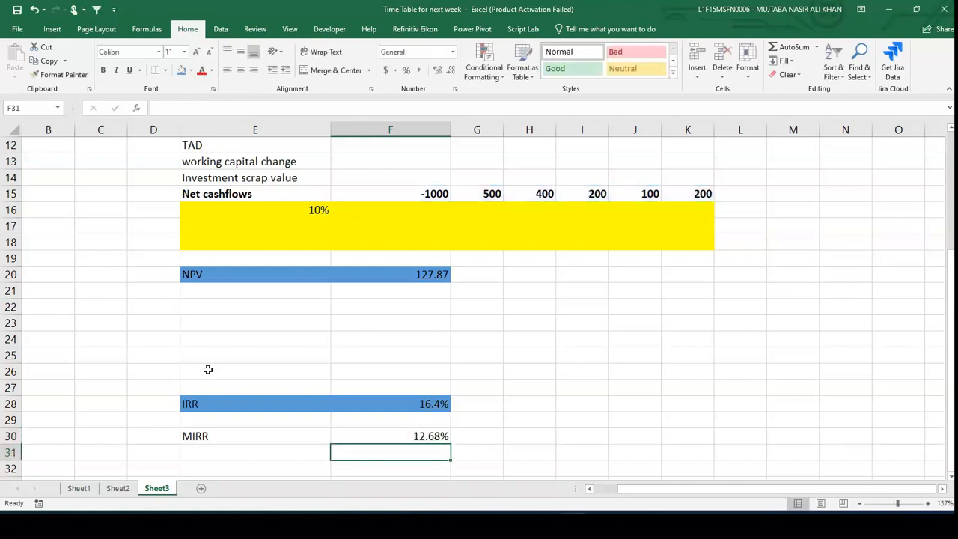
# - Apply the blue fill to the MIRR row cells E30:F30
pyautogui.press('Up')
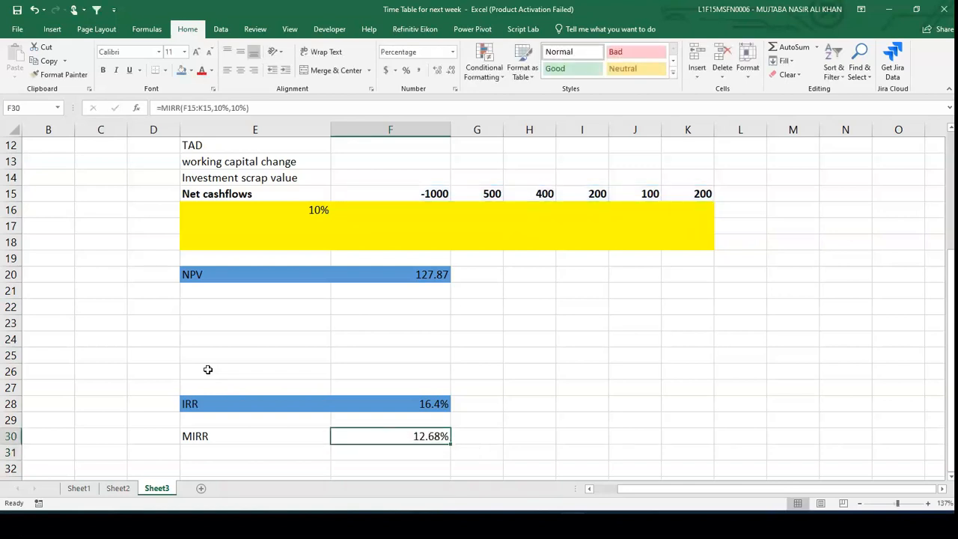
pyautogui.hotkey('shift', 'Left')
pyautogui.hotkey('shift', 'Left')
pyautogui.hotkey('shift', 'Right')
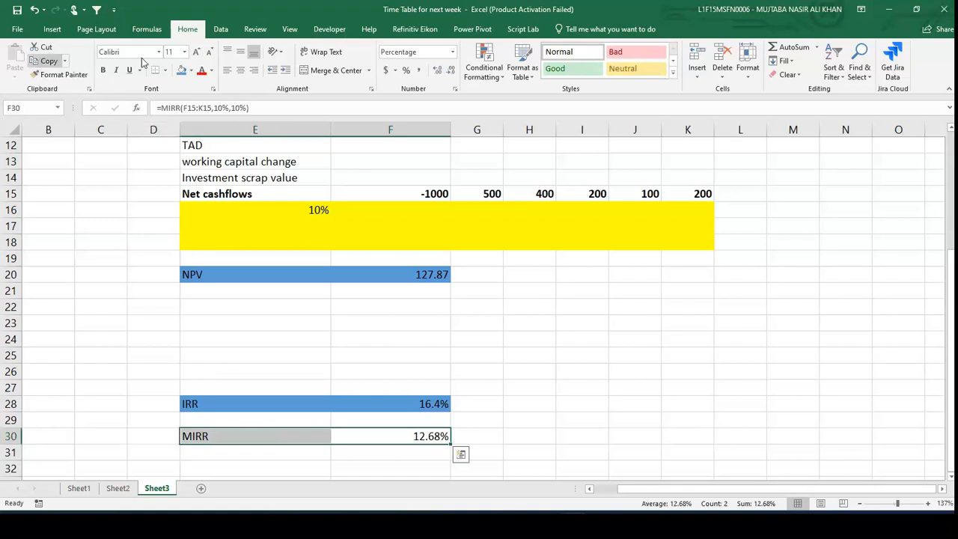
pyautogui.click(182, 70)
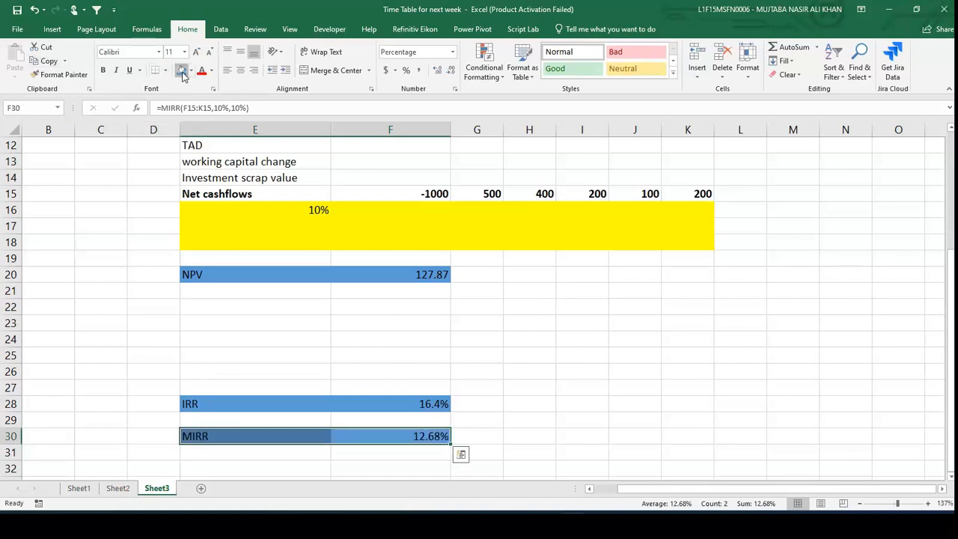
pyautogui.click(603, 411)
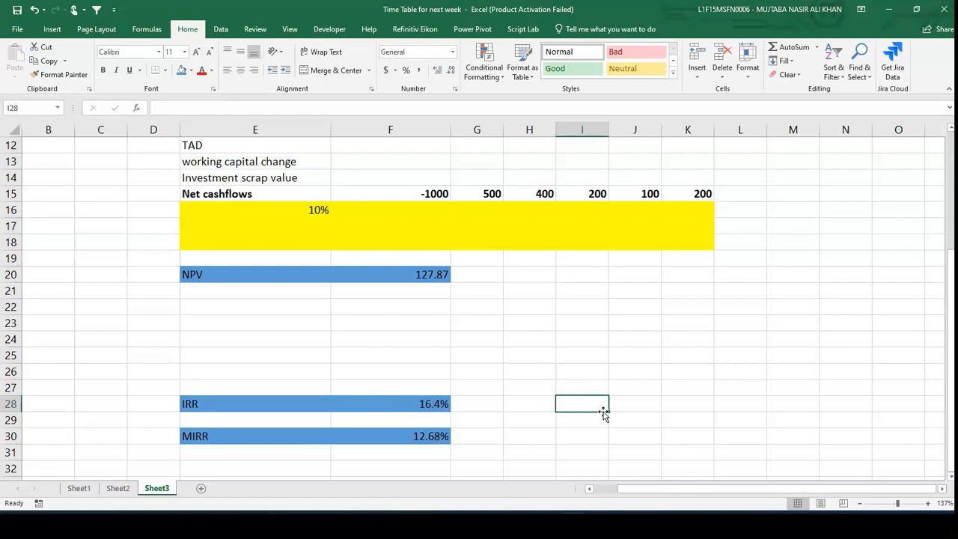
pyautogui.scroll(-1, 604, 412)
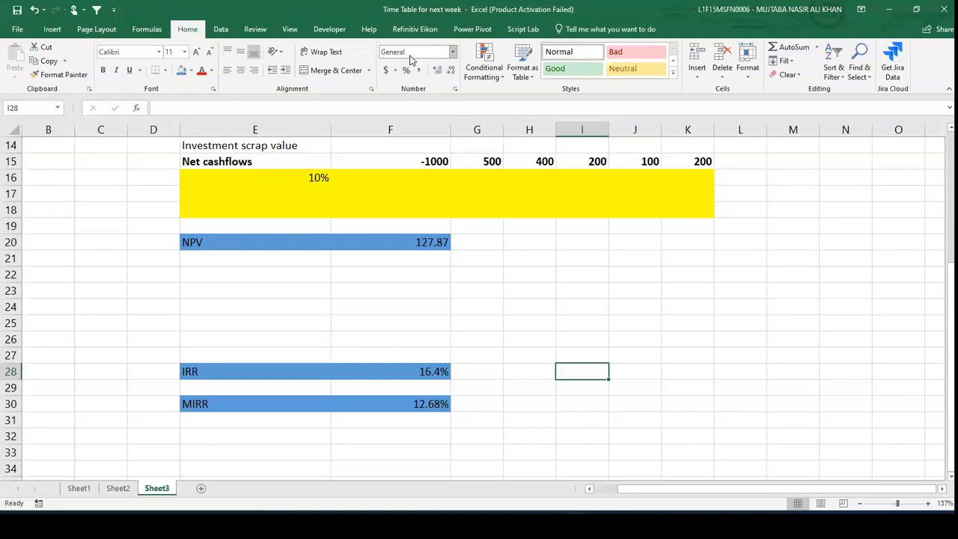
pyautogui.hotkey('alt', 'Tab')
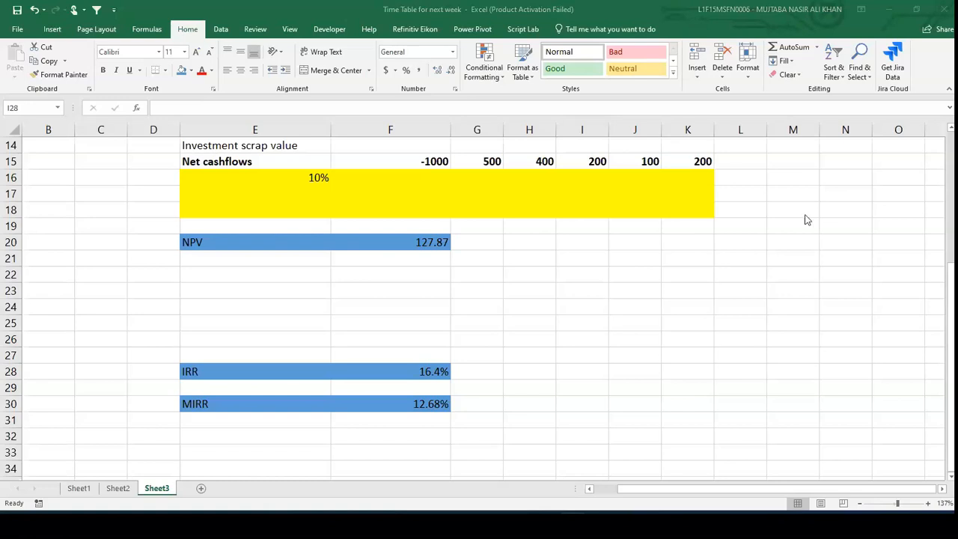
pyautogui.scroll(-2, 807, 219)
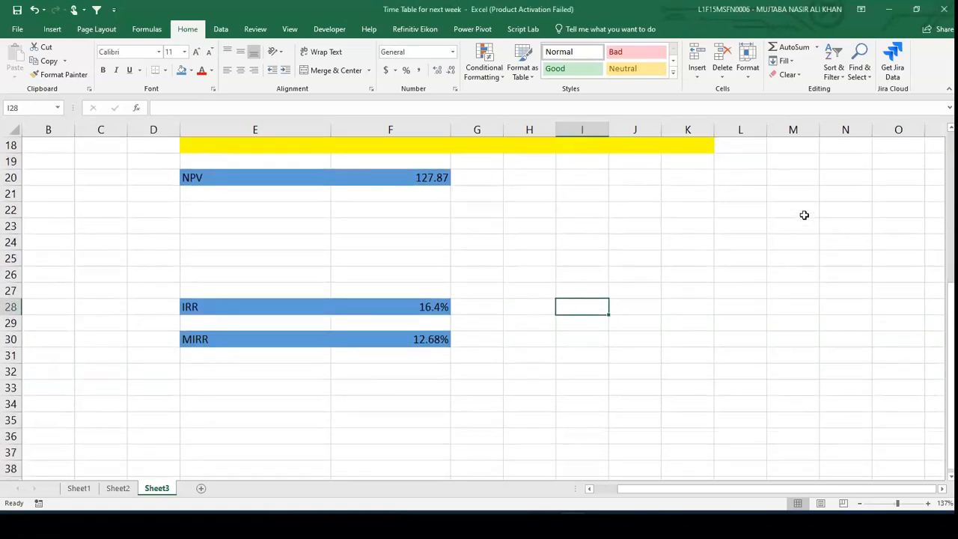
# - Add the heading Payback in E34
pyautogui.click(257, 410)
pyautogui.write('PAY')
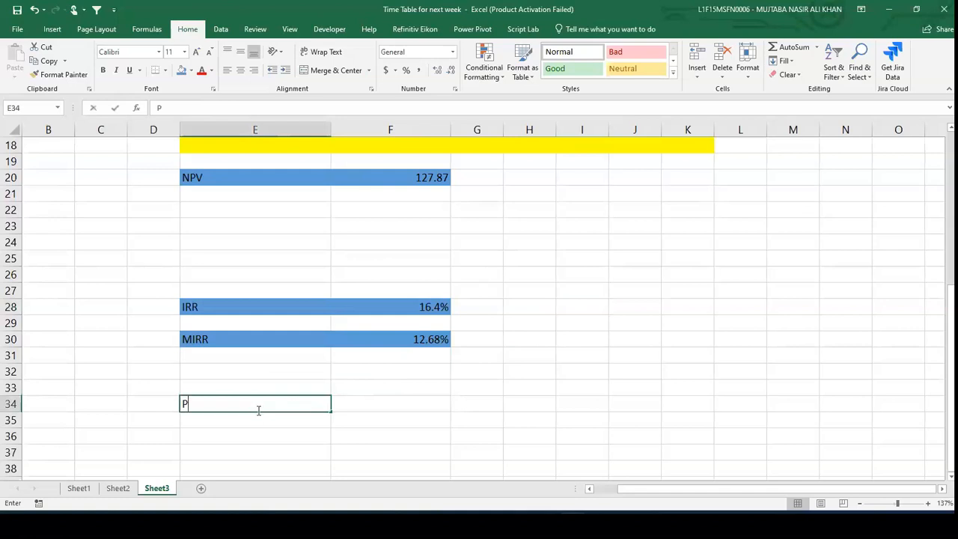
pyautogui.press('BackSpace')
pyautogui.press('BackSpace')
pyautogui.write('ayback')
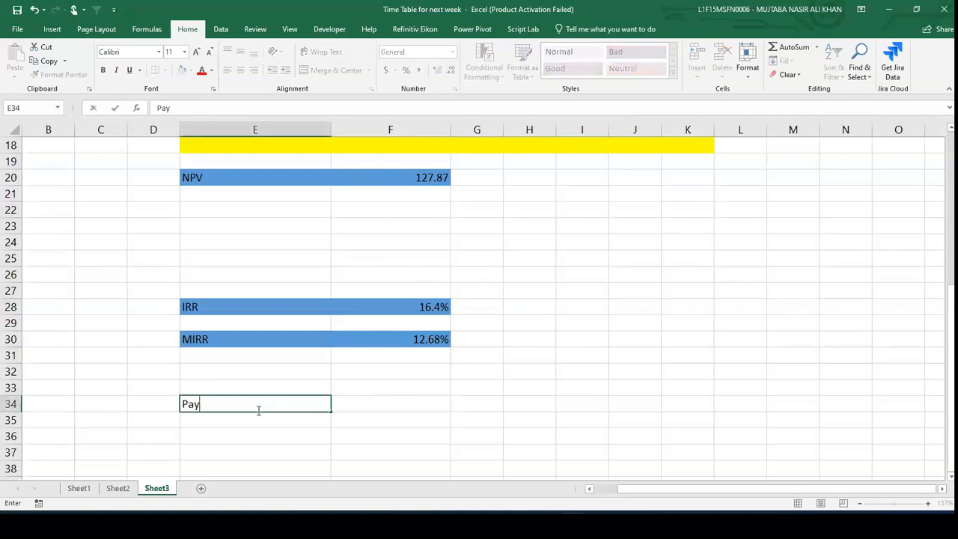
pyautogui.press('Return')
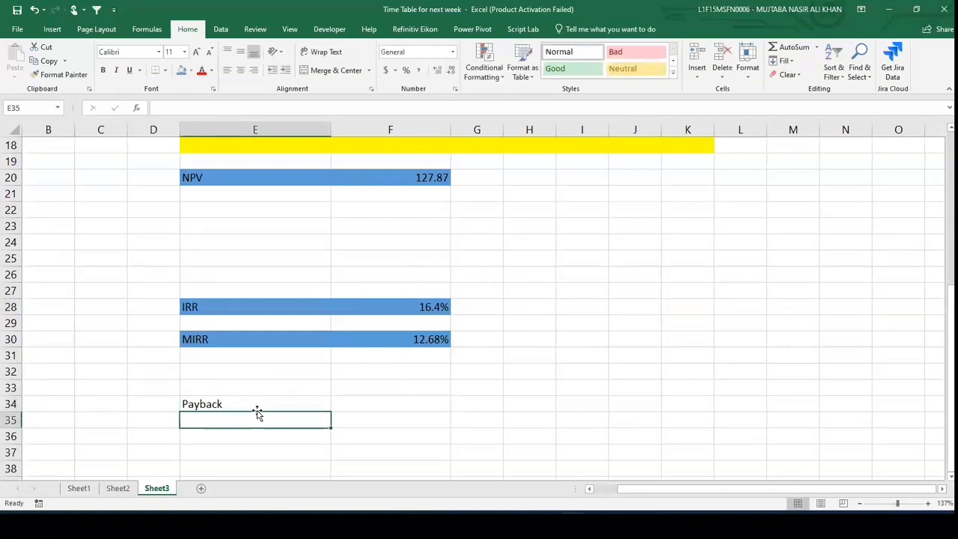
# - Enter a Years row in row 35 with year numbers 0 to 5 in F35:K35
pyautogui.write('YEars')
pyautogui.press('Tab')
pyautogui.write('0')
pyautogui.press('Tab')
pyautogui.write('1')
pyautogui.press('Tab')
pyautogui.write('2')
pyautogui.press('Tab')
pyautogui.write('3')
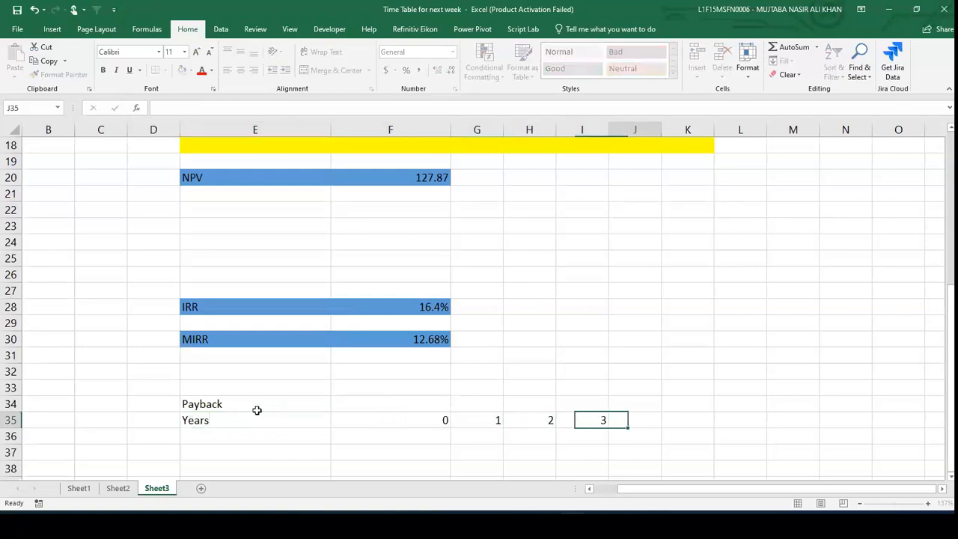
pyautogui.press('Right')
pyautogui.write('4')
pyautogui.press('Tab')
pyautogui.write('5')
pyautogui.press('Return')
# - Link E36 to the Net cashflows label with the formula =E15
pyautogui.press('Left')
pyautogui.press('Left')
pyautogui.press('Left')
pyautogui.press('Left')
pyautogui.press('Left')
pyautogui.press('Left')
pyautogui.press('Right')
pyautogui.write('=')
pyautogui.press('Up')
pyautogui.press('Up')
pyautogui.press('Up')
pyautogui.press('Up')
pyautogui.press('Up')
pyautogui.press('Up')
pyautogui.press('Up')
pyautogui.press('Up')
pyautogui.press('Up')
pyautogui.press('Up')
pyautogui.press('Up')
pyautogui.press('Up')
pyautogui.press('Up')
pyautogui.press('Up')
pyautogui.press('Up')
pyautogui.press('Up')
pyautogui.press('Up')
pyautogui.press('Up')
pyautogui.press('Up')
pyautogui.press('Up')
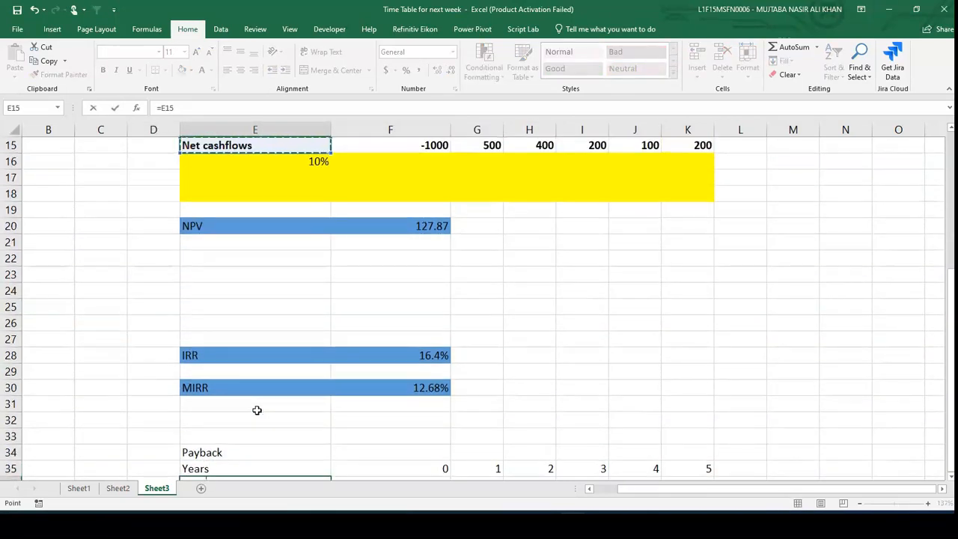
pyautogui.press('Up')
pyautogui.press('Down')
pyautogui.press('Return')
pyautogui.press('Up')
pyautogui.hotkey('ctrl', 'c')
pyautogui.press('Right')
pyautogui.hotkey('shift', 'Right')
pyautogui.hotkey('shift', 'Right')
pyautogui.hotkey('shift', 'Right')
pyautogui.hotkey('shift', 'Right')
pyautogui.hotkey('shift', 'Right')
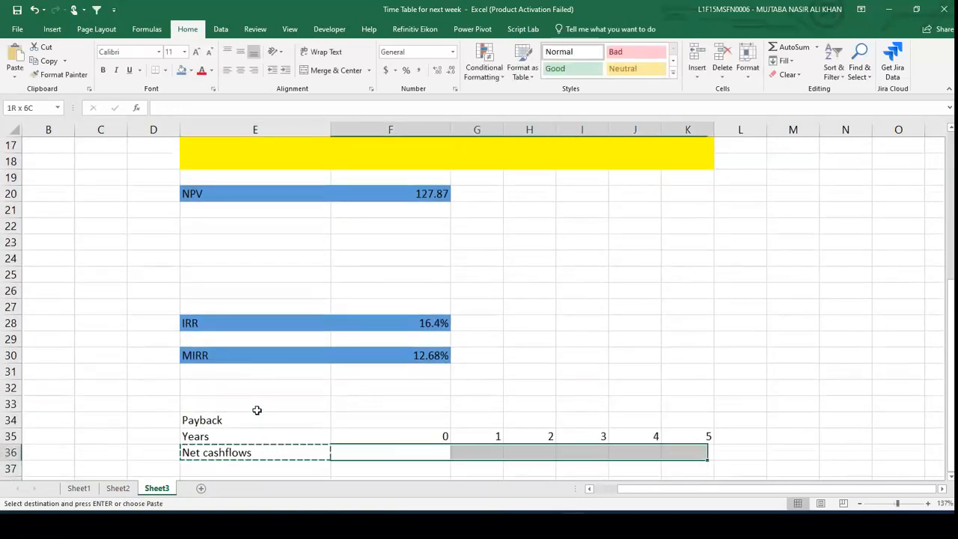
pyautogui.press('Escape')
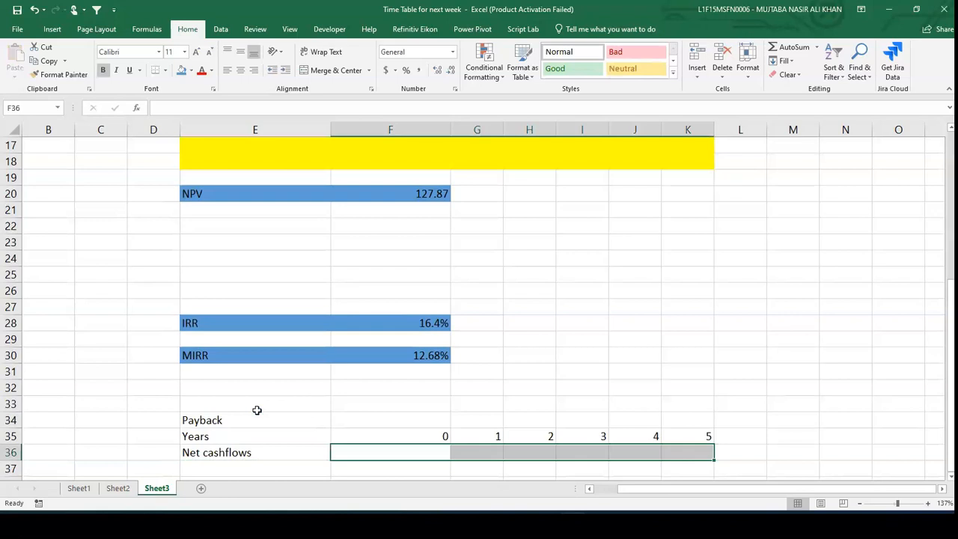
# - Copy the E36 link formula across F36:K36 to pull in the year 0–5 net cash flows
pyautogui.press('Left')
pyautogui.hotkey('ctrl', 'c')
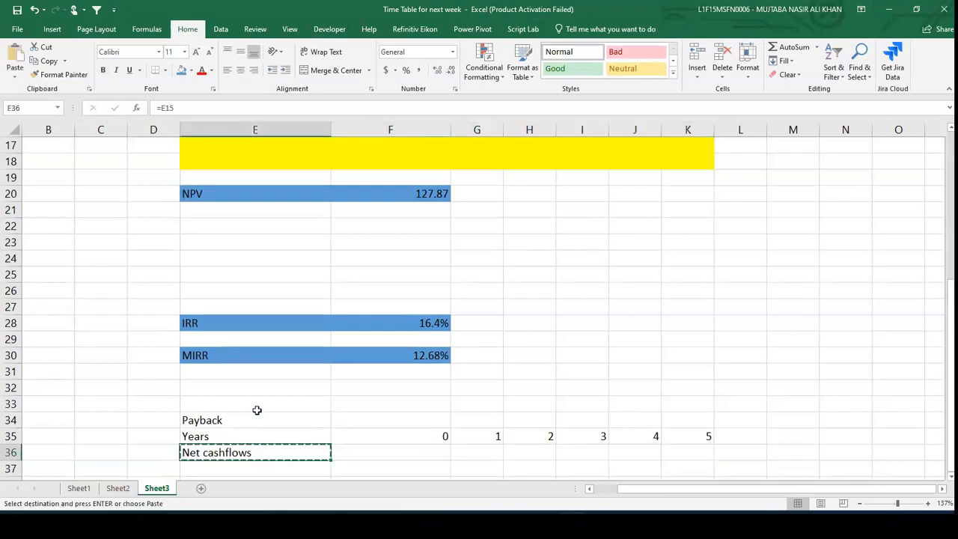
pyautogui.press('Right')
pyautogui.hotkey('shift', 'Right')
pyautogui.hotkey('shift', 'Right')
pyautogui.hotkey('shift', 'Right')
pyautogui.hotkey('shift', 'Right')
pyautogui.hotkey('shift', 'Right')
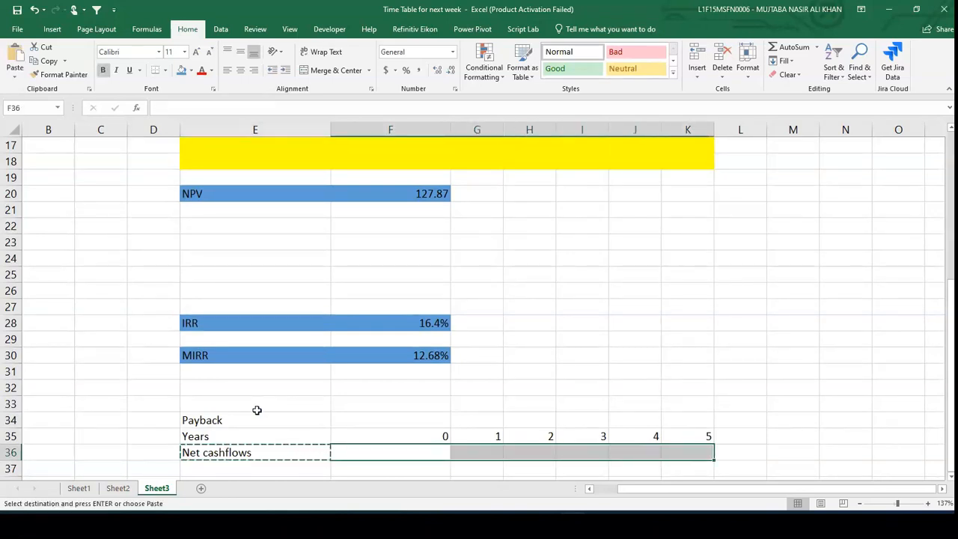
pyautogui.hotkey('ctrl', 'v')
pyautogui.scroll(-3, 257, 410)
pyautogui.press('Escape')
# - Label row 37 Cumulative cashflows and set F37 to =F36 as the year 0 cumulative value
pyautogui.press('Down')
pyautogui.press('Left')
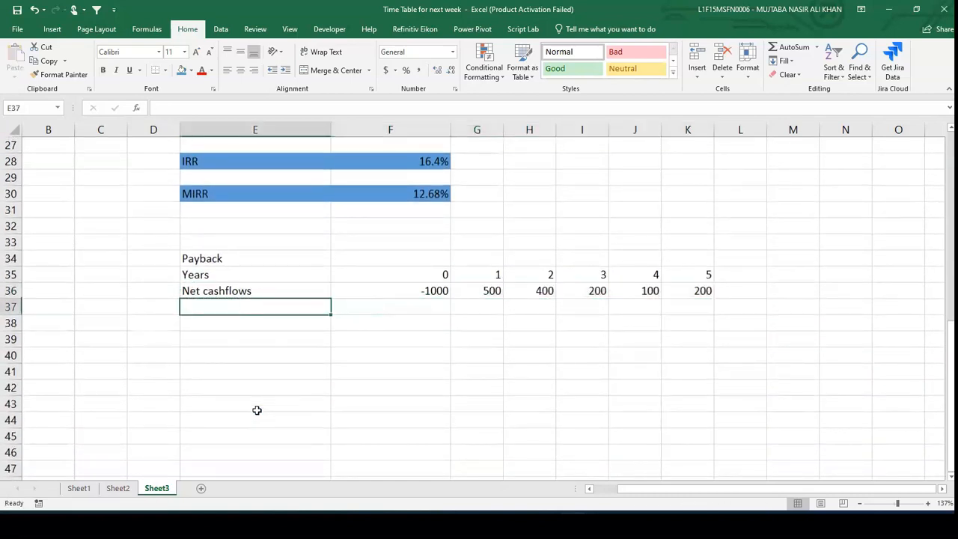
pyautogui.write('CU')
pyautogui.press('BackSpace')
pyautogui.write('u')
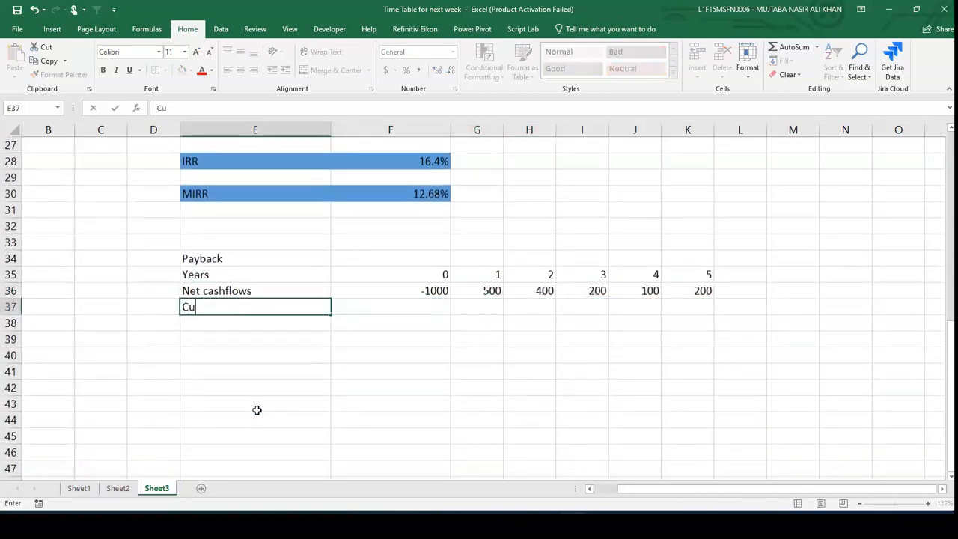
pyautogui.write('mulative cashflows')
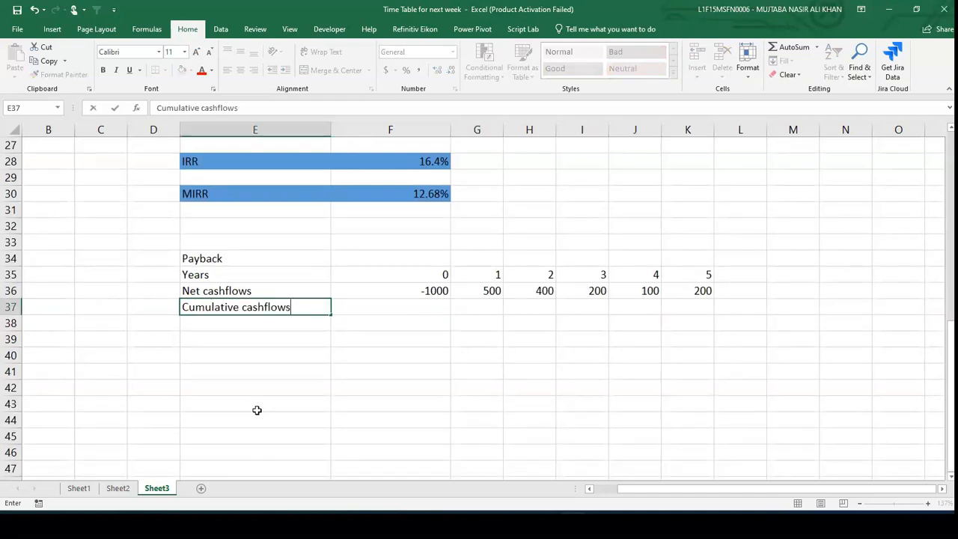
pyautogui.press('Tab')
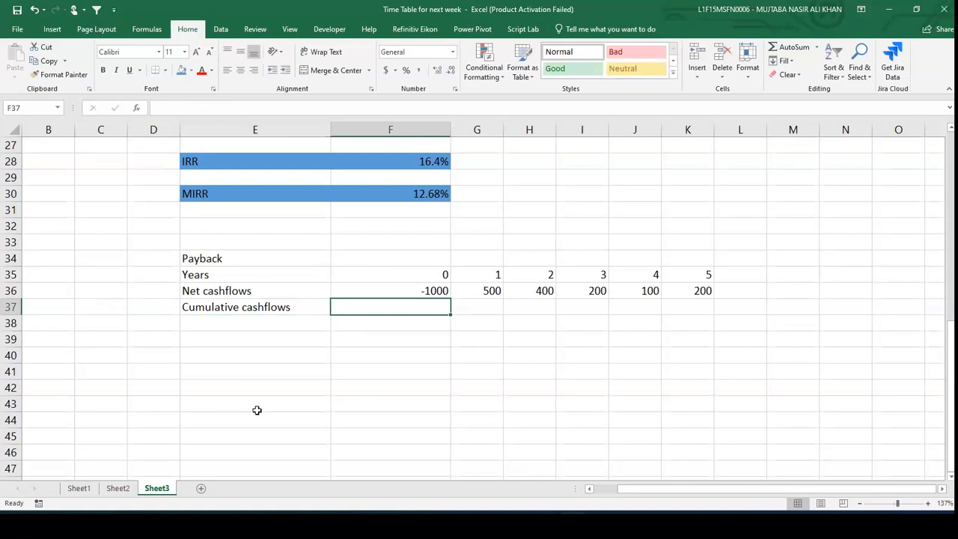
pyautogui.write('=')
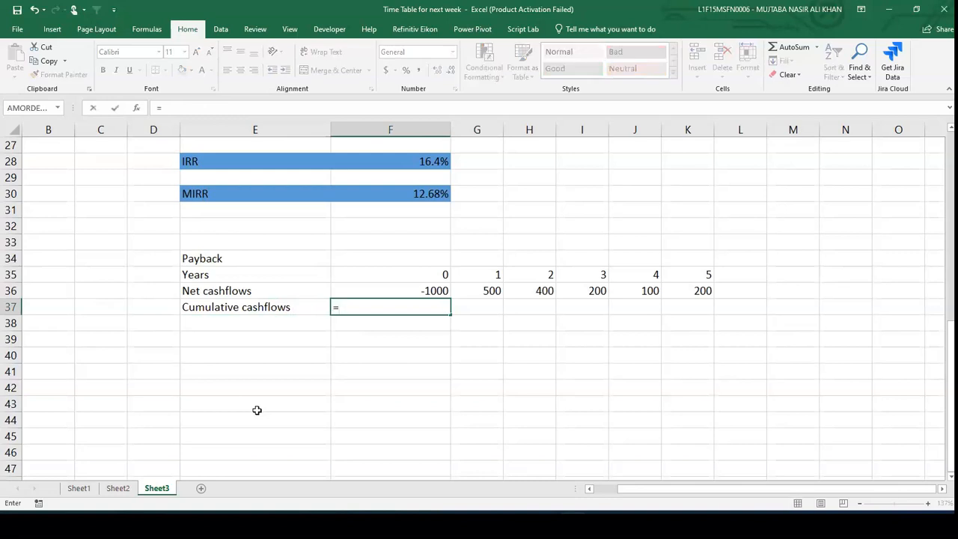
pyautogui.press('Up')
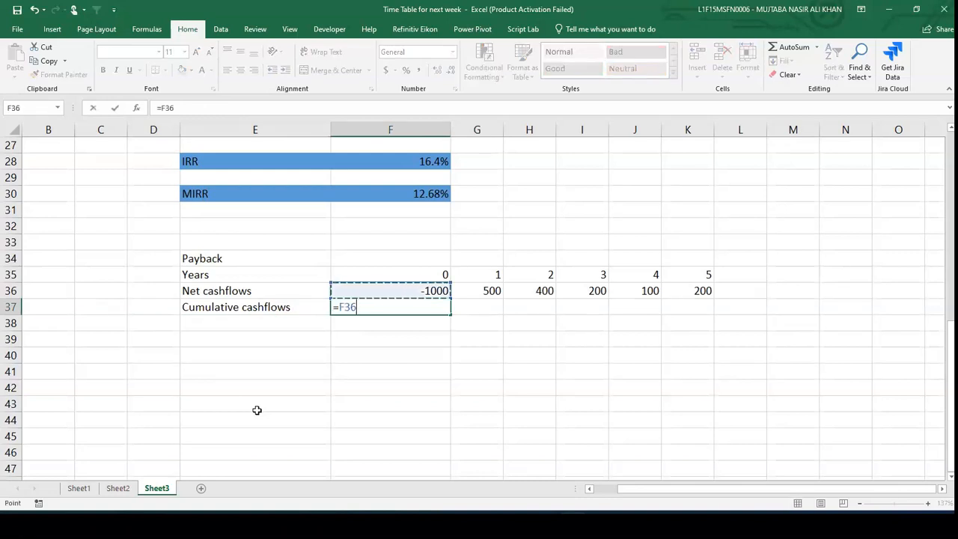
pyautogui.press('Return')
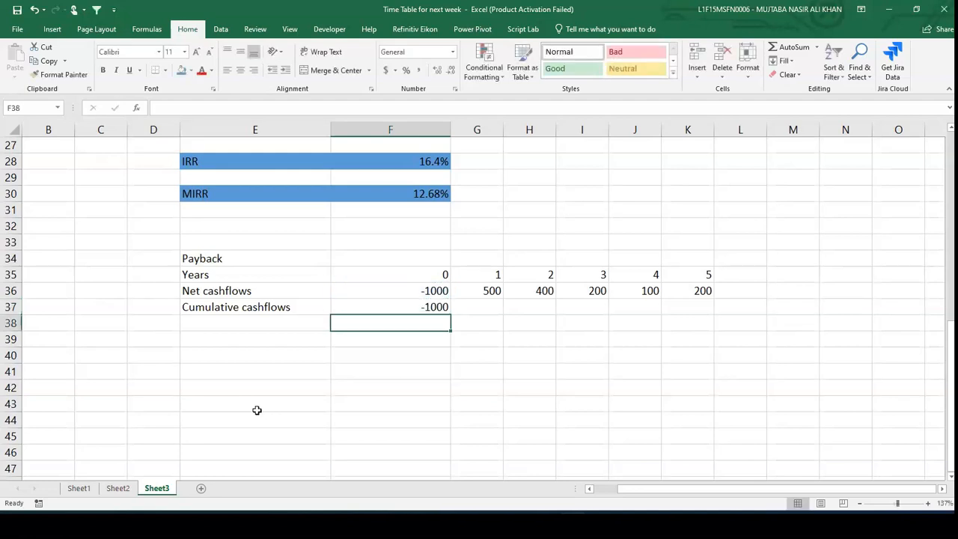
pyautogui.press('Up')
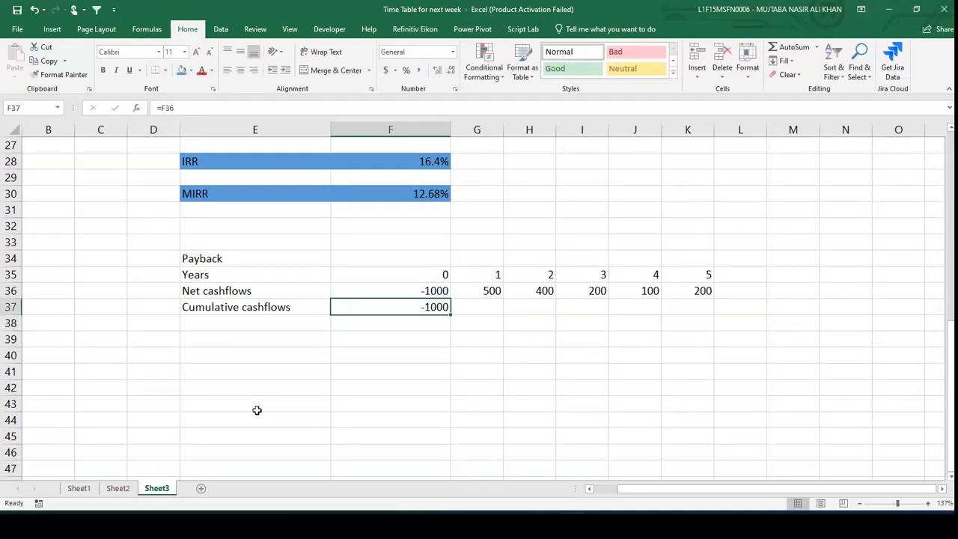
# - Set G37 to =F37+G36 as the year 1 cumulative cash flow
pyautogui.press('Right')
pyautogui.write('=')
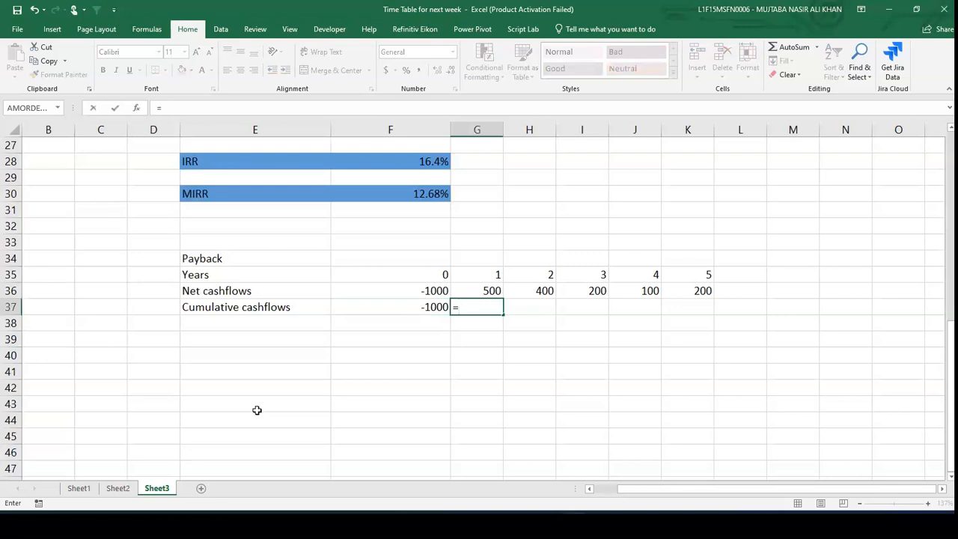
pyautogui.press('Left')
pyautogui.write('+')
pyautogui.press('Up')
pyautogui.press('Return')
pyautogui.press('Up')
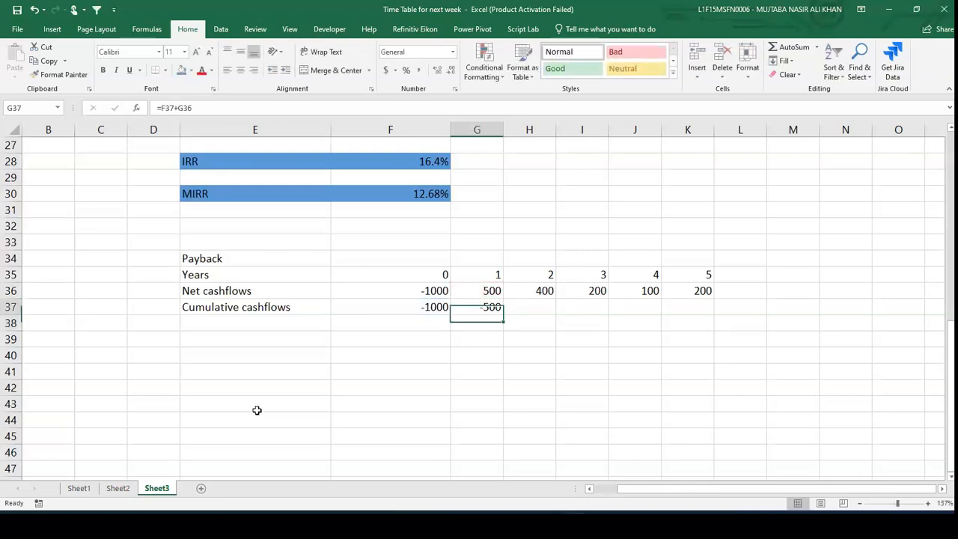
# - Copy the G37 cumulative formula across H37:K37 for years 2 to 5
pyautogui.hotkey('ctrl', 'c')
pyautogui.press('Right')
pyautogui.hotkey('shift', 'Right')
pyautogui.hotkey('shift', 'Right')
pyautogui.hotkey('shift', 'Right')
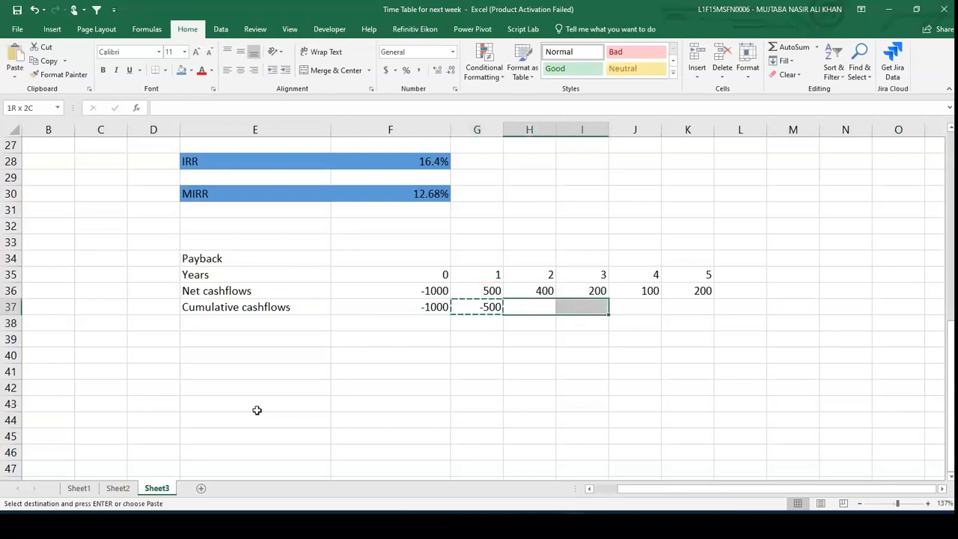
pyautogui.hotkey('ctrl', 'v')
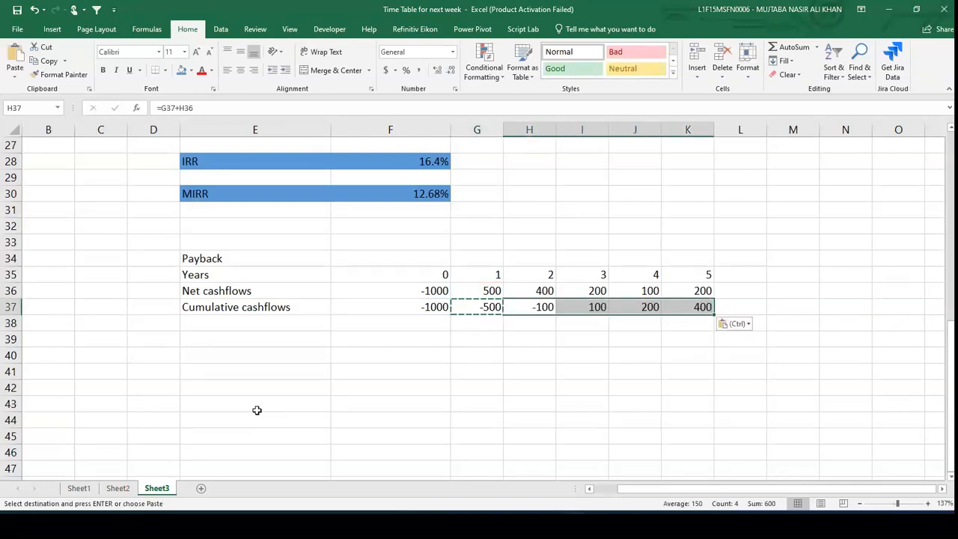
pyautogui.press('Escape')
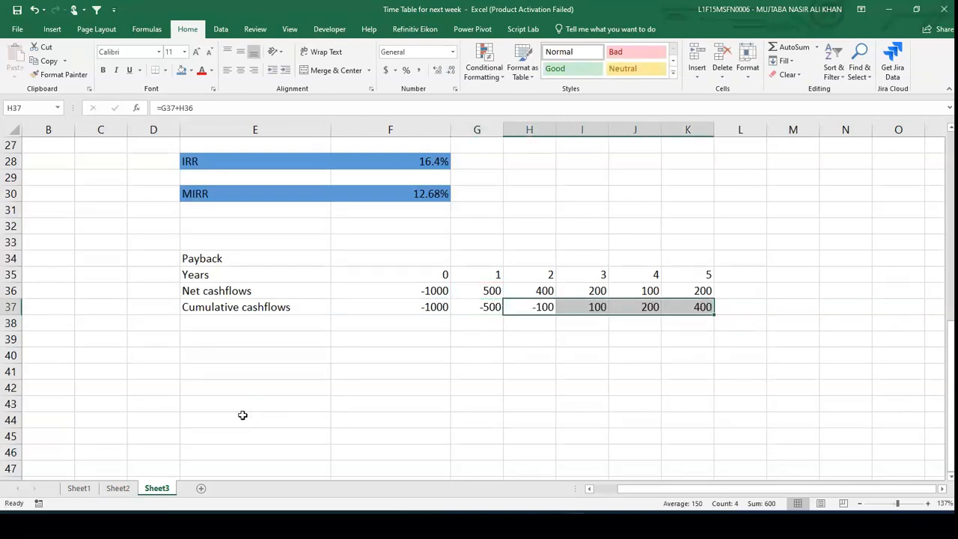
# - Inspect the cumulative formulas and enter the label 2 years in H39 as the whole years before payback
pyautogui.click(533, 310)
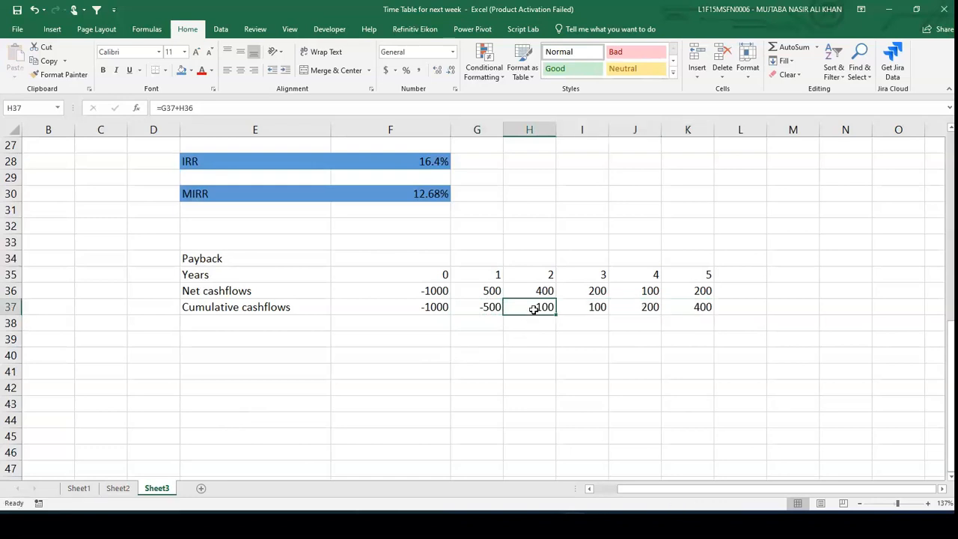
pyautogui.click(600, 306)
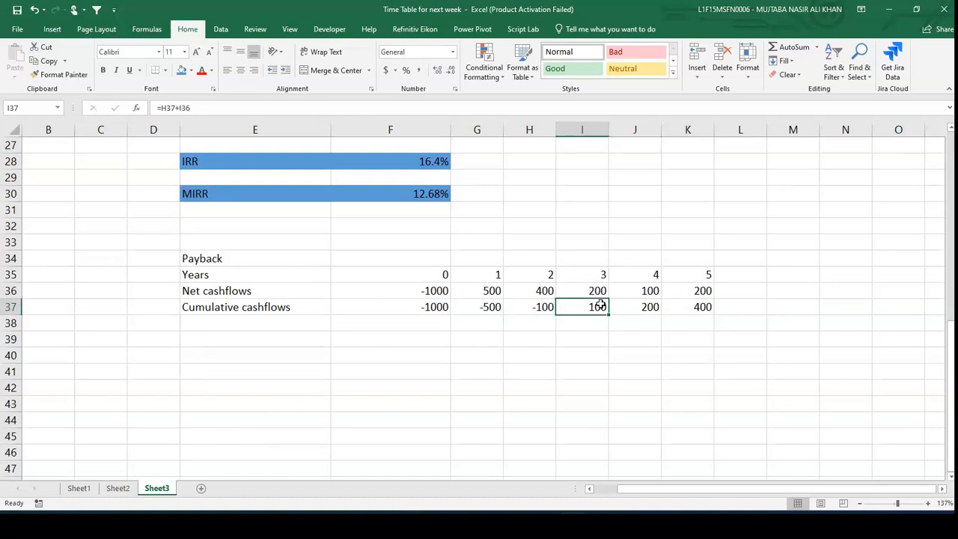
pyautogui.press('Left')
pyautogui.press('Down')
pyautogui.press('Down')
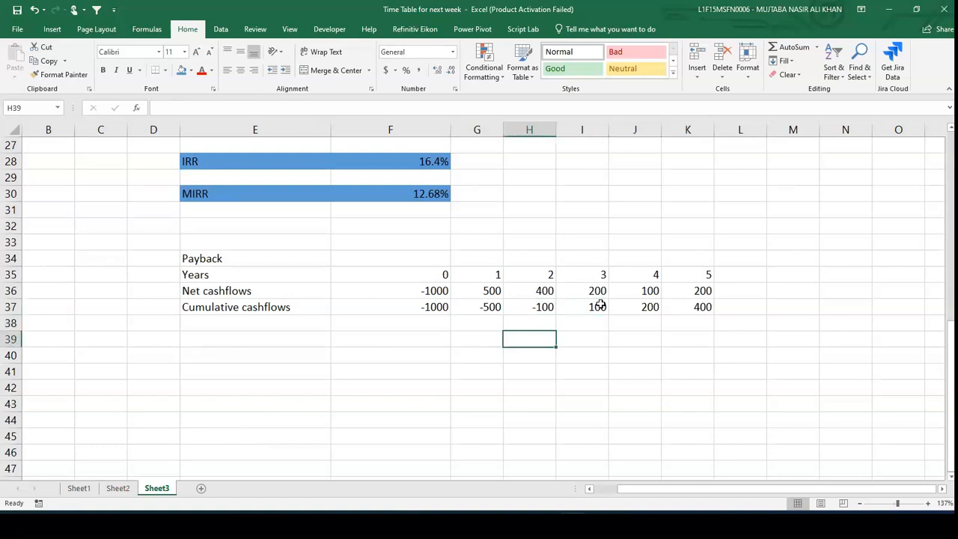
pyautogui.write('2 years')
pyautogui.press('Tab')
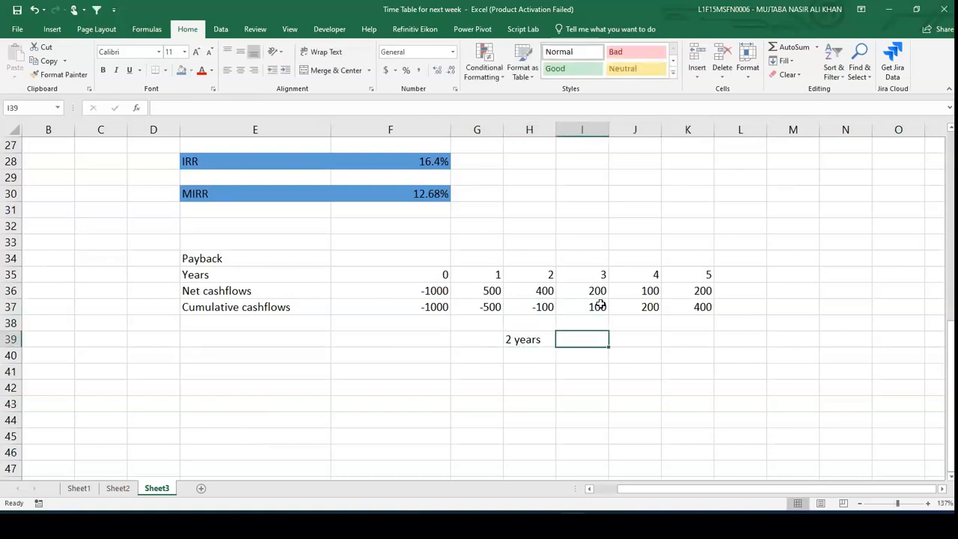
# - Enter =100/200*12 in I39 to compute the months of the partial payback year
pyautogui.write('=')
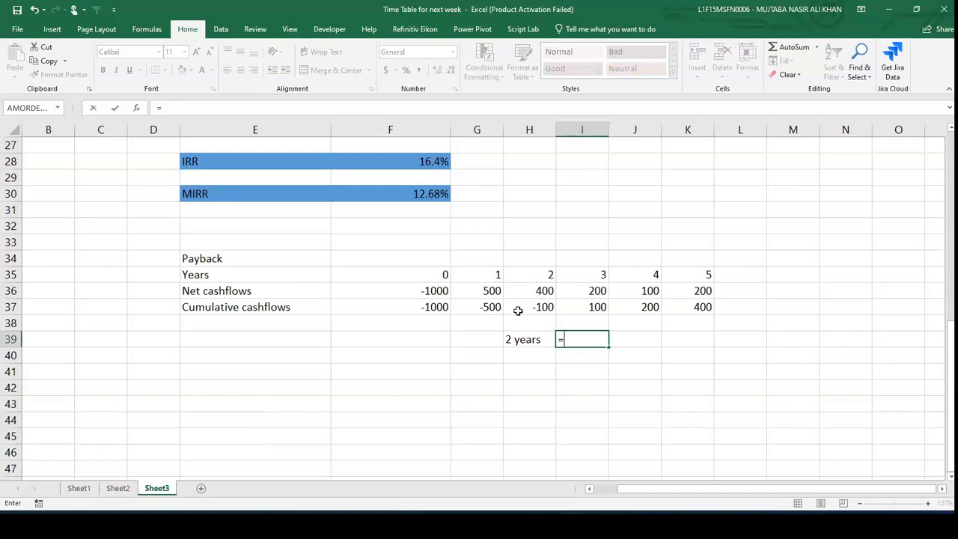
pyautogui.write('100/')
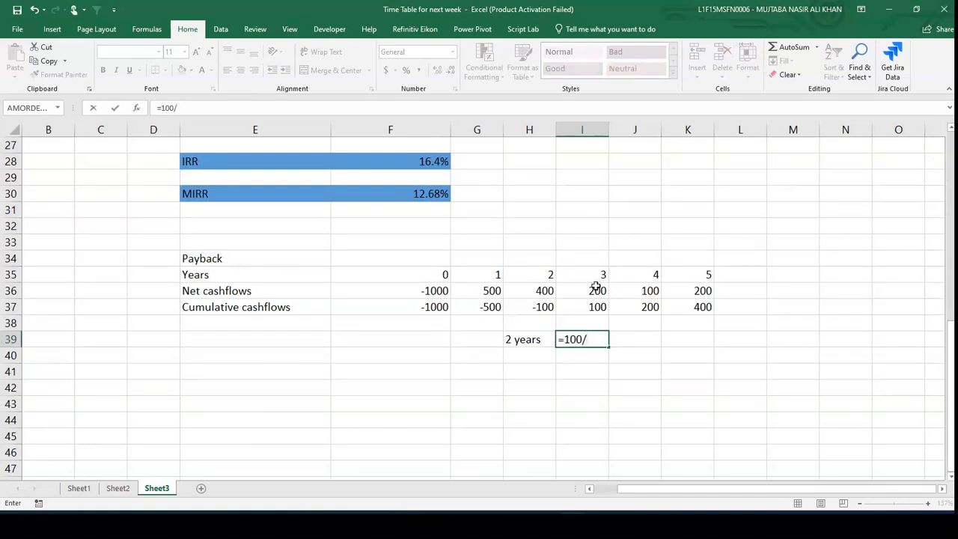
pyautogui.write('200*!2')
pyautogui.press('Return')
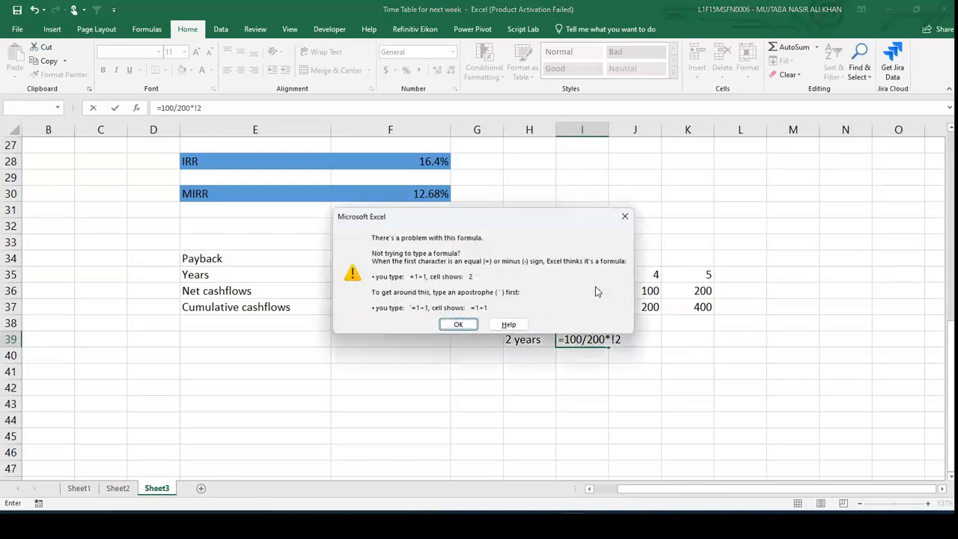
pyautogui.click(624, 216)
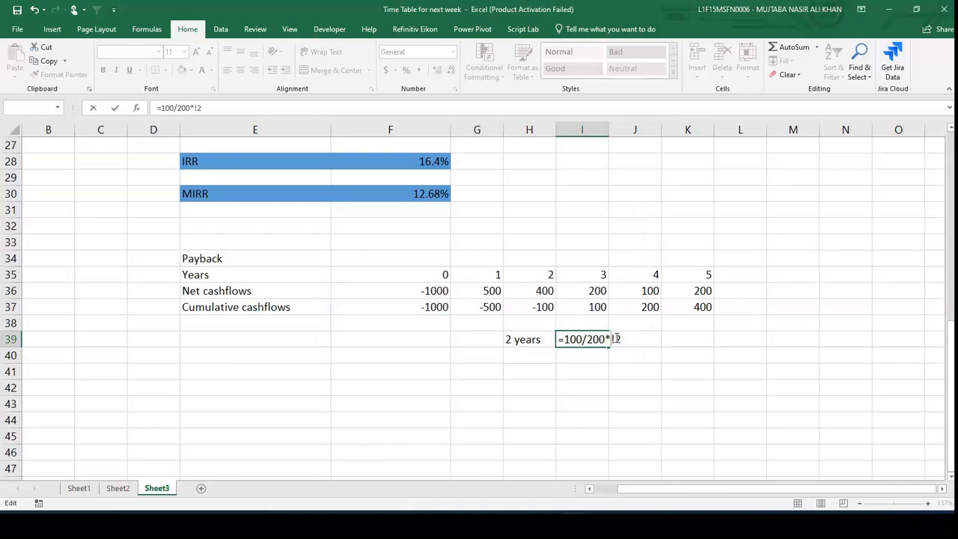
pyautogui.press('BackSpace')
pyautogui.press('BackSpace')
pyautogui.write('12')
pyautogui.press('Return')
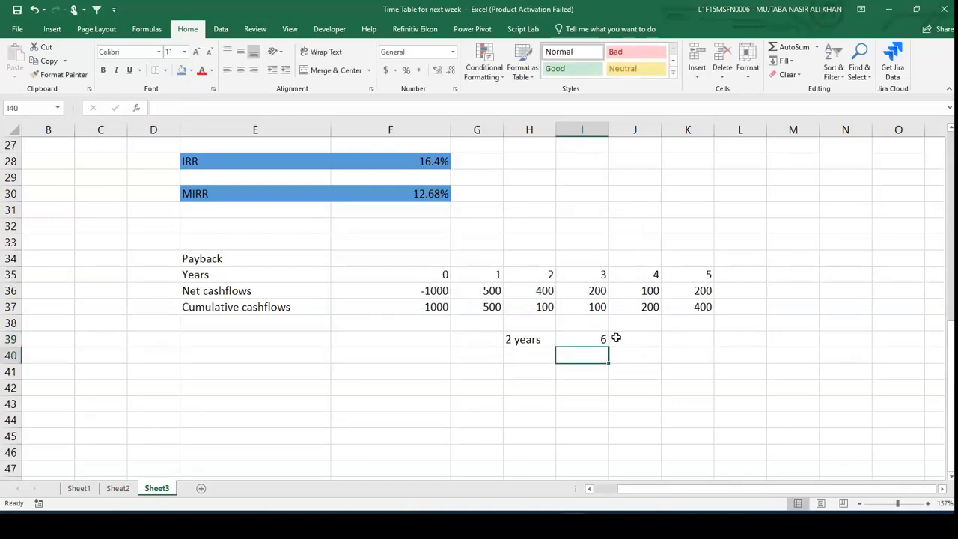
# - Enter the payback result 2 years + 6 months in H40
pyautogui.press('Left')
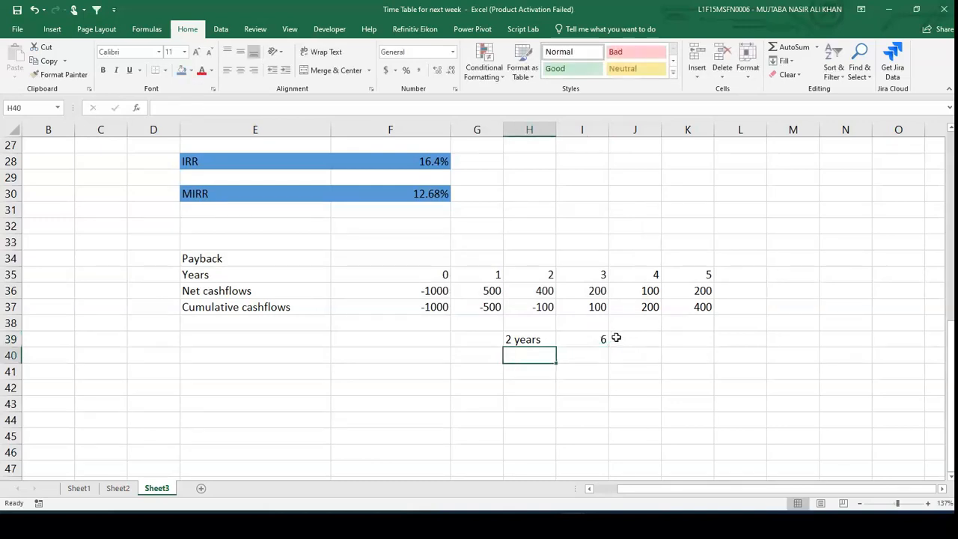
pyautogui.write('2 years')
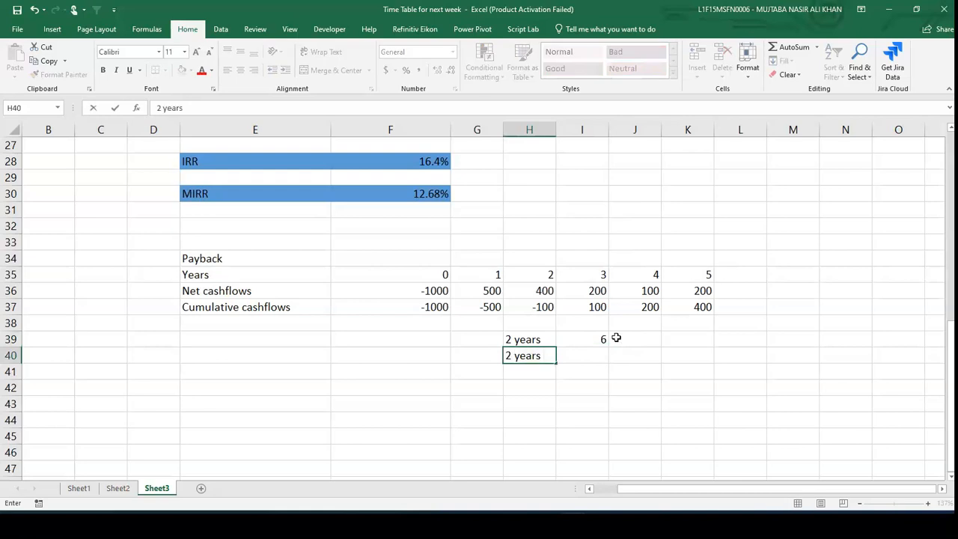
pyautogui.write(' + 6 months')
pyautogui.press('Return')
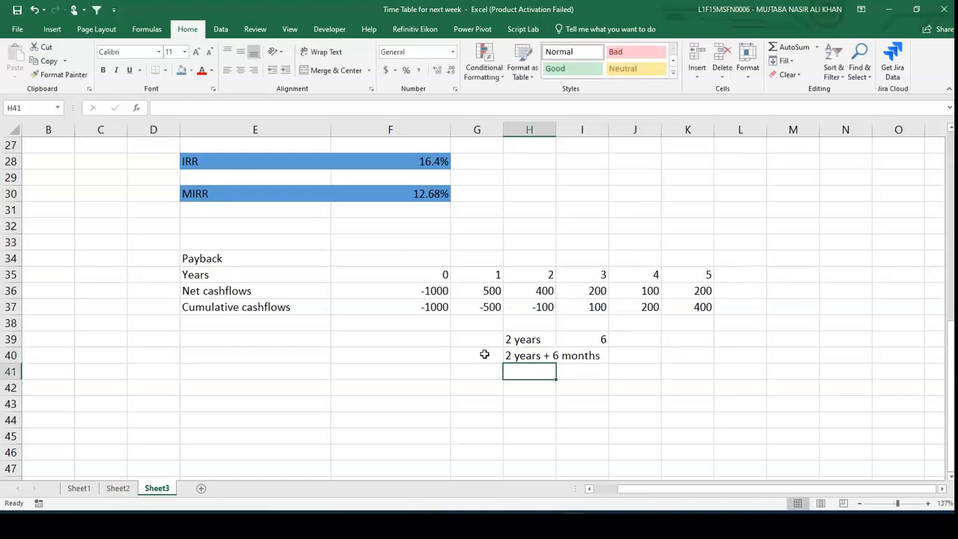
# - Make the Payback heading in E34 bold
pyautogui.click(235, 259)
pyautogui.hotkey('ctrl', 'b')
pyautogui.scroll(-2, 235, 260)
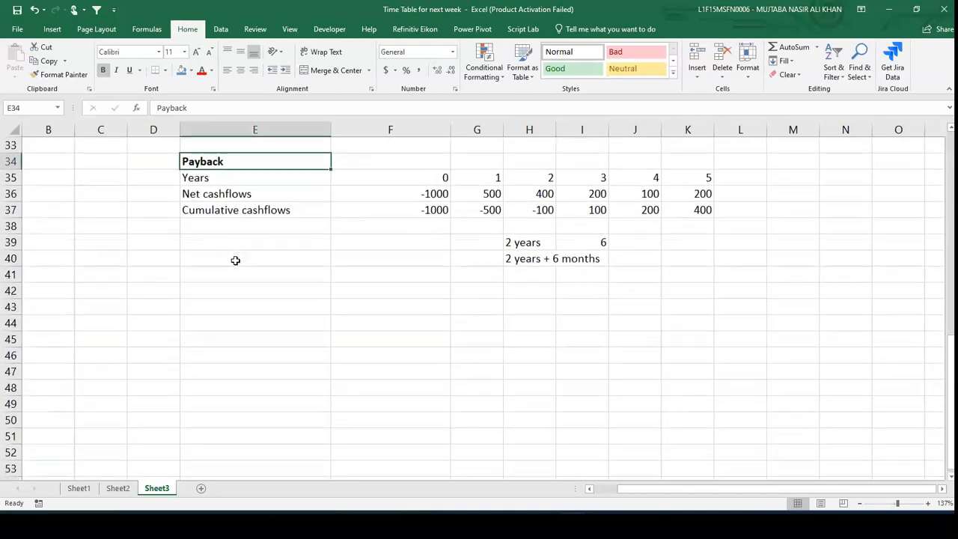
# - Enter the heading Discounted Payback period in E42
pyautogui.click(252, 290)
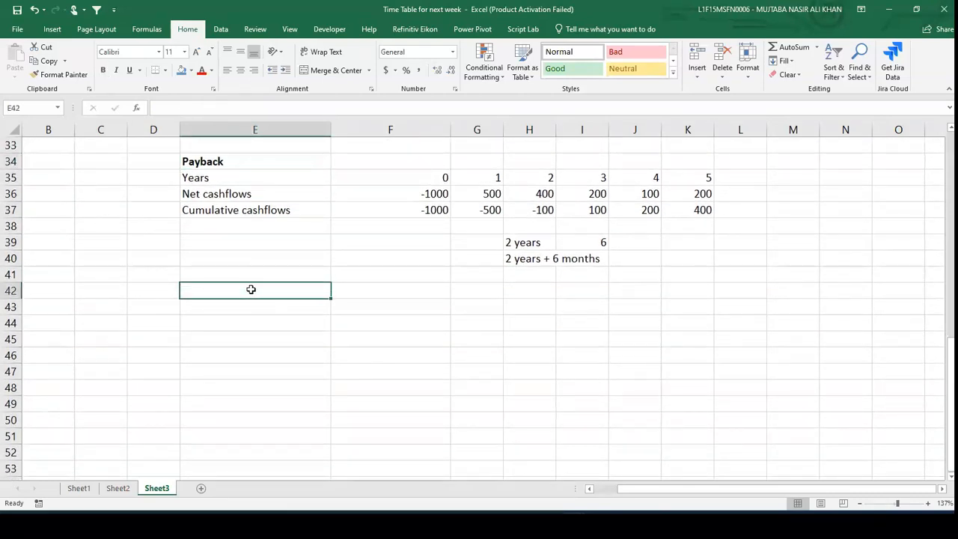
pyautogui.write('Discpunted')
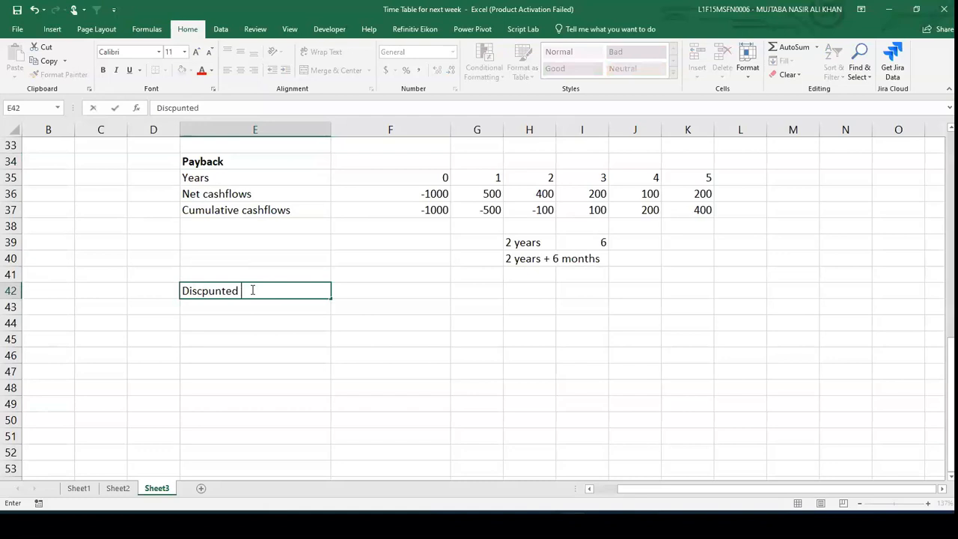
pyautogui.press('BackSpace')
pyautogui.press('BackSpace')
pyautogui.press('BackSpace')
pyautogui.press('BackSpace')
pyautogui.press('BackSpace')
pyautogui.press('BackSpace')
pyautogui.write('ountyd')
pyautogui.press('BackSpace')
pyautogui.press('BackSpace')
pyautogui.write('ed Payback period')
pyautogui.press('Return')
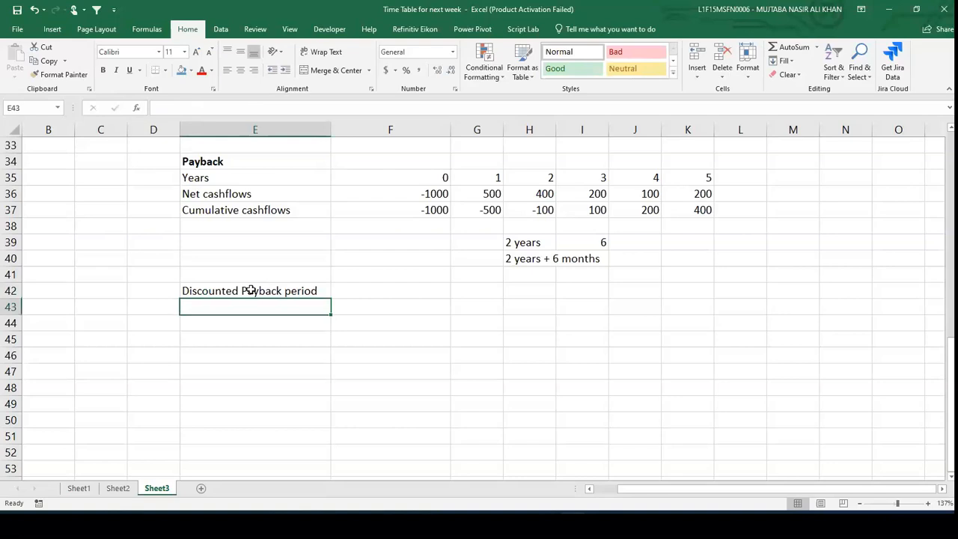
# - Copy the Years and Net cashflows rows E35:K36 and paste them into E43
pyautogui.press('Up')
pyautogui.press('Up')
pyautogui.press('Up')
pyautogui.press('Up')
pyautogui.press('Up')
pyautogui.press('Up')
pyautogui.press('Up')
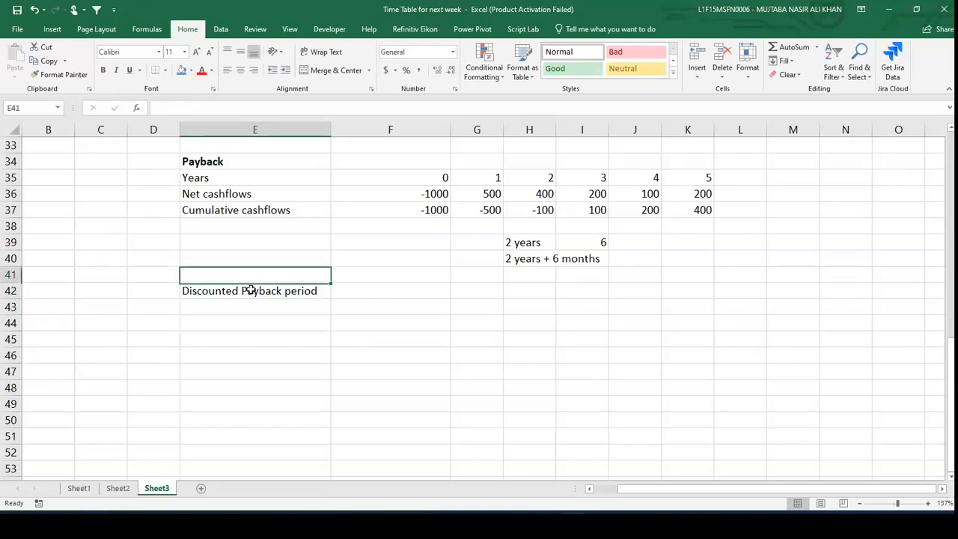
pyautogui.press('Up')
pyautogui.hotkey('shift', 'Down')
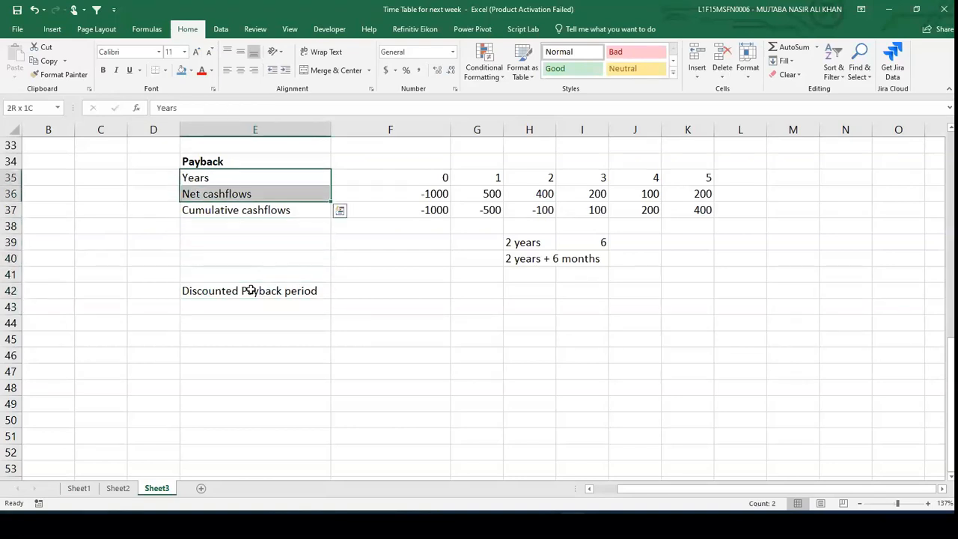
pyautogui.hotkey('shift', 'Right')
pyautogui.hotkey('shift', 'Right')
pyautogui.hotkey('shift', 'Right')
pyautogui.hotkey('shift', 'Right')
pyautogui.hotkey('shift', 'Right')
pyautogui.hotkey('shift', 'Right')
pyautogui.hotkey('ctrl', 'c')
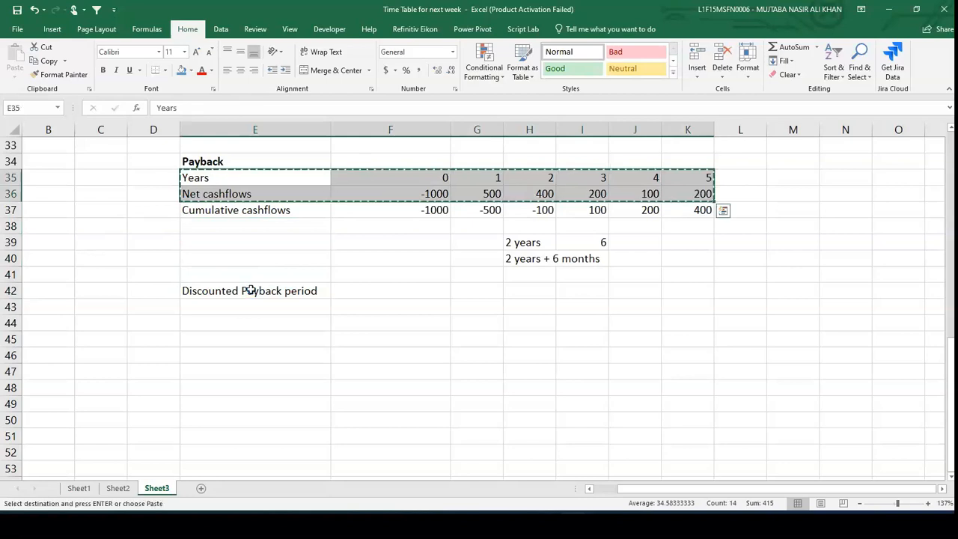
pyautogui.click(245, 315)
pyautogui.click(244, 307)
pyautogui.hotkey('ctrl', 'v')
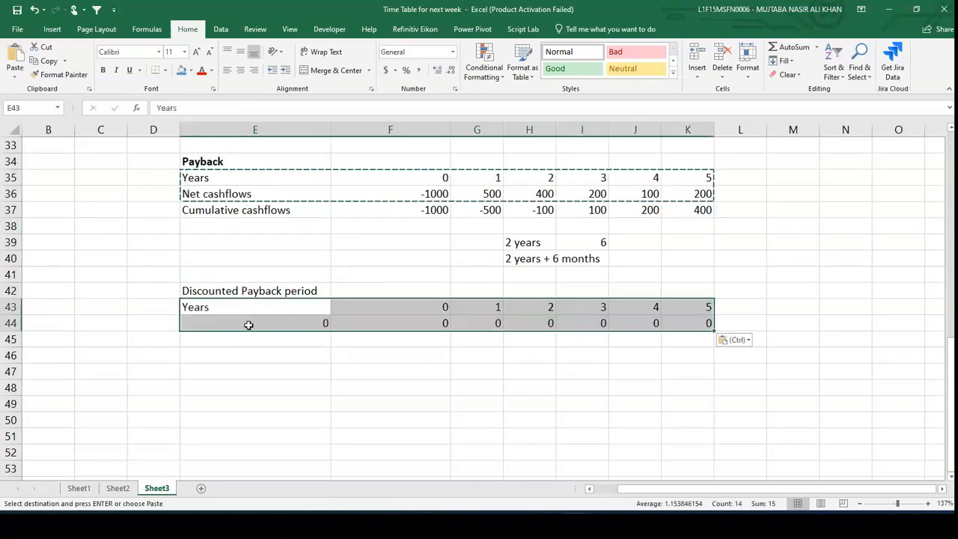
# - Link E44 to the Net cashflows label with the formula =E36
pyautogui.click(252, 323)
pyautogui.write('=')
pyautogui.press('Up')
pyautogui.press('Up')
pyautogui.press('Up')
pyautogui.press('Up')
pyautogui.press('Up')
pyautogui.press('Up')
pyautogui.press('Up')
pyautogui.press('Up')
pyautogui.press('Down')
pyautogui.hotkey('ctrl', 'Return')
# - Copy the E44 link formula across F44:K44 to pull in the year 0–5 net cash flows
pyautogui.hotkey('ctrl', 'c')
pyautogui.press('Right')
pyautogui.hotkey('shift', 'Right')
pyautogui.hotkey('shift', 'Right')
pyautogui.hotkey('shift', 'Right')
pyautogui.hotkey('shift', 'Right')
pyautogui.hotkey('shift', 'Right')
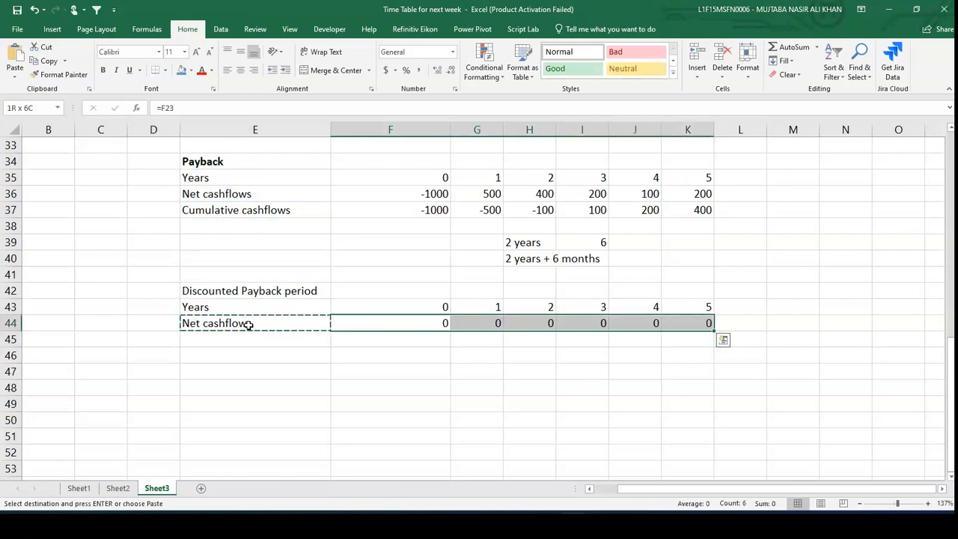
pyautogui.hotkey('ctrl', 'v')
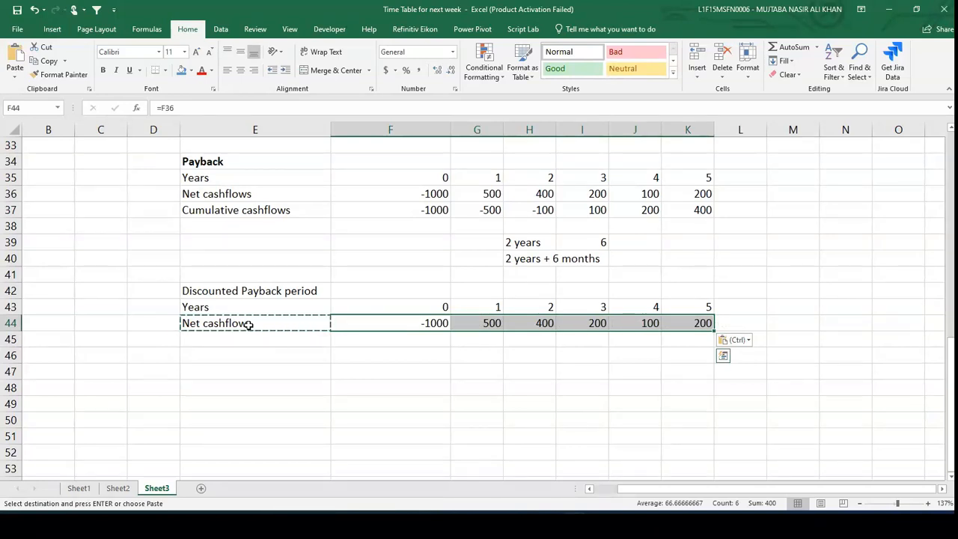
pyautogui.press('Escape')
# - Relink E44 to the Cumulative cashflows label with =E37
pyautogui.click(248, 323)
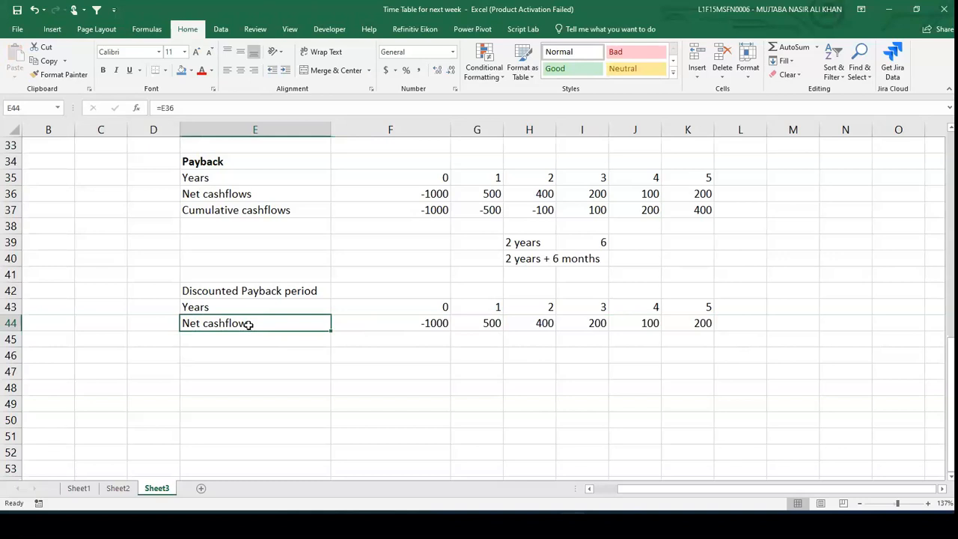
pyautogui.write('=')
pyautogui.press('Up')
pyautogui.press('Up')
pyautogui.press('Up')
pyautogui.press('Up')
pyautogui.press('Up')
pyautogui.press('Up')
pyautogui.press('Up')
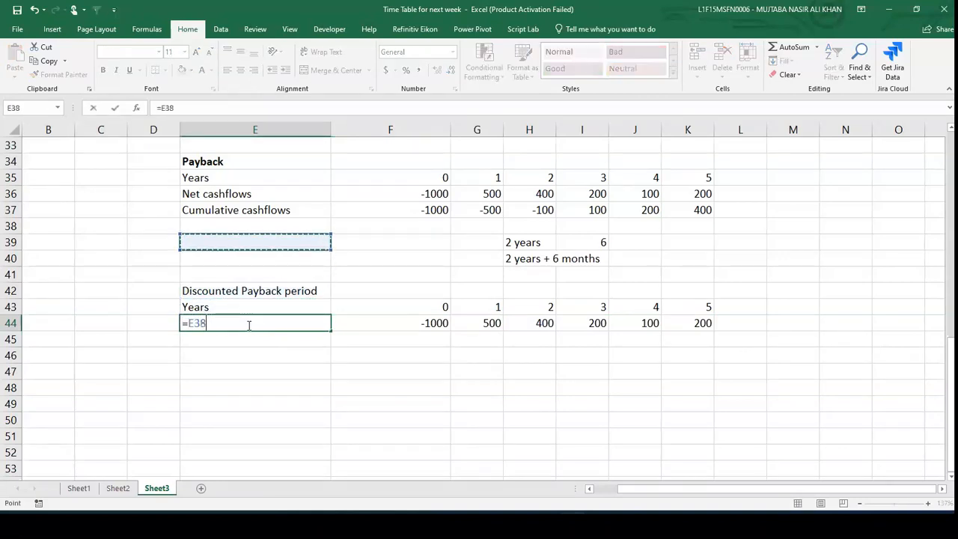
pyautogui.hotkey('ctrl', 'Return')
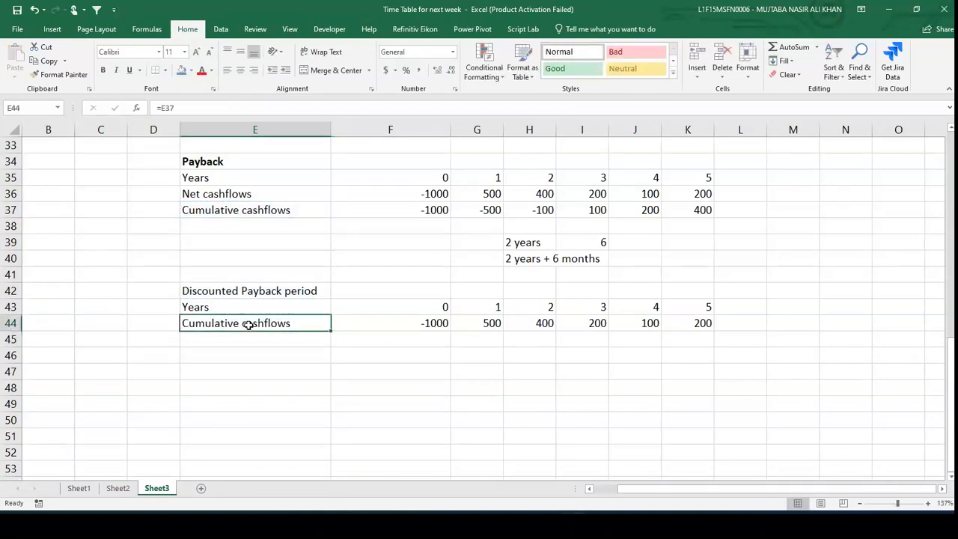
# - Relink E44 back to the Net cashflows label with =E36
pyautogui.press('Down')
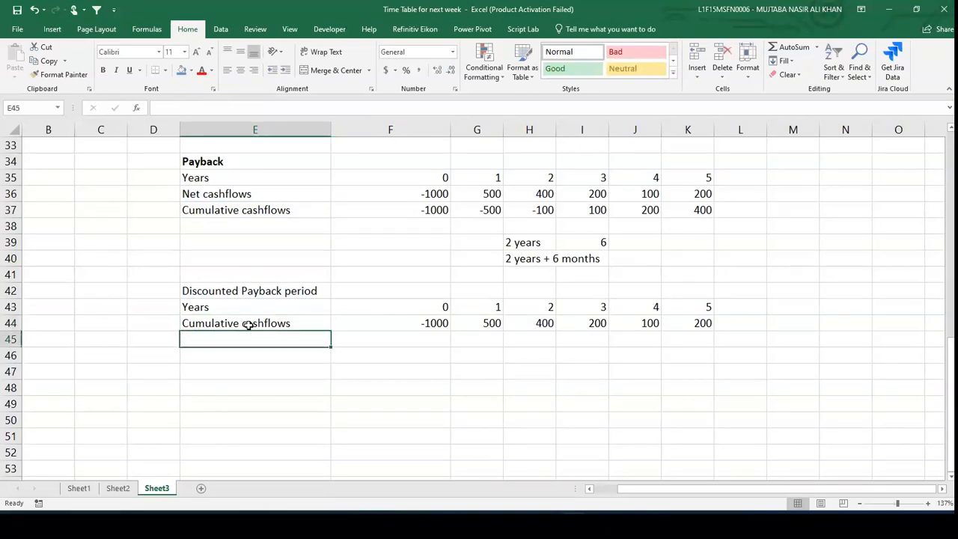
pyautogui.press('Up')
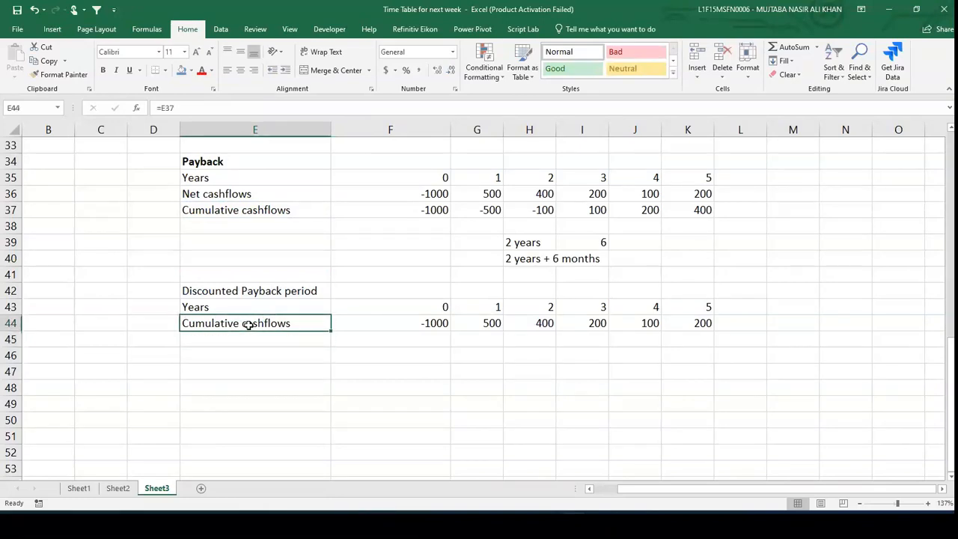
pyautogui.write('=')
pyautogui.press('Up')
pyautogui.press('Up')
pyautogui.press('Up')
pyautogui.press('Up')
pyautogui.press('Up')
pyautogui.press('Up')
pyautogui.press('Up')
pyautogui.press('Up')
pyautogui.press('Up')
pyautogui.press('Down')
pyautogui.press('Return')
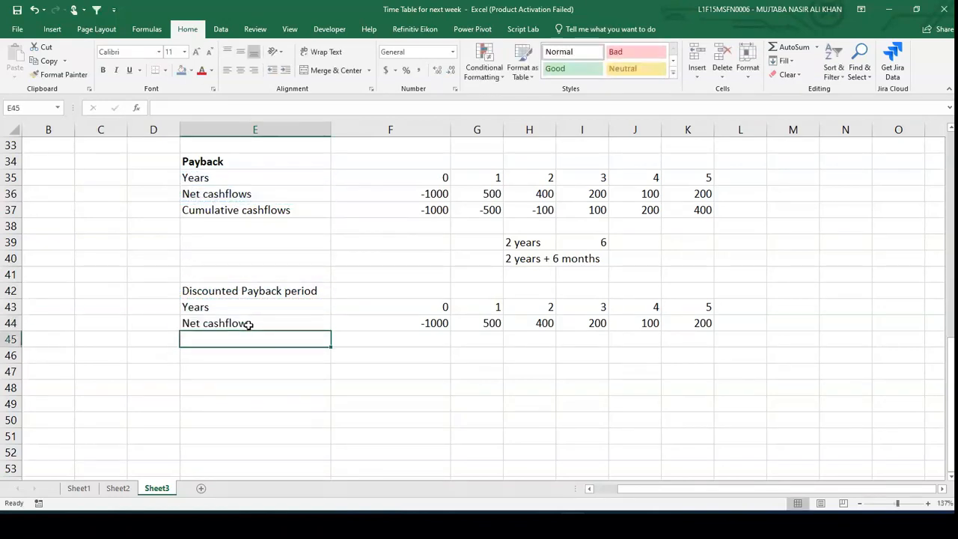
# - Enter a 10% discount rate in E45
pyautogui.write('10%')
pyautogui.press('Return')
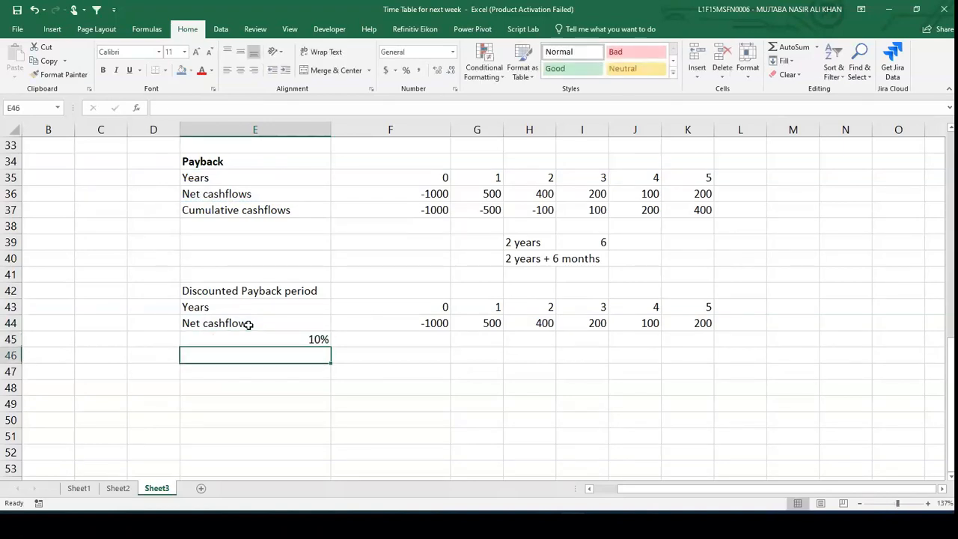
# - Compute the discount factors in F45:K45 with the formula =1.1^-F43 copied across the years
pyautogui.press('Up')
pyautogui.press('Right')
pyautogui.write('=1.1')
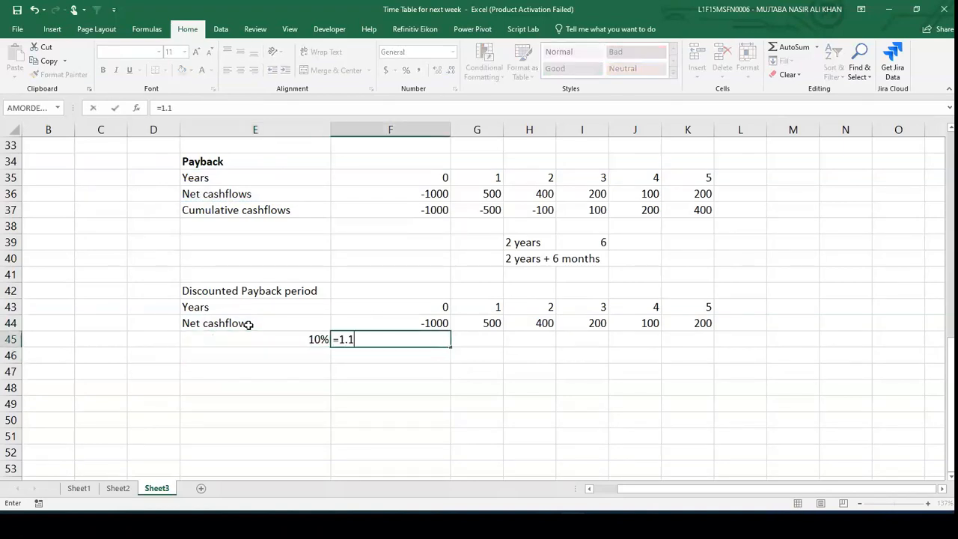
pyautogui.write('*')
pyautogui.press('BackSpace')
pyautogui.write('^-')
pyautogui.press('Up')
pyautogui.press('Up')
pyautogui.hotkey('ctrl', 'Return')
pyautogui.hotkey('ctrl', 'c')
pyautogui.press('Right')
pyautogui.hotkey('shift', 'Right')
pyautogui.hotkey('shift', 'Right')
pyautogui.hotkey('shift', 'Right')
pyautogui.hotkey('shift', 'Right')
pyautogui.hotkey('ctrl', 'v')
pyautogui.press('Down')
pyautogui.press('Left')
pyautogui.press('Left')
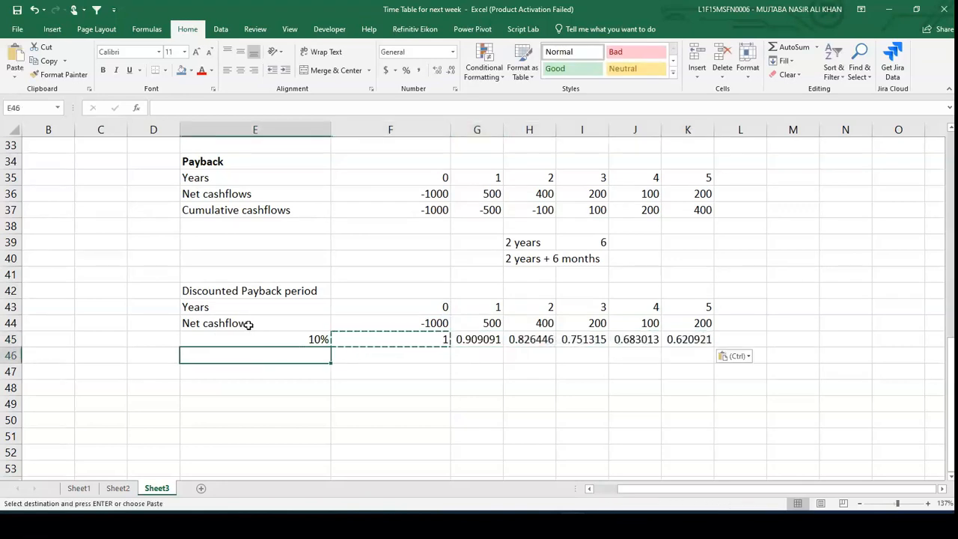
# - Label row 46 as PV and enter =F45*F44 in F46
pyautogui.press('Escape')
pyautogui.write('PV')
pyautogui.press('Tab')
pyautogui.write('=')
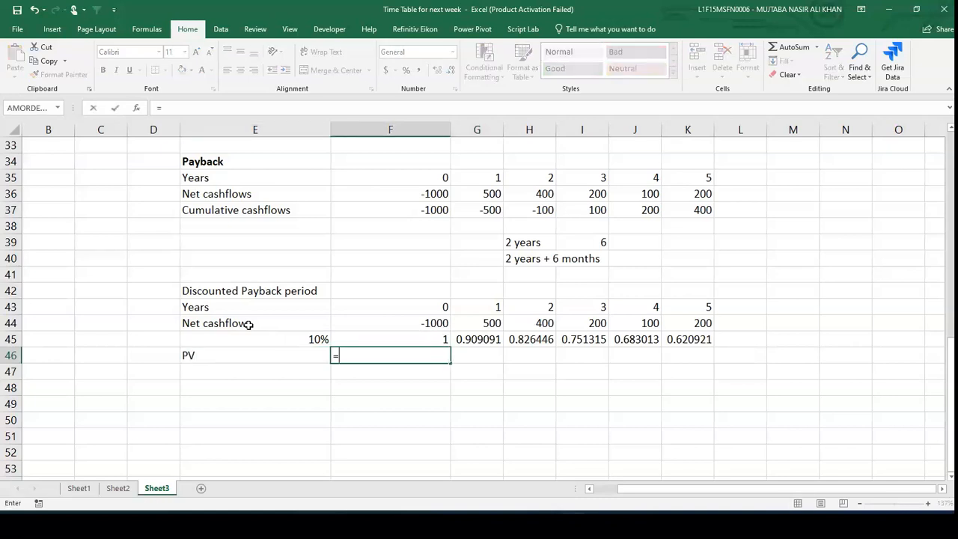
pyautogui.press('Up')
pyautogui.write('*')
pyautogui.press('Up')
pyautogui.press('Up')
pyautogui.press('Return')
# - Copy the F46 PV formula across G46:K46
pyautogui.press('Up')
pyautogui.hotkey('ctrl', 'c')
pyautogui.press('Right')
pyautogui.hotkey('shift', 'Right')
pyautogui.hotkey('shift', 'Right')
pyautogui.hotkey('shift', 'Right')
pyautogui.hotkey('shift', 'Right')
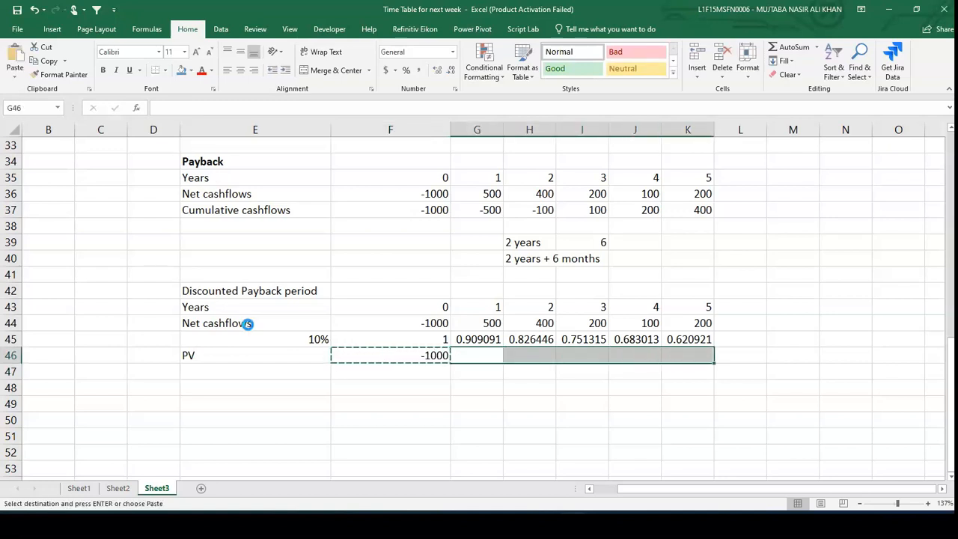
pyautogui.hotkey('ctrl', 'v')
pyautogui.press('Escape')
# - Format the PV row F46:K46 to two decimal places
pyautogui.press('Left')
pyautogui.hotkey('shift', 'Right')
pyautogui.hotkey('shift', 'Right')
pyautogui.hotkey('shift', 'Right')
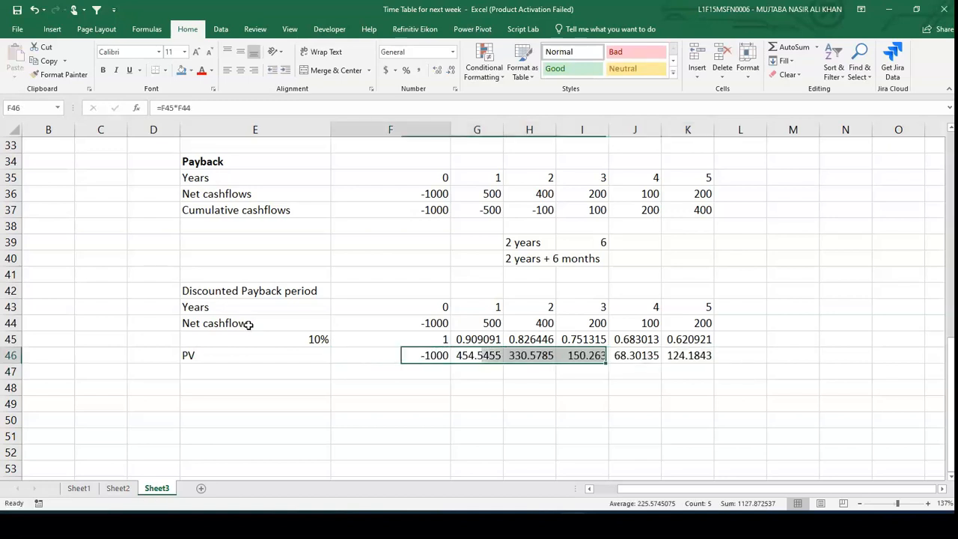
pyautogui.hotkey('shift', 'Left')
pyautogui.hotkey('shift', 'Left')
pyautogui.hotkey('shift', 'Right')
pyautogui.hotkey('shift', 'Right')
pyautogui.hotkey('shift', 'Right')
pyautogui.hotkey('shift', 'Right')
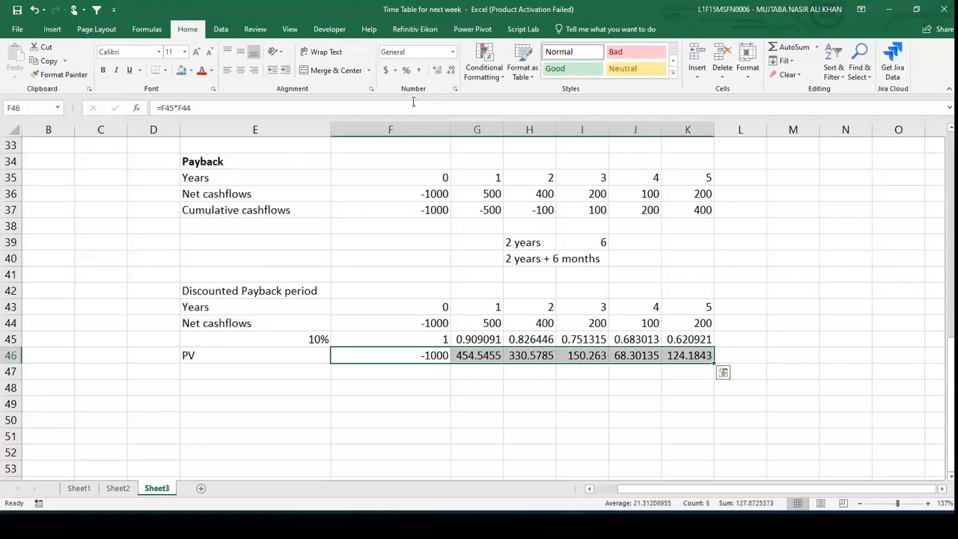
pyautogui.click(451, 73)
pyautogui.click(450, 74)
pyautogui.click(451, 73)
# - Label row 47 as Cumulative Present values and set F47 to =F46
pyautogui.click(296, 370)
pyautogui.write('Cumulative Present value')
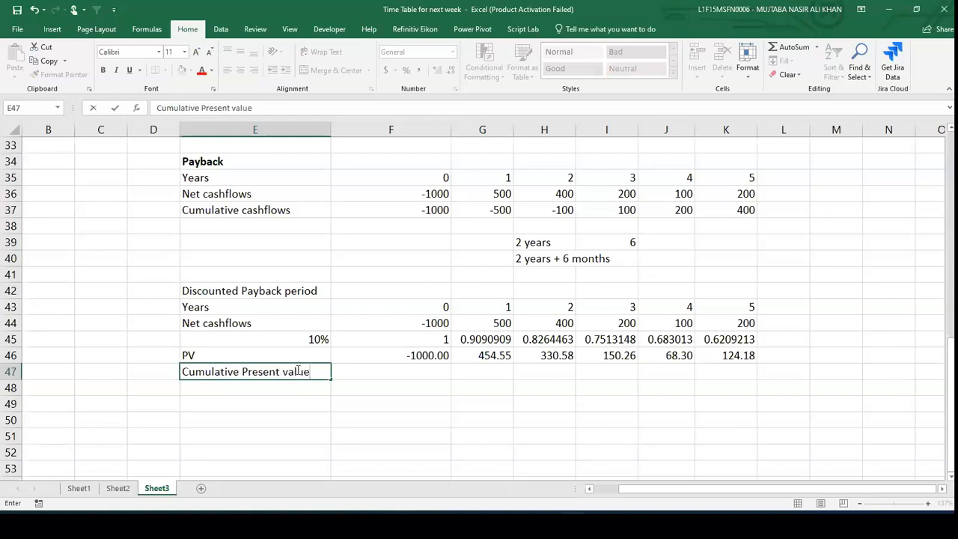
pyautogui.write('s')
pyautogui.press('Tab')
pyautogui.write('=')
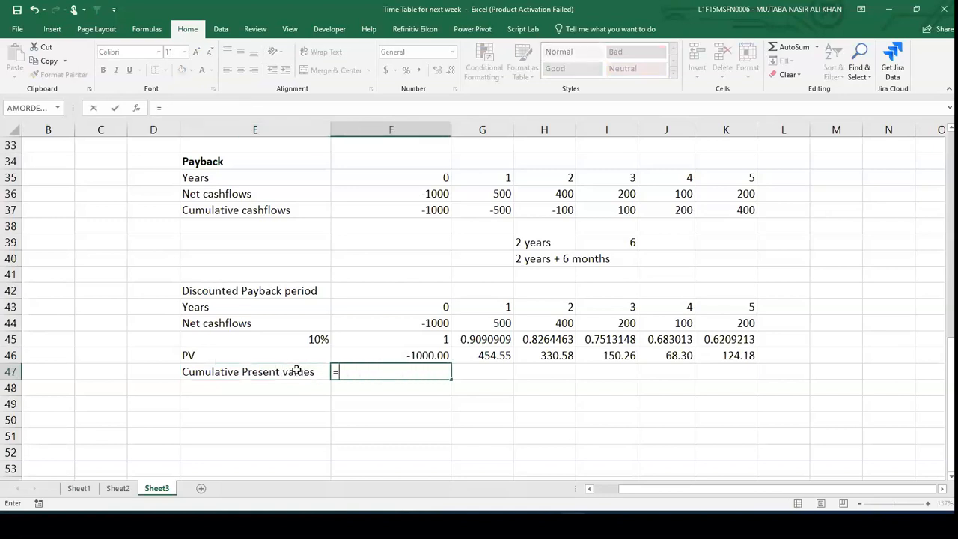
pyautogui.press('Up')
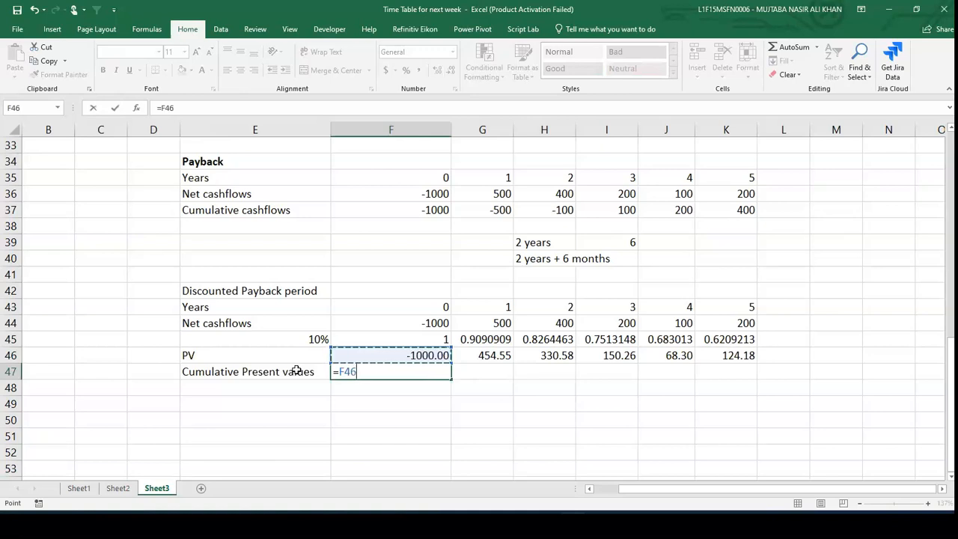
pyautogui.press('Return')
# - Enter =F47+G46 in G47 and copy it across H47:K47
pyautogui.press('Up')
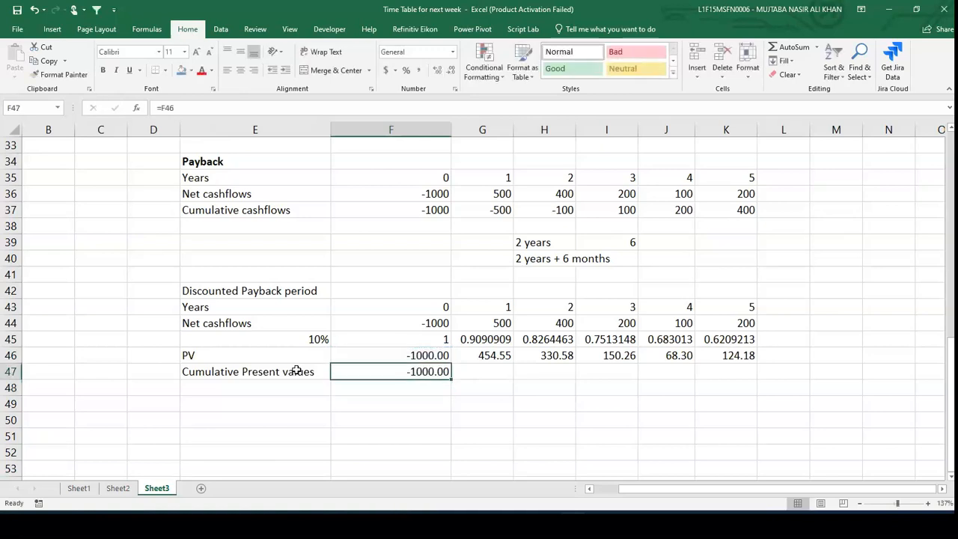
pyautogui.press('Right')
pyautogui.write('=')
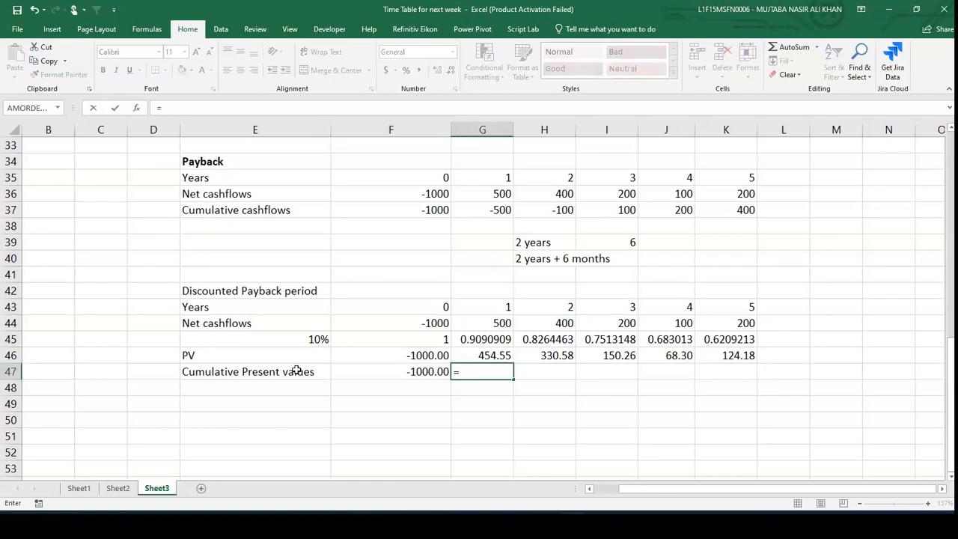
pyautogui.press('Left')
pyautogui.write('+')
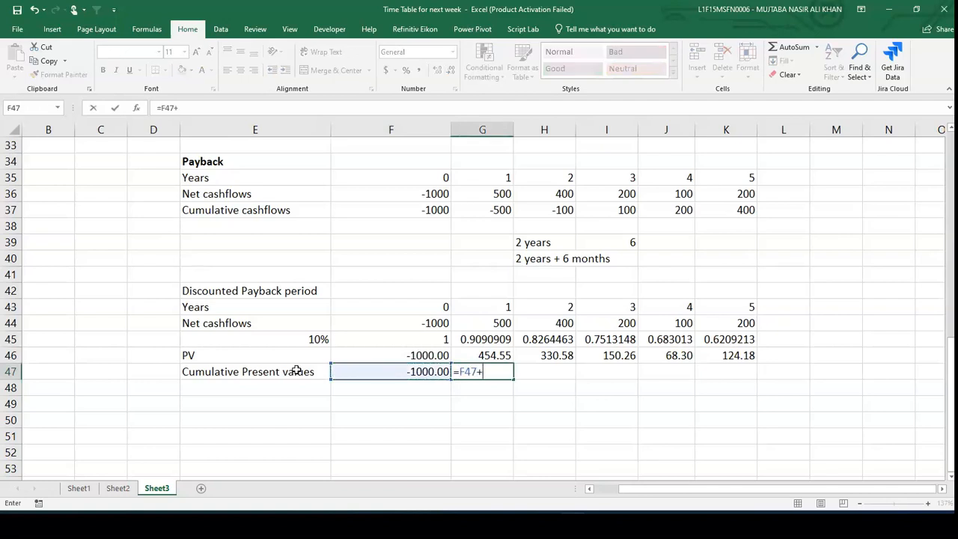
pyautogui.press('Up')
pyautogui.hotkey('ctrl', 'Return')
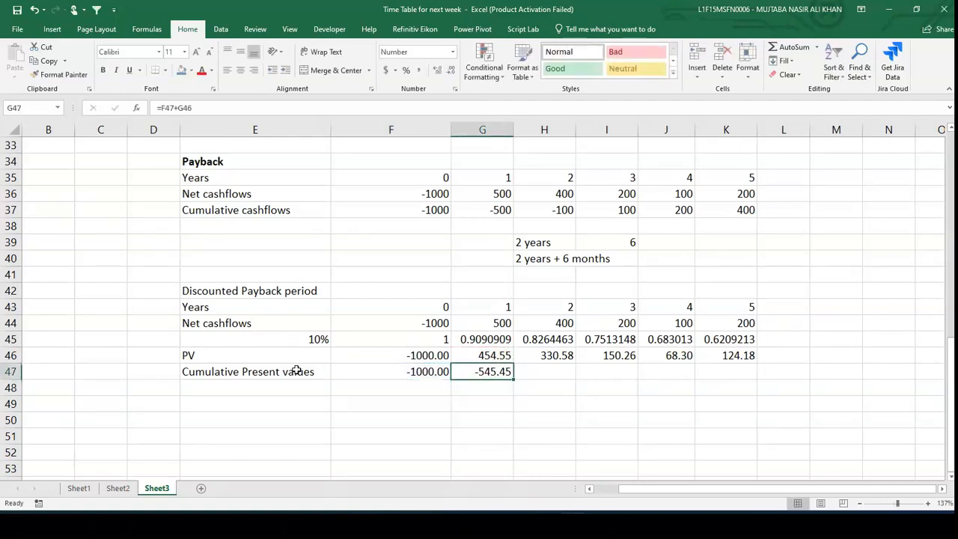
pyautogui.hotkey('ctrl', 'c')
pyautogui.press('Right')
pyautogui.hotkey('shift', 'Right')
pyautogui.hotkey('shift', 'Right')
pyautogui.hotkey('shift', 'Right')
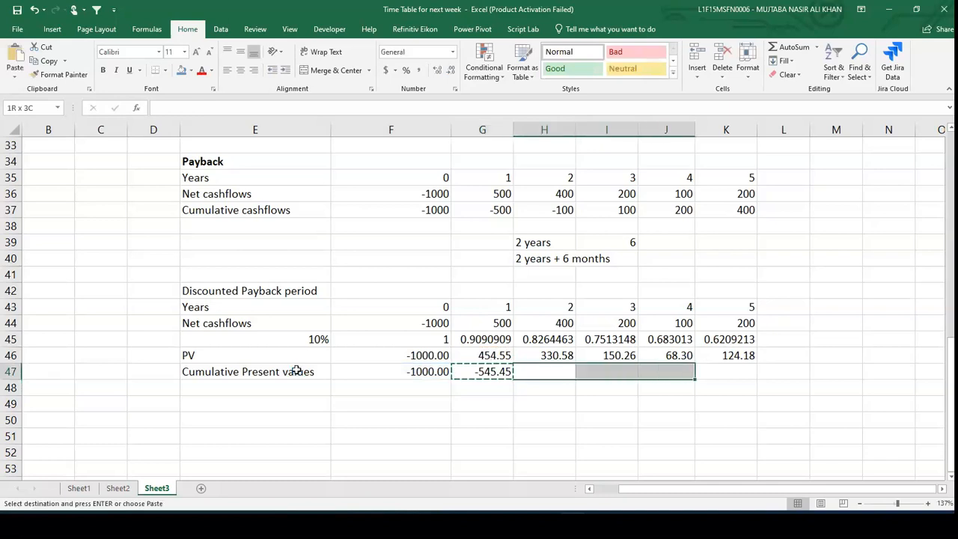
pyautogui.hotkey('ctrl', 'v')
pyautogui.press('Escape')
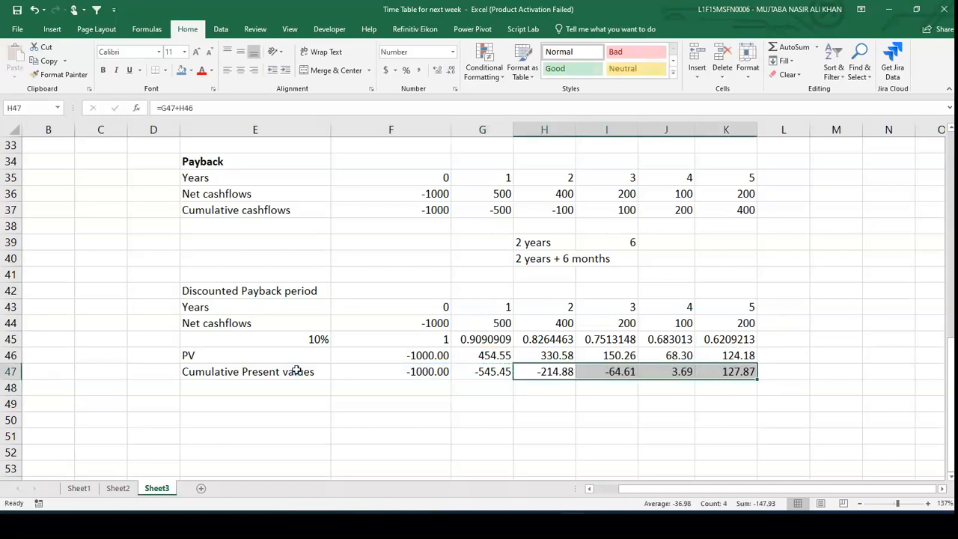
# - Enter 3 years in H49 and compute the extra months in I49 as =64.61/J46*12
pyautogui.press('Down')
pyautogui.press('Down')
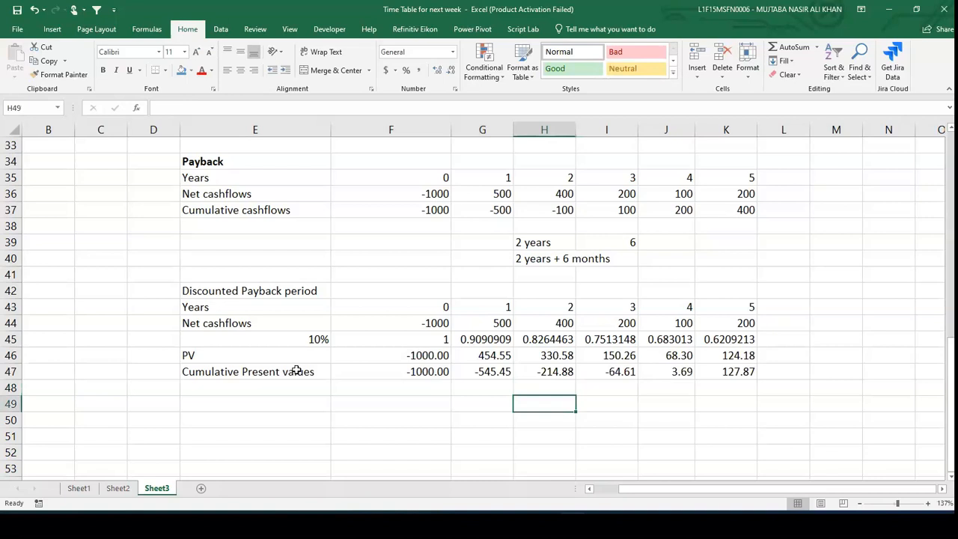
pyautogui.press('Right')
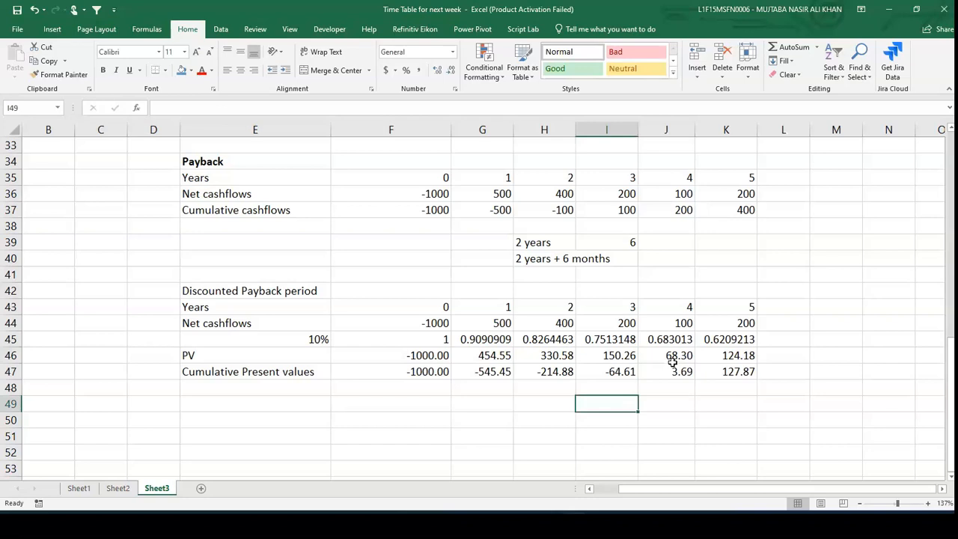
pyautogui.click(558, 405)
pyautogui.write('3 years')
pyautogui.press('Tab')
pyautogui.write('=')
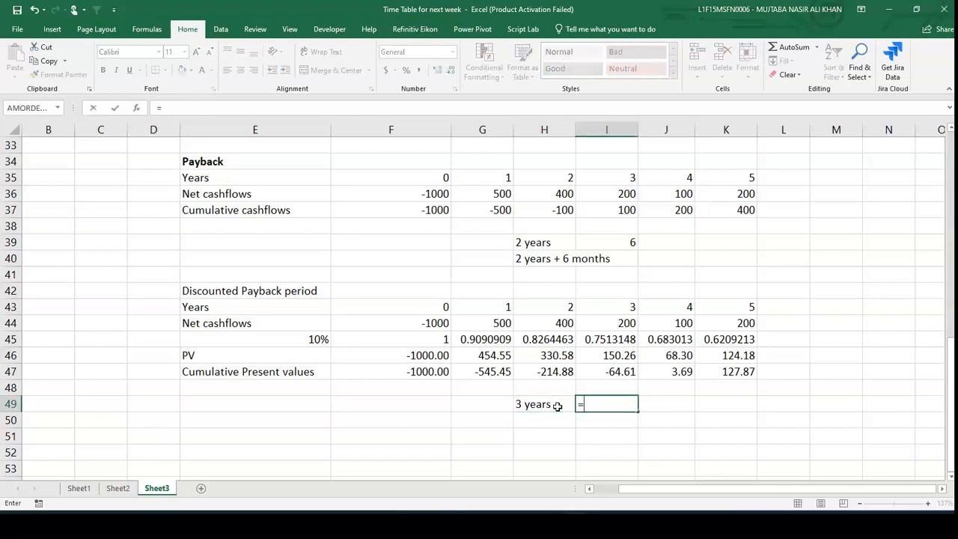
pyautogui.write('64')
pyautogui.write('.61/')
pyautogui.press('Up')
pyautogui.press('Up')
pyautogui.press('Up')
pyautogui.press('Right')
pyautogui.write('*!2')
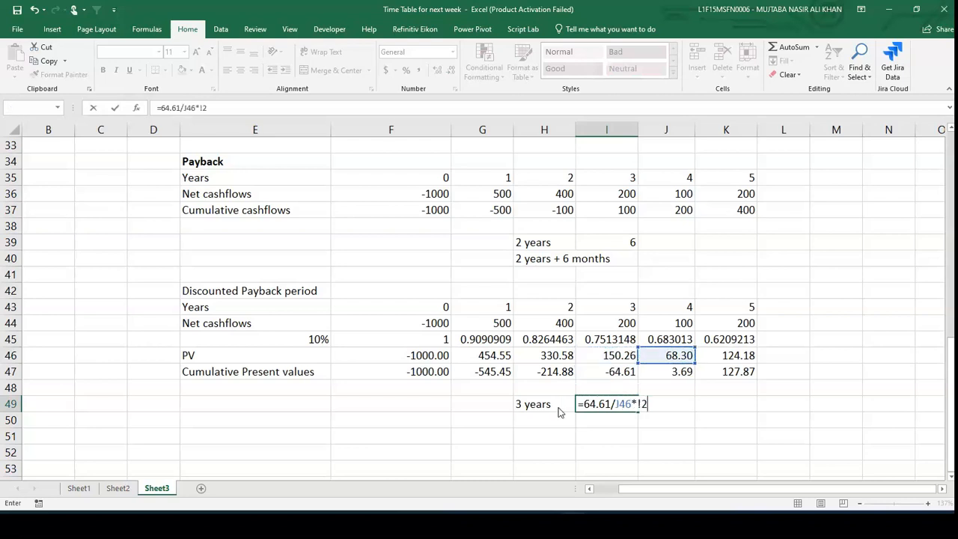
pyautogui.press('Return')
pyautogui.press('Return')
pyautogui.write('1')
pyautogui.press('Return')
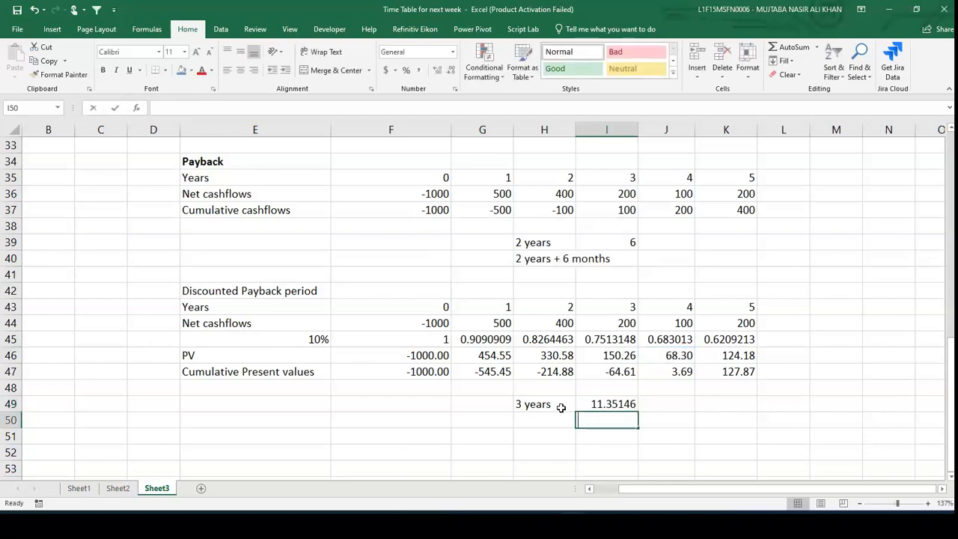
# - Enter 3 years and 11 months in I50
pyautogui.write('3 years and')
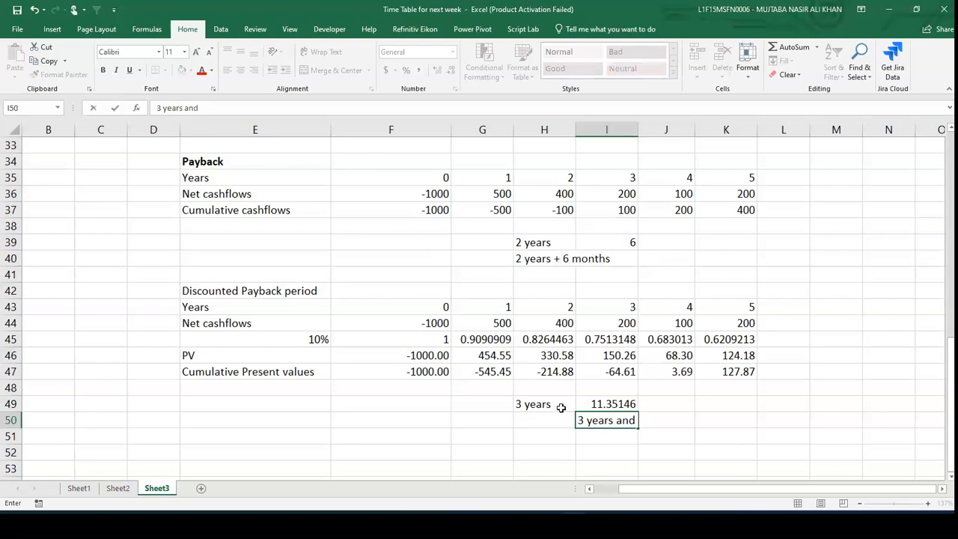
pyautogui.write(' 11 months')
pyautogui.press('Return')
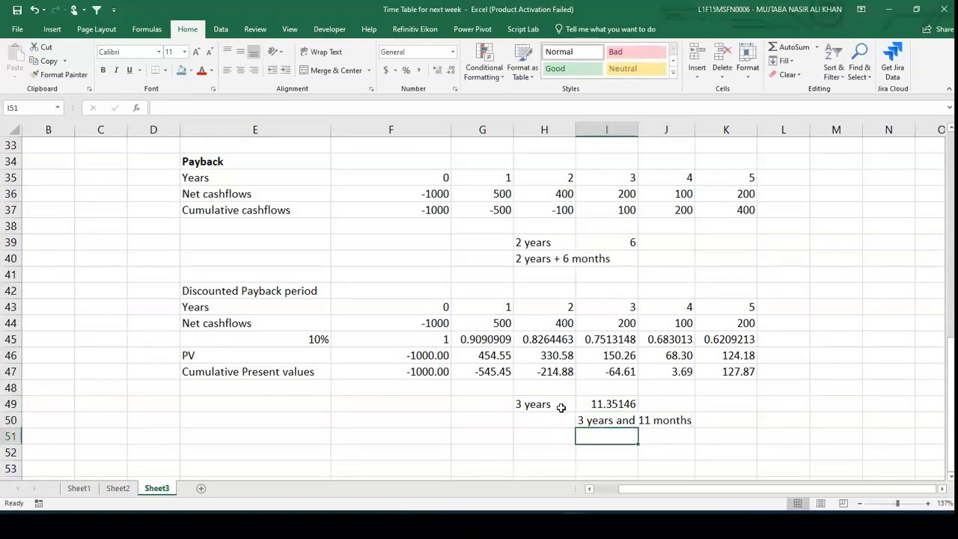
# - Bold the Discounted Payback period heading in E42
pyautogui.click(252, 289)
pyautogui.hotkey('ctrl', 'b')
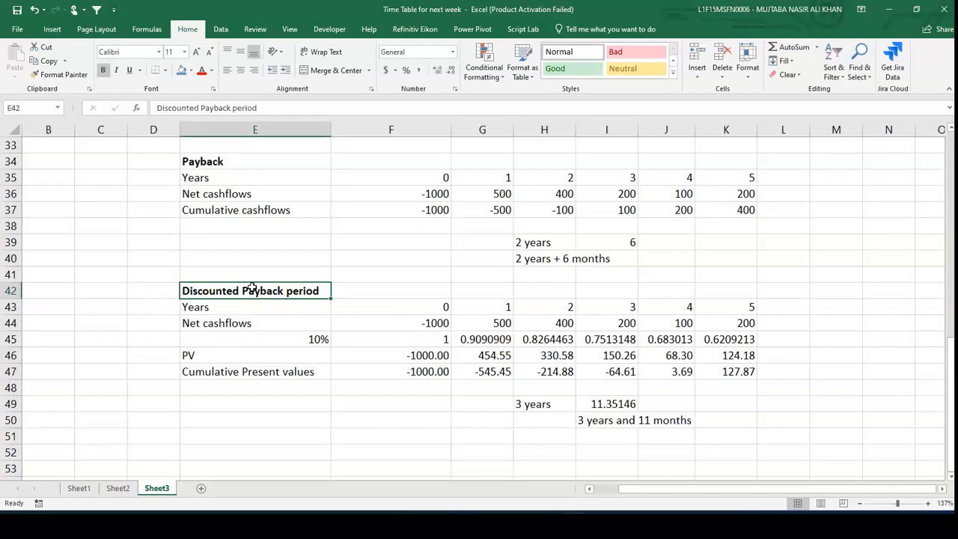
# - Add a bold Duration heading in E52
pyautogui.scroll(-2, 252, 289)
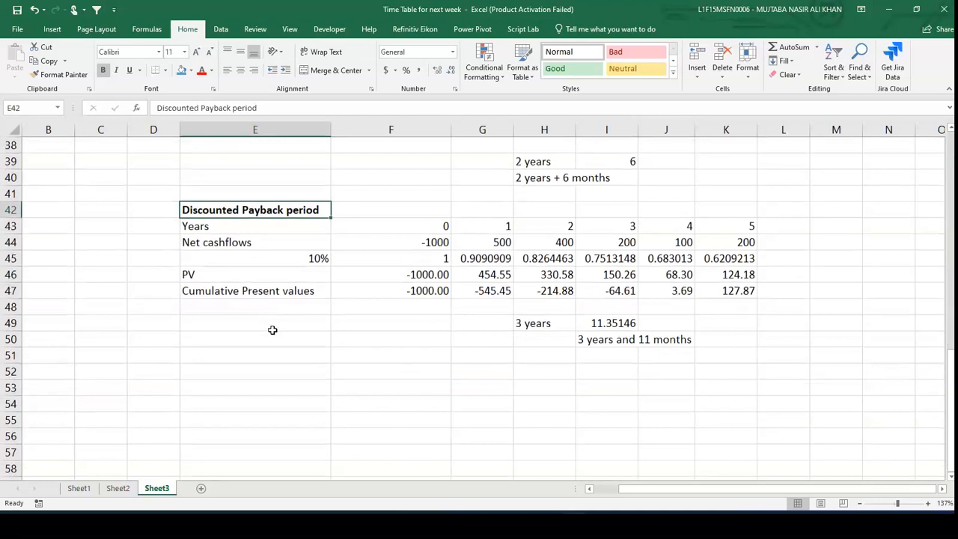
pyautogui.click(237, 368)
pyautogui.write('Duration')
pyautogui.press('Return')
pyautogui.click(237, 369)
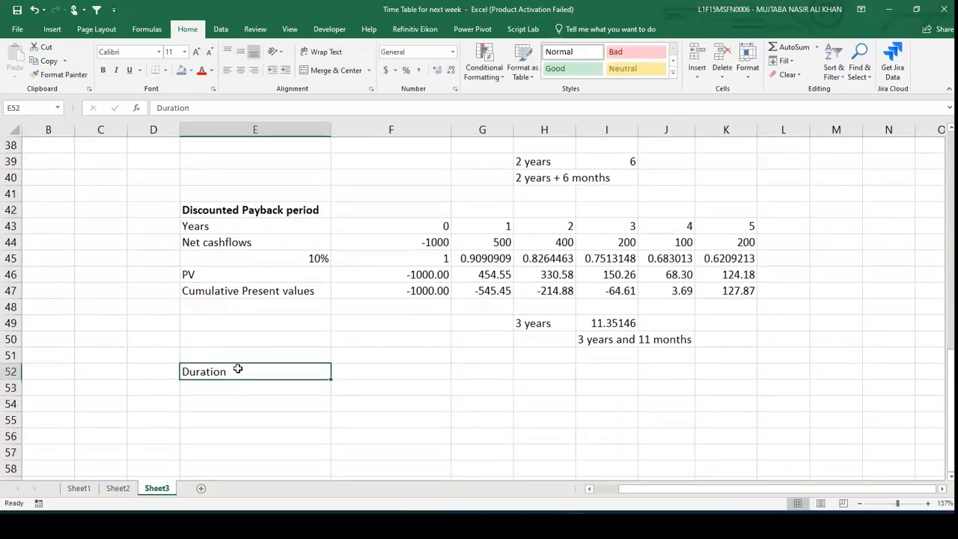
pyautogui.hotkey('ctrl', 'b')
pyautogui.press('Return')
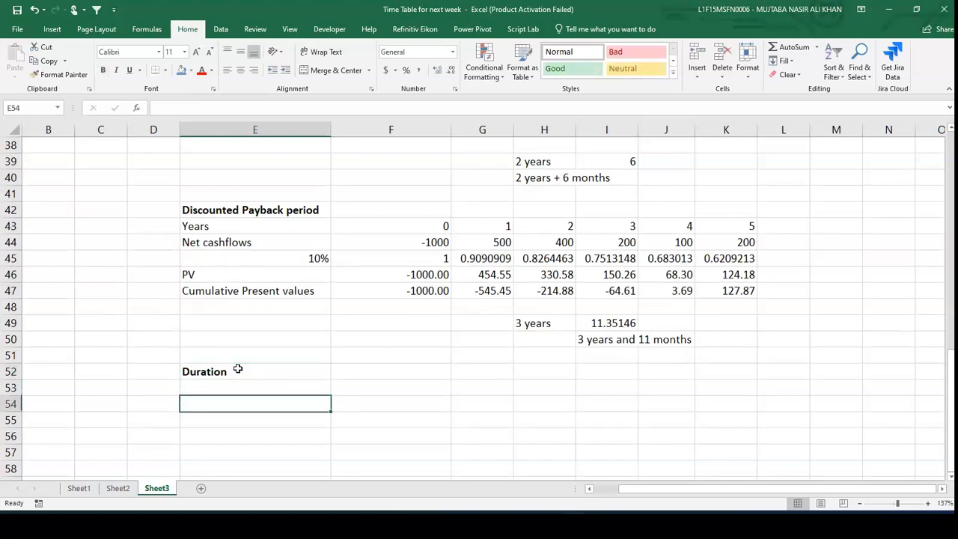
# - Link E53 to the Years label with =E43 and E54 to the PV label with =E46
pyautogui.write('=')
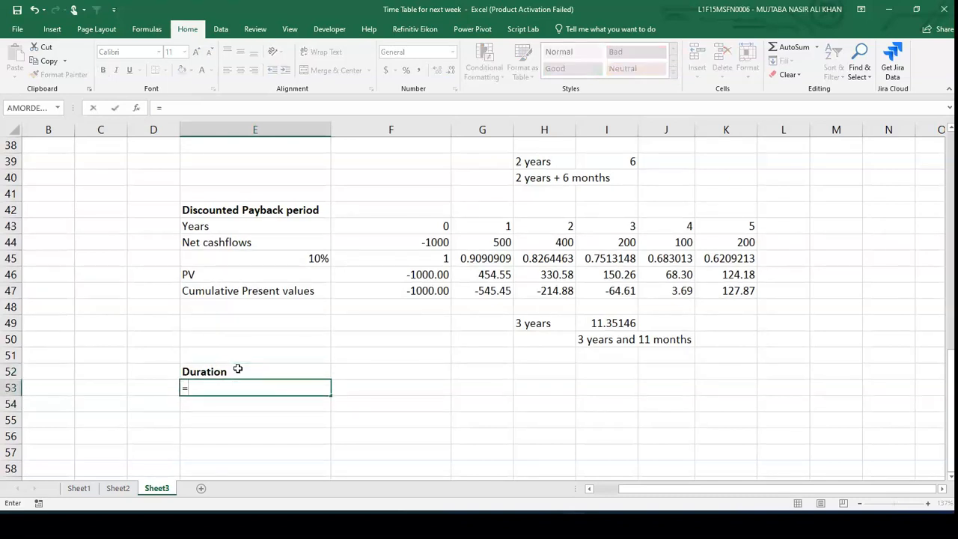
pyautogui.write('=')
pyautogui.press('BackSpace')
pyautogui.click(238, 368)
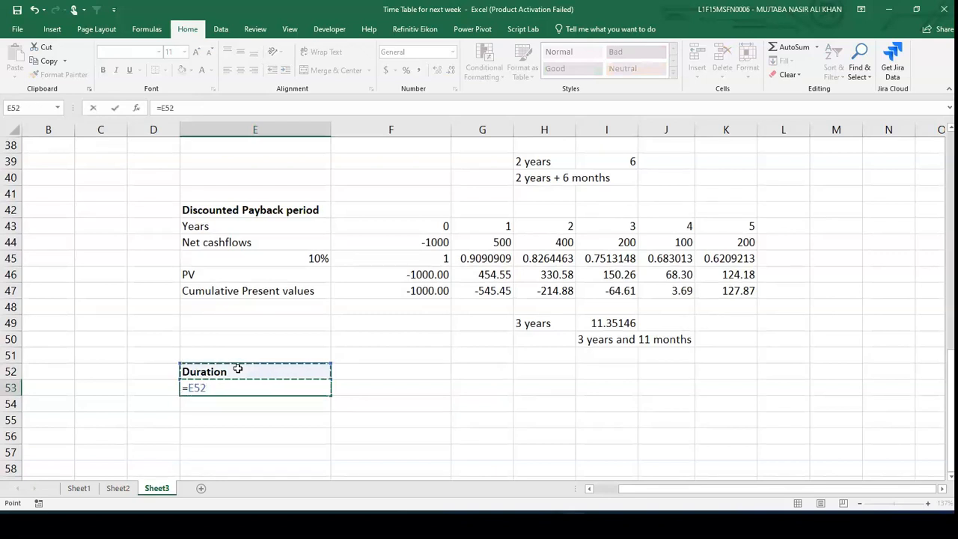
pyautogui.press('Up')
pyautogui.press('Up')
pyautogui.press('Up')
pyautogui.press('Up')
pyautogui.press('Up')
pyautogui.press('Up')
pyautogui.press('Up')
pyautogui.press('Up')
pyautogui.press('Up')
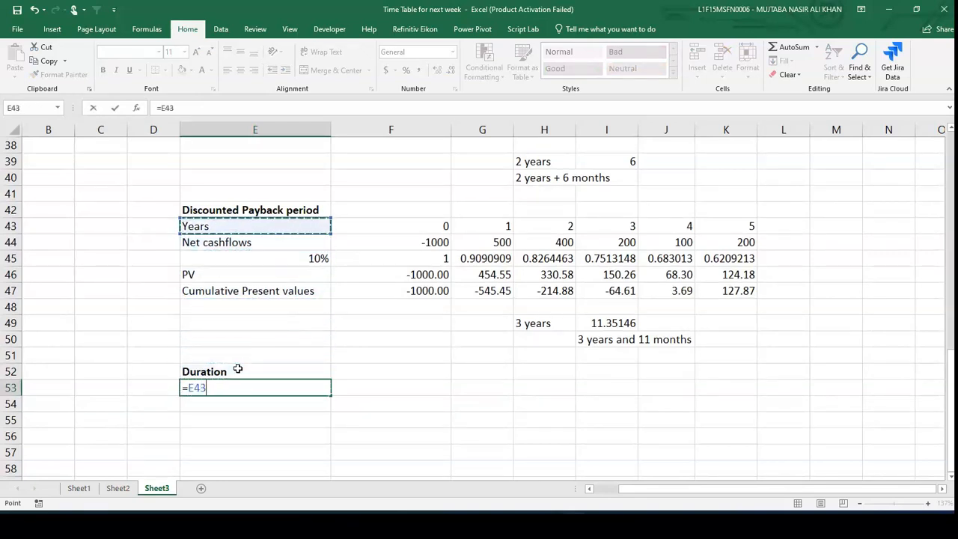
pyautogui.press('Return')
pyautogui.write('=')
pyautogui.press('Up')
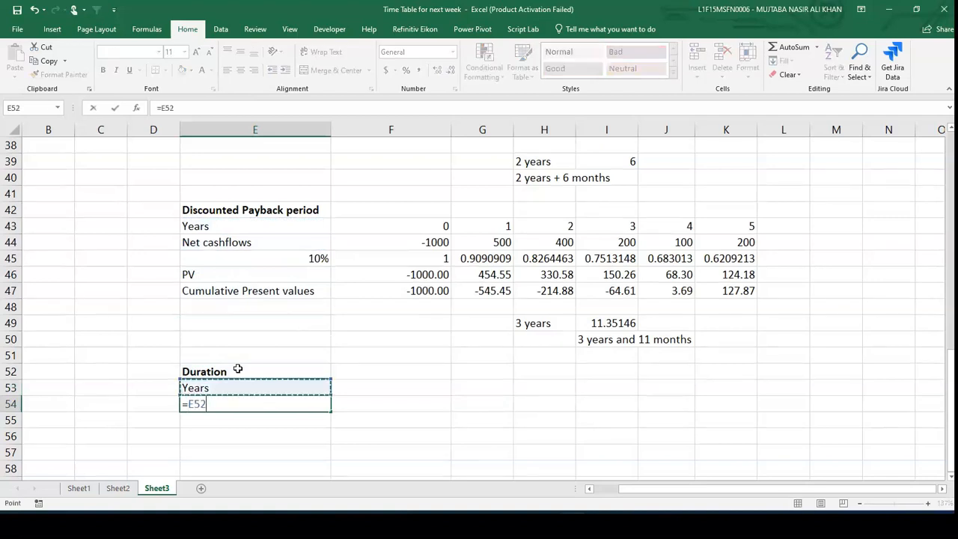
pyautogui.press('Up')
pyautogui.press('Up')
pyautogui.press('Up')
pyautogui.press('Up')
pyautogui.press('Up')
pyautogui.press('Up')
pyautogui.press('Up')
pyautogui.press('Return')
# - Copy E53:E54 across F53:K54 to pull in the year numbers and PV values
pyautogui.press('Up')
pyautogui.press('Up')
pyautogui.hotkey('shift', 'Down')
pyautogui.hotkey('ctrl', 'c')
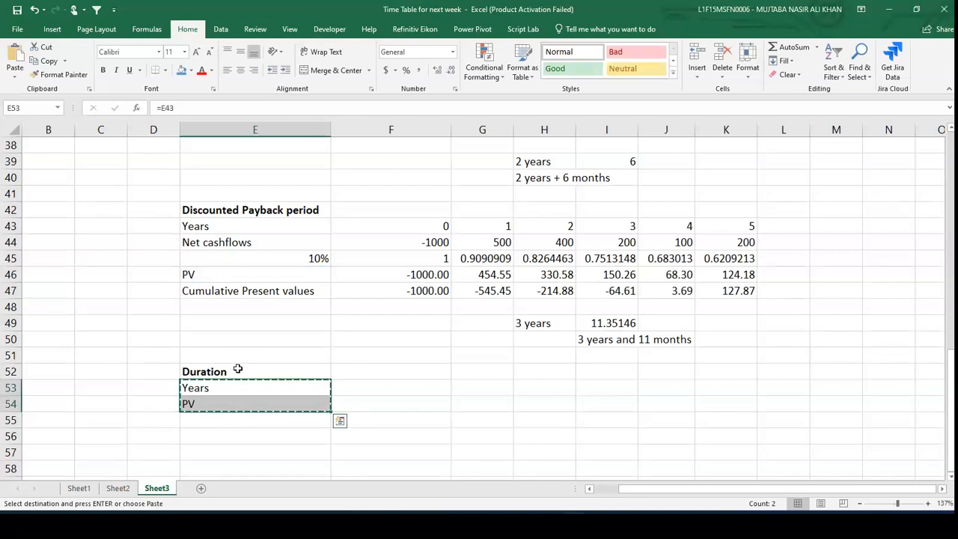
pyautogui.press('Right')
pyautogui.hotkey('shift', 'Down')
pyautogui.hotkey('shift', 'Right')
pyautogui.hotkey('shift', 'Right')
pyautogui.hotkey('shift', 'Right')
pyautogui.hotkey('shift', 'Right')
pyautogui.hotkey('shift', 'Right')
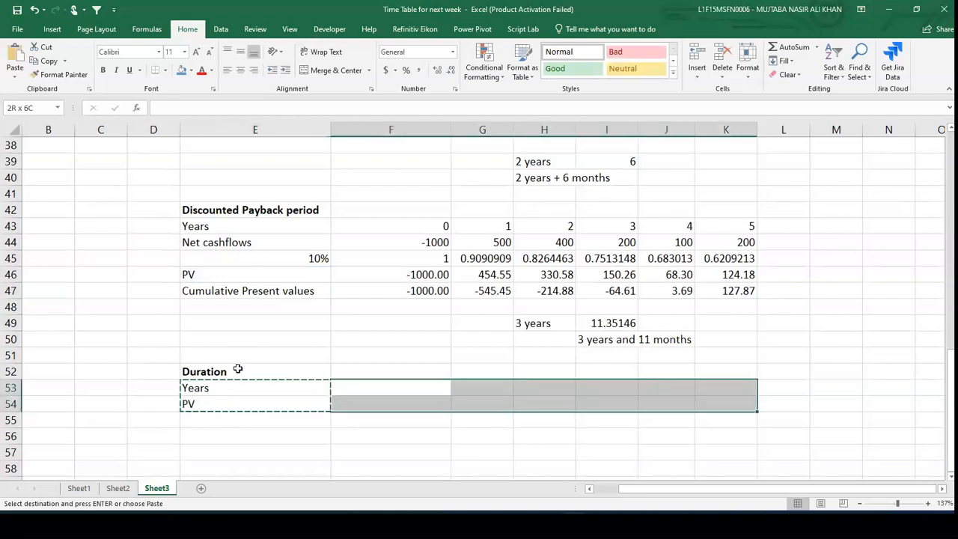
pyautogui.hotkey('ctrl', 'v')
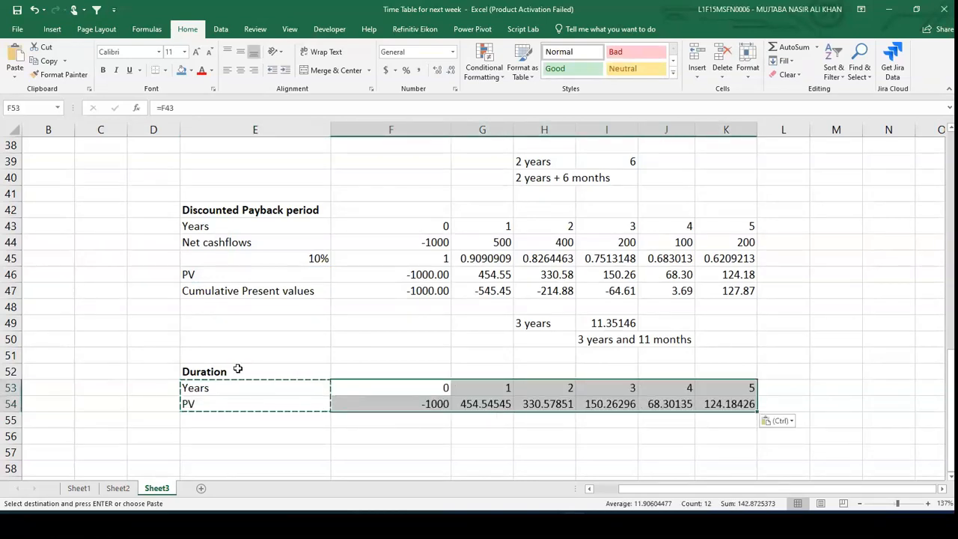
pyautogui.press('Escape')
pyautogui.scroll(-2, 237, 369)
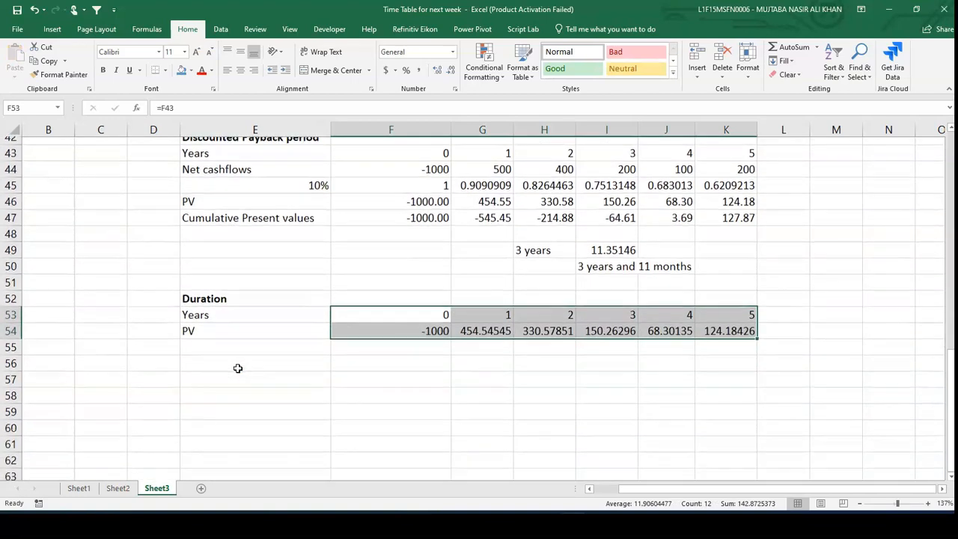
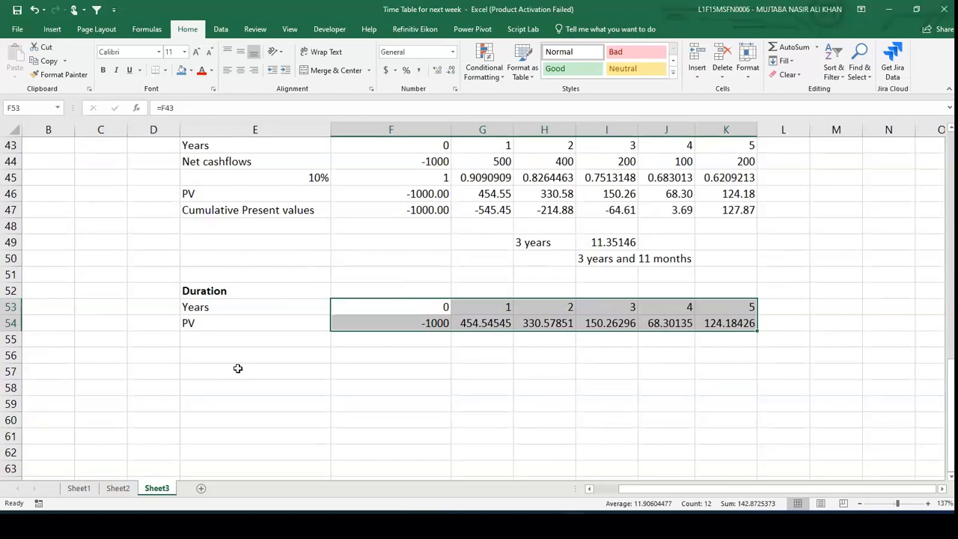
# - Total the year 1–5 PVs in L54 with a SUM of G54:K54
pyautogui.click(794, 323)
pyautogui.write('=su')
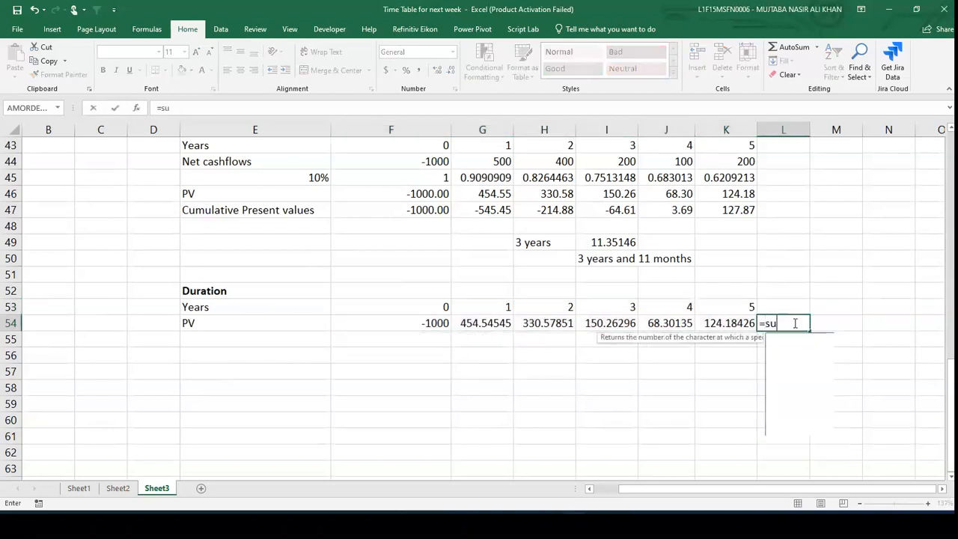
pyautogui.write('m(')
pyautogui.press('Left')
pyautogui.press('Left')
pyautogui.press('Left')
pyautogui.press('Left')
pyautogui.press('Left')
pyautogui.hotkey('shift', 'Right')
pyautogui.hotkey('shift', 'Right')
pyautogui.hotkey('shift', 'Right')
pyautogui.hotkey('shift', 'Right')
pyautogui.press('Return')
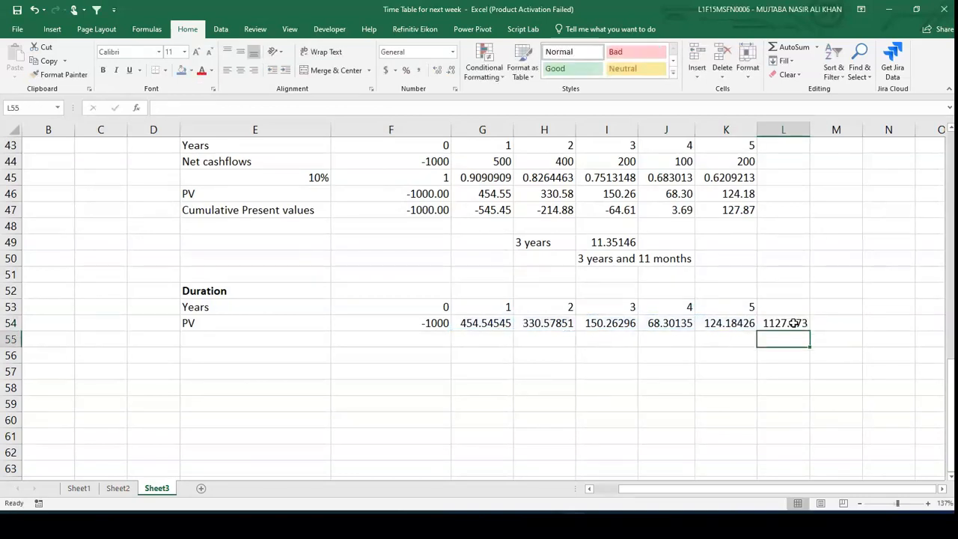
# - Reduce G54:L54 to two decimal places
pyautogui.click(466, 324)
pyautogui.hotkey('shift', 'Right')
pyautogui.hotkey('shift', 'Right')
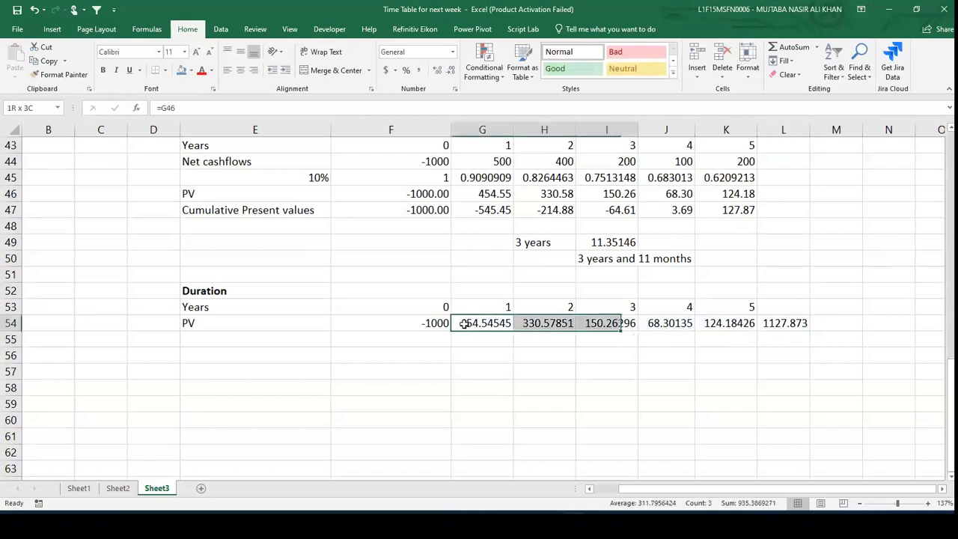
pyautogui.hotkey('shift', 'Right')
pyautogui.hotkey('shift', 'Right')
pyautogui.hotkey('shift', 'Right')
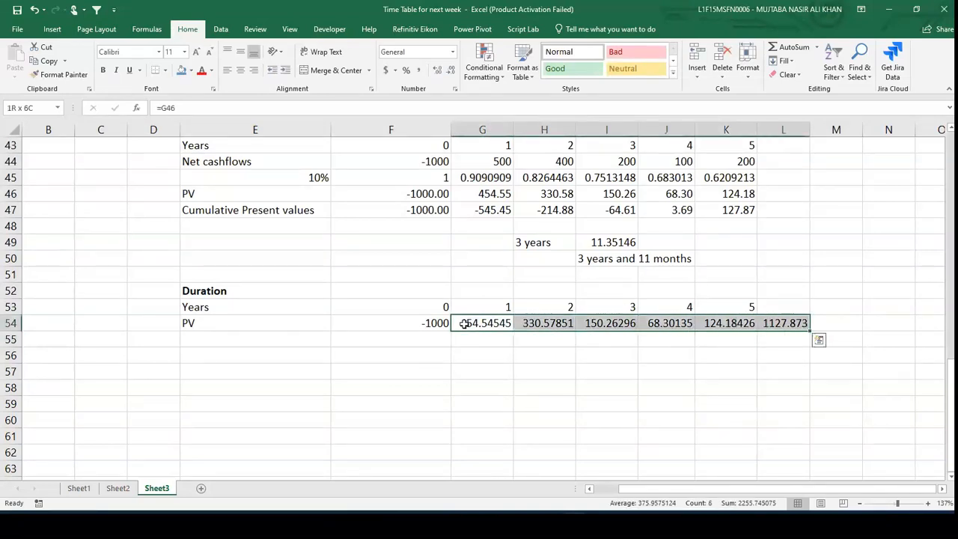
pyautogui.click(452, 70)
pyautogui.click(451, 70)
pyautogui.click(451, 70)
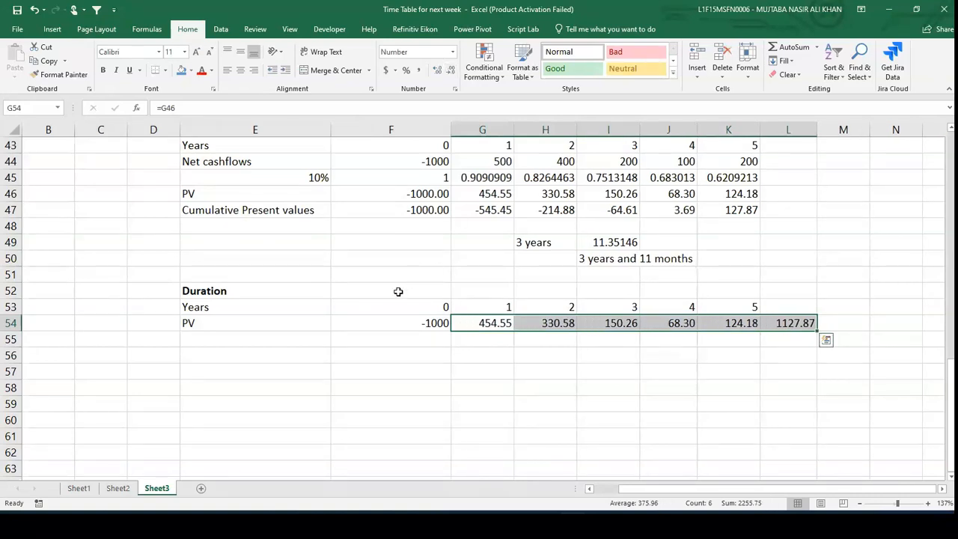
# - Weight the year 1 PV by its year in G55 with =G54*G53
pyautogui.click(289, 336)
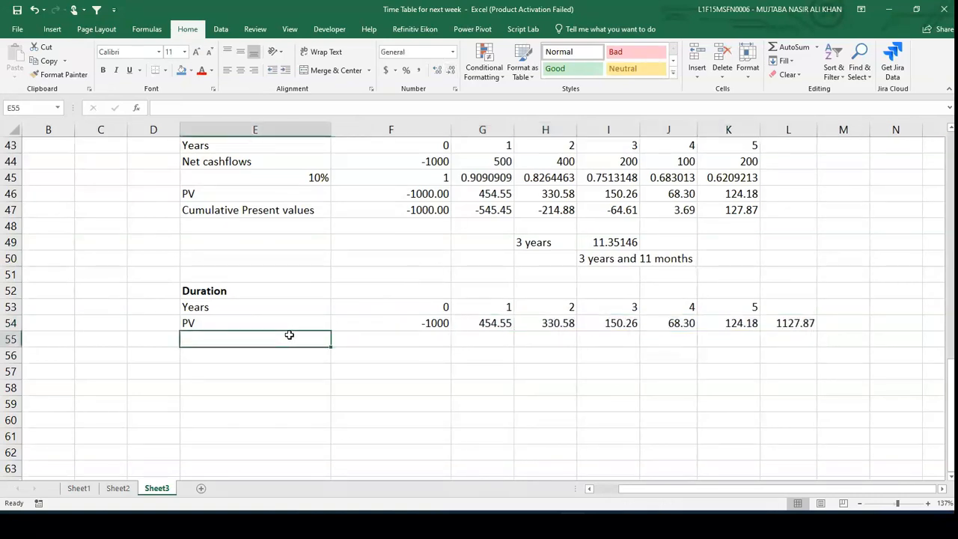
pyautogui.press('Right')
pyautogui.press('Right')
pyautogui.write('=')
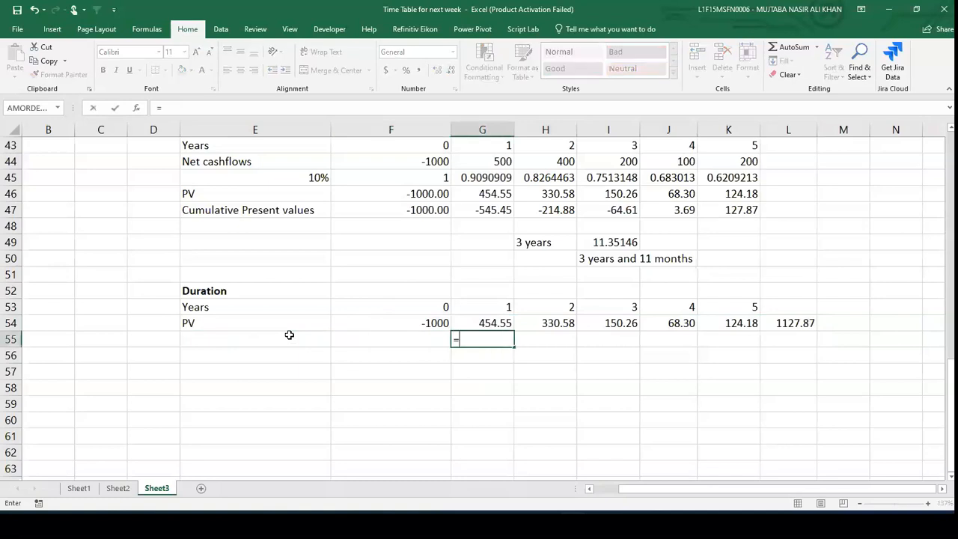
pyautogui.press('Up')
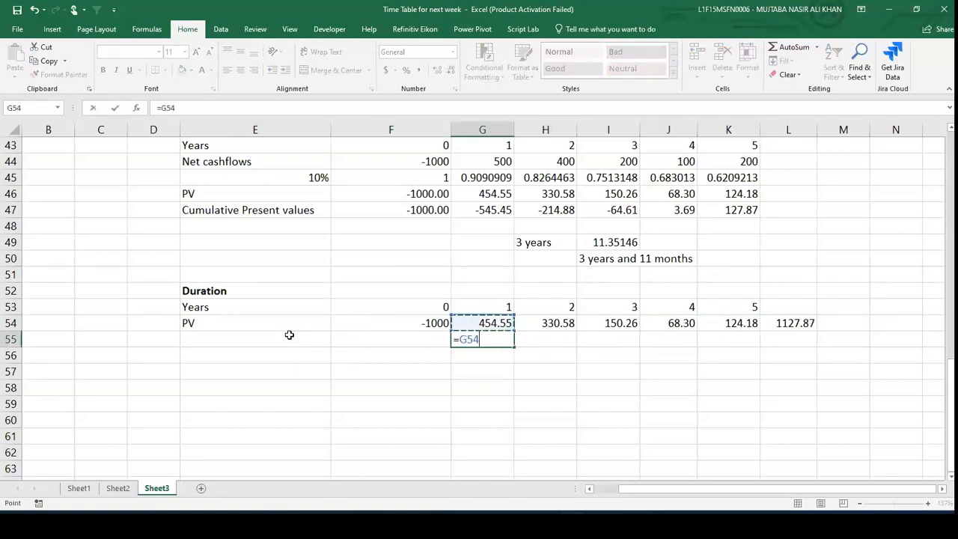
pyautogui.write('*')
pyautogui.press('Up')
pyautogui.press('Up')
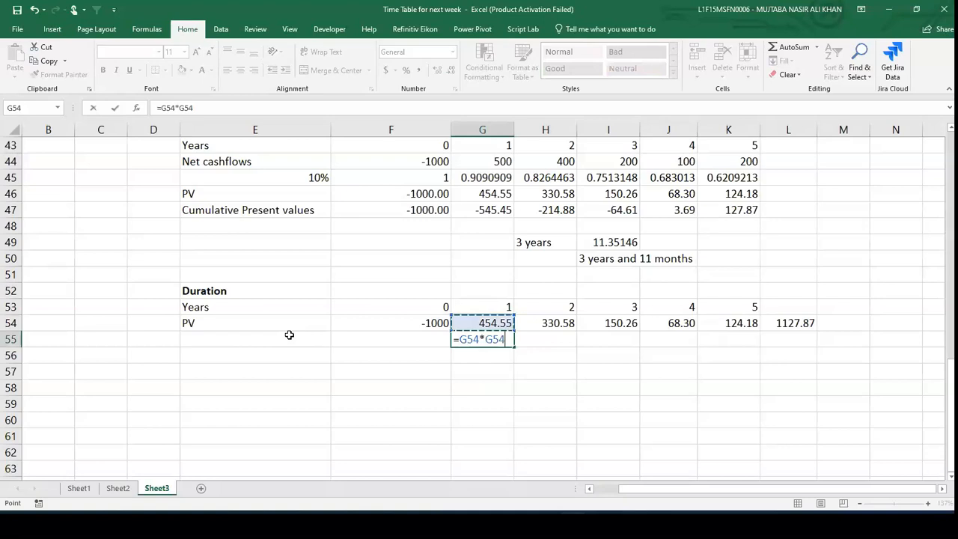
pyautogui.press('Return')
# - Copy the G55 formula across H55:K55
pyautogui.hotkey('ctrl', 'c')
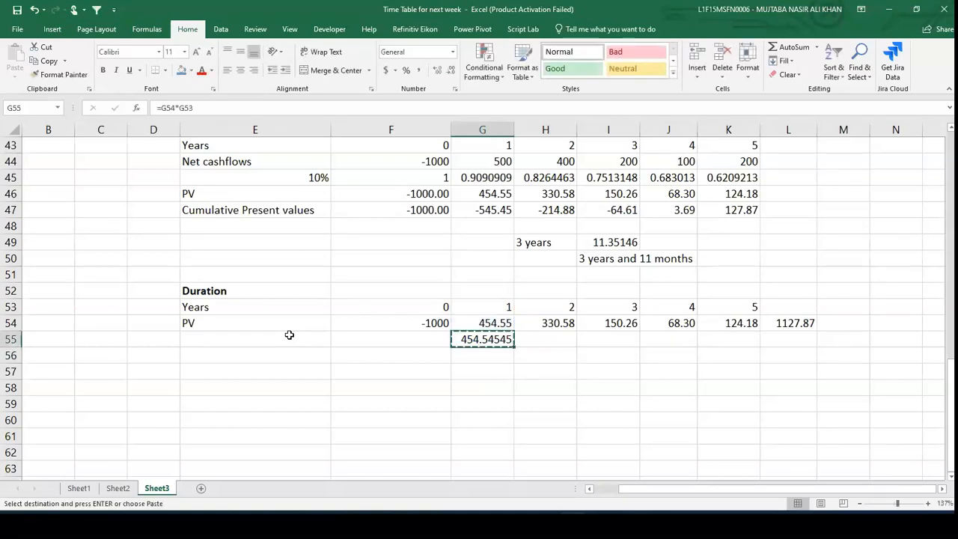
pyautogui.press('Right')
pyautogui.hotkey('shift', 'Right')
pyautogui.hotkey('shift', 'Right')
# - Reduce the weighted PVs in G55:K55 to one decimal place
pyautogui.hotkey('shift', 'Right')
pyautogui.hotkey('ctrl', 'v')
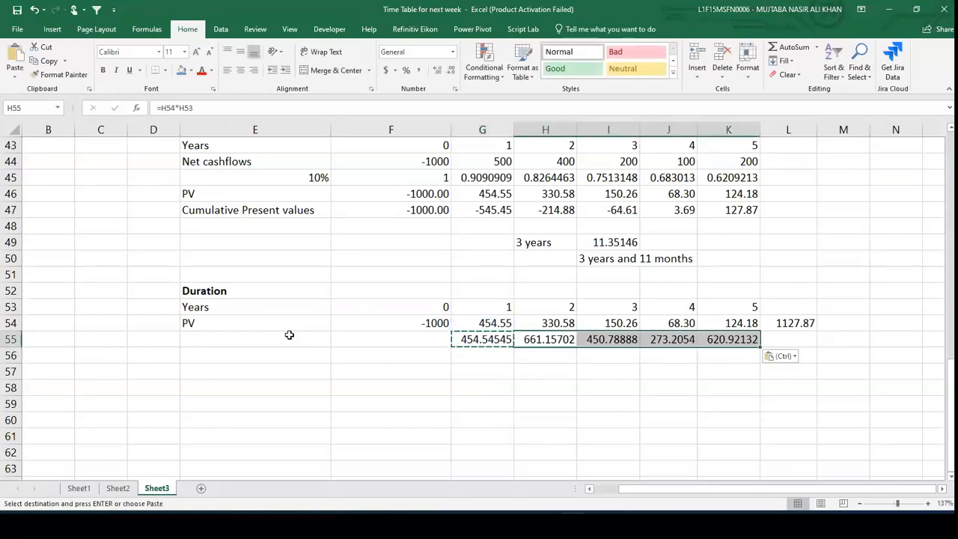
pyautogui.press('Left')
pyautogui.hotkey('shift', 'Right')
pyautogui.hotkey('shift', 'Right')
pyautogui.hotkey('shift', 'Right')
pyautogui.hotkey('shift', 'Right')
pyautogui.hotkey('shift', 'Right')
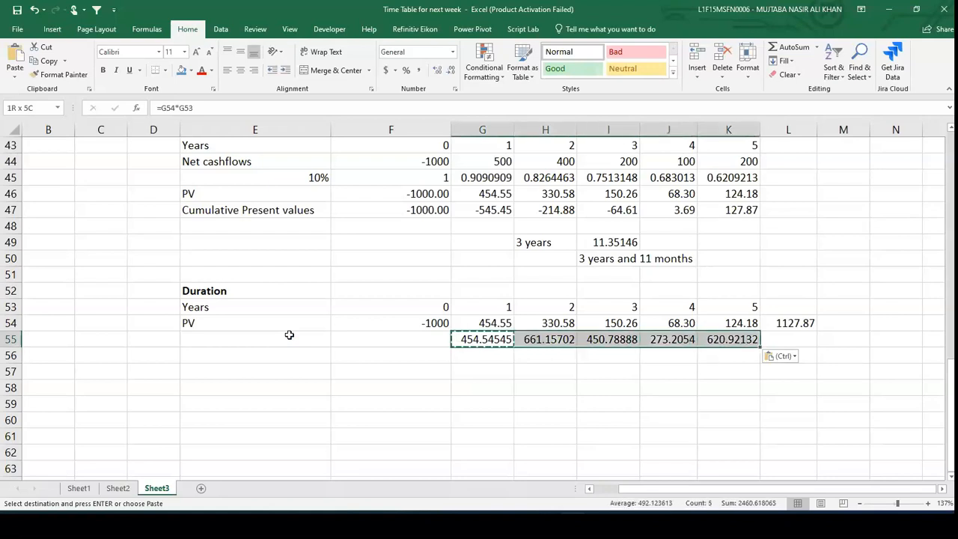
pyautogui.hotkey('shift', 'Left')
pyautogui.click(452, 70)
pyautogui.click(452, 69)
pyautogui.click(451, 70)
pyautogui.click(451, 70)
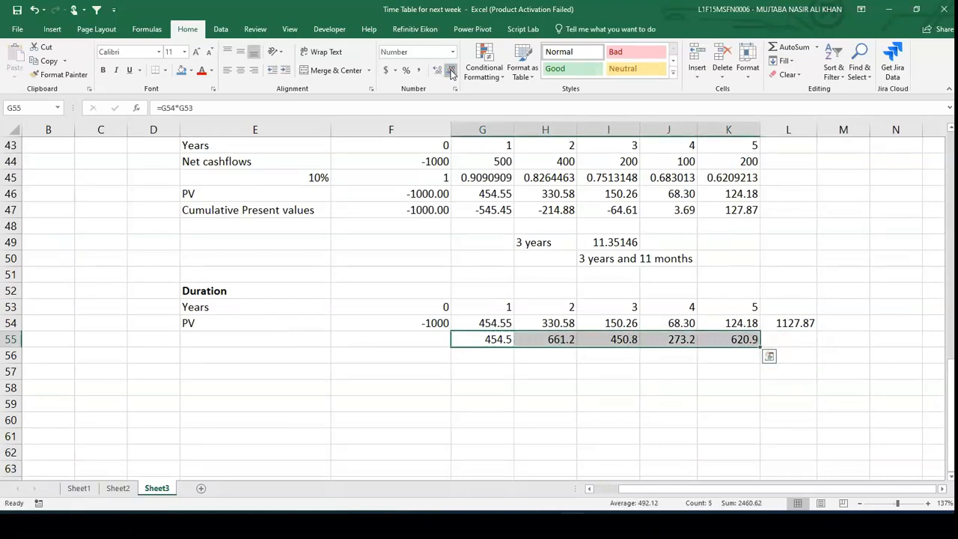
# - Total the weighted PVs in L55 with a SUM of G55:K55
pyautogui.click(779, 342)
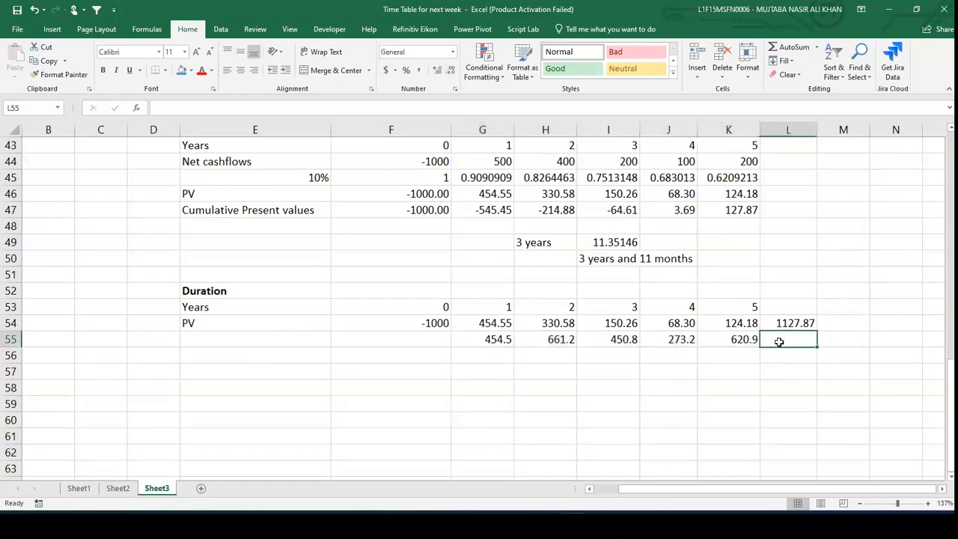
pyautogui.write('=sum(')
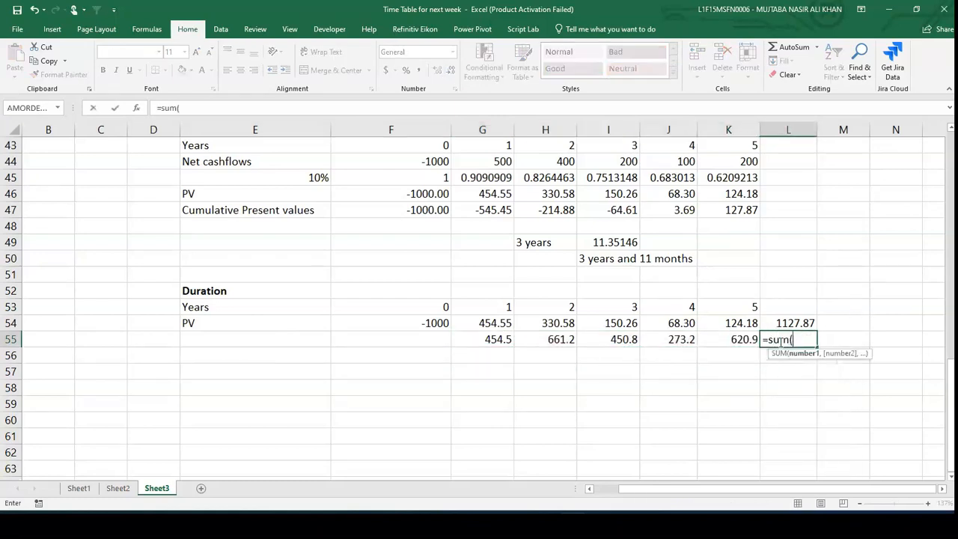
pyautogui.press('Left')
pyautogui.press('Left')
pyautogui.press('Left')
pyautogui.press('Left')
pyautogui.press('Left')
pyautogui.hotkey('shift', 'Right')
pyautogui.hotkey('shift', 'Right')
pyautogui.hotkey('shift', 'Right')
pyautogui.hotkey('shift', 'Right')
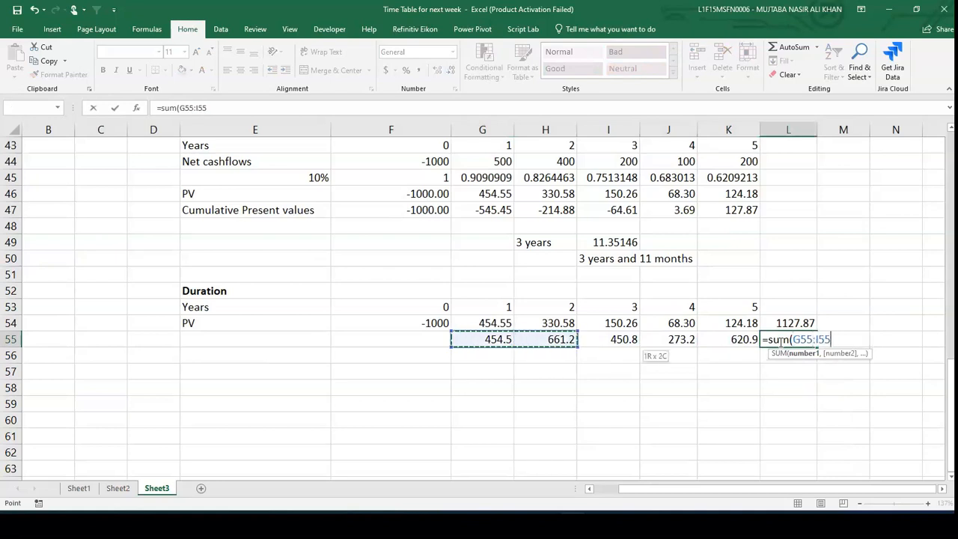
pyautogui.write(')')
pyautogui.press('Return')
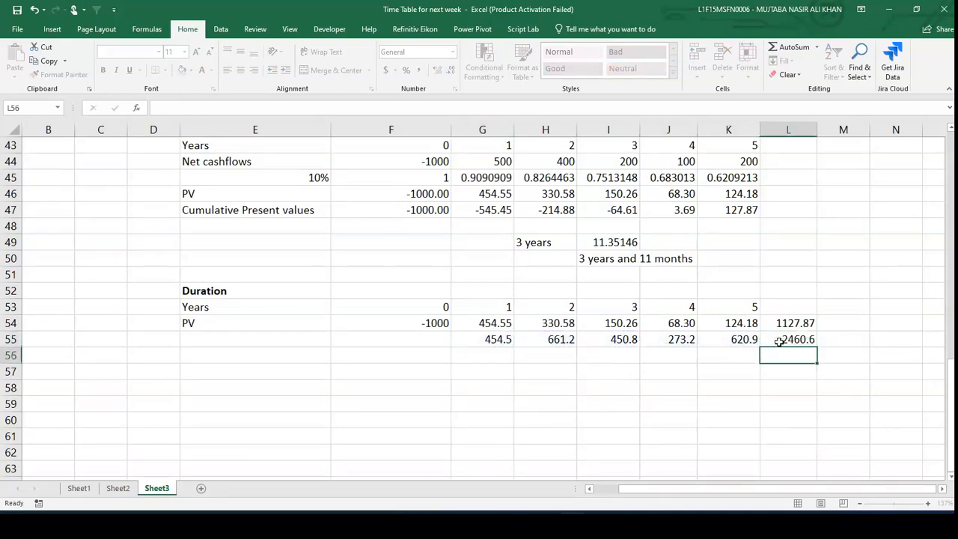
# - Label F57 as Duration
pyautogui.press('Down')
pyautogui.press('Left')
pyautogui.press('Left')
pyautogui.press('Left')
pyautogui.press('Left')
pyautogui.press('Left')
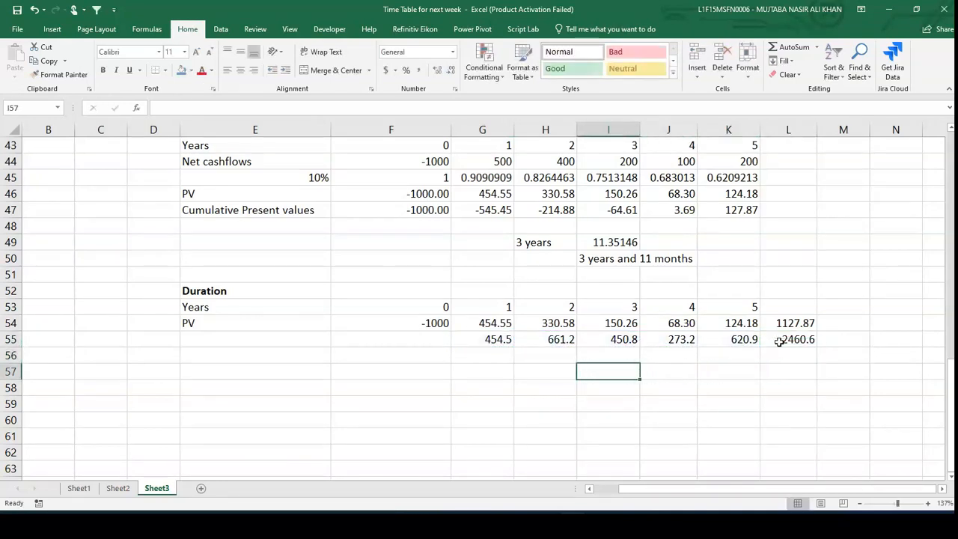
pyautogui.press('Left')
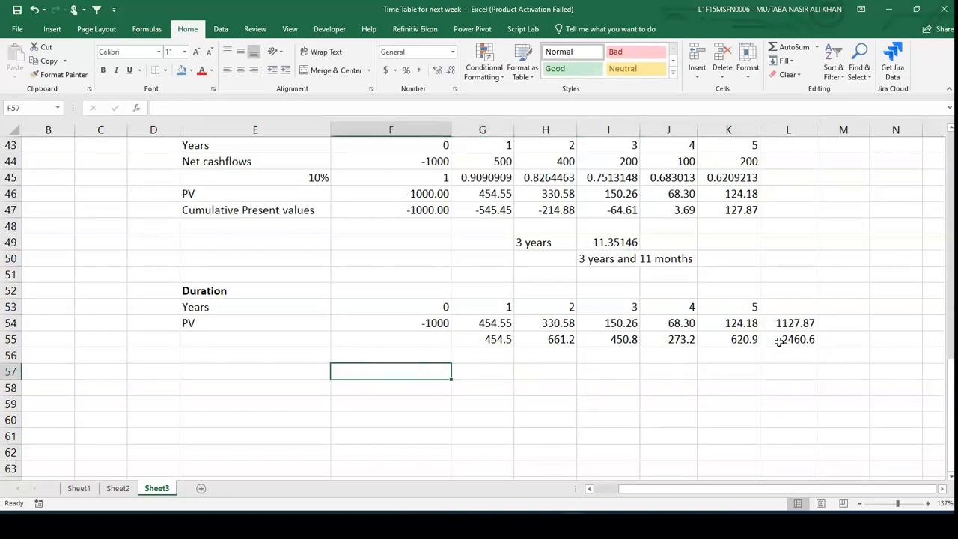
pyautogui.write('Duration')
pyautogui.press('Right')
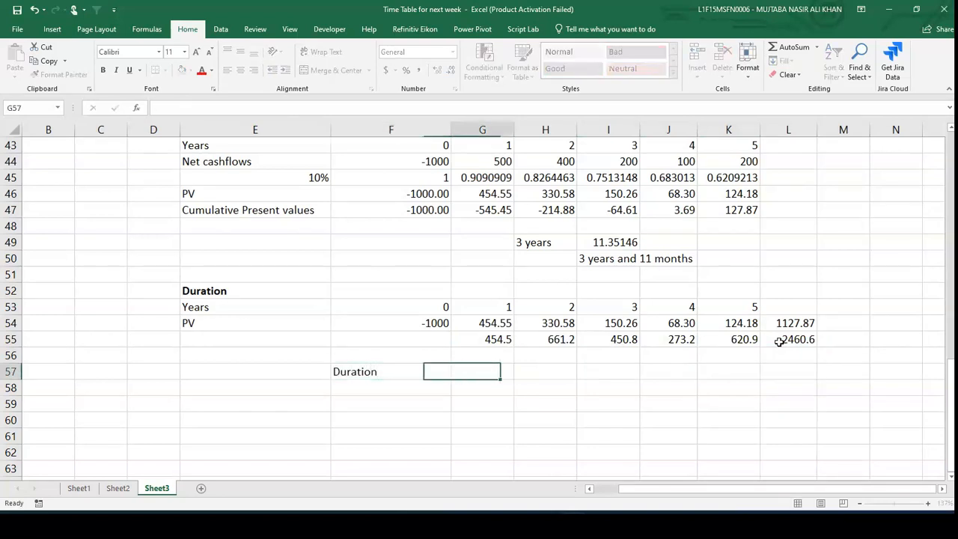
# - Compute the duration in G57 as =L55/L54
pyautogui.write('=')
pyautogui.press('Right')
pyautogui.press('Right')
pyautogui.press('Right')
pyautogui.press('Right')
pyautogui.press('Right')
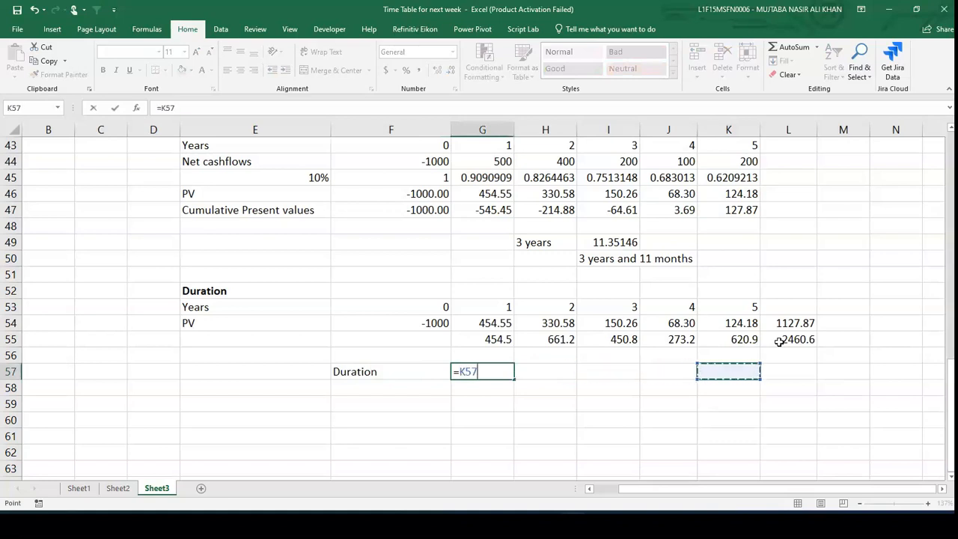
pyautogui.press('Up')
pyautogui.press('Up')
pyautogui.write('/')
pyautogui.press('Up')
pyautogui.press('Up')
pyautogui.press('Up')
pyautogui.press('Right')
pyautogui.press('Right')
pyautogui.press('Right')
pyautogui.press('Right')
pyautogui.press('Right')
pyautogui.press('Return')
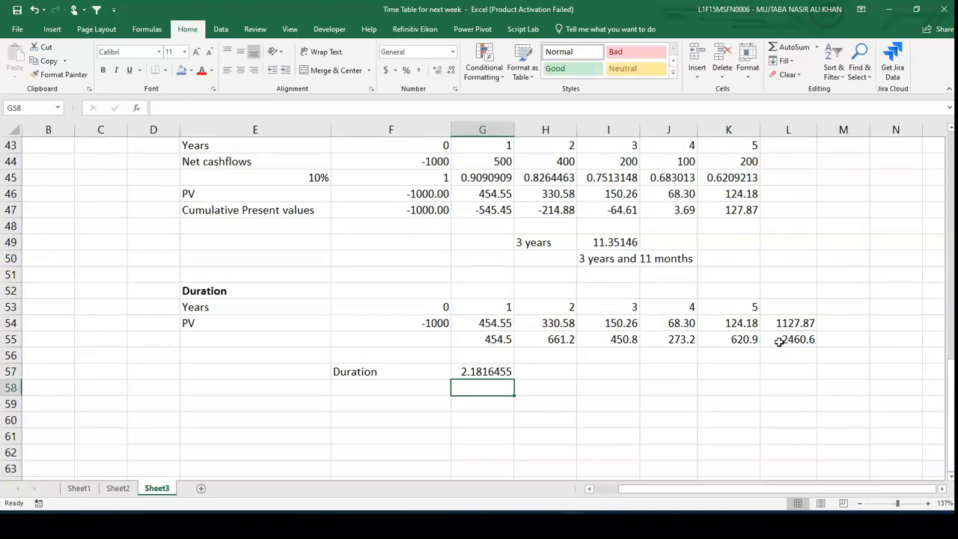
# - Reduce the duration in G57 to two decimal places
pyautogui.press('Up')
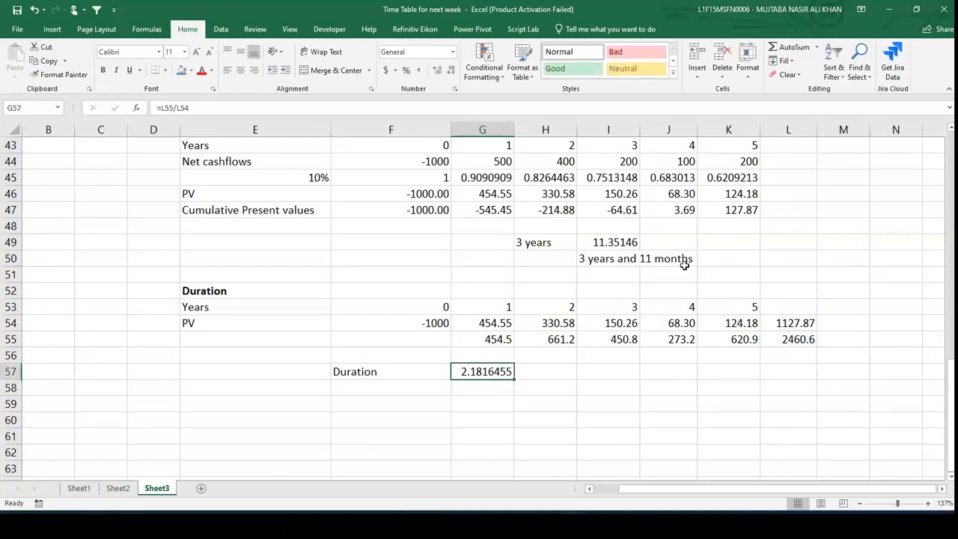
pyautogui.click(451, 69)
pyautogui.click(452, 70)
pyautogui.click(452, 70)
pyautogui.click(451, 69)
pyautogui.click(451, 70)
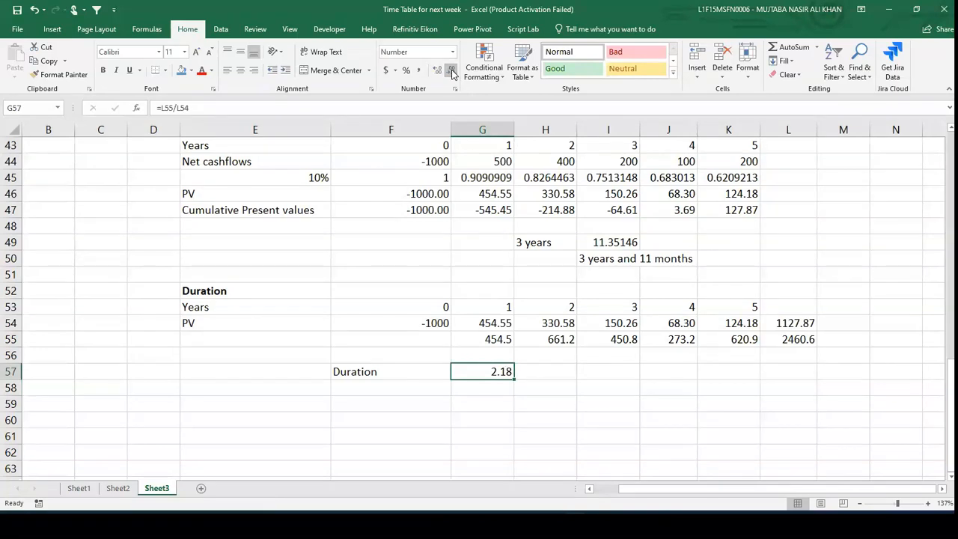
# - Link E60 to the Years label with =E53
pyautogui.scroll(-3, 452, 74)
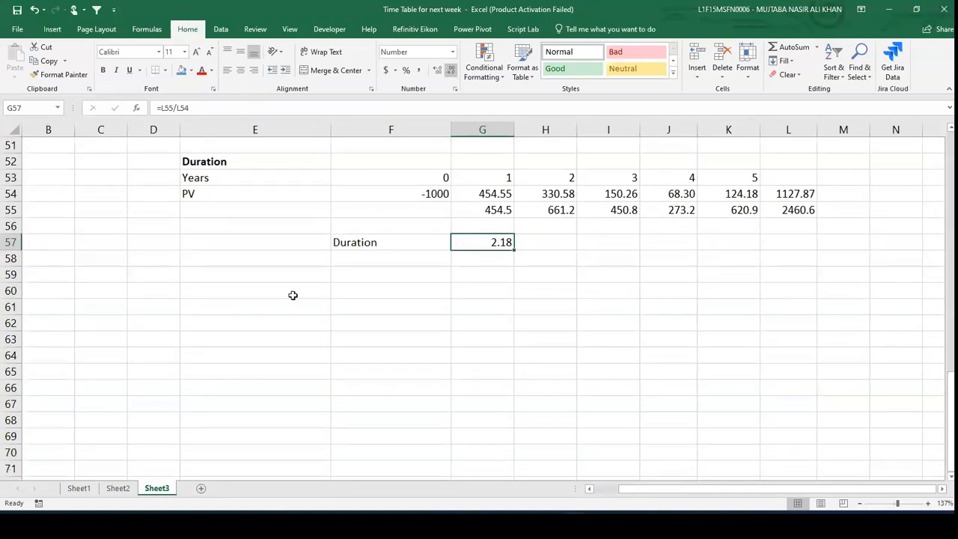
pyautogui.click(262, 288)
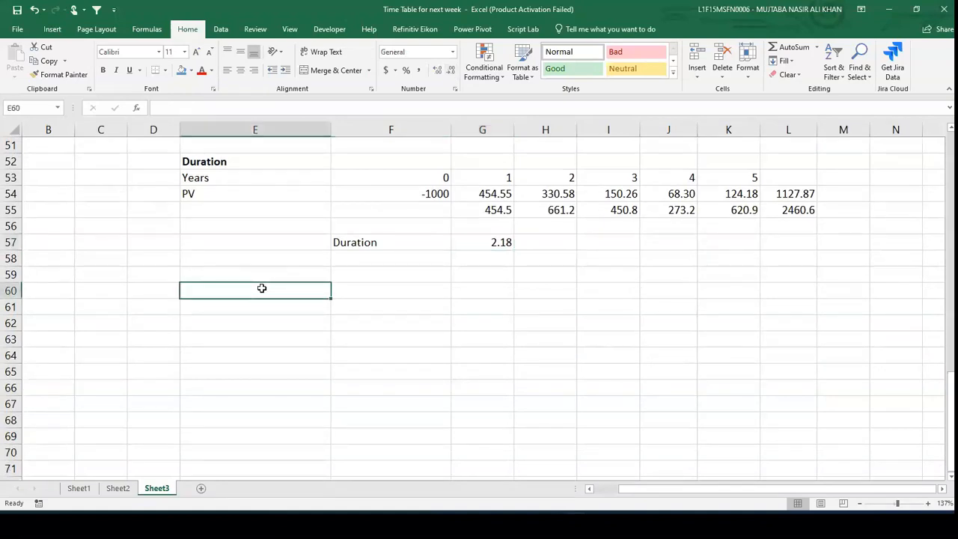
pyautogui.write('========')
pyautogui.press('BackSpace')
pyautogui.press('BackSpace')
pyautogui.press('BackSpace')
pyautogui.press('BackSpace')
pyautogui.press('BackSpace')
pyautogui.press('BackSpace')
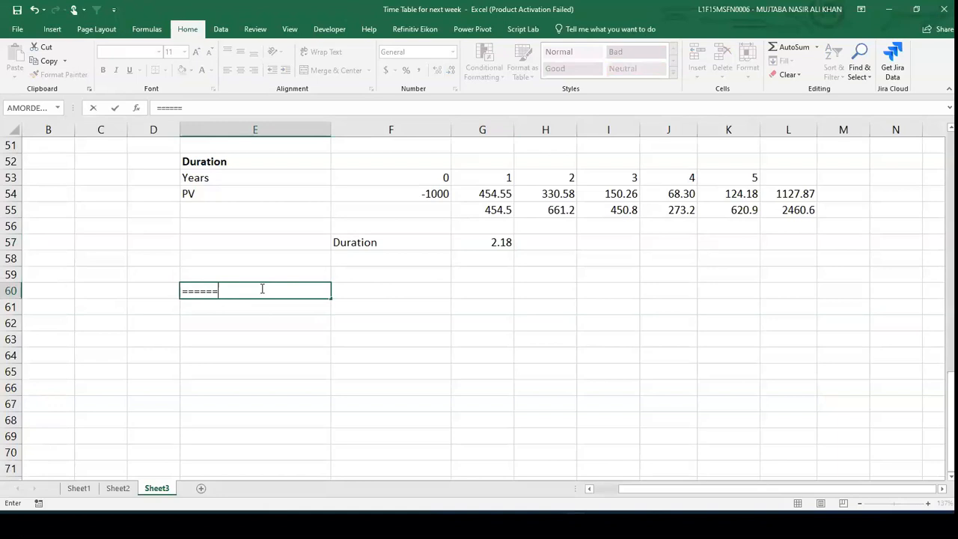
pyautogui.press('Up')
pyautogui.press('Up')
pyautogui.press('Up')
pyautogui.press('Up')
pyautogui.press('Up')
pyautogui.press('Up')
pyautogui.press('Up')
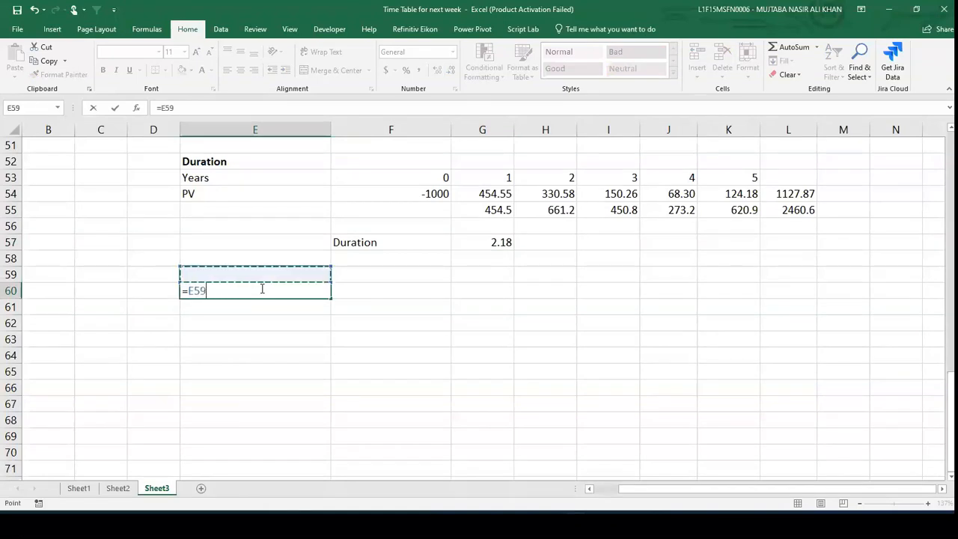
pyautogui.press('Return')
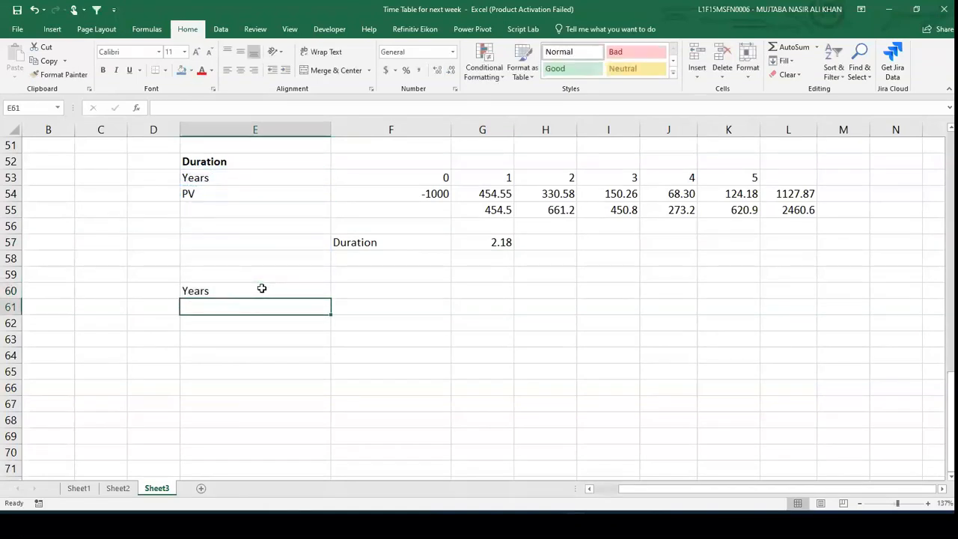
# - Link E61 to the PV label with =E54
pyautogui.write('=')
pyautogui.press('Up')
pyautogui.press('Up')
pyautogui.press('Up')
pyautogui.press('Up')
pyautogui.press('Up')
pyautogui.press('Up')
pyautogui.press('Up')
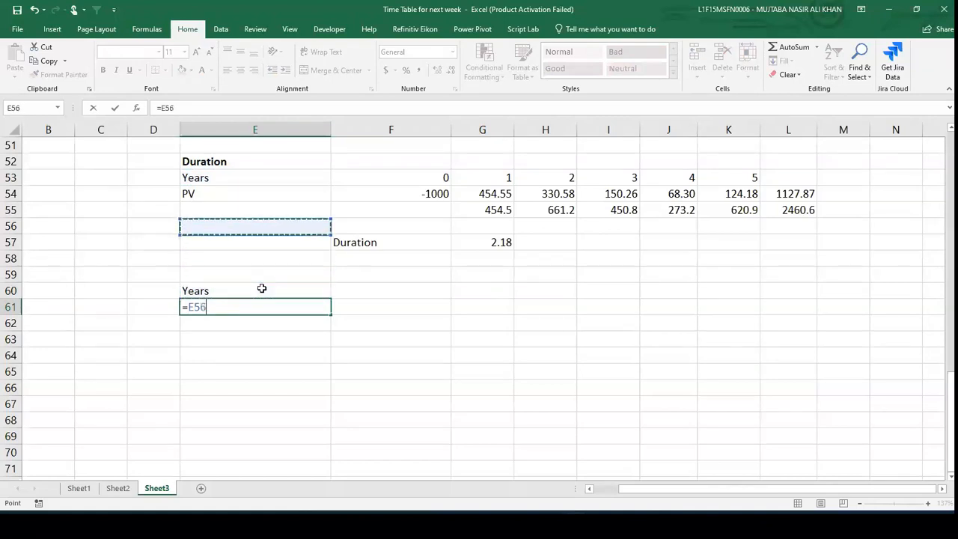
pyautogui.press('Return')
pyautogui.press('Up')
pyautogui.press('Up')
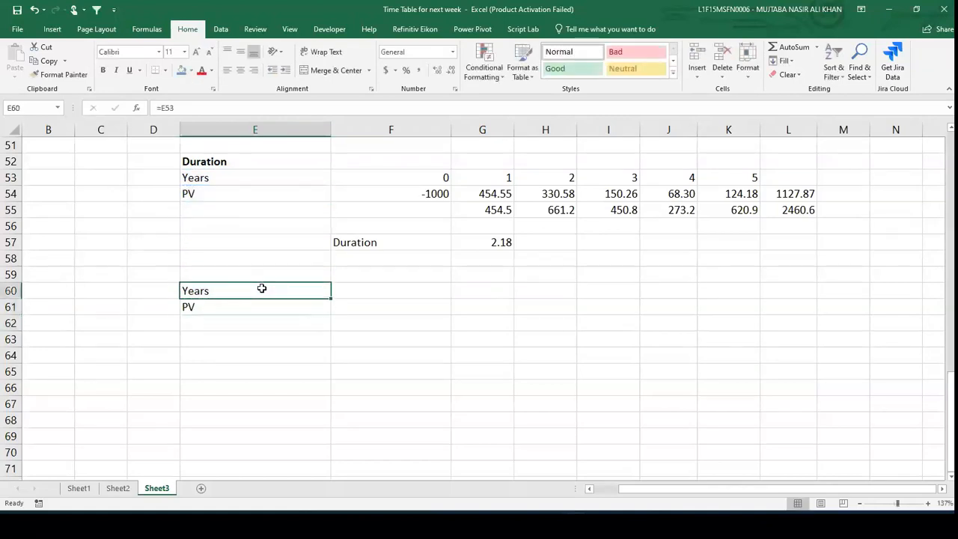
# - Copy E60:E61 across F60:K61 to pull in the year numbers and PV values
pyautogui.hotkey('shift', 'Down')
pyautogui.hotkey('ctrl', 'c')
pyautogui.press('Right')
pyautogui.hotkey('shift', 'Down')
pyautogui.hotkey('shift', 'Right')
pyautogui.hotkey('shift', 'Right')
pyautogui.hotkey('shift', 'Right')
pyautogui.hotkey('shift', 'Right')
pyautogui.hotkey('shift', 'Right')
pyautogui.hotkey('ctrl', 'v')
pyautogui.press('Down')
pyautogui.press('Down')
pyautogui.press('Up')
pyautogui.press('Right')
pyautogui.press('Right')
pyautogui.press('Right')
pyautogui.press('Right')
pyautogui.press('Right')
pyautogui.press('Right')
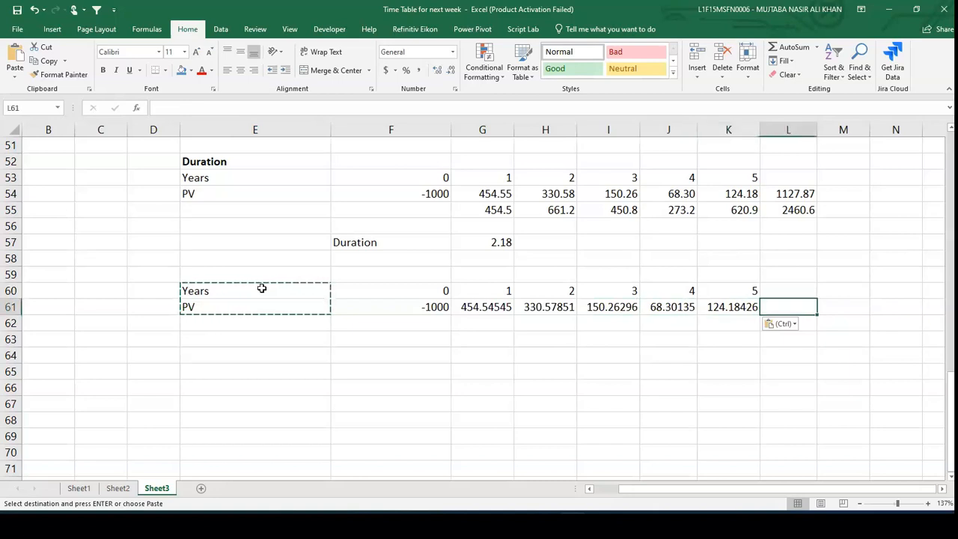
# - Enter a SUM of G61:K61 in L61
pyautogui.write('=sum')
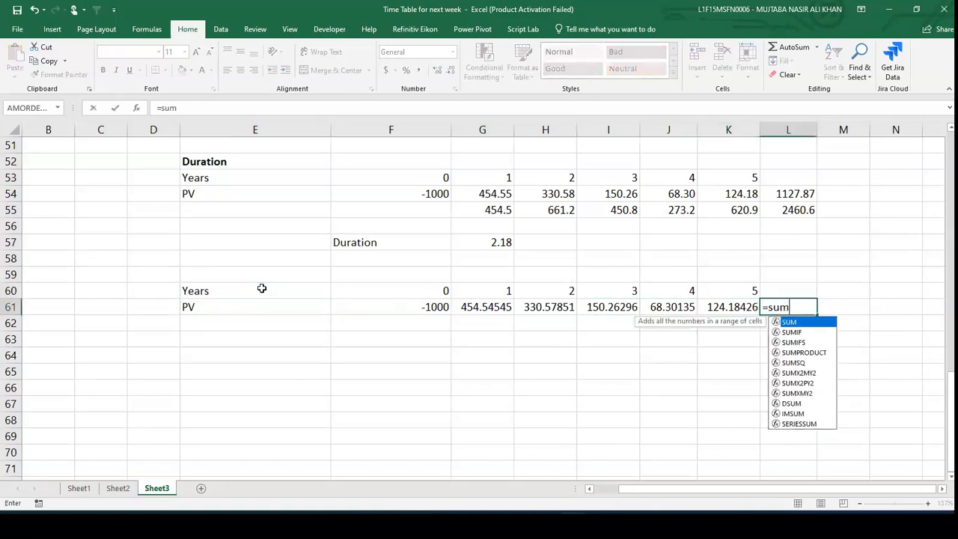
pyautogui.write('(')
pyautogui.press('Left')
pyautogui.press('Left')
pyautogui.press('Left')
pyautogui.press('Left')
pyautogui.press('Left')
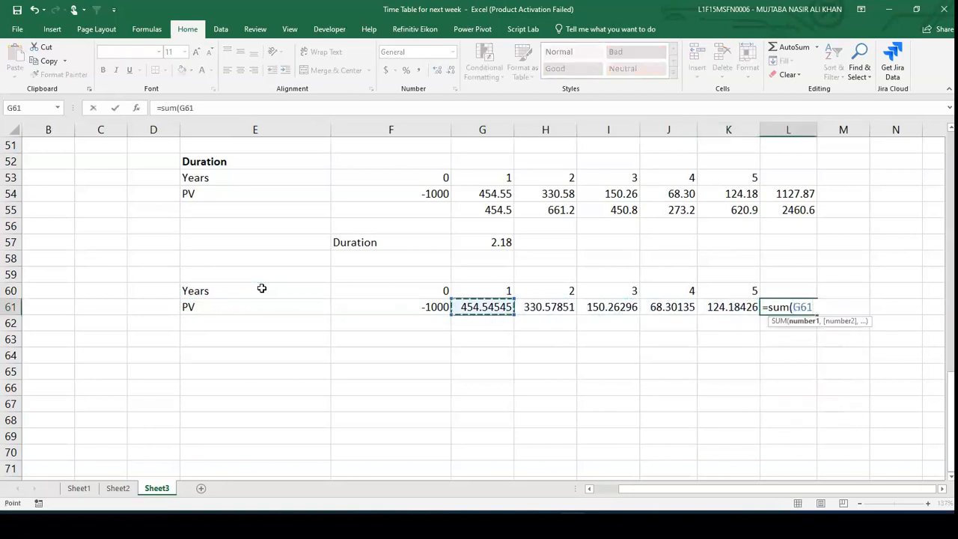
pyautogui.hotkey('shift', 'Right')
pyautogui.hotkey('shift', 'Right')
pyautogui.hotkey('shift', 'Right')
pyautogui.hotkey('shift', 'Right')
pyautogui.press('Return')
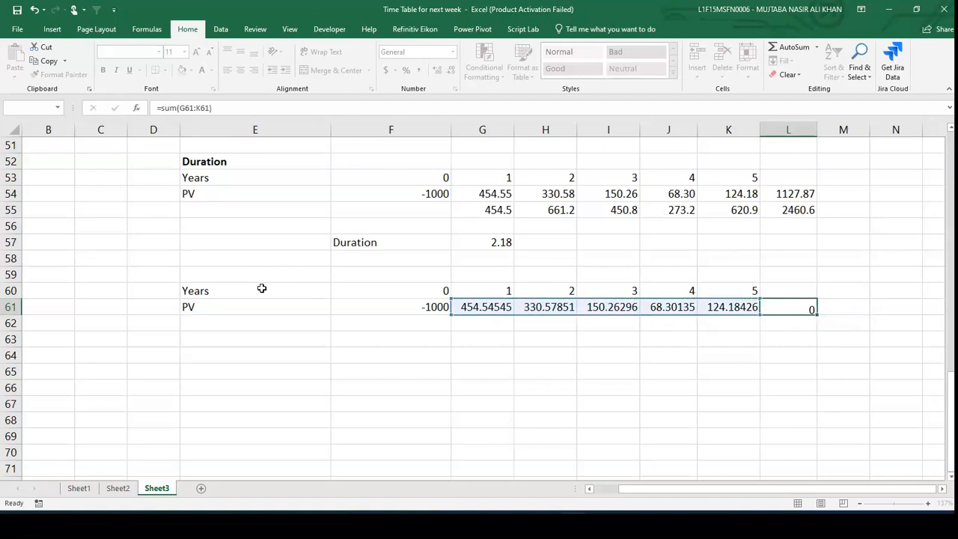
# - Label E62 as "proportion of each year"
pyautogui.press('Left')
pyautogui.press('Left')
pyautogui.press('Left')
pyautogui.press('Left')
pyautogui.press('Left')
pyautogui.press('Left')
pyautogui.press('Left')
pyautogui.press('Left')
pyautogui.press('Right')
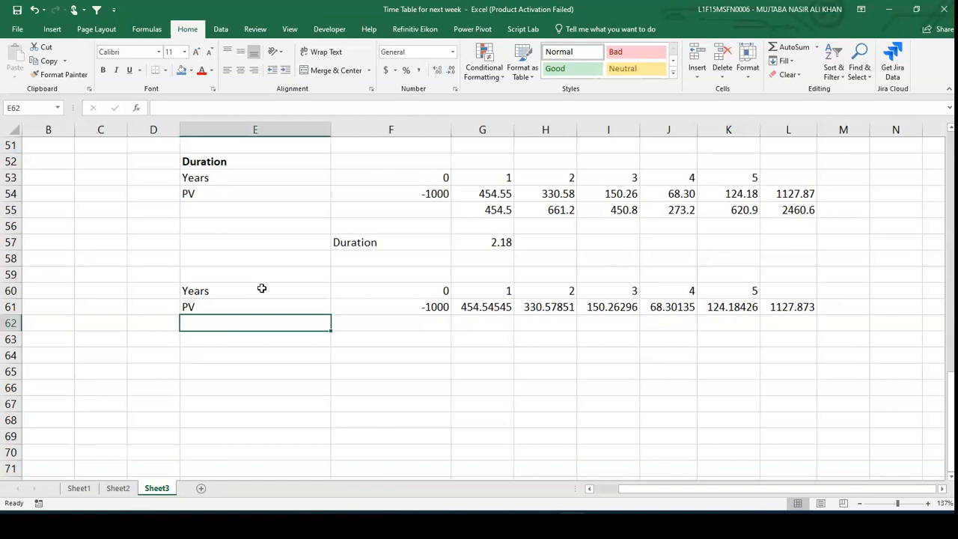
pyautogui.write('propo')
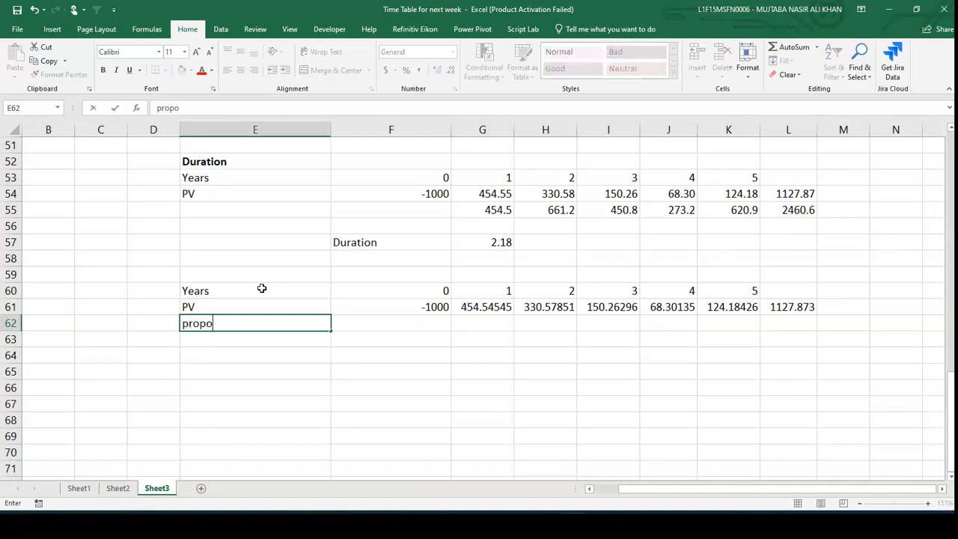
pyautogui.write('rtion of each year')
pyautogui.press('Right')
pyautogui.press('Right')
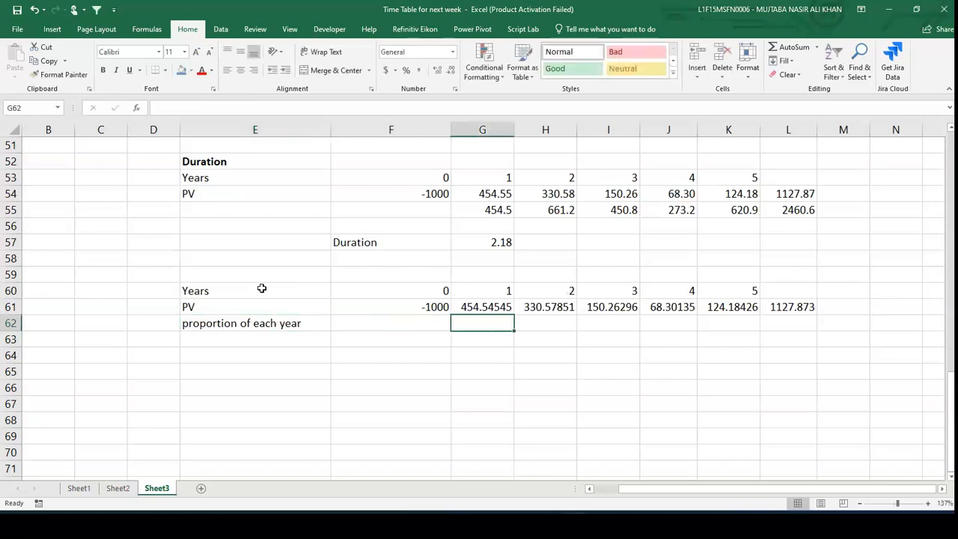
# - Enter =G61/$L$61 in G62 to get year 1's share of total PV
pyautogui.write('=')
pyautogui.press('Up')
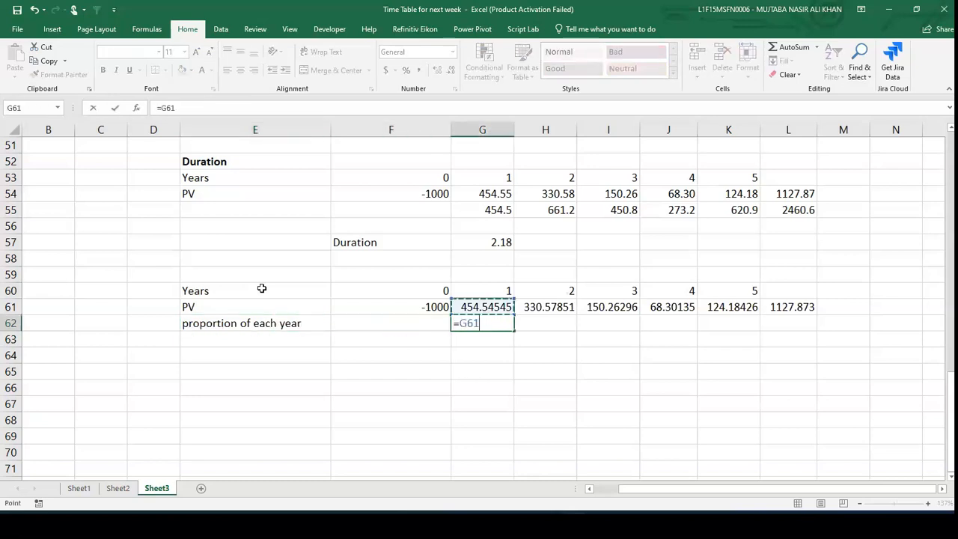
pyautogui.write('/')
pyautogui.click(782, 310)
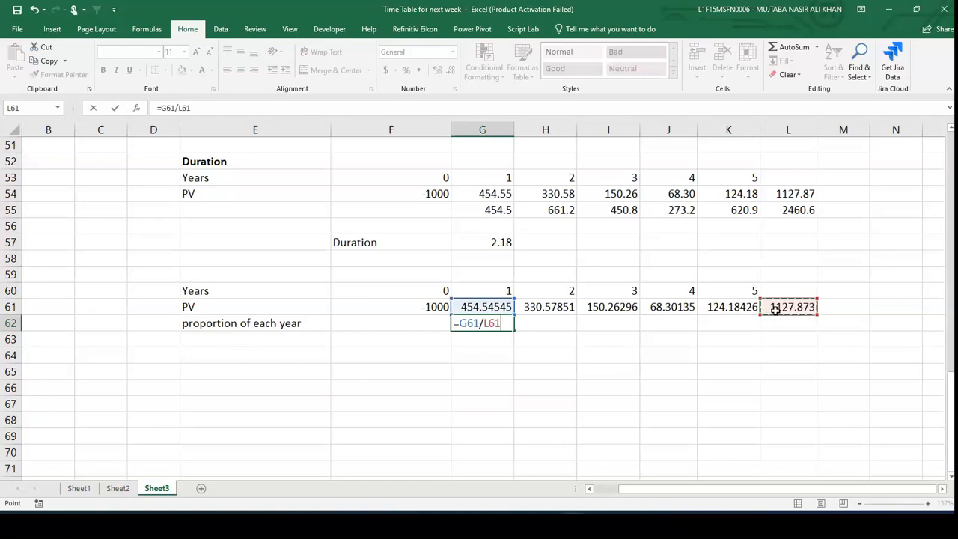
pyautogui.click(486, 325)
pyautogui.write('$L$')
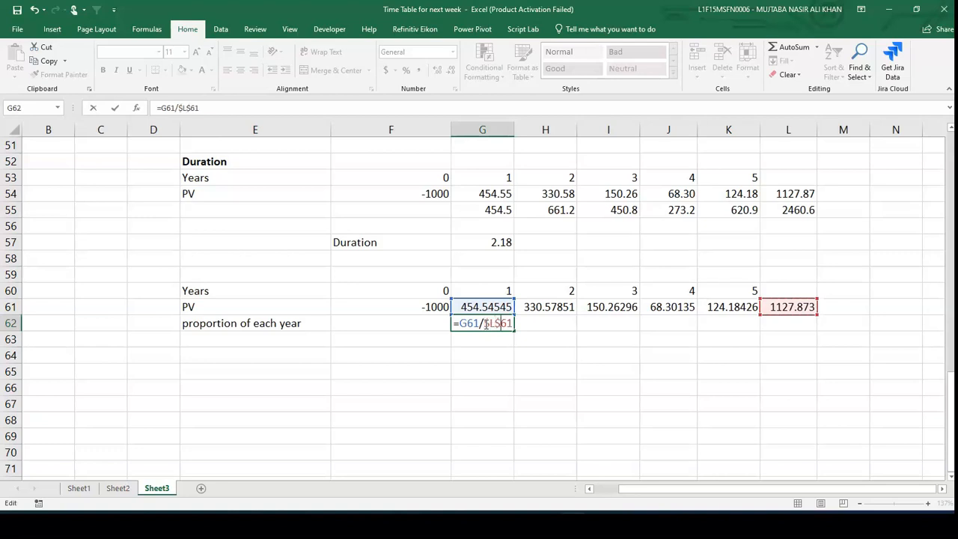
pyautogui.press('Return')
# - Copy the G62 proportion formula across H62:K62
pyautogui.click(485, 323)
pyautogui.hotkey('ctrl', 'c')
pyautogui.press('Right')
pyautogui.hotkey('shift', 'Right')
pyautogui.hotkey('shift', 'Right')
pyautogui.hotkey('shift', 'Right')
pyautogui.hotkey('shift', 'Right')
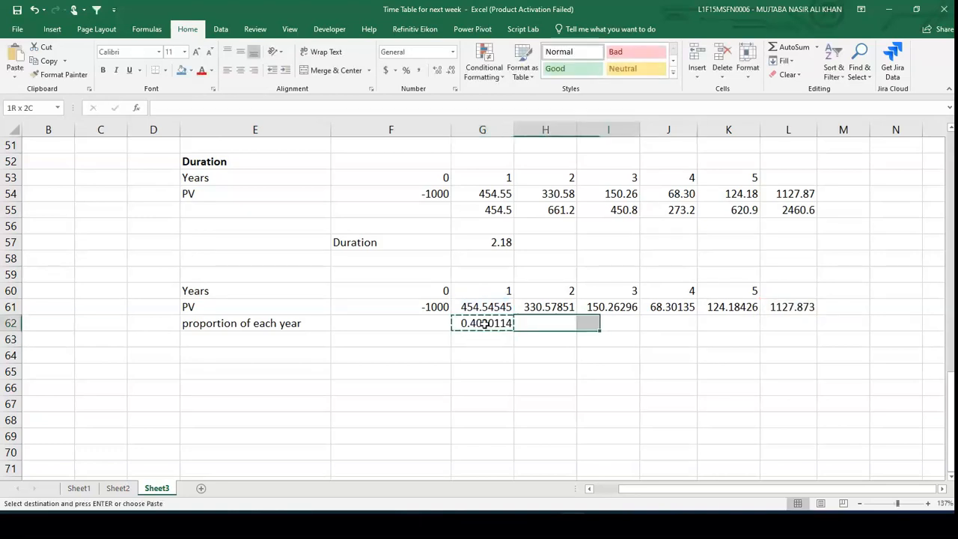
pyautogui.hotkey('shift', 'Left')
pyautogui.hotkey('ctrl', 'v')
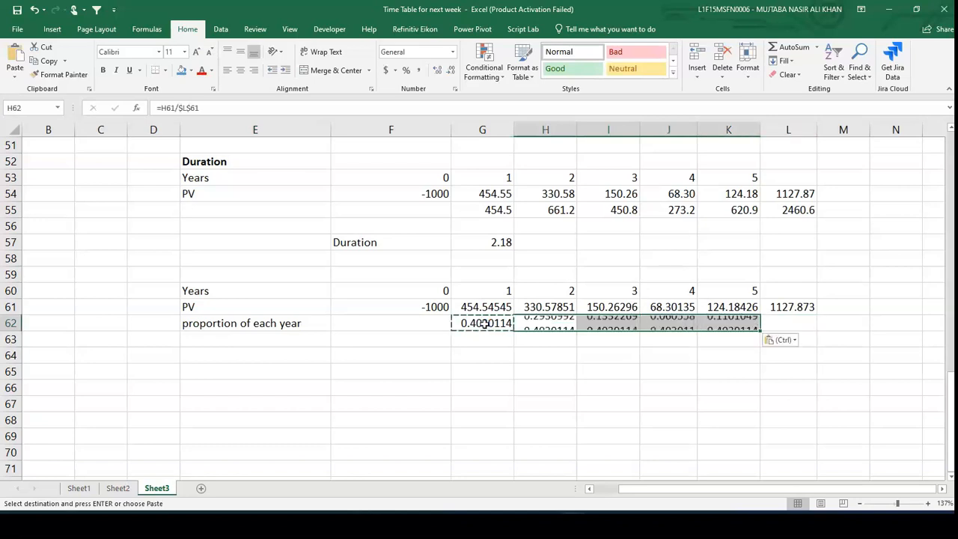
# - Label E63 as "weighted avg years"
pyautogui.press('Down')
pyautogui.press('Left')
pyautogui.press('Left')
pyautogui.press('Left')
pyautogui.press('Left')
pyautogui.press('Right')
pyautogui.write('weighte')
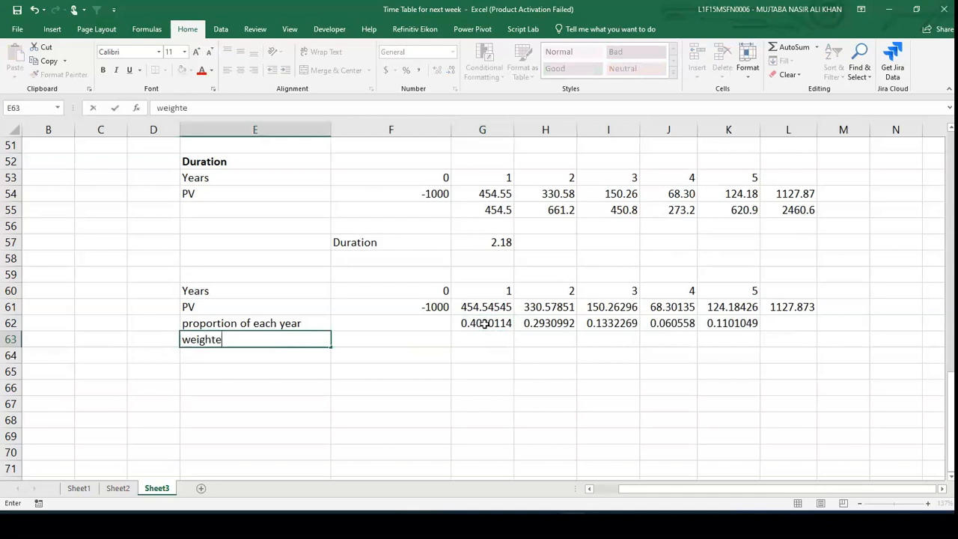
pyautogui.write('d avg years')
pyautogui.press('Right')
pyautogui.press('Right')
# - Enter =G62*G60 in G63 to weight year 1 by its proportion
pyautogui.write('=')
pyautogui.click(485, 324)
pyautogui.write('*')
pyautogui.press('Up')
pyautogui.press('Up')
pyautogui.press('Up')
pyautogui.press('Return')
# - Copy the G63 weighted-year formula across H63:K63
pyautogui.press('Up')
pyautogui.hotkey('ctrl', 'c')
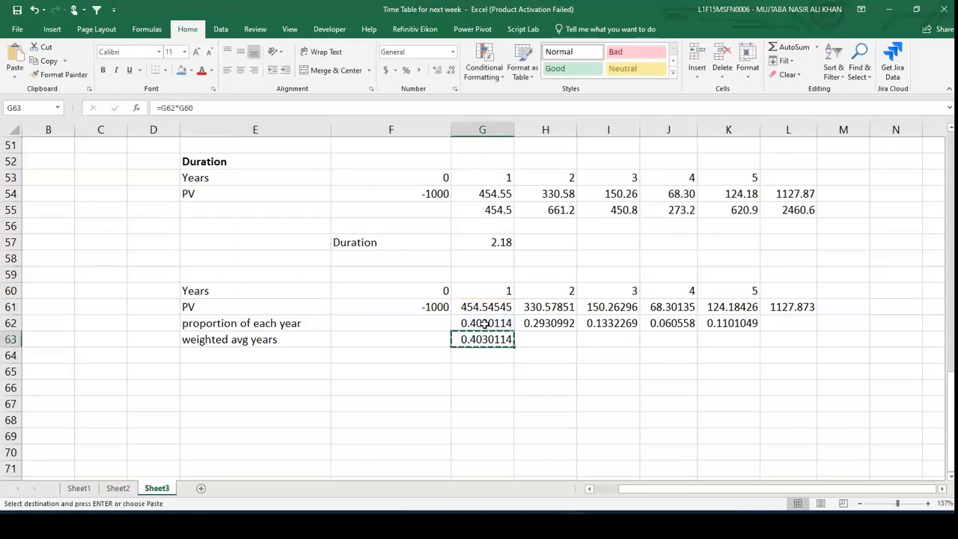
pyautogui.press('Right')
pyautogui.hotkey('shift', 'Right')
pyautogui.hotkey('shift', 'Right')
pyautogui.hotkey('shift', 'Right')
pyautogui.hotkey('ctrl', 'v')
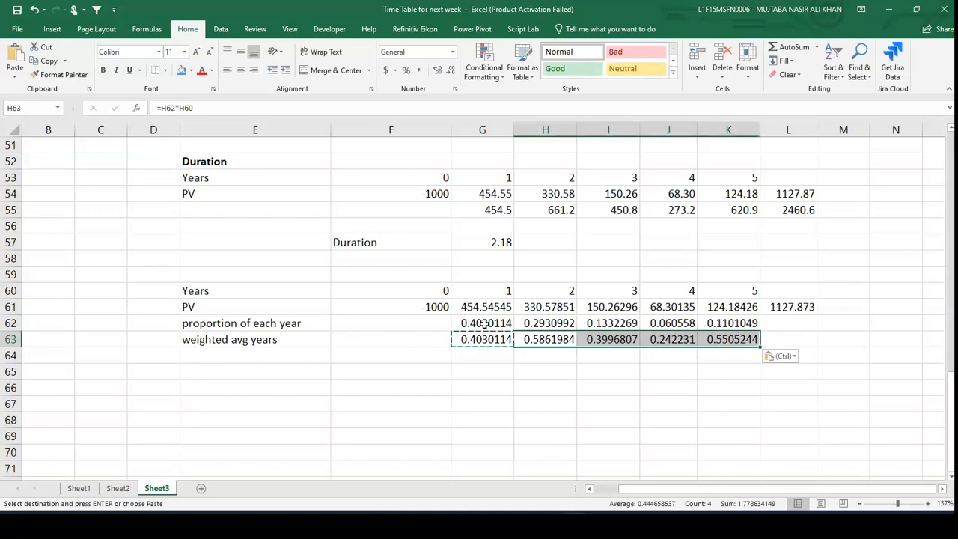
pyautogui.press('Down')
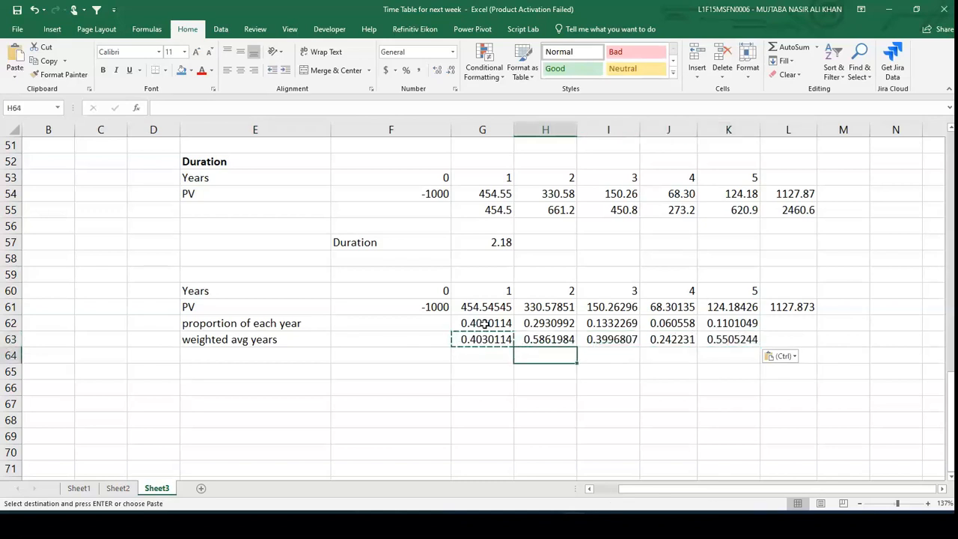
# - Label E64 as "Duration"
pyautogui.press('Left')
pyautogui.press('Left')
pyautogui.press('Left')
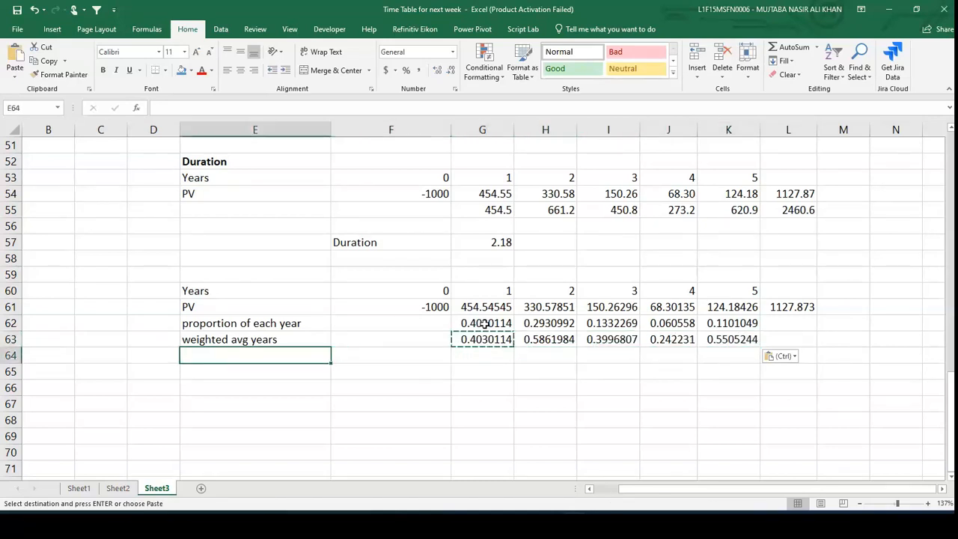
pyautogui.write('Duration')
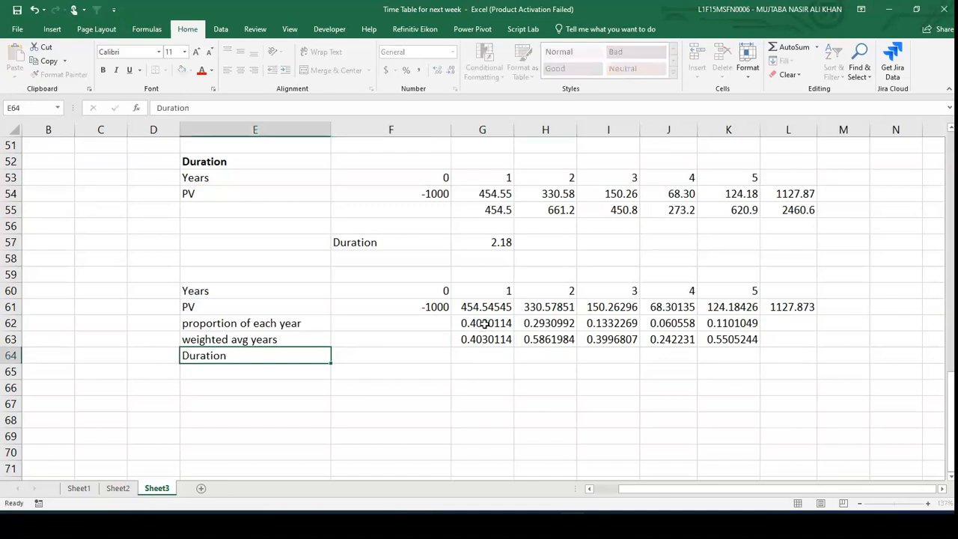
pyautogui.press('Right')
# - Enter =SUM(G63:K63) in F64 and reduce its display to four decimal places
pyautogui.write('=su')
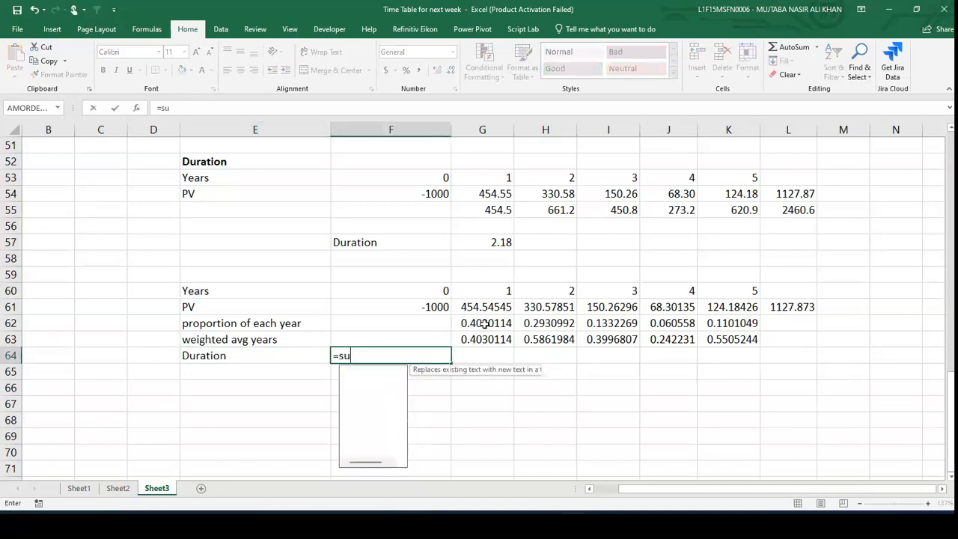
pyautogui.write('m(')
pyautogui.press('Up')
pyautogui.press('Right')
pyautogui.hotkey('shift', 'Right')
pyautogui.hotkey('shift', 'Right')
pyautogui.hotkey('shift', 'Right')
pyautogui.hotkey('shift', 'Right')
pyautogui.write(')')
pyautogui.press('Return')
pyautogui.press('Up')
pyautogui.click(452, 71)
pyautogui.click(452, 71)
pyautogui.click(452, 71)
pyautogui.click(451, 70)
pyautogui.click(451, 70)
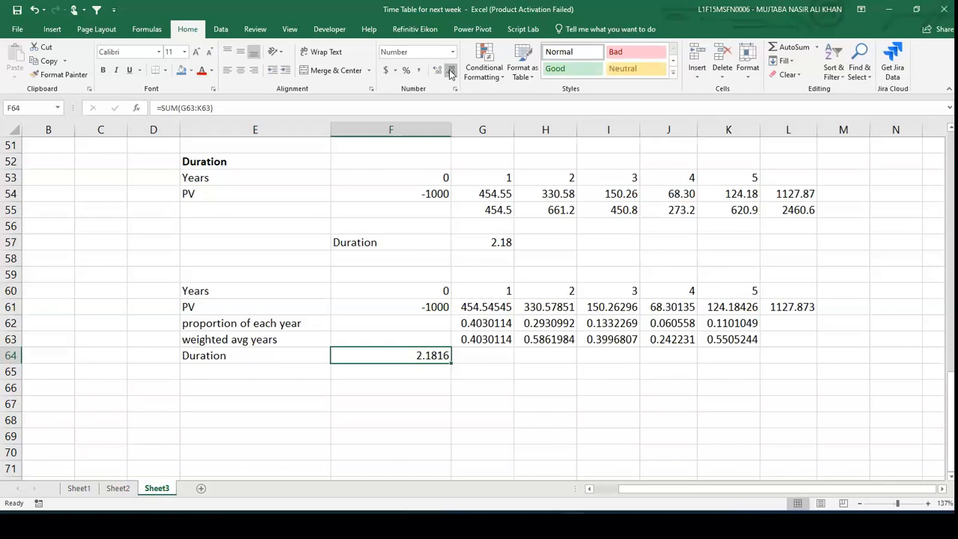
# - Inspect the formulas of the original duration table in rows 54 to 57 for comparison
pyautogui.click(364, 189)
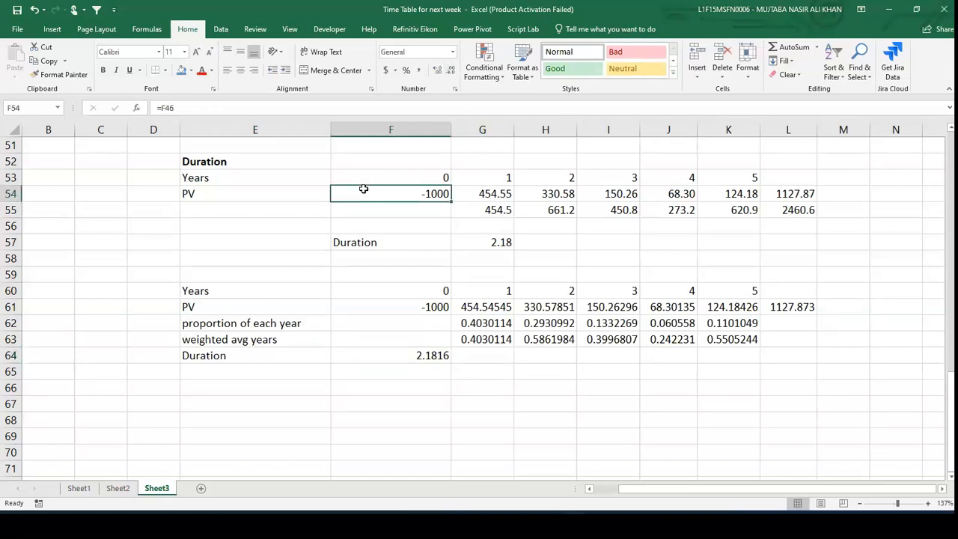
pyautogui.press('Right')
pyautogui.press('Right')
pyautogui.press('Right')
pyautogui.press('Right')
pyautogui.press('Right')
pyautogui.press('Right')
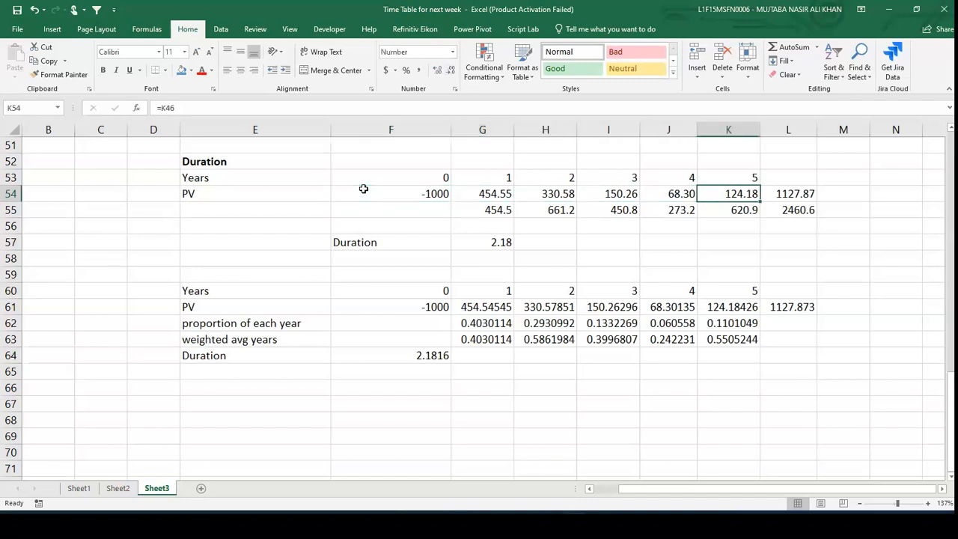
pyautogui.press('Down')
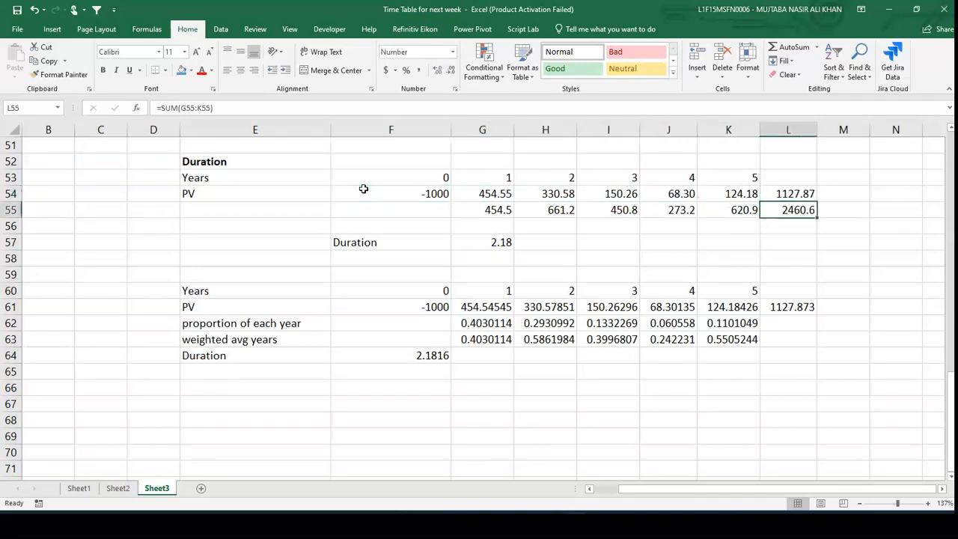
pyautogui.press('Left')
pyautogui.press('Left')
pyautogui.press('Left')
pyautogui.press('Left')
pyautogui.press('Left')
pyautogui.press('Up')
pyautogui.press('Up')
pyautogui.press('Down')
pyautogui.press('Down')
pyautogui.press('Right')
pyautogui.press('Right')
pyautogui.press('Right')
pyautogui.press('Right')
pyautogui.press('Right')
pyautogui.press('Up')
pyautogui.press('Down')
pyautogui.press('Down')
pyautogui.press('Down')
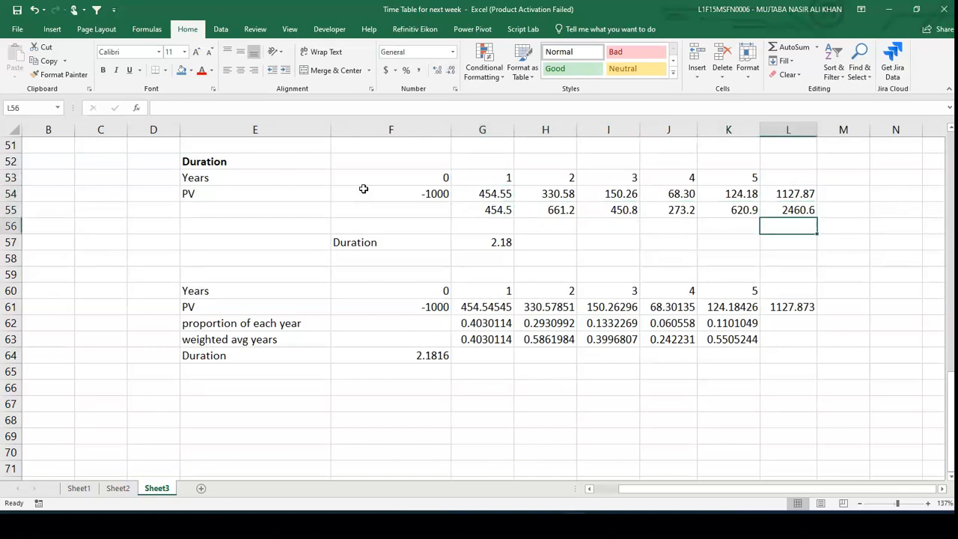
pyautogui.press('Left')
pyautogui.press('Left')
pyautogui.press('Left')
pyautogui.press('Left')
pyautogui.press('Left')
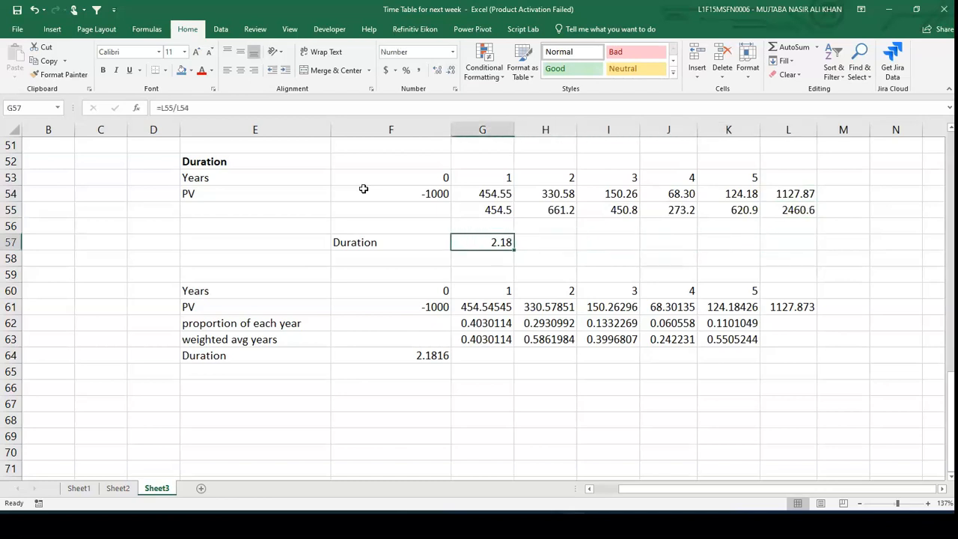
# - Enter the heading "How to calculate YTM,KD and Mv of bond" in E66
pyautogui.click(292, 6)
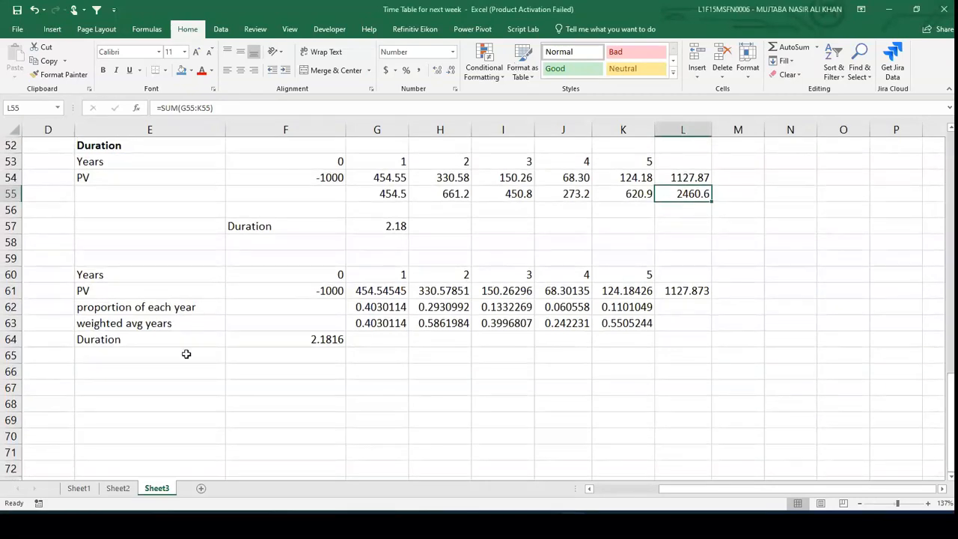
pyautogui.click(154, 377)
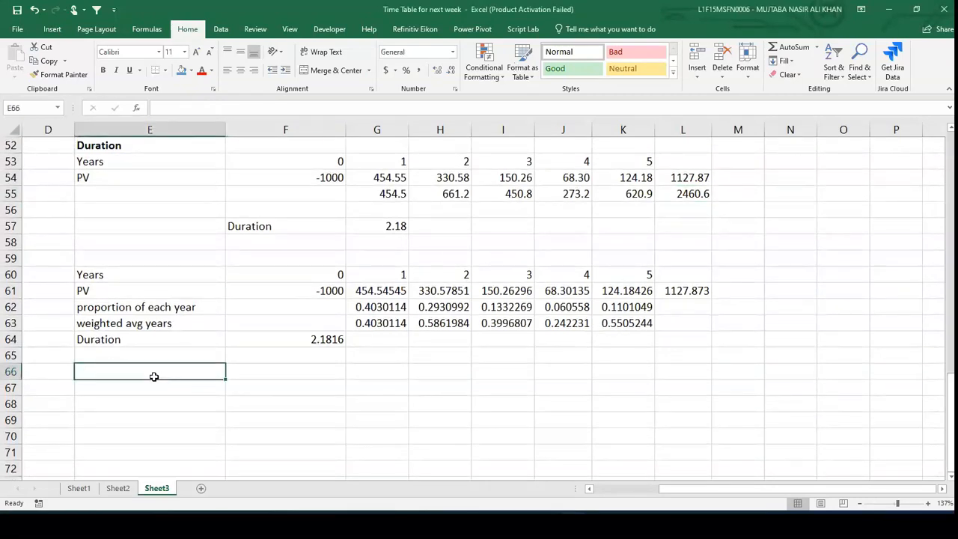
pyautogui.write('How to caluclate')
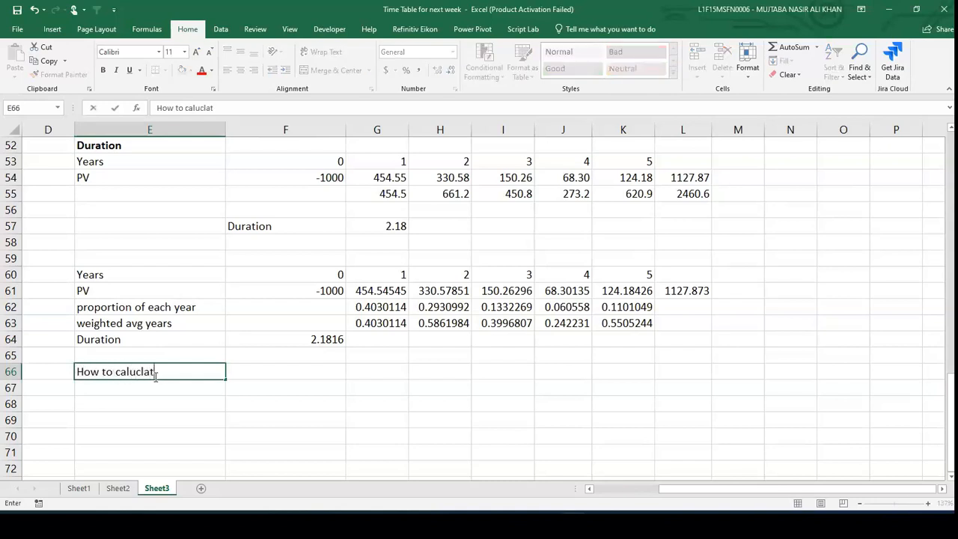
pyautogui.press('BackSpace')
pyautogui.press('BackSpace')
pyautogui.press('BackSpace')
pyautogui.press('BackSpace')
pyautogui.press('BackSpace')
pyautogui.press('BackSpace')
pyautogui.write('culate ')
pyautogui.write('CO')
pyautogui.press('BackSpace')
pyautogui.press('BackSpace')
pyautogui.press('BackSpace')
pyautogui.press('BackSpace')
pyautogui.write('YTM,KD and Mv of bond')
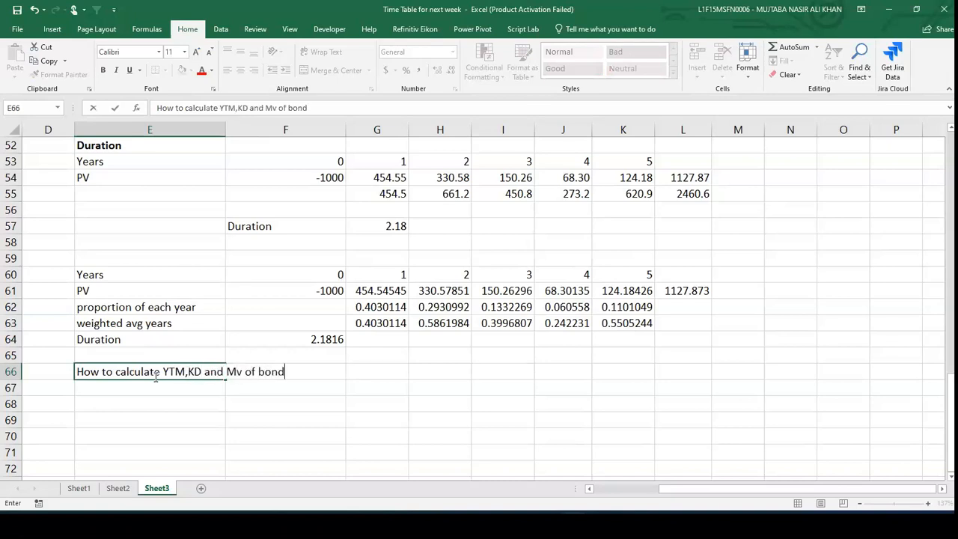
pyautogui.press('Return')
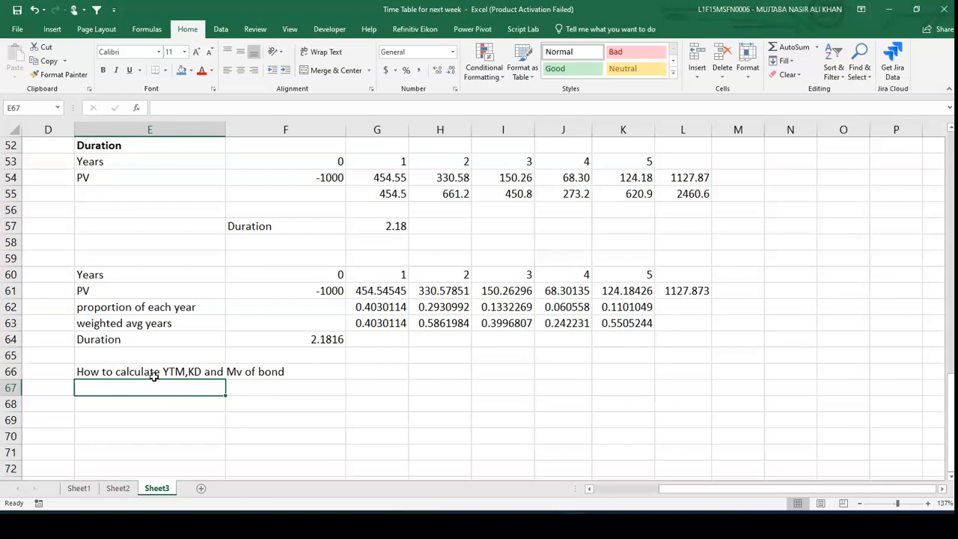
# - Add the input "Par" in E68 with a value of 100 beside it
pyautogui.scroll(-2, 154, 377)
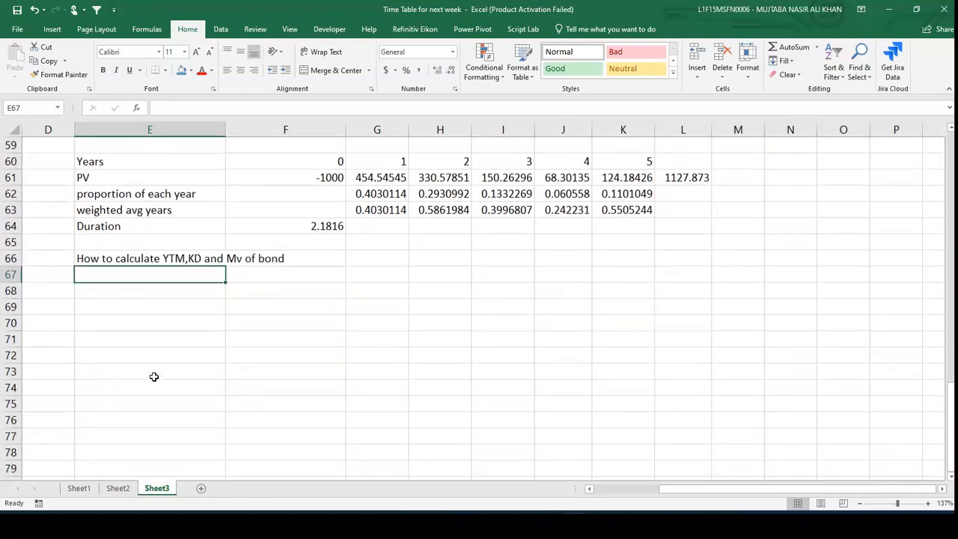
pyautogui.press('Down')
pyautogui.write('Par')
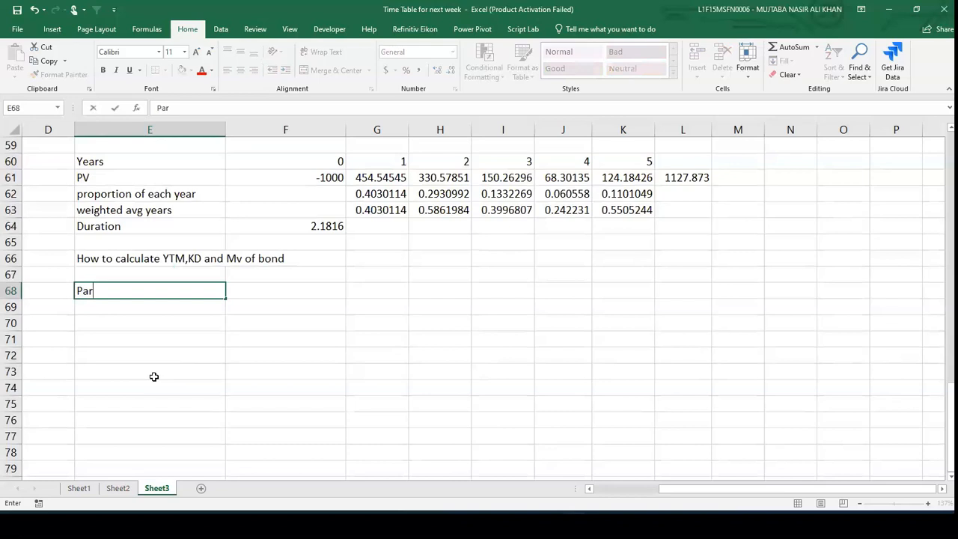
pyautogui.press('Return')
pyautogui.press('Up')
pyautogui.press('Right')
pyautogui.write('100')
pyautogui.press('Return')
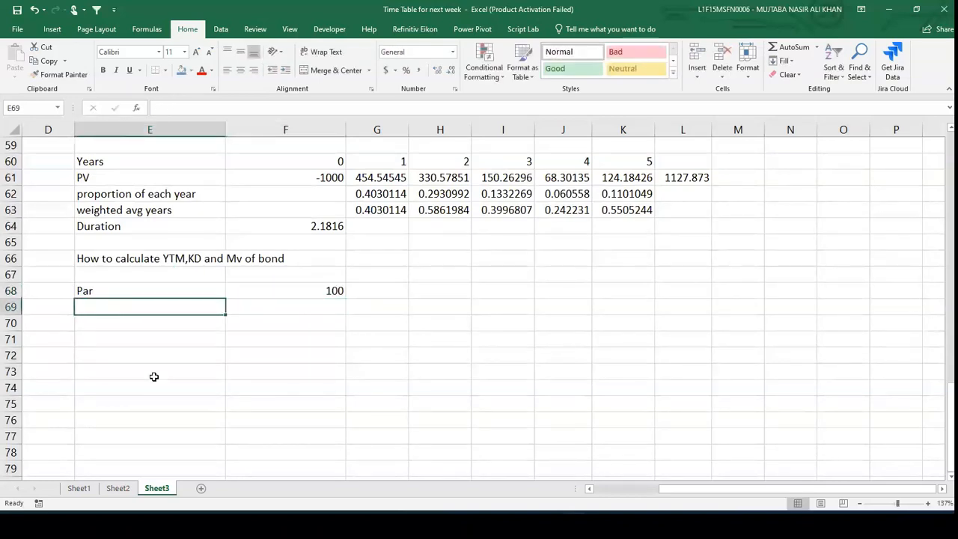
# - Add the input "coupon or interest" in E69 with a value of 10% beside it
pyautogui.write('copu')
pyautogui.press('BackSpace')
pyautogui.press('BackSpace')
pyautogui.write('upon')
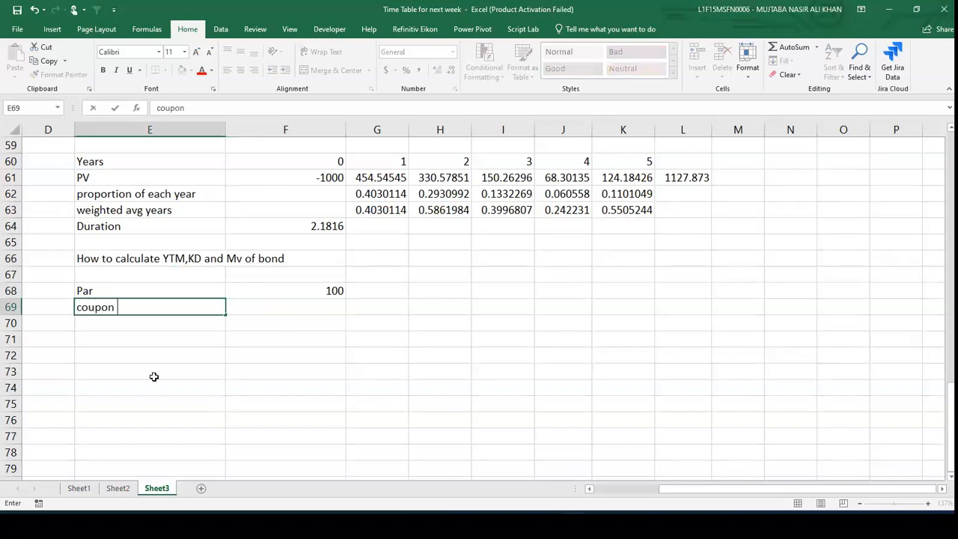
pyautogui.write(' or inters')
pyautogui.press('BackSpace')
pyautogui.write('est')
pyautogui.press('Tab')
pyautogui.write('10%')
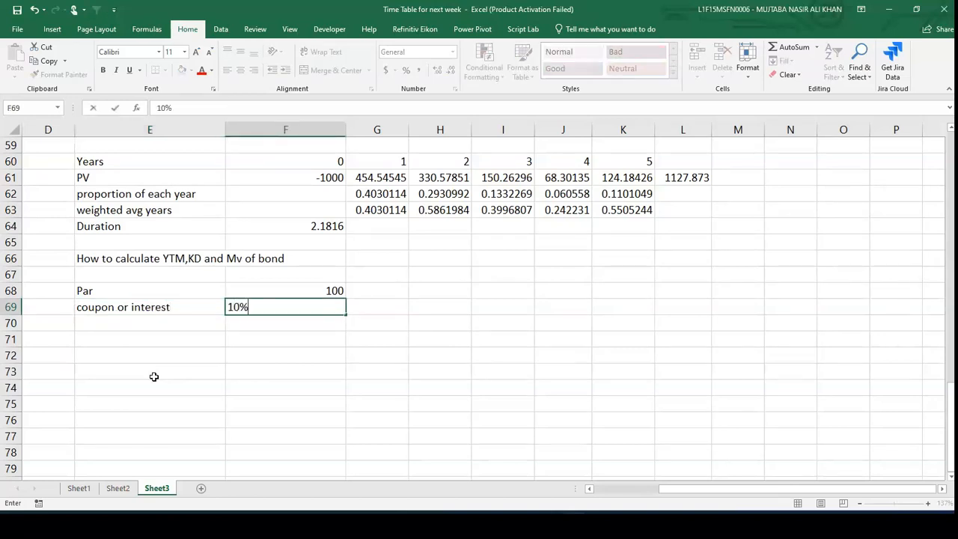
pyautogui.press('Return')
# - Label E70 as "required return or ytm"
pyautogui.press('Left')
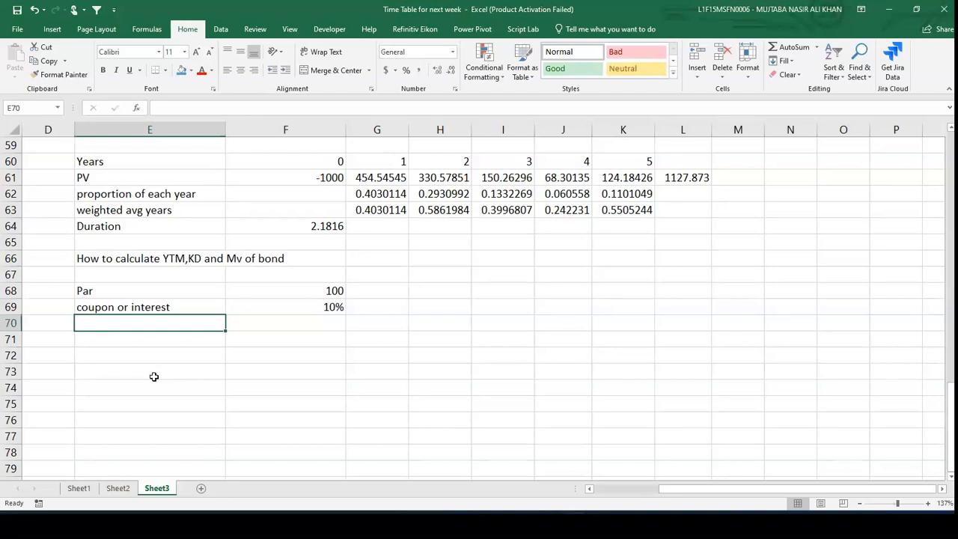
pyautogui.write('re')
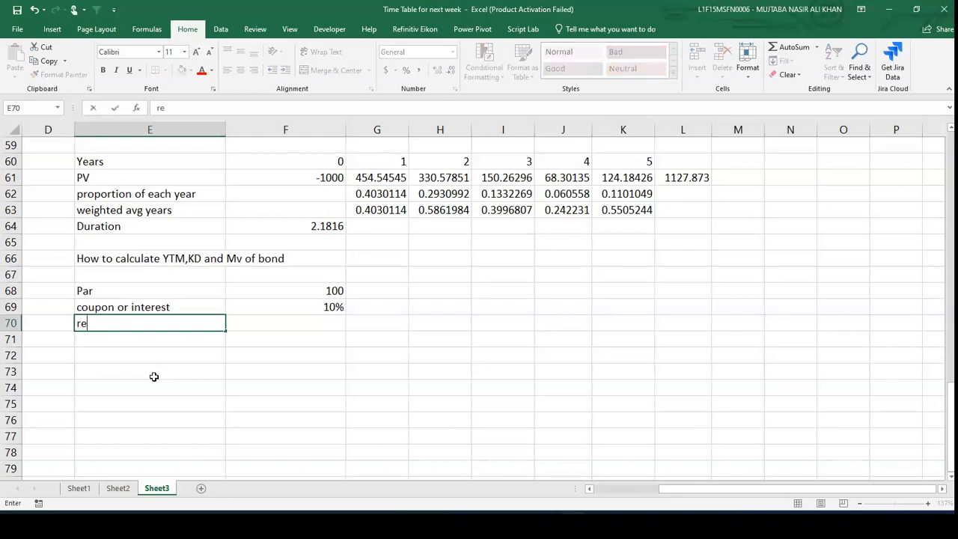
pyautogui.write('quired return or ytm')
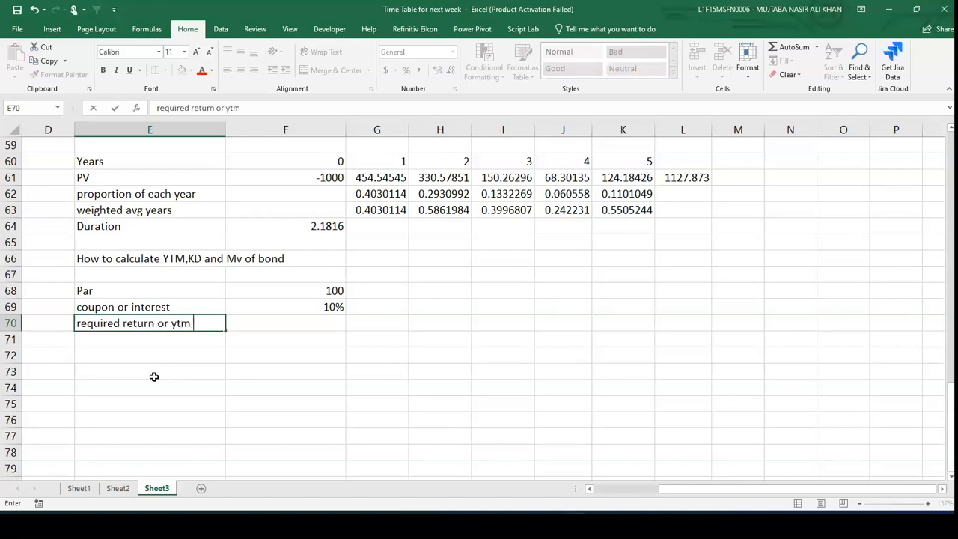
pyautogui.press('Tab')
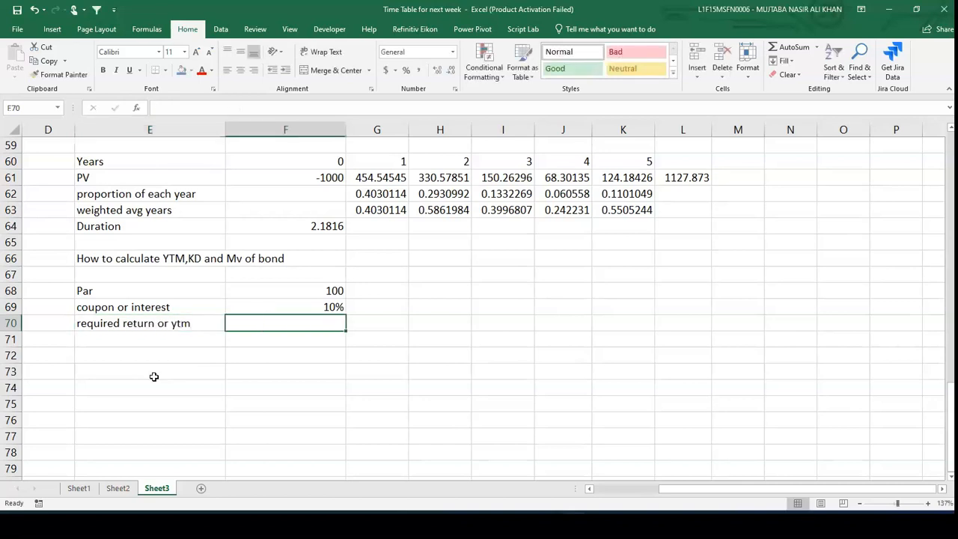
# - Enter 8% as the required return in F70, and add "maturity" in E71 with "5 years" beside it
pyautogui.write('8%')
pyautogui.press('Return')
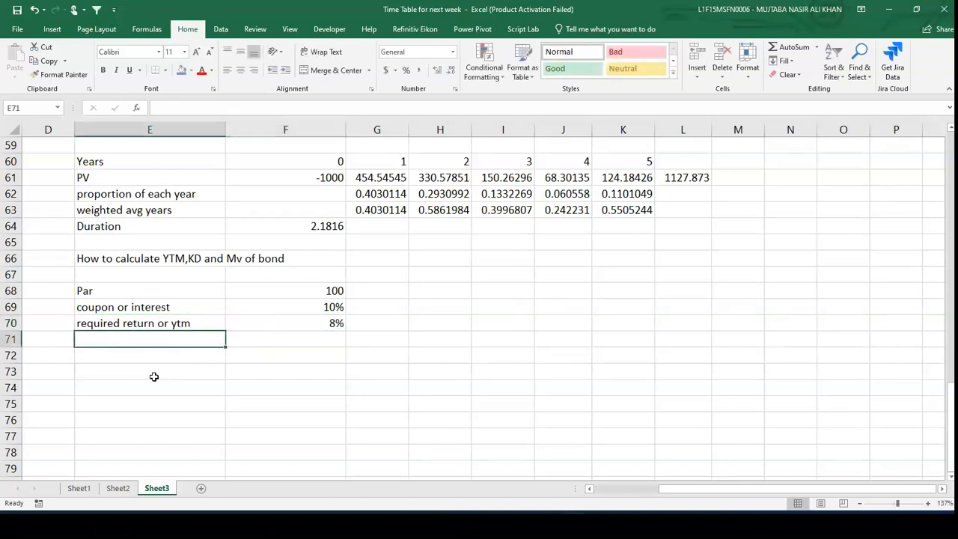
pyautogui.write('maturity')
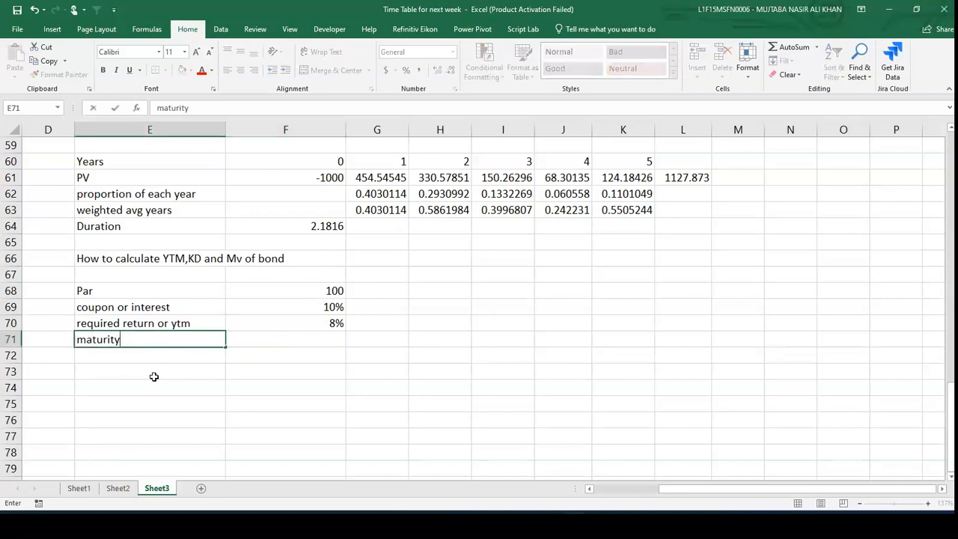
pyautogui.press('Up')
pyautogui.press('Down')
pyautogui.press('Right')
pyautogui.write('5 years')
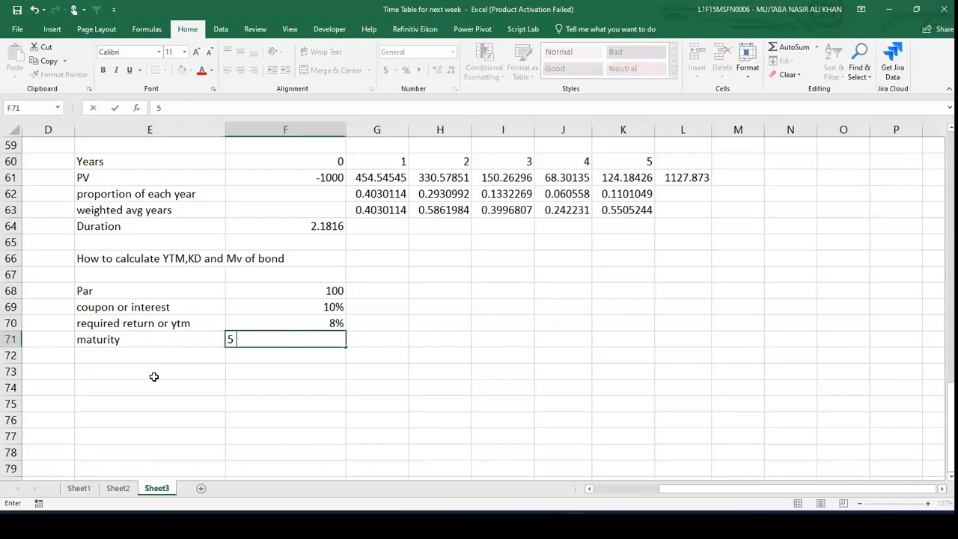
pyautogui.press('Return')
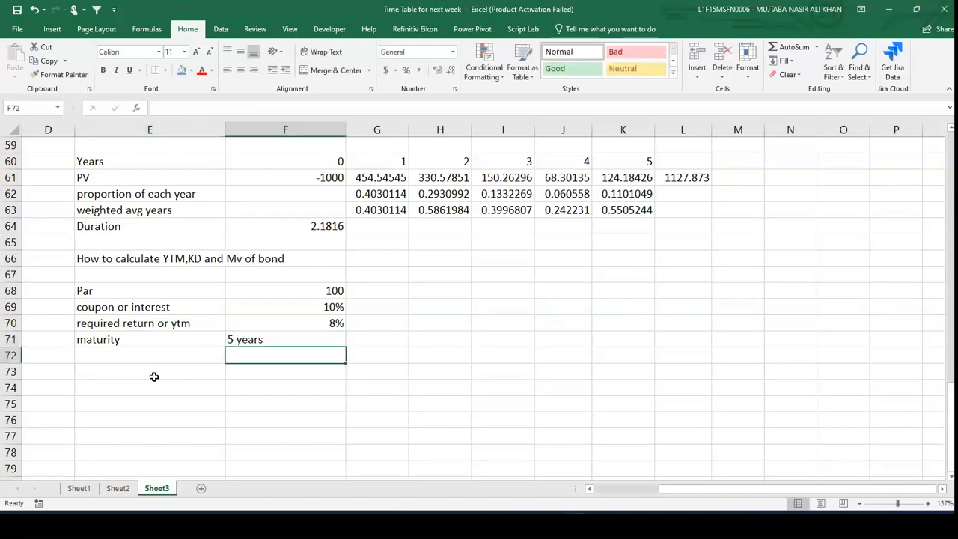
# - Add the label "redeemable at par" in E72
pyautogui.press('Left')
pyautogui.write('r')
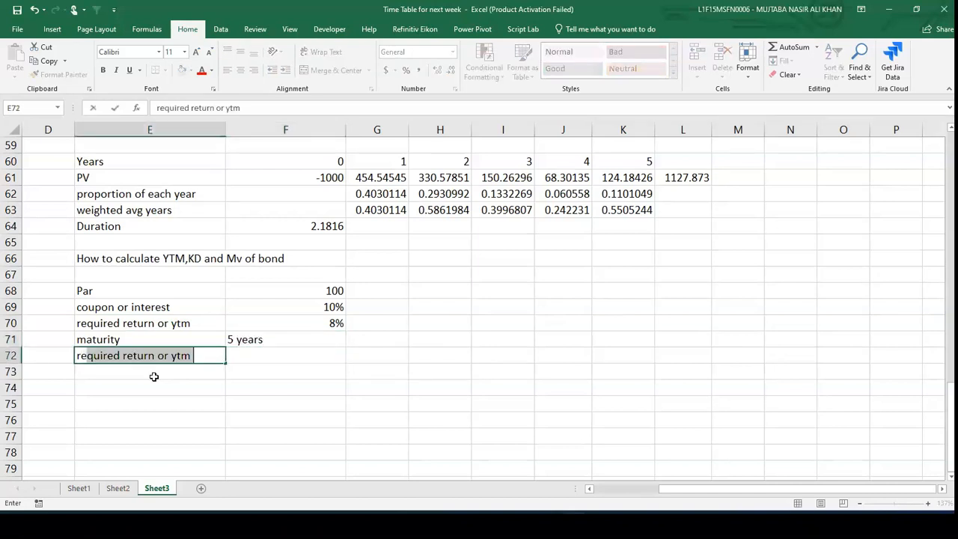
pyautogui.write('edeemable at ')
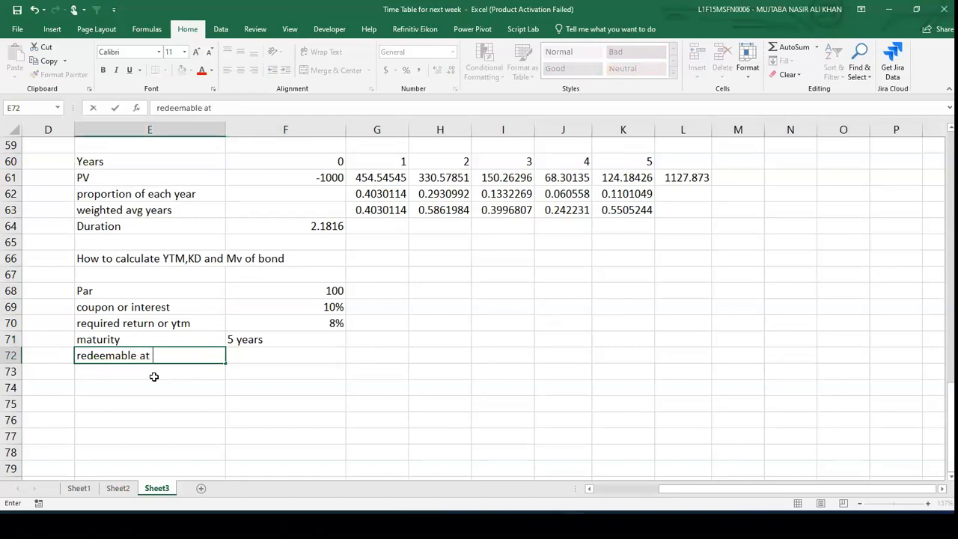
pyautogui.write('par')
pyautogui.press('Return')
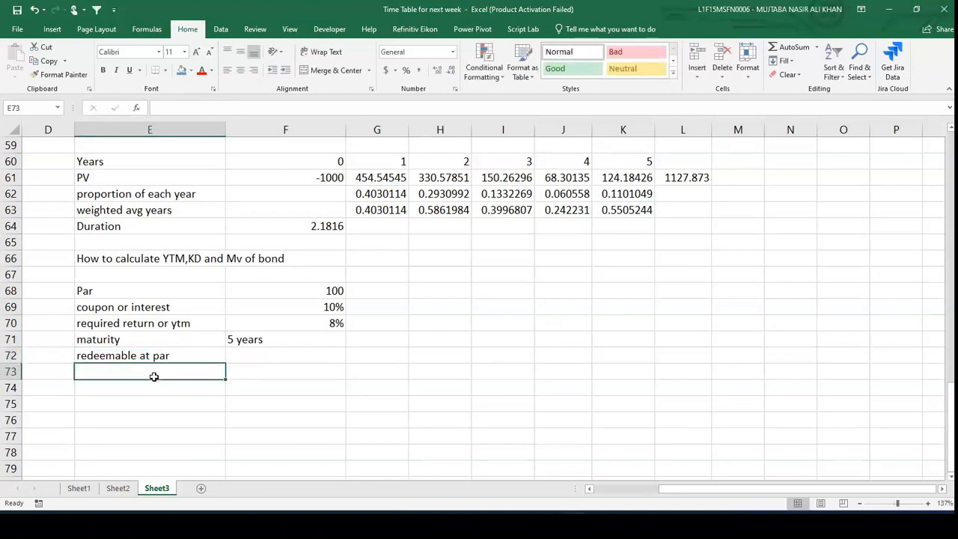
# - Add "MV" in E73 with "?" beside it as the unknown value
pyautogui.write('MV')
pyautogui.press('Tab')
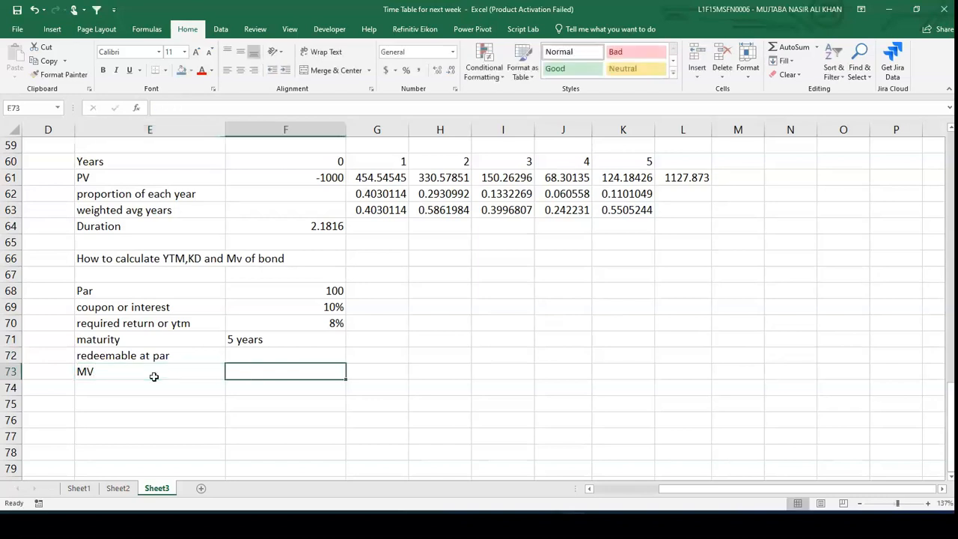
pyautogui.write('?')
pyautogui.press('Return')
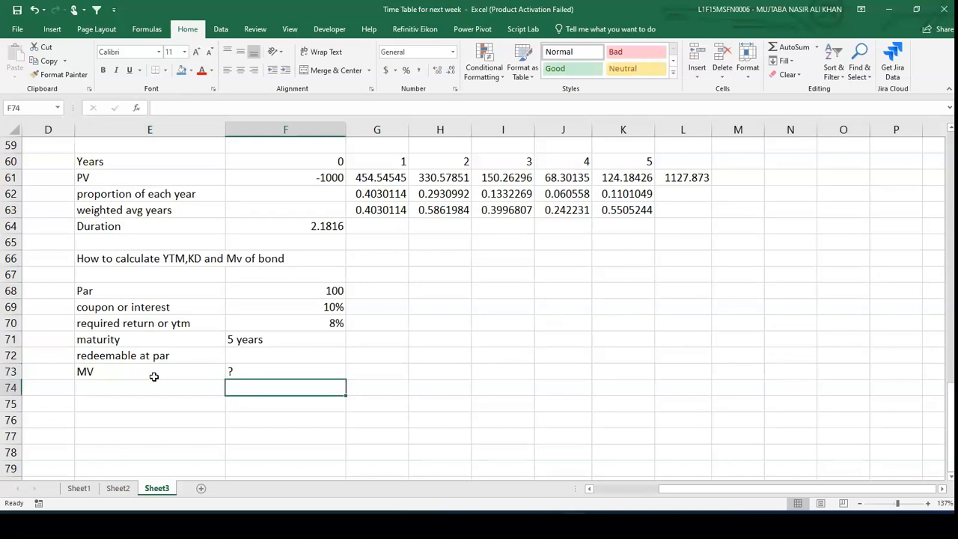
# - Enter a "Years" row in E75 with years 1 through 5 in F75:J75
pyautogui.scroll(-1, 153, 377)
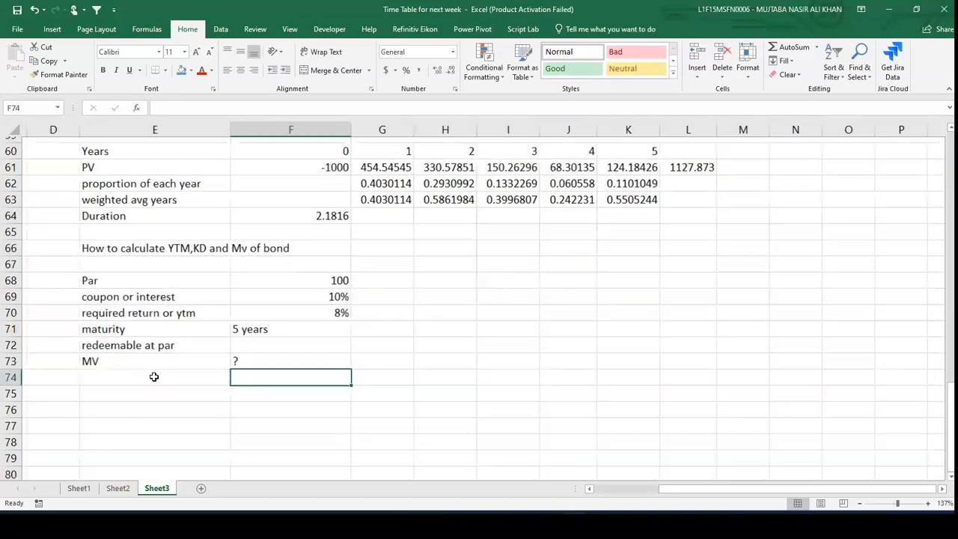
pyautogui.press('Return')
pyautogui.press('Left')
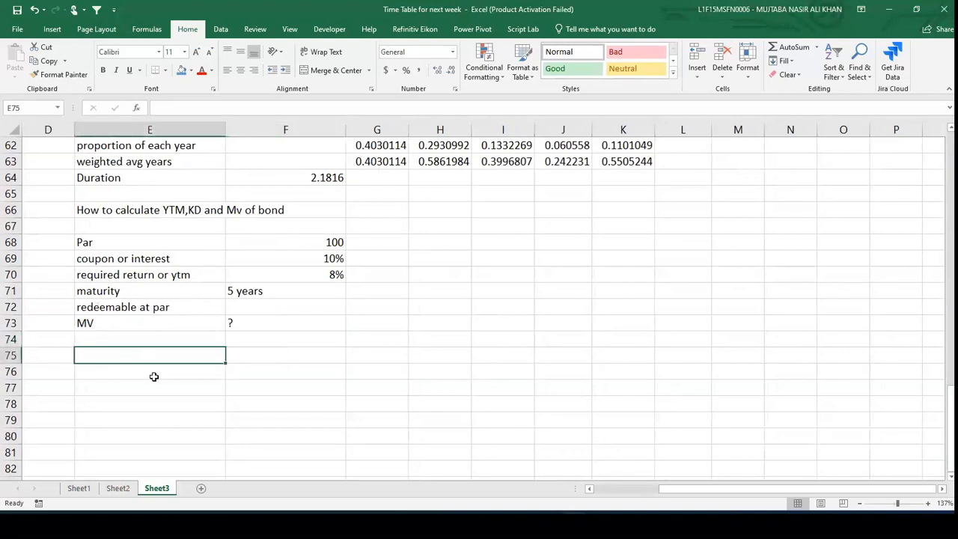
pyautogui.write('Ye')
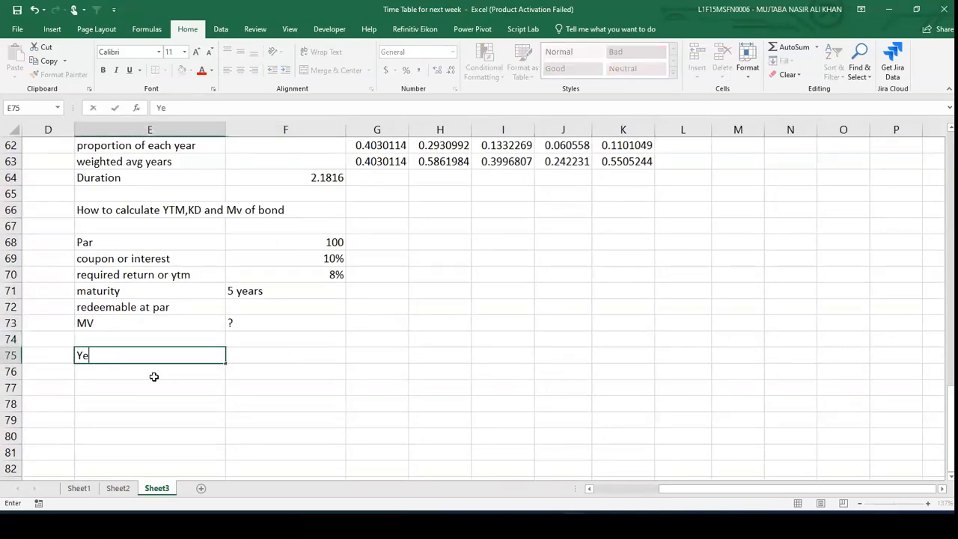
pyautogui.write('ars')
pyautogui.press('Tab')
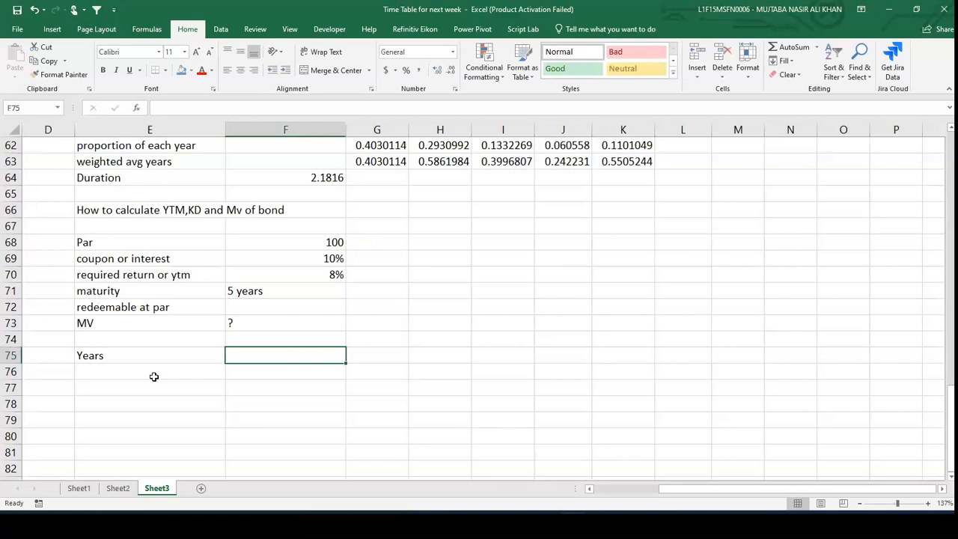
pyautogui.write('1')
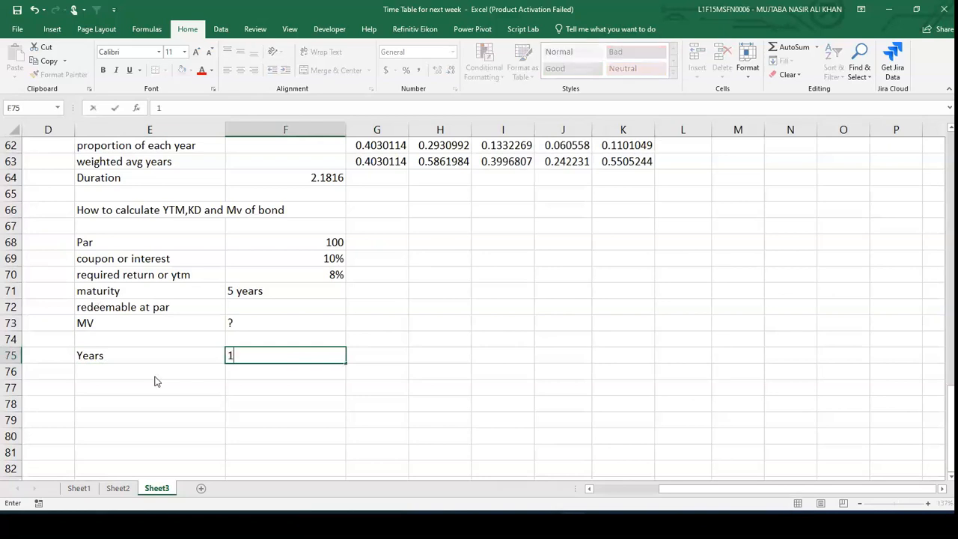
pyautogui.press('Tab')
pyautogui.write('2')
pyautogui.press('Tab')
pyautogui.write('3')
pyautogui.press('Tab')
pyautogui.write('4')
pyautogui.press('Tab')
pyautogui.write('5')
pyautogui.press('Down')
pyautogui.press('Left')
pyautogui.press('Left')
pyautogui.press('Left')
pyautogui.press('Left')
pyautogui.press('Left')
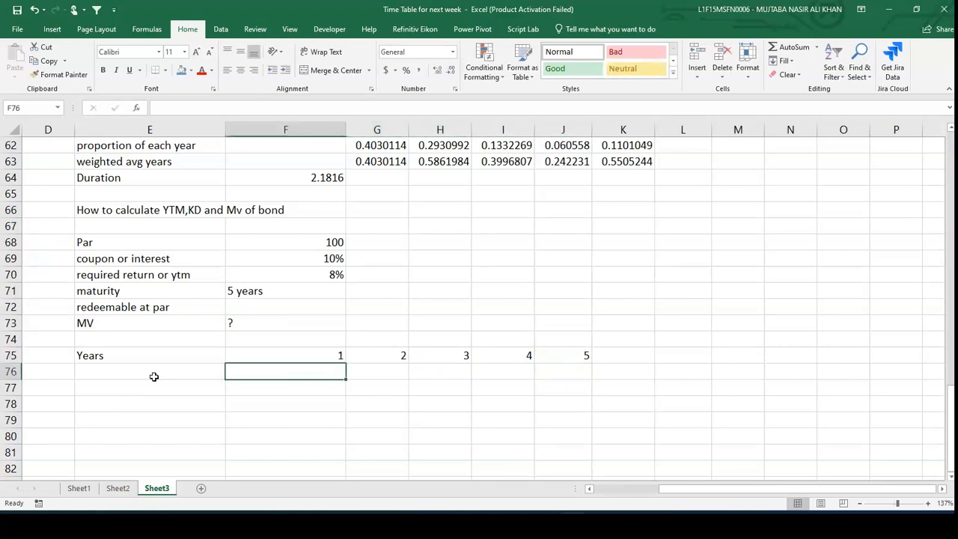
# - Label E76 "Cashflows" and enter the coupon formula =100*10% in F76
pyautogui.write('Cashflows')
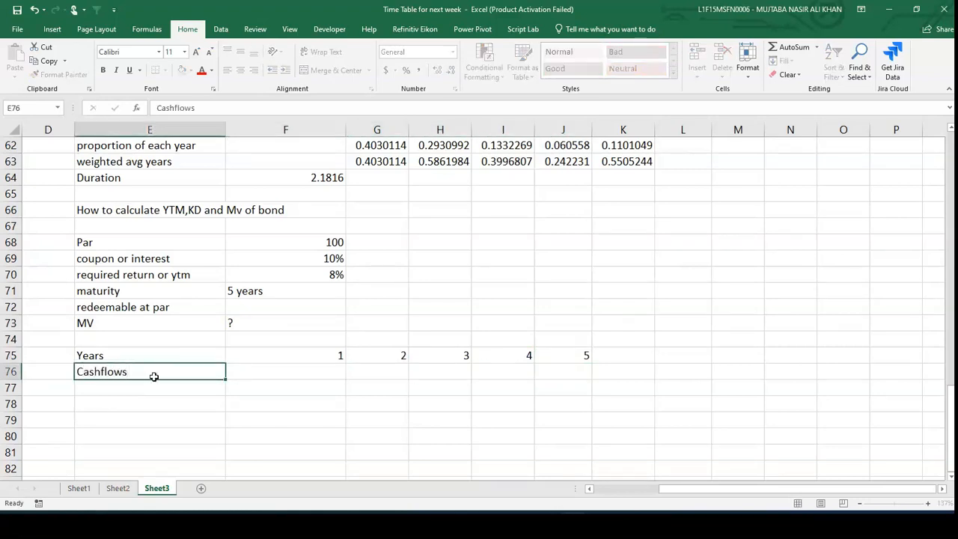
pyautogui.press('Tab')
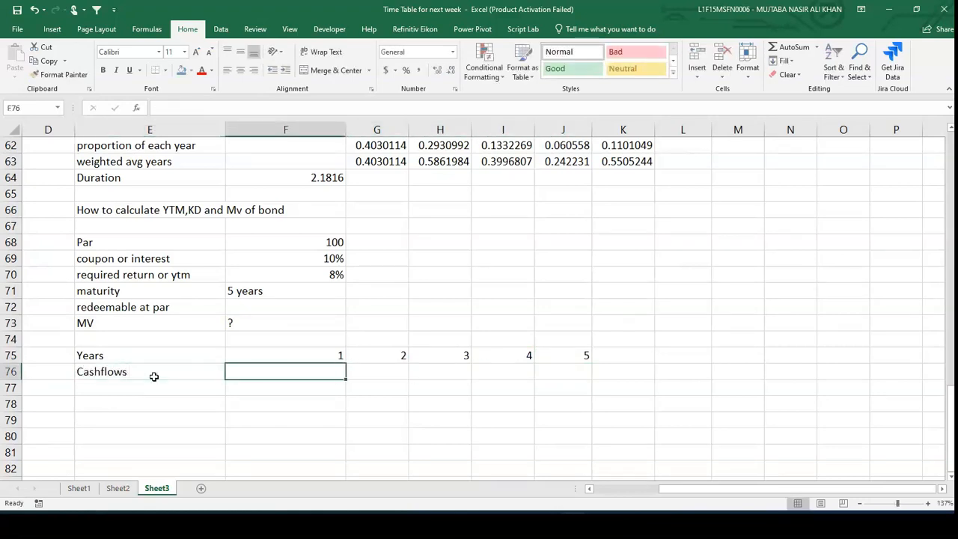
pyautogui.write('=')
pyautogui.press('Up')
pyautogui.press('Up')
pyautogui.press('Up')
pyautogui.press('Up')
pyautogui.press('Up')
pyautogui.press('Up')
pyautogui.press('Up')
pyautogui.press('Up')
pyautogui.write('*')
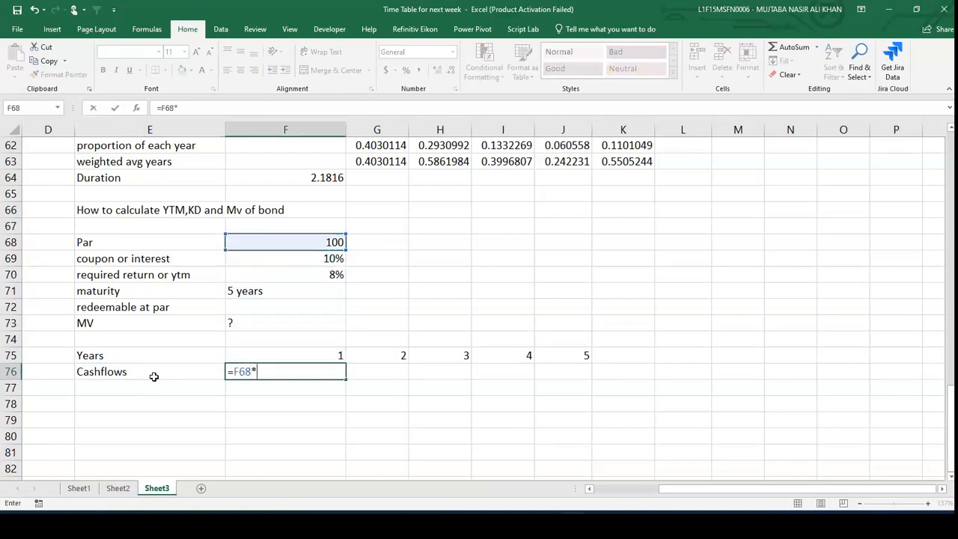
pyautogui.write('10%')
pyautogui.press('BackSpace')
pyautogui.press('BackSpace')
pyautogui.press('BackSpace')
pyautogui.write('()')
pyautogui.press('BackSpace')
pyautogui.press('BackSpace')
pyautogui.press('BackSpace')
pyautogui.press('BackSpace')
pyautogui.press('BackSpace')
pyautogui.press('BackSpace')
pyautogui.write('100*10%')
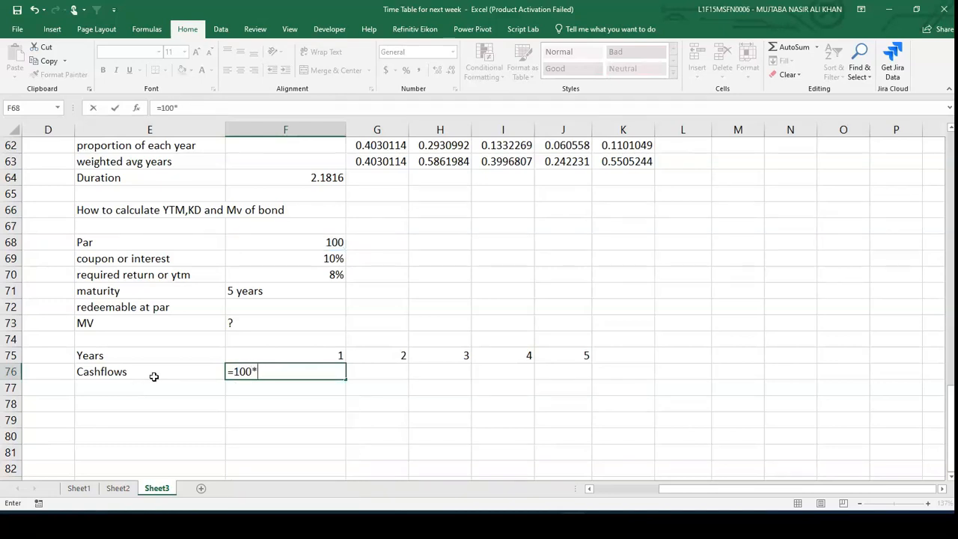
pyautogui.press('Return')
# - Copy the coupon cash flow from F76 across G76:J76
pyautogui.press('Up')
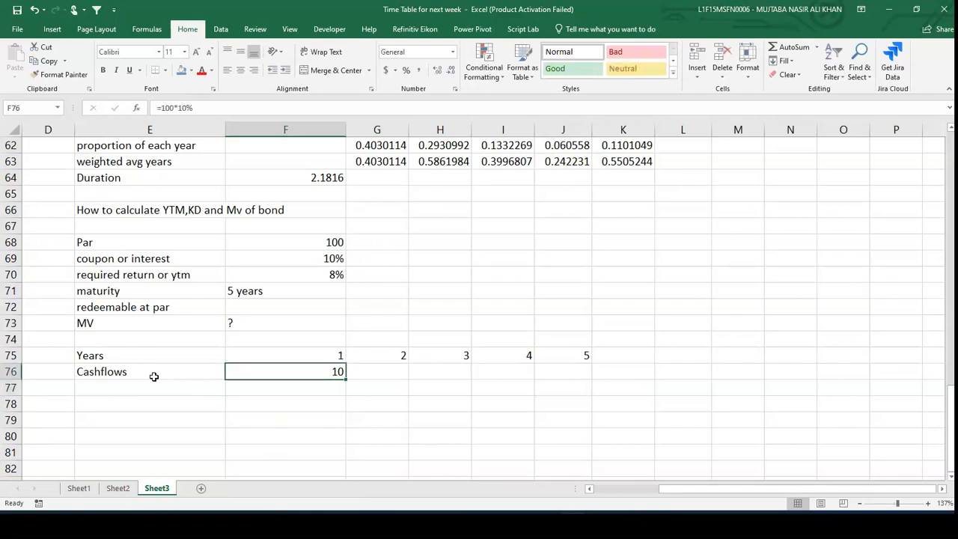
pyautogui.hotkey('ctrl', 'c')
pyautogui.press('Right')
pyautogui.hotkey('shift', 'Right')
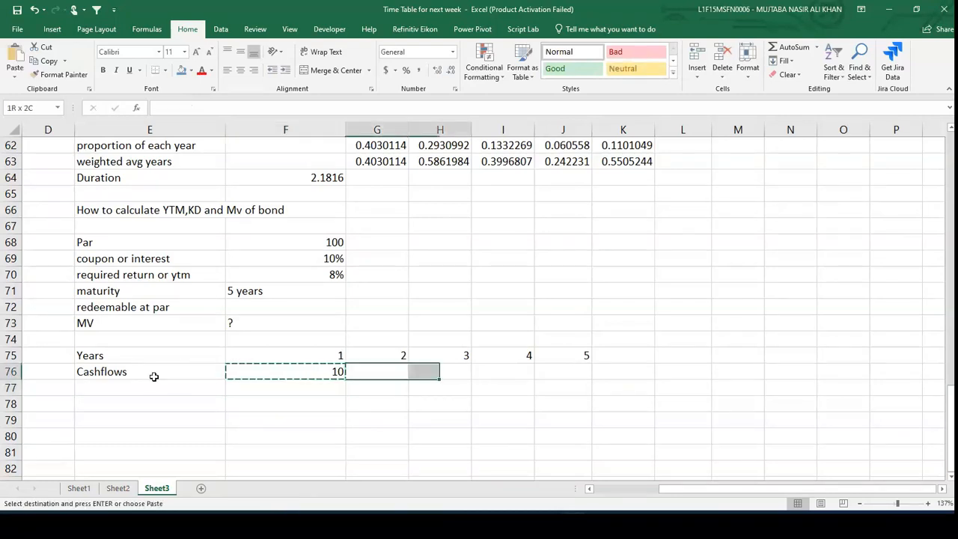
pyautogui.hotkey('shift', 'Right')
pyautogui.hotkey('shift', 'Right')
pyautogui.hotkey('ctrl', 'v')
pyautogui.press('Right')
pyautogui.press('Right')
pyautogui.press('Right')
pyautogui.press('Right')
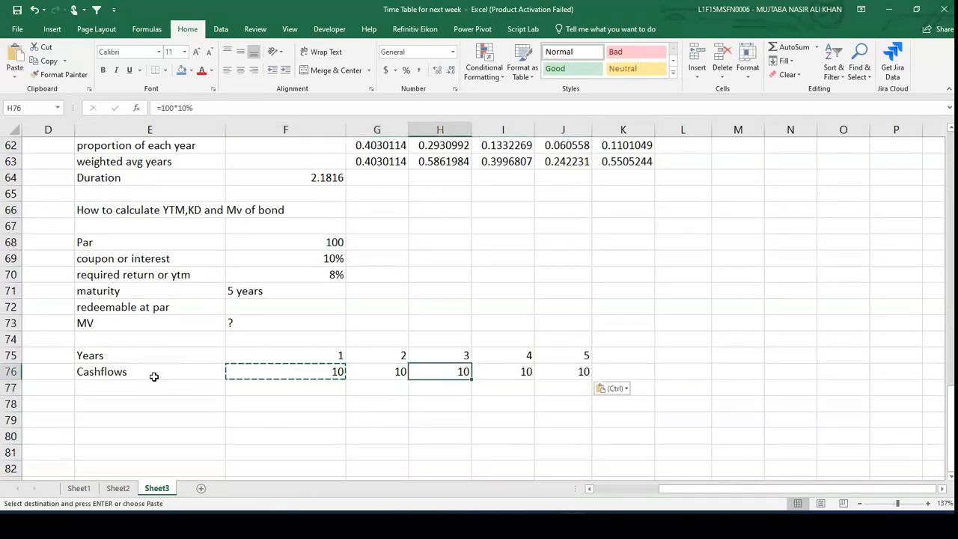
# - Edit the year-5 cash flow in J76 to =100*10%+100 to include the par redemption
pyautogui.doubleClick(581, 371)
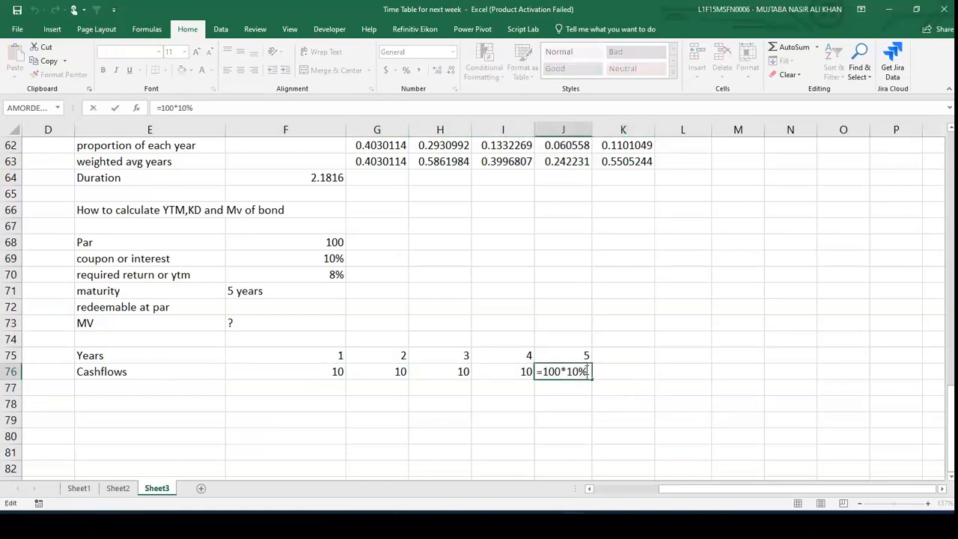
pyautogui.write('+100')
pyautogui.press('Return')
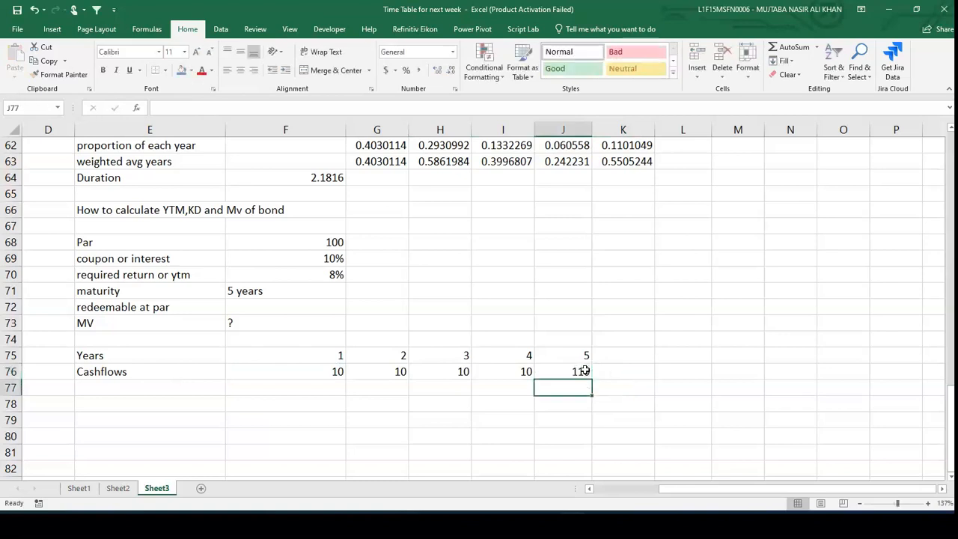
# - Label E78 as "MV"
pyautogui.click(691, 395)
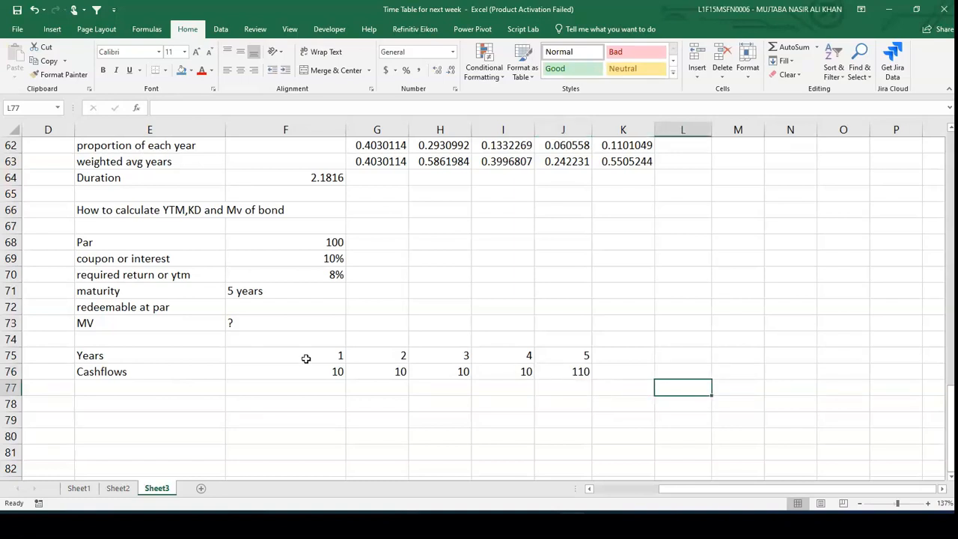
pyautogui.click(160, 405)
pyautogui.write('NPV')
pyautogui.press('Tab')
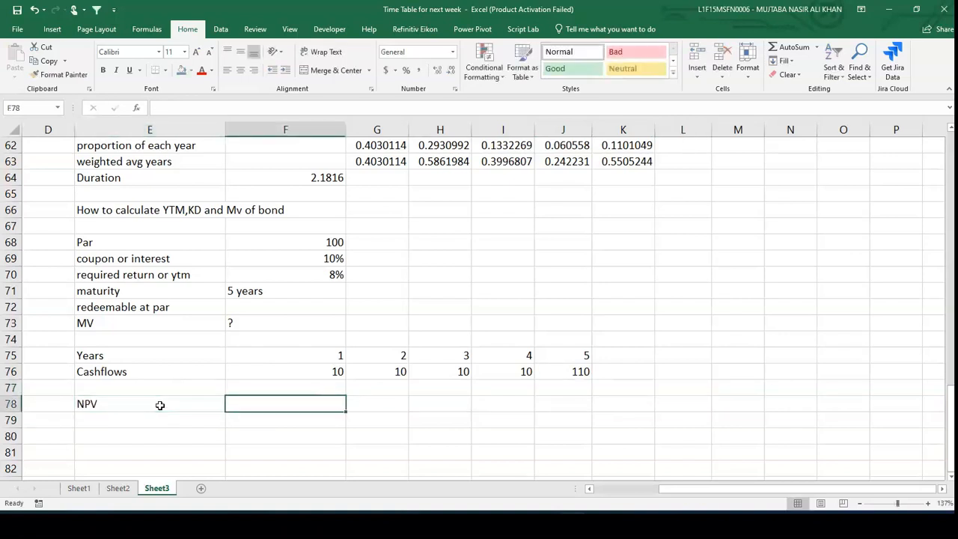
pyautogui.click(160, 405)
pyautogui.write('MV')
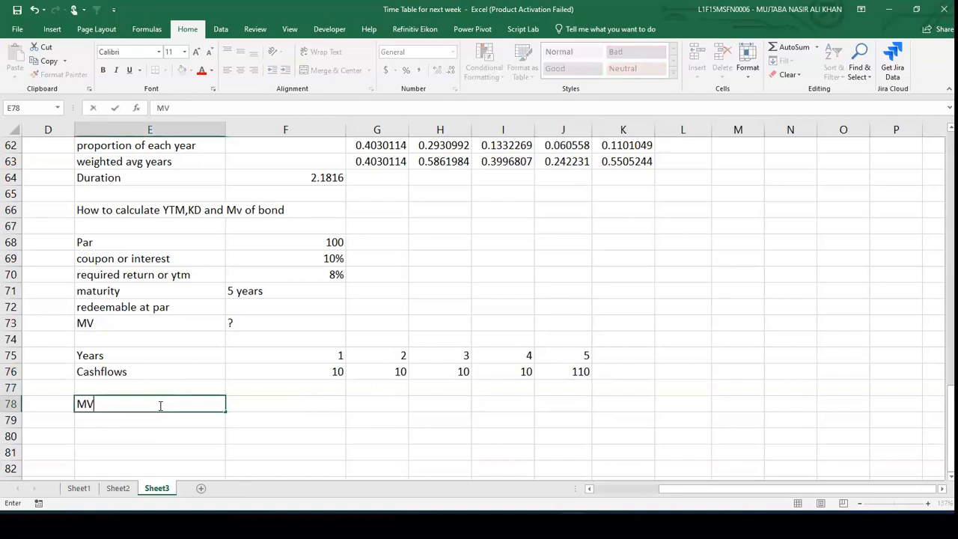
pyautogui.press('Tab')
# - Calculate the market value in F78 with =NPV(8%,F76:J76)
pyautogui.write('=')
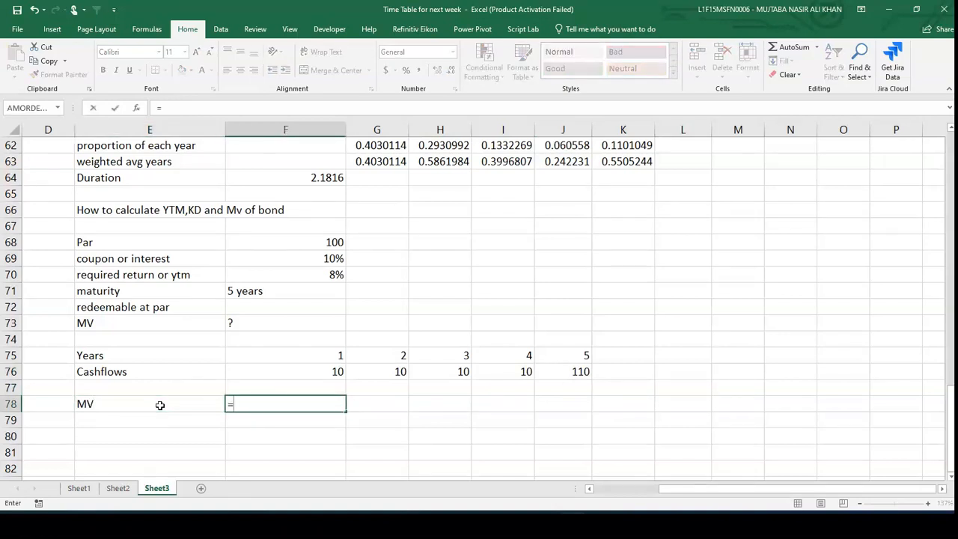
pyautogui.write('np')
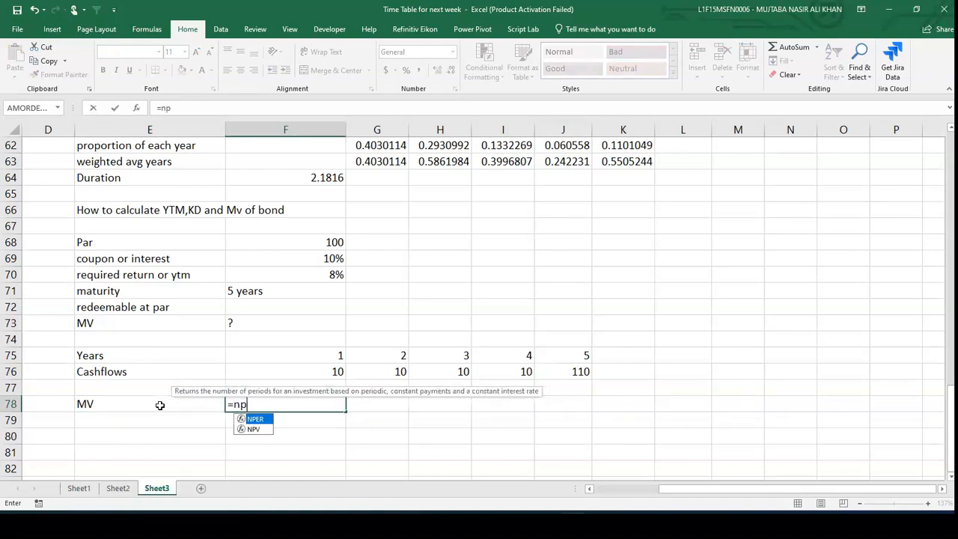
pyautogui.write('v(')
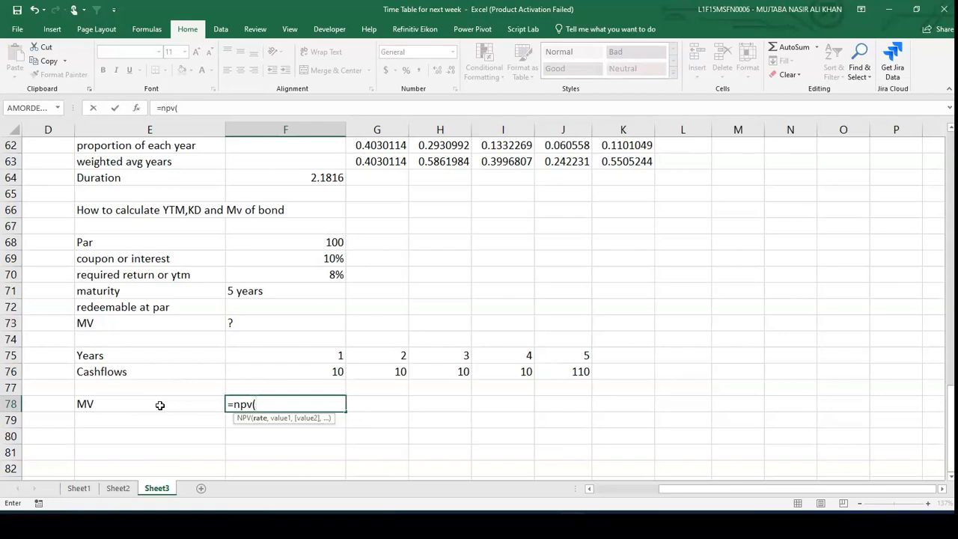
pyautogui.write('8%,')
pyautogui.press('Up')
pyautogui.press('Up')
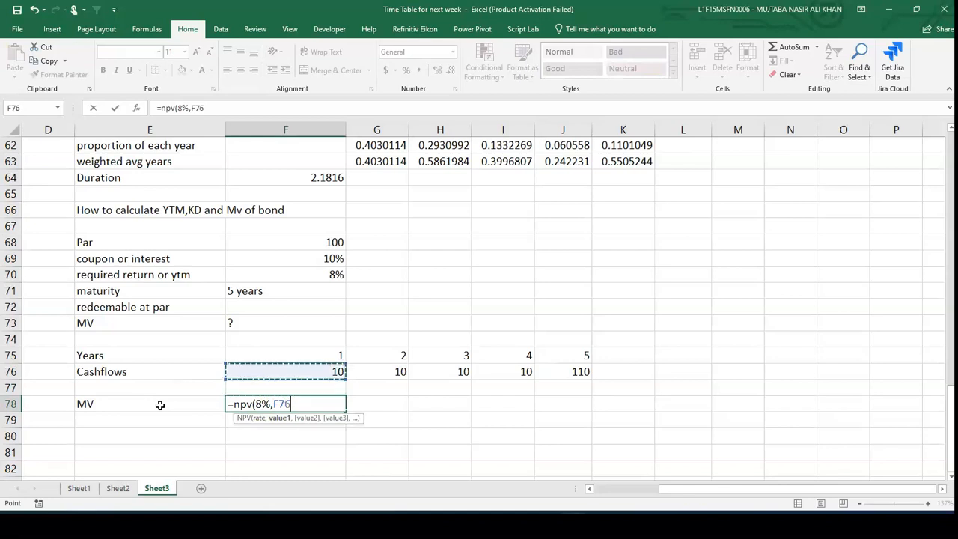
pyautogui.hotkey('shift', 'Right')
pyautogui.hotkey('shift', 'Right')
pyautogui.hotkey('shift', 'Right')
pyautogui.hotkey('shift', 'Right')
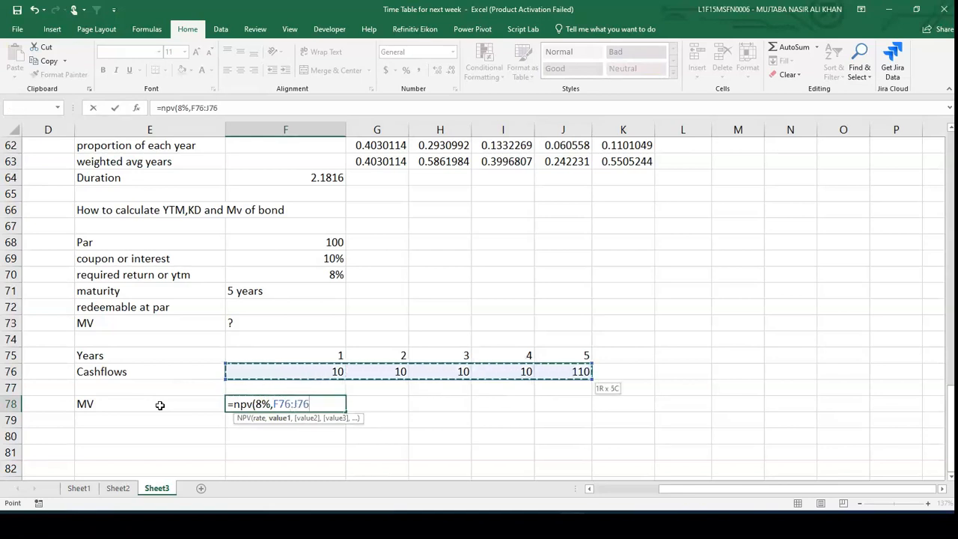
pyautogui.write(')')
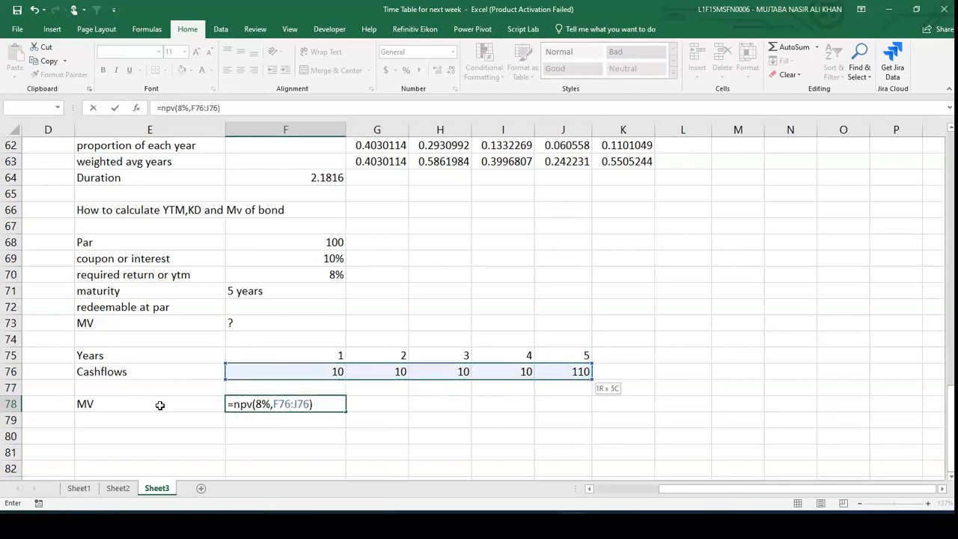
pyautogui.press('Return')
pyautogui.press('Up')
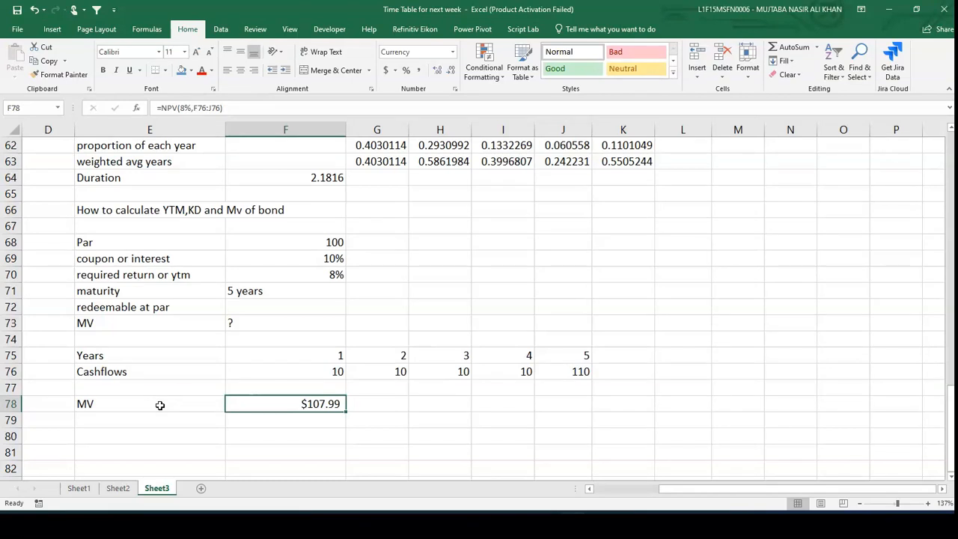
pyautogui.scroll(-1, 159, 405)
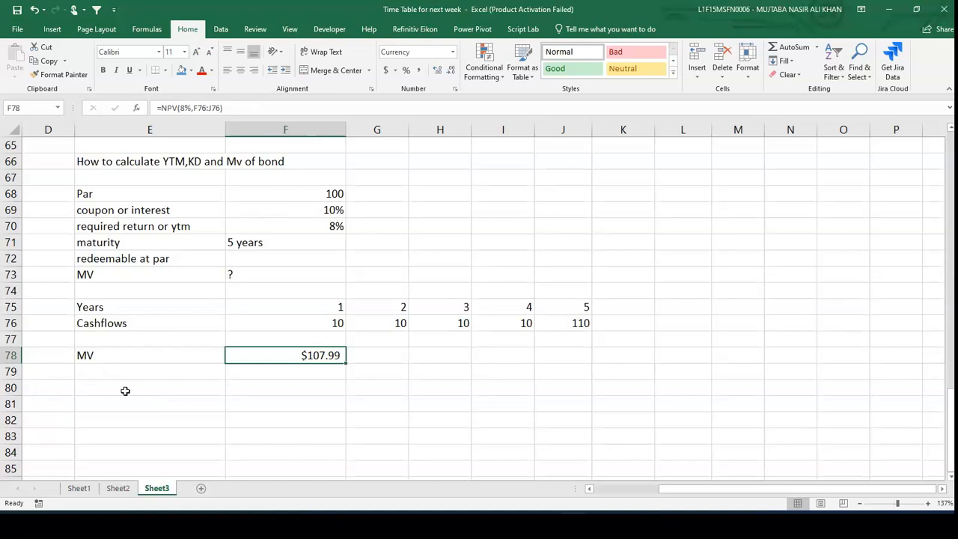
# - Add the heading "how to calculate YTM" in E80
pyautogui.click(125, 391)
pyautogui.write('how t')
pyautogui.press('BackSpace')
pyautogui.write('o')
pyautogui.press('BackSpace')
pyautogui.write('to ca')
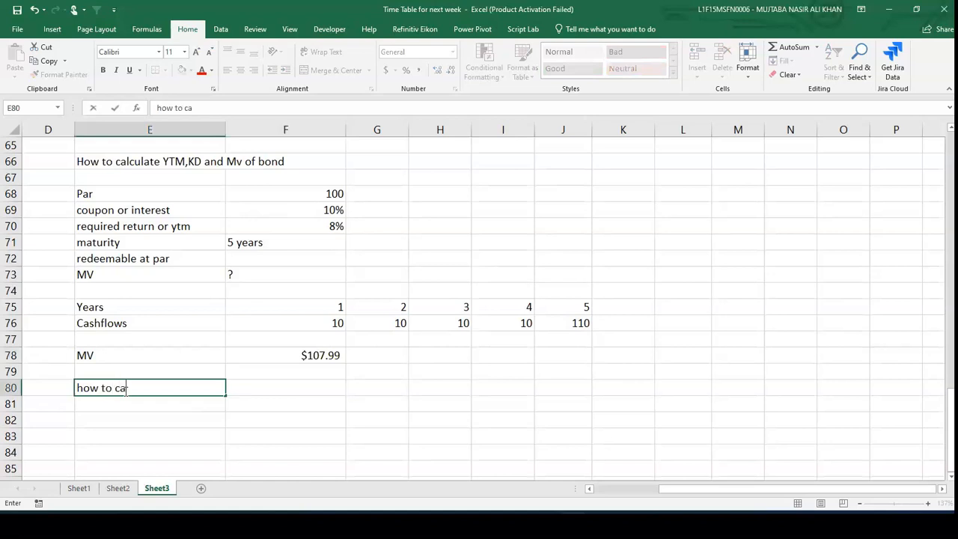
pyautogui.write('lculate YTM')
pyautogui.press('Return')
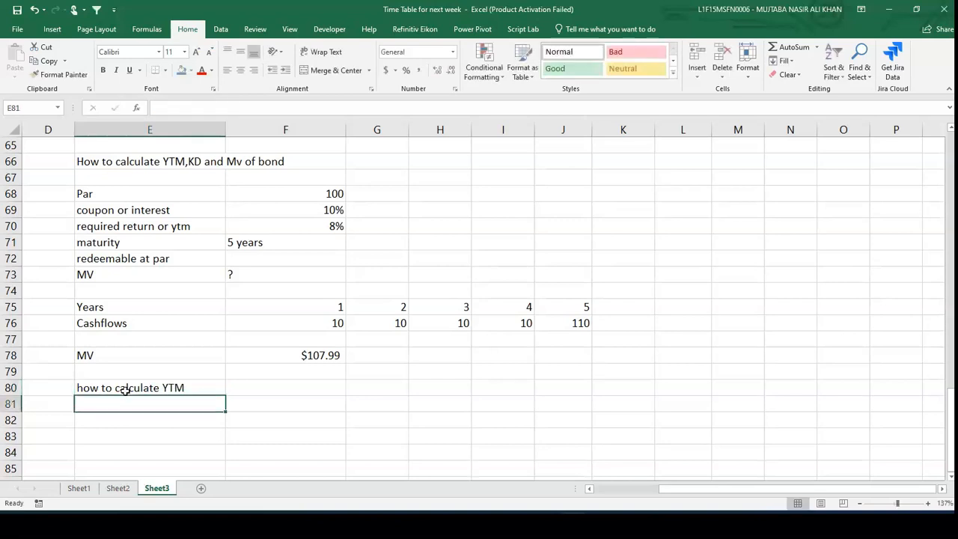
# - Copy the bond data block E68:F73 and paste it starting at E81
pyautogui.press('Up')
pyautogui.press('Up')
pyautogui.press('Up')
pyautogui.press('Up')
pyautogui.press('Up')
pyautogui.press('Up')
pyautogui.press('Up')
pyautogui.press('Up')
pyautogui.press('Up')
pyautogui.press('Up')
pyautogui.press('Up')
pyautogui.press('Up')
pyautogui.press('Up')
pyautogui.press('Up')
pyautogui.press('Up')
pyautogui.press('Down')
pyautogui.press('Down')
pyautogui.hotkey('shift', 'Right')
pyautogui.hotkey('shift', 'Down')
pyautogui.hotkey('shift', 'Down')
pyautogui.hotkey('shift', 'Down')
pyautogui.hotkey('shift', 'Down')
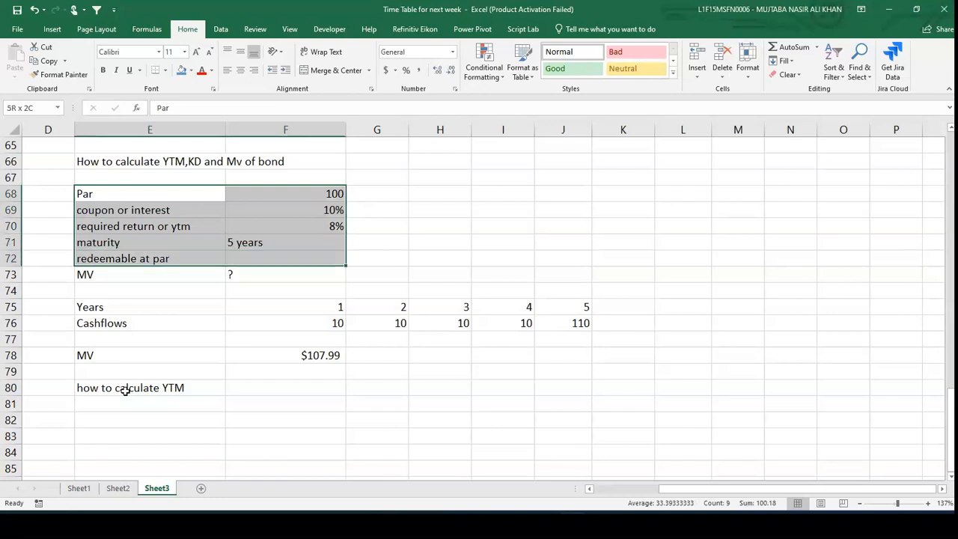
pyautogui.hotkey('shift', 'Down')
pyautogui.hotkey('ctrl', 'c')
pyautogui.scroll(-3, 125, 390)
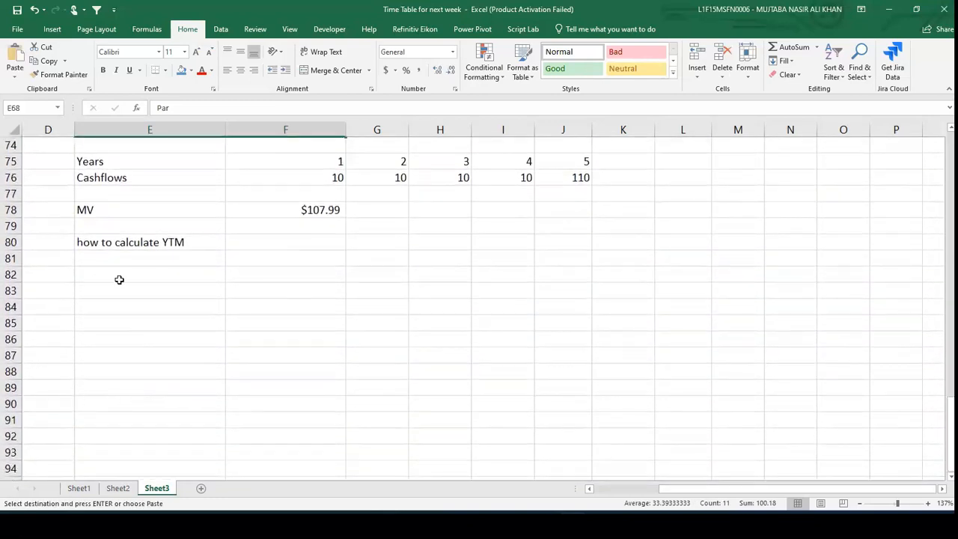
pyautogui.click(121, 259)
pyautogui.hotkey('ctrl', 'v')
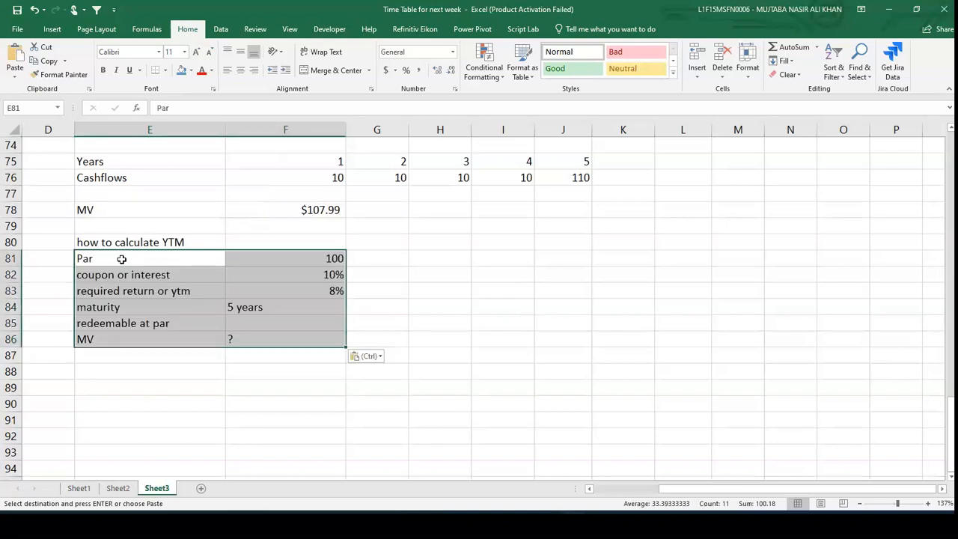
# - Set the copied MV in F86 to 108 and replace the required return in F83 with "?"
pyautogui.click(247, 338)
pyautogui.press('Escape')
pyautogui.write('108')
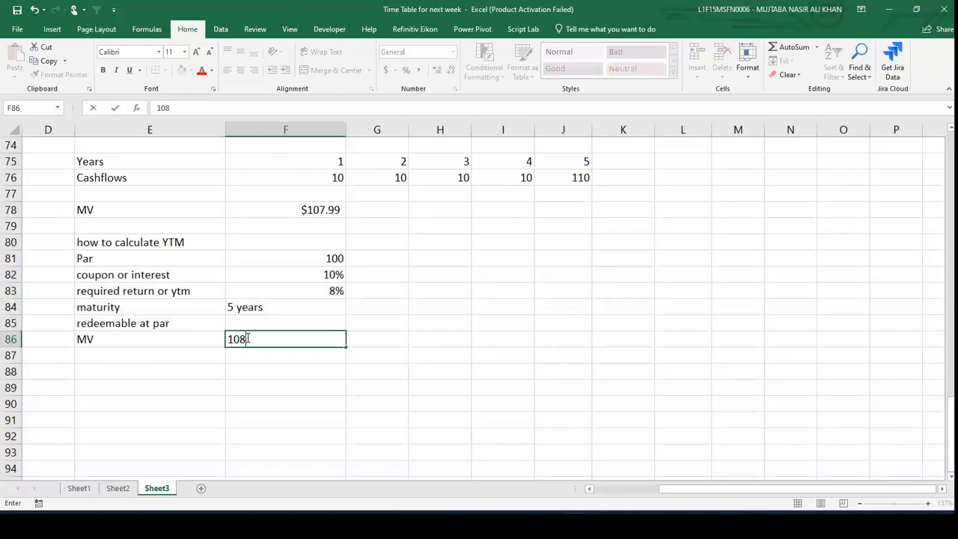
pyautogui.press('Left')
pyautogui.press('Left')
pyautogui.press('Left')
pyautogui.press('Up')
pyautogui.press('Up')
pyautogui.press('Up')
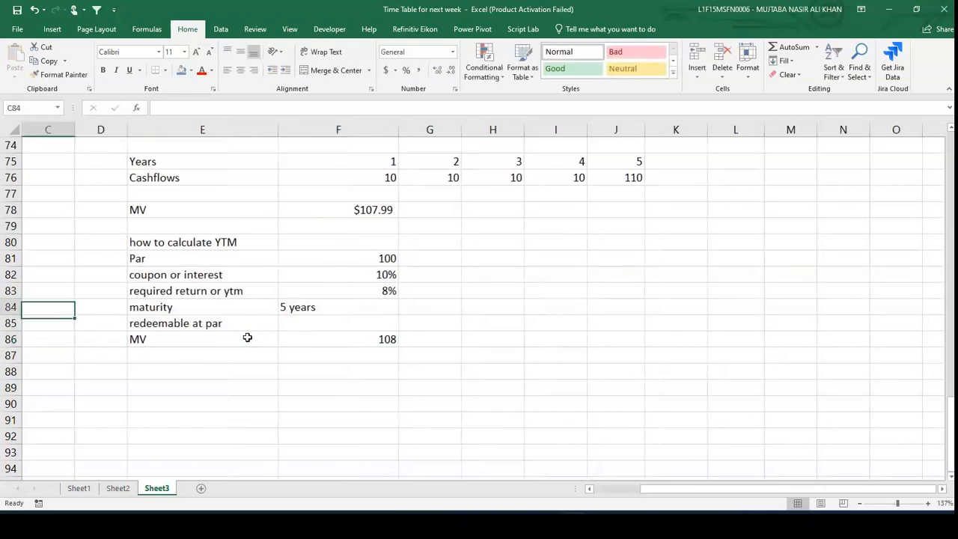
pyautogui.press('Right')
pyautogui.press('Right')
pyautogui.press('Right')
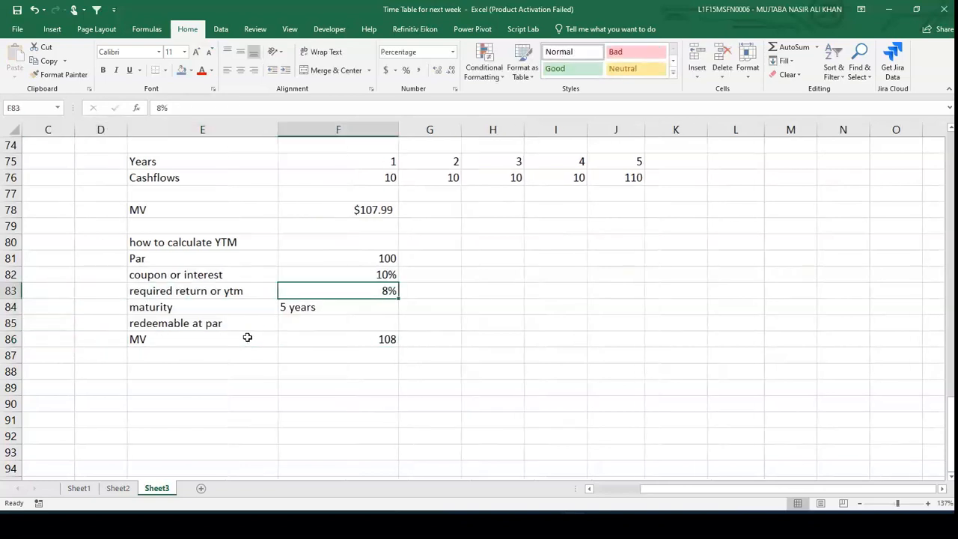
pyautogui.write('?')
pyautogui.press('Return')
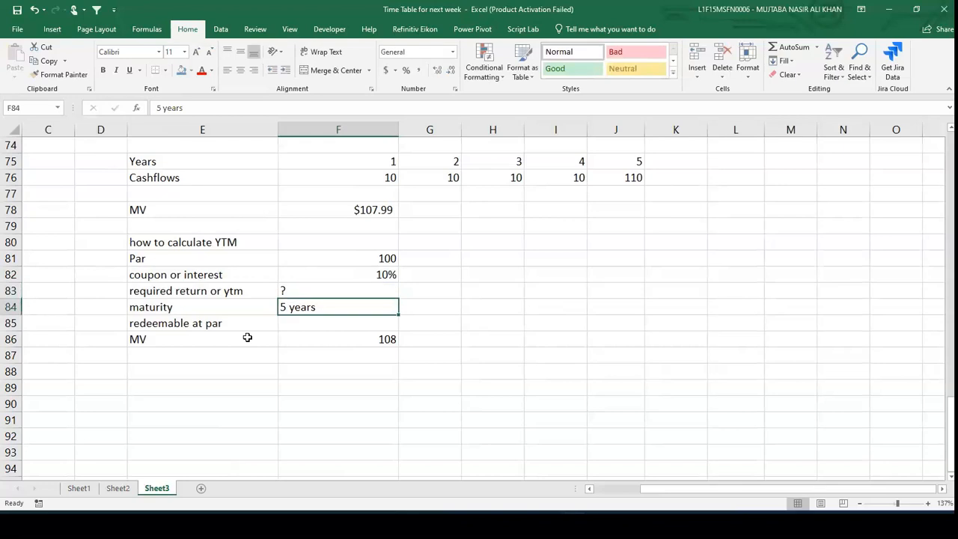
# - Enter the label "Years" in E88 and years 0 through 5 across F88:K88
pyautogui.hscroll(1, 247, 338)
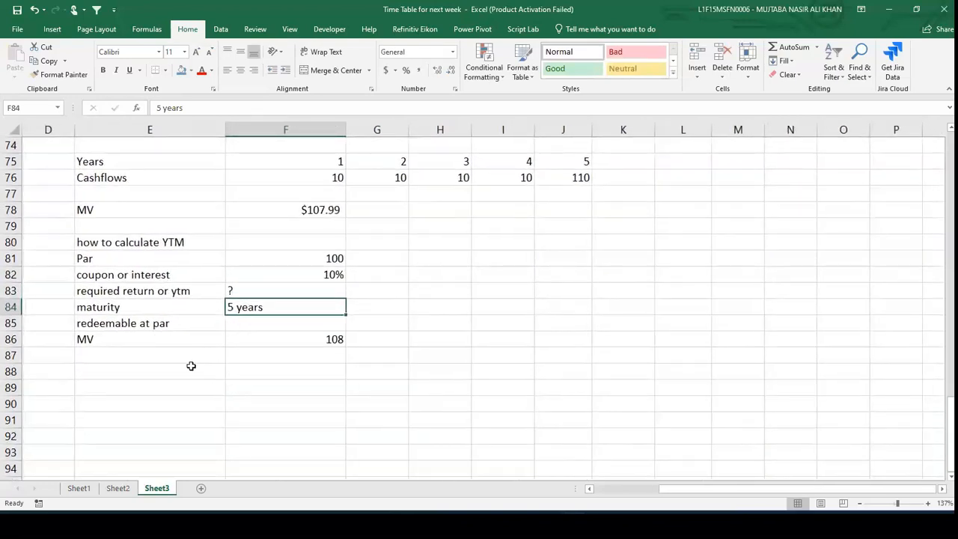
pyautogui.click(190, 366)
pyautogui.write('YEars')
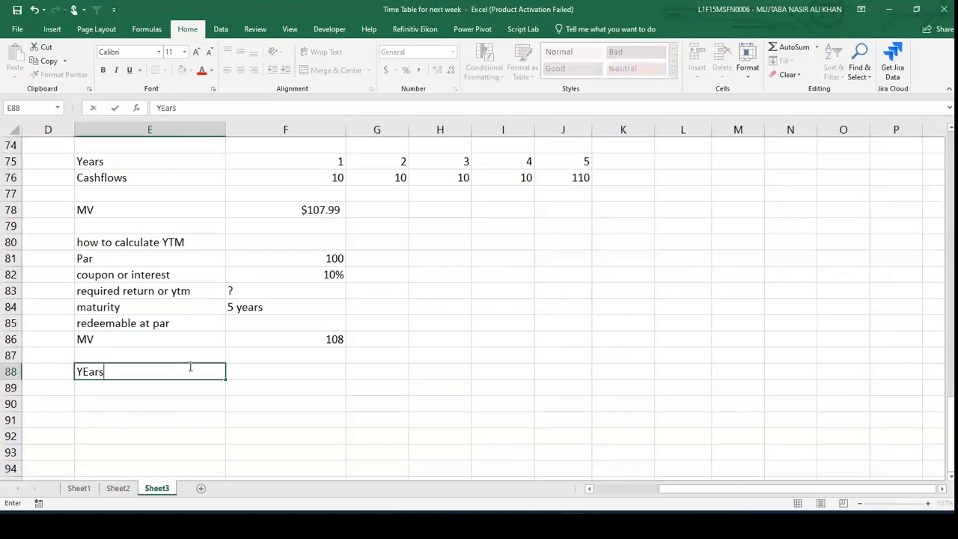
pyautogui.press('Tab')
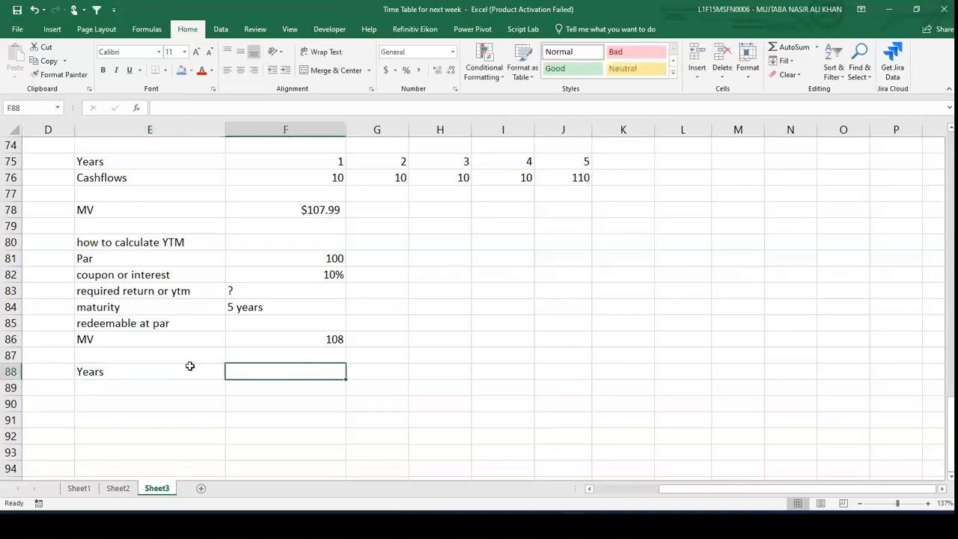
pyautogui.write('0')
pyautogui.press('Tab')
pyautogui.write('1')
pyautogui.press('Tab')
pyautogui.write('2')
pyautogui.press('Tab')
pyautogui.write('3')
pyautogui.press('Tab')
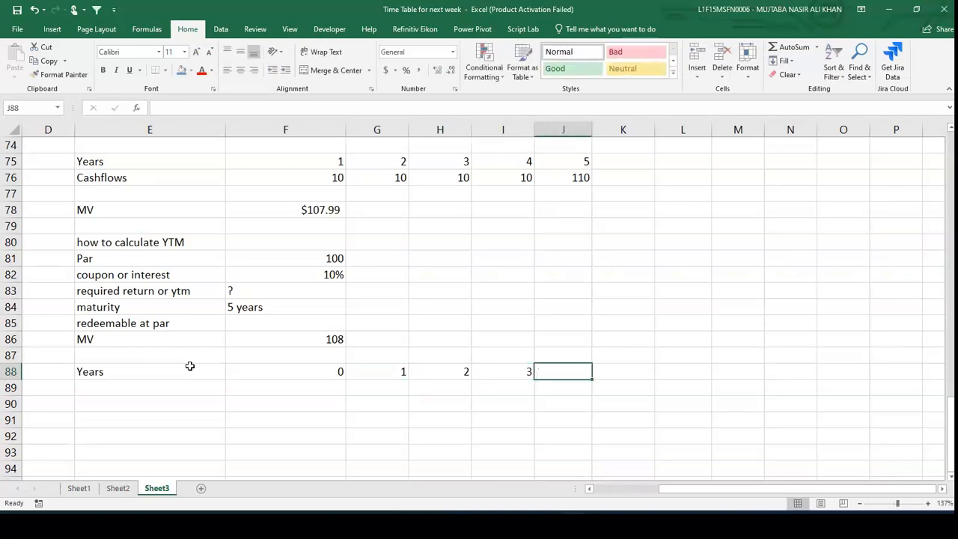
pyautogui.write('4')
pyautogui.press('Tab')
pyautogui.write('5')
pyautogui.press('Return')
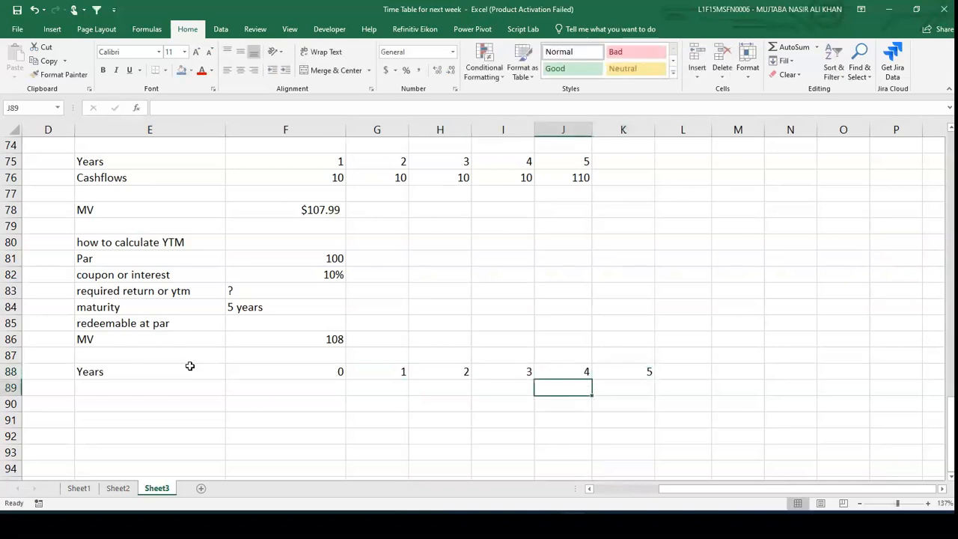
# - Label E89 "Cashflows", enter =-F86 in F89 and the coupon =100*10% in G89
pyautogui.write('Cashflows')
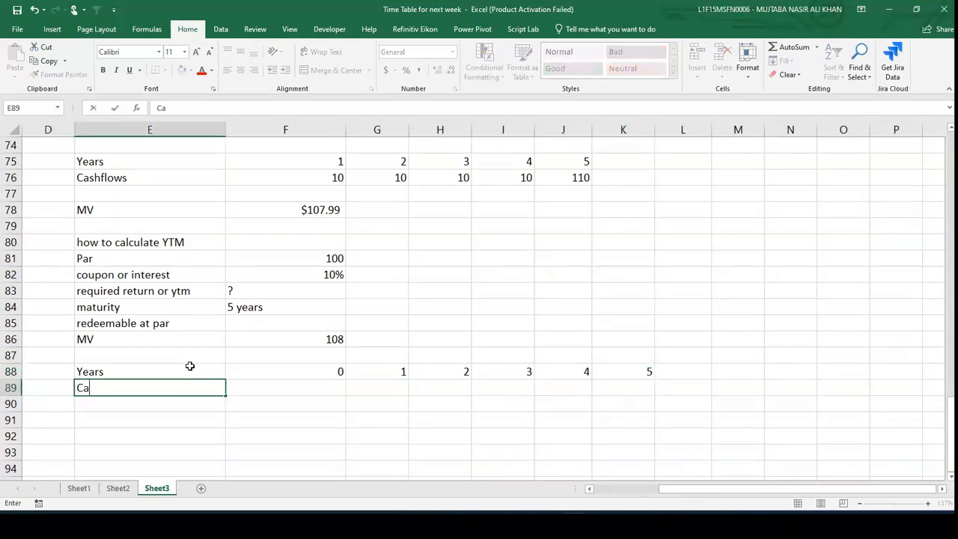
pyautogui.press('Tab')
pyautogui.write('=')
pyautogui.write('-')
pyautogui.press('Up')
pyautogui.press('Up')
pyautogui.press('Up')
pyautogui.press('Return')
pyautogui.press('Up')
pyautogui.press('Right')
pyautogui.write('=100*10%')
pyautogui.press('Return')
# - Copy the coupon cash flow from G89 across H89:K89
pyautogui.press('Up')
pyautogui.hotkey('ctrl', 'c')
pyautogui.press('Right')
pyautogui.hotkey('shift', 'Right')
pyautogui.hotkey('shift', 'Right')
pyautogui.hotkey('shift', 'Right')
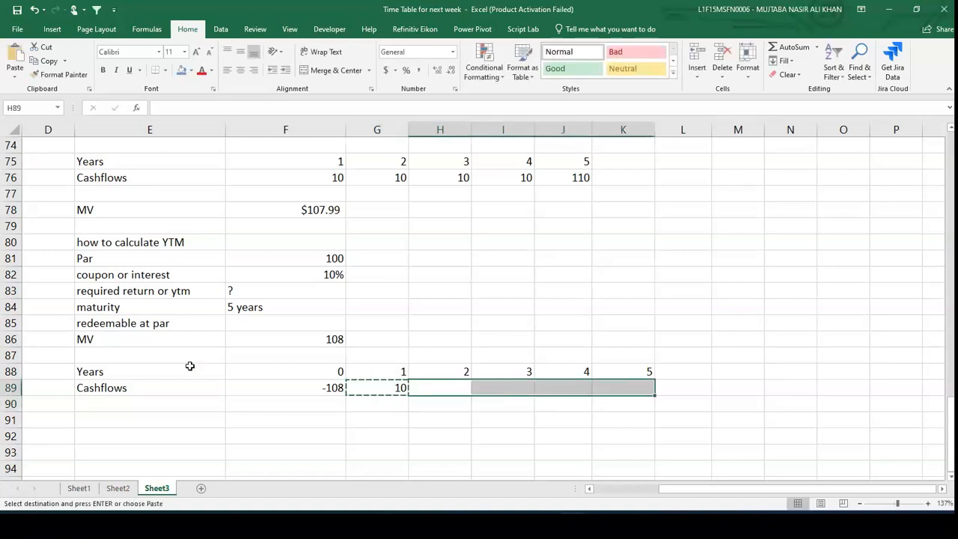
pyautogui.hotkey('ctrl', 'v')
pyautogui.press('Escape')
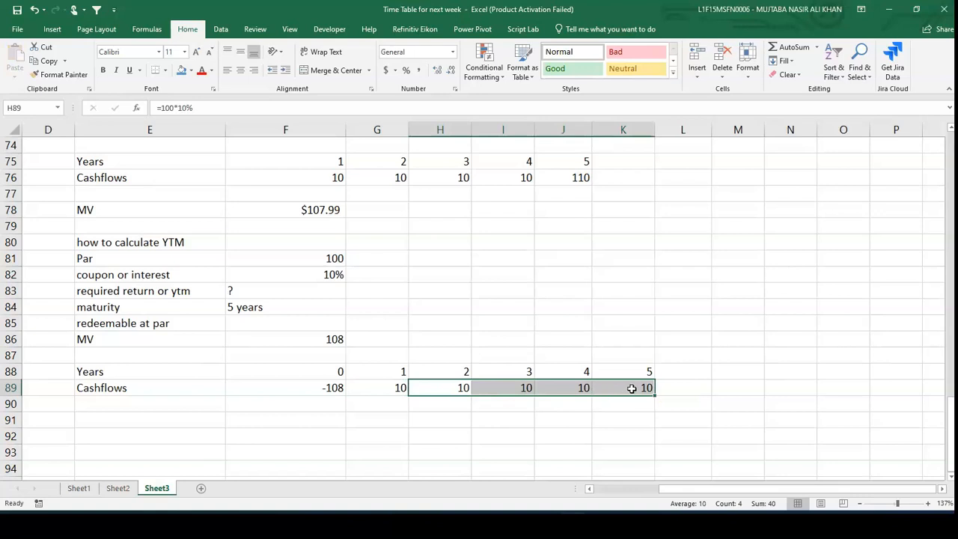
# - Edit the year-5 cash flow in K89 to =100*10%+100 to include par redemption
pyautogui.doubleClick(632, 388)
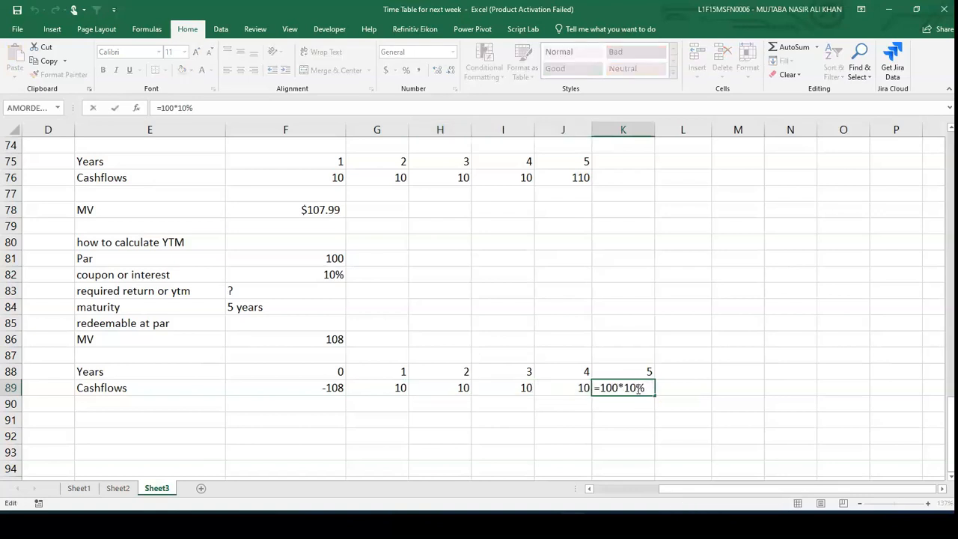
pyautogui.write('+100')
pyautogui.press('Return')
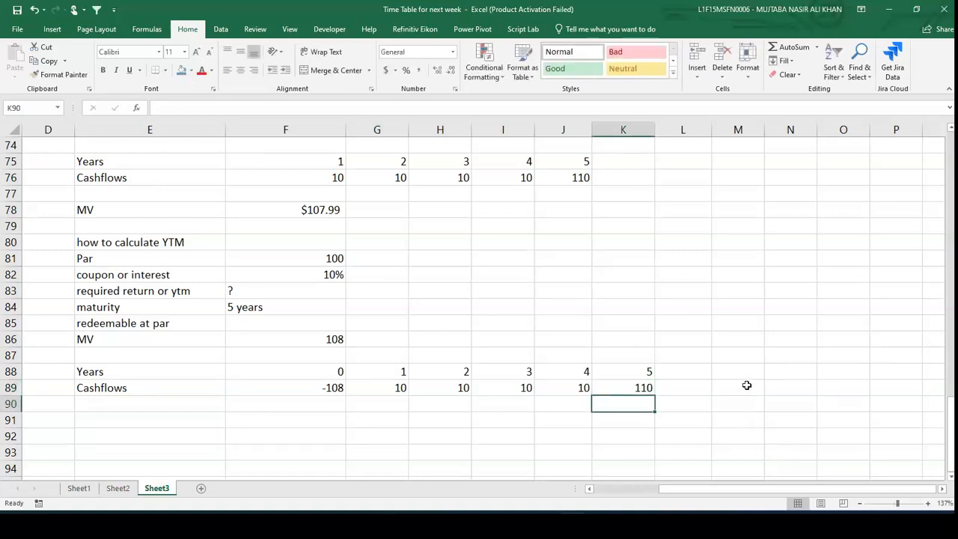
# - Label E91 "ytm" and calculate the yield in F91 with =IRR(F89:K89)
pyautogui.press('Down')
pyautogui.press('Left')
pyautogui.press('Left')
pyautogui.press('Left')
pyautogui.press('Left')
pyautogui.press('Left')
pyautogui.press('Left')
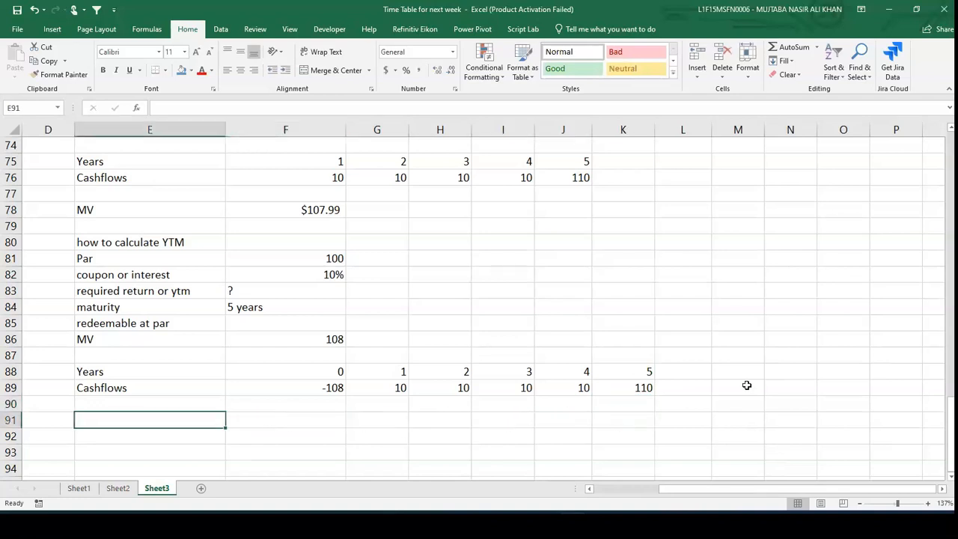
pyautogui.write('ytm')
pyautogui.press('Tab')
pyautogui.write('=irr(')
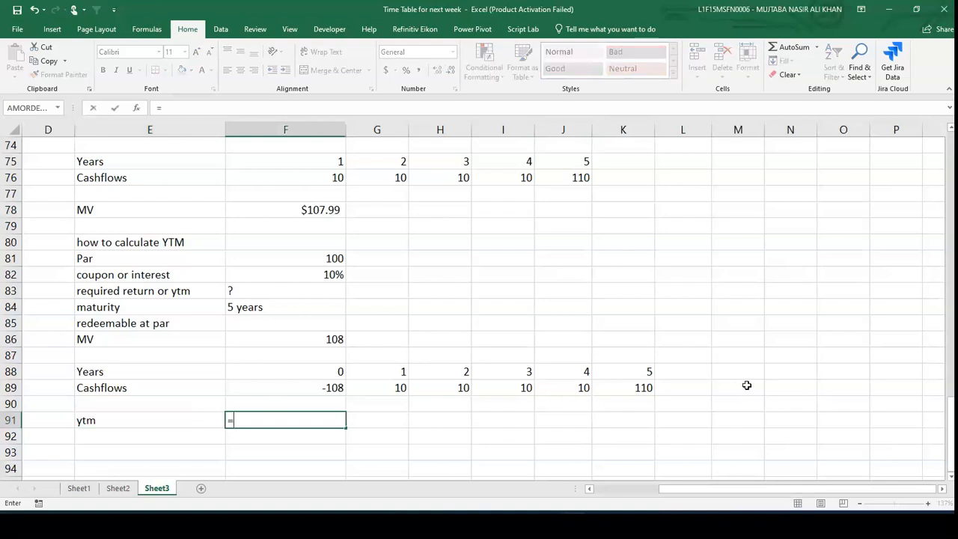
pyautogui.press('Up')
pyautogui.press('Up')
pyautogui.hotkey('shift', 'Right')
pyautogui.hotkey('shift', 'Right')
pyautogui.hotkey('shift', 'Right')
pyautogui.hotkey('shift', 'Right')
pyautogui.hotkey('shift', 'Right')
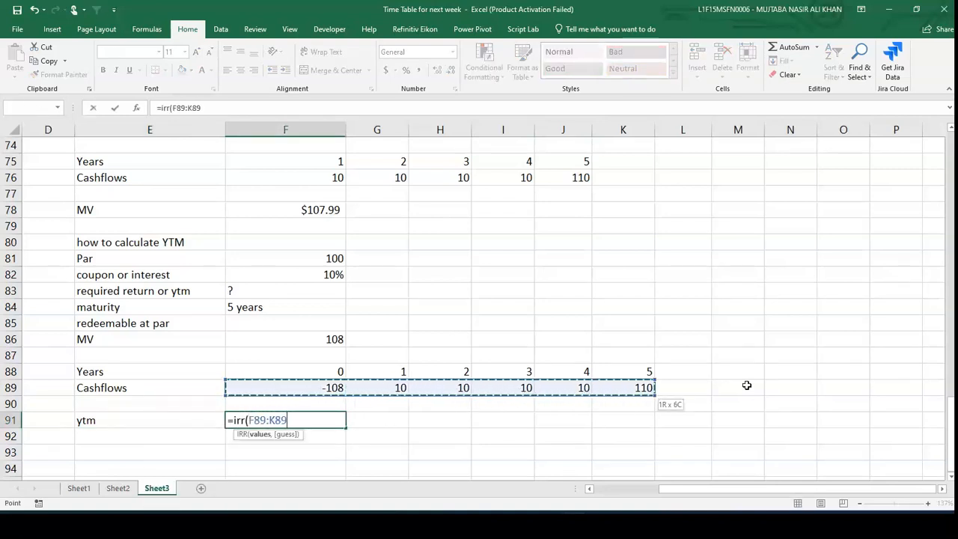
pyautogui.write(')')
pyautogui.press('Return')
pyautogui.press('Up')
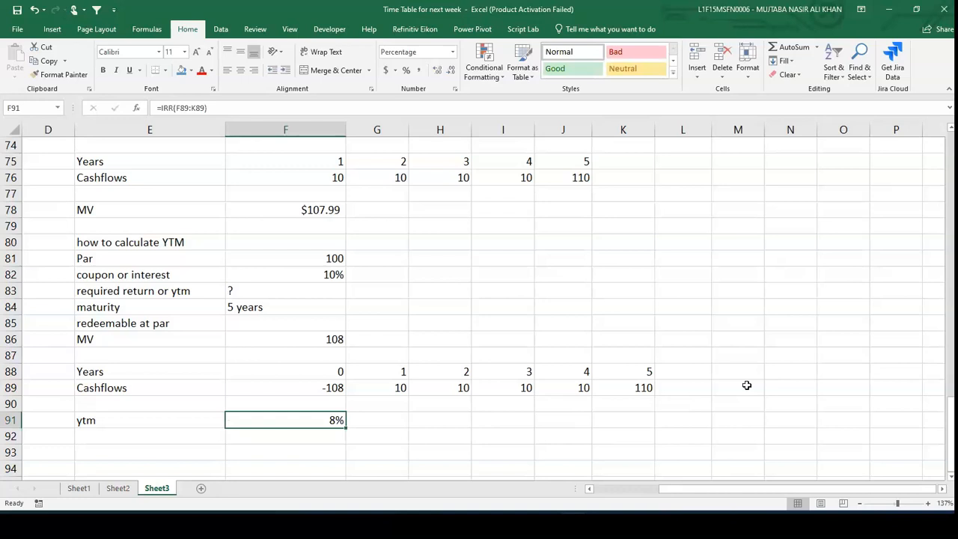
# - Add the heading "How to calculate the Kd" in E93
pyautogui.scroll(-2, 746, 385)
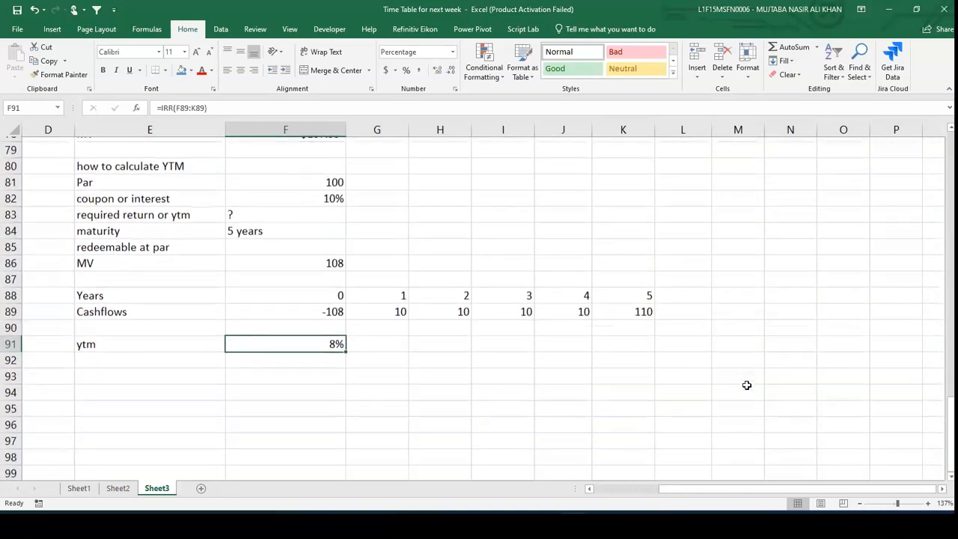
pyautogui.click(185, 373)
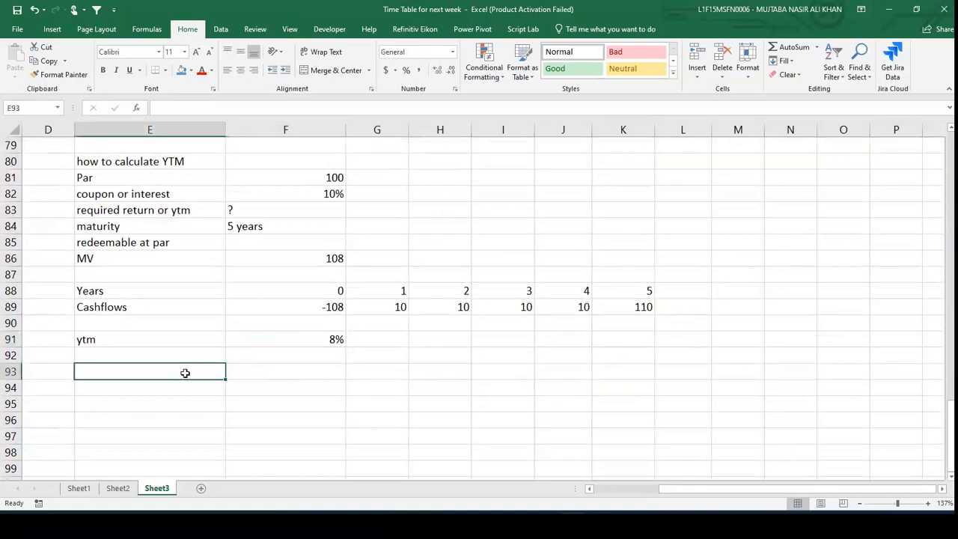
pyautogui.write('How to calculate the K')
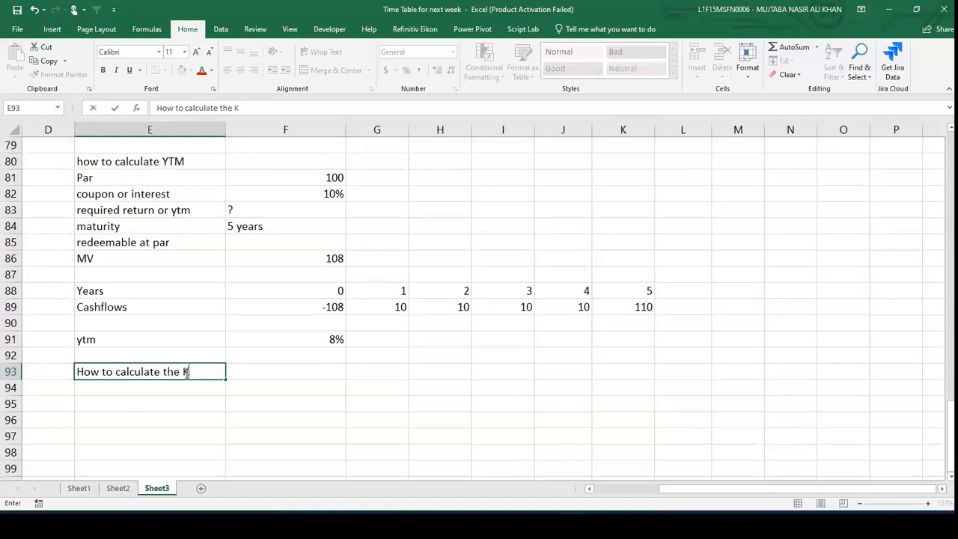
pyautogui.write('d')
# - Copy the bond data block E81:F86 and paste it starting at E94
pyautogui.click(117, 188)
pyautogui.click(119, 177)
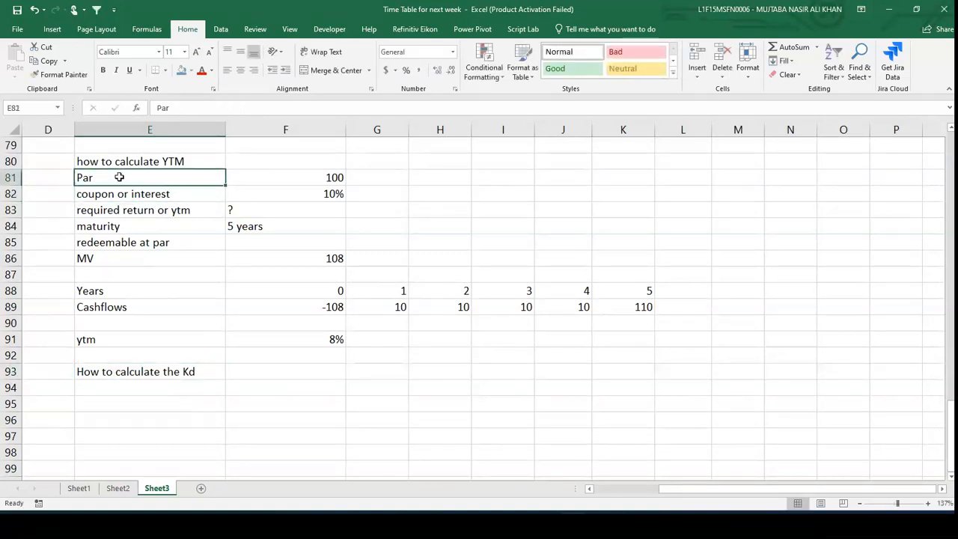
pyautogui.hotkey('shift', 'Down')
pyautogui.hotkey('shift', 'Down')
pyautogui.hotkey('shift', 'Down')
pyautogui.hotkey('shift', 'Down')
pyautogui.hotkey('shift', 'Down')
pyautogui.hotkey('shift', 'Right')
pyautogui.hotkey('shift', 'Right')
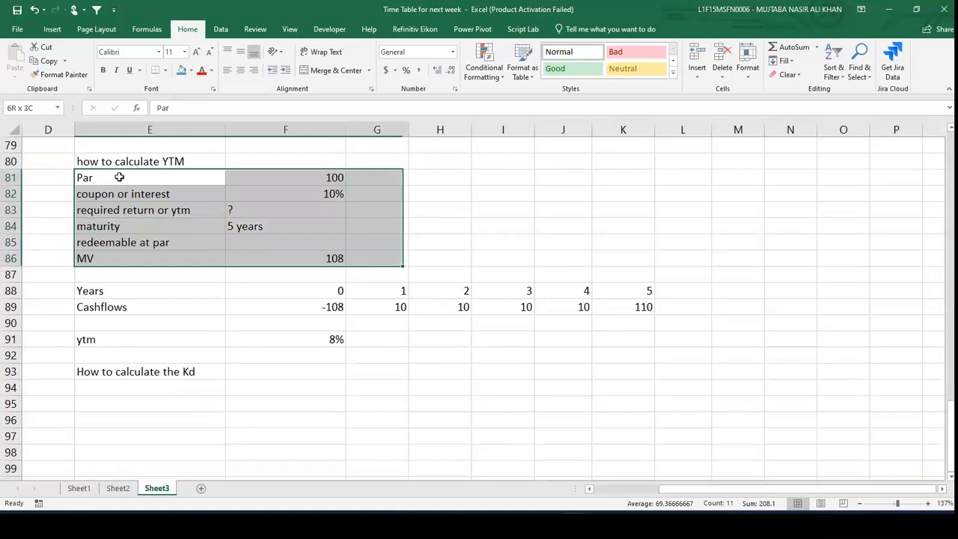
pyautogui.hotkey('shift', 'Left')
pyautogui.hotkey('ctrl', 'c')
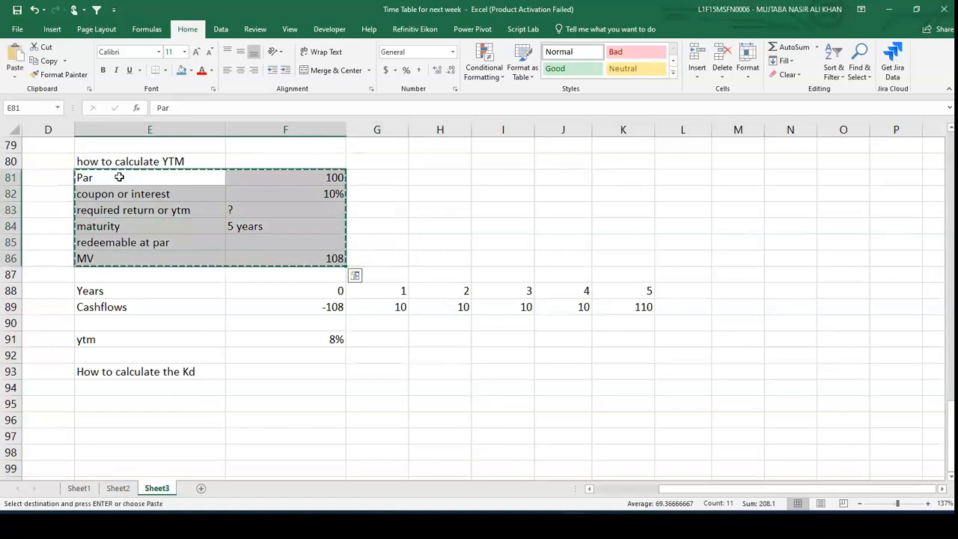
pyautogui.scroll(-3, 119, 177)
pyautogui.click(108, 258)
pyautogui.hotkey('ctrl', 'v')
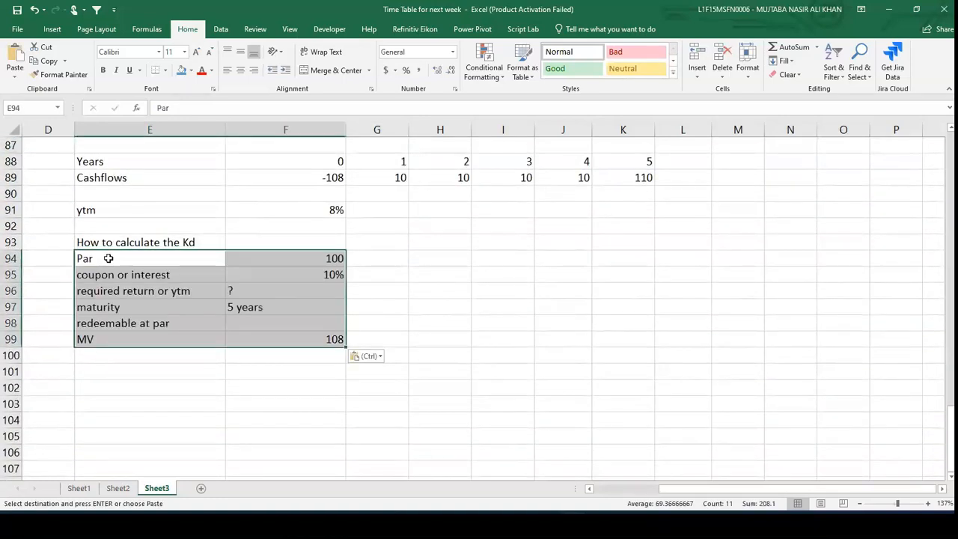
# - Add a "tax" row in E100 with a rate of 30% in F100
pyautogui.click(199, 364)
pyautogui.write('tax')
pyautogui.press('Tab')
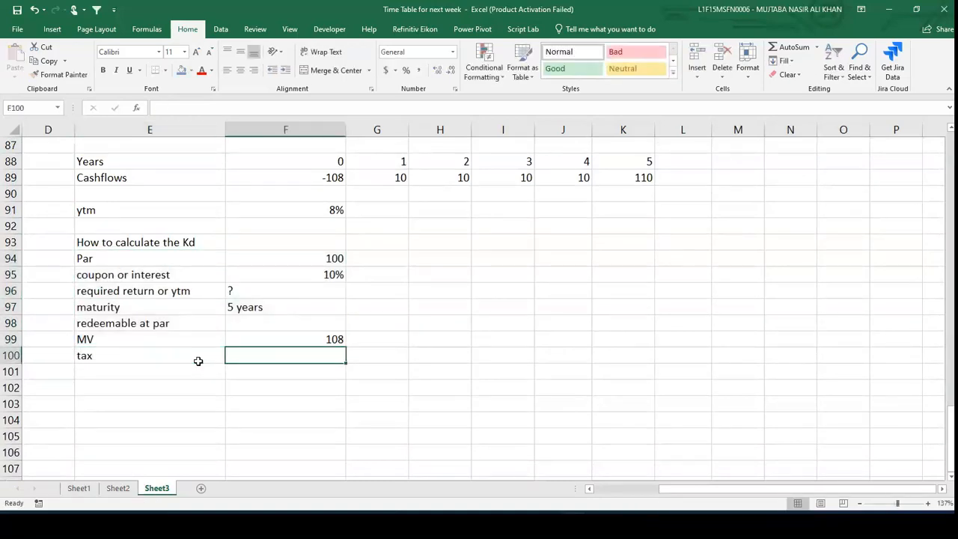
pyautogui.write('30%')
pyautogui.press('Return')
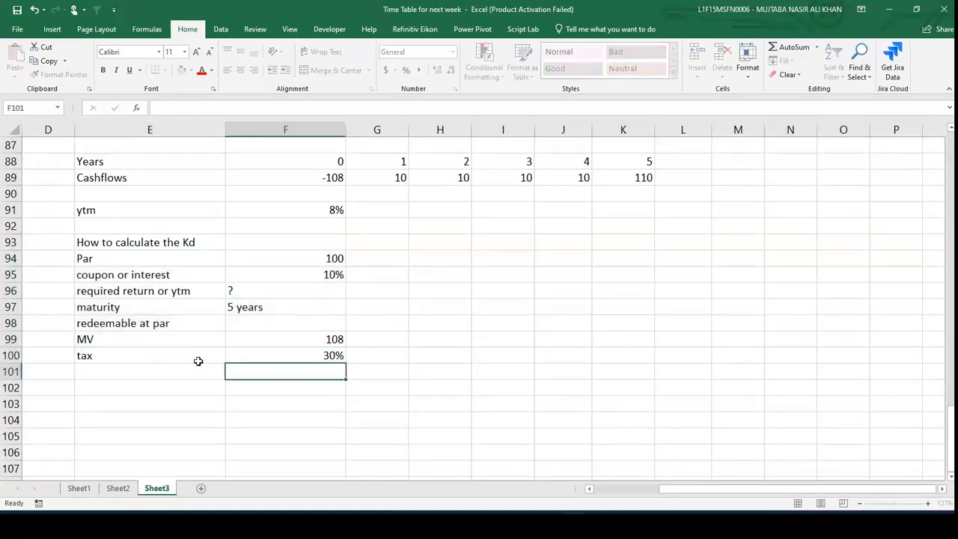
# - Add a "Years" row in E102 with periods 0 to 5 across F102:K102
pyautogui.press('Down')
pyautogui.press('Left')
pyautogui.write('YEar')
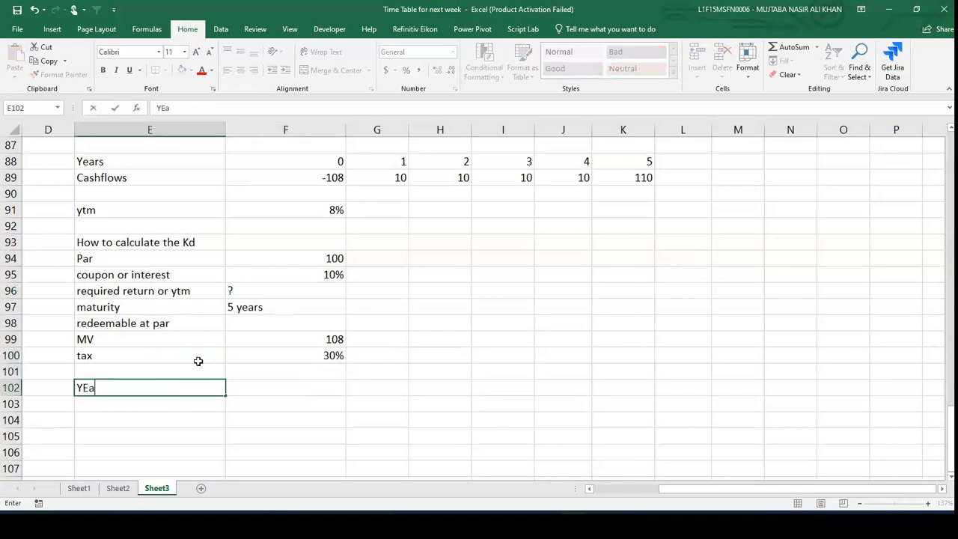
pyautogui.press('Tab')
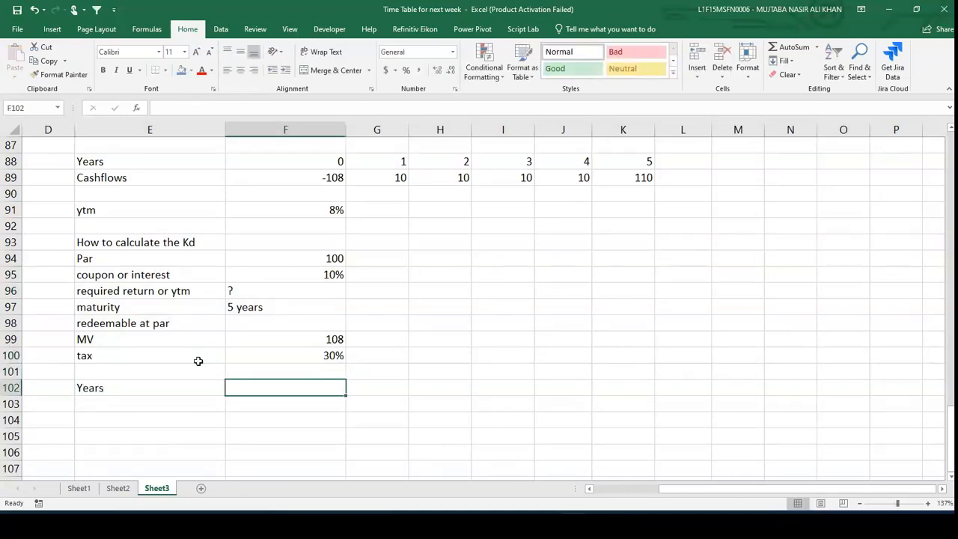
pyautogui.write('0')
pyautogui.press('Tab')
pyautogui.write('1')
pyautogui.press('Tab')
pyautogui.write('2')
pyautogui.press('Tab')
pyautogui.write('3\t4')
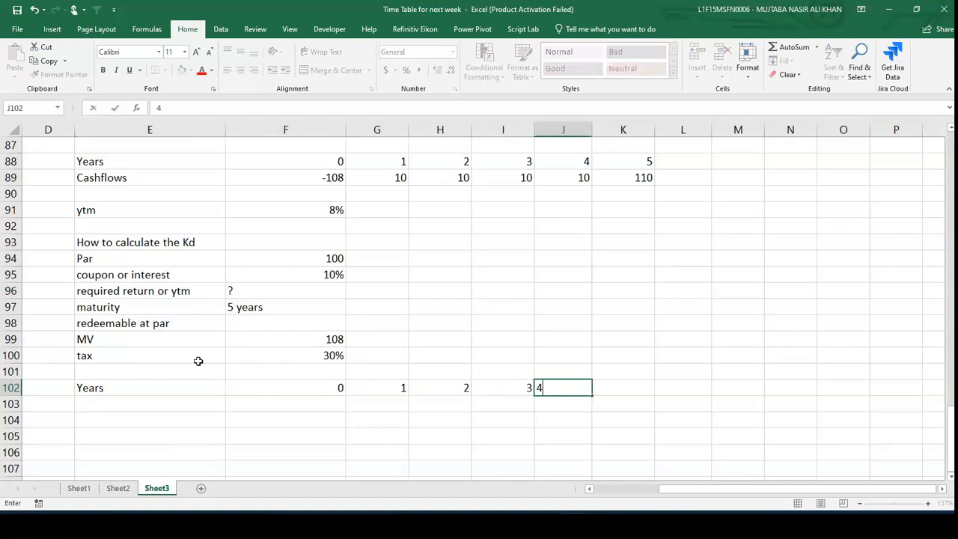
pyautogui.press('Tab')
pyautogui.write('5')
# - Label E103 "cashflows" and set F103 to the negative market value with =-F99
pyautogui.press('Down')
pyautogui.press('Left')
pyautogui.press('Left')
pyautogui.press('Left')
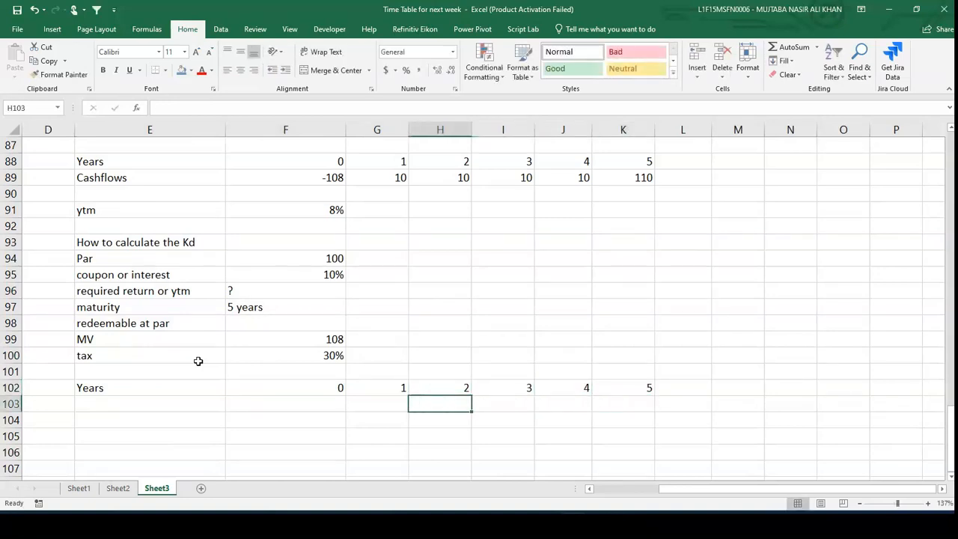
pyautogui.press('Left')
pyautogui.press('Left')
pyautogui.press('Left')
pyautogui.write('cashflows')
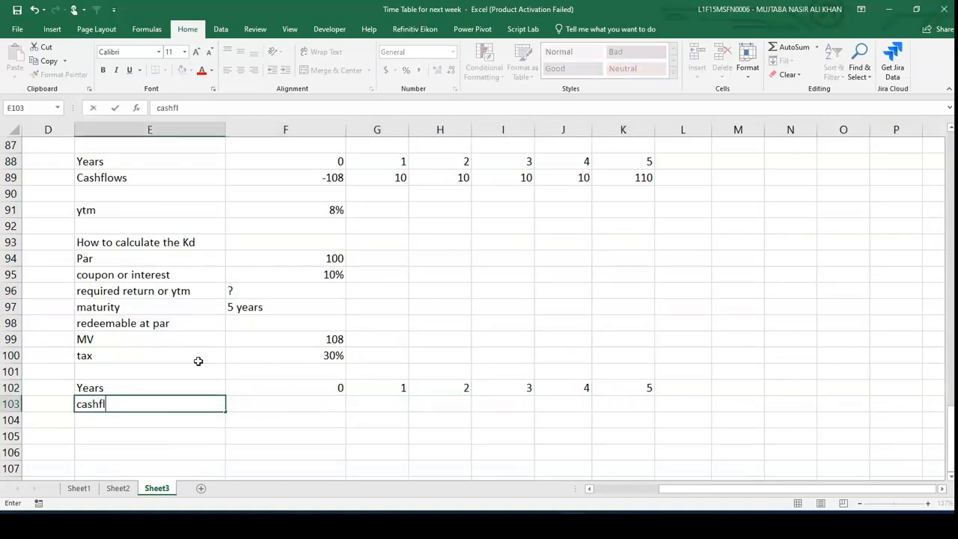
pyautogui.press('Right')
pyautogui.write('=-')
pyautogui.press('Up')
pyautogui.press('Up')
pyautogui.press('Up')
# - Enter the after-tax coupon =100*10%*0.7 in G103 and copy it across H103:K103
pyautogui.press('Up')
pyautogui.press('Return')
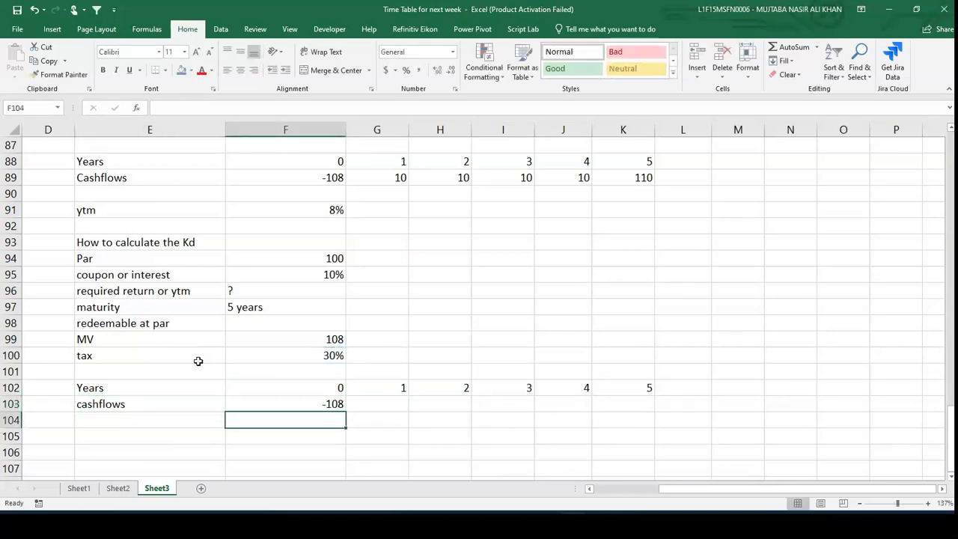
pyautogui.press('Up')
pyautogui.press('Right')
pyautogui.write('=')
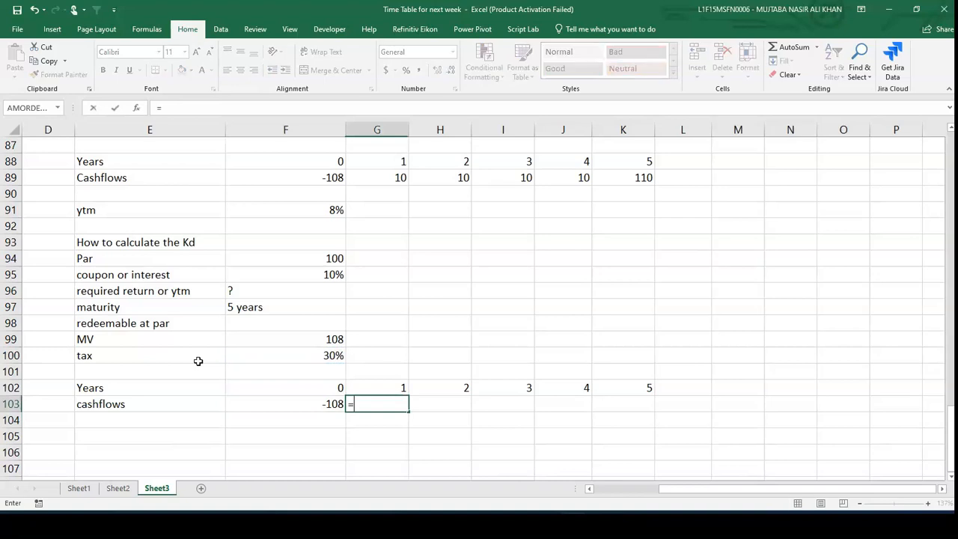
pyautogui.write('100*10%*0.7')
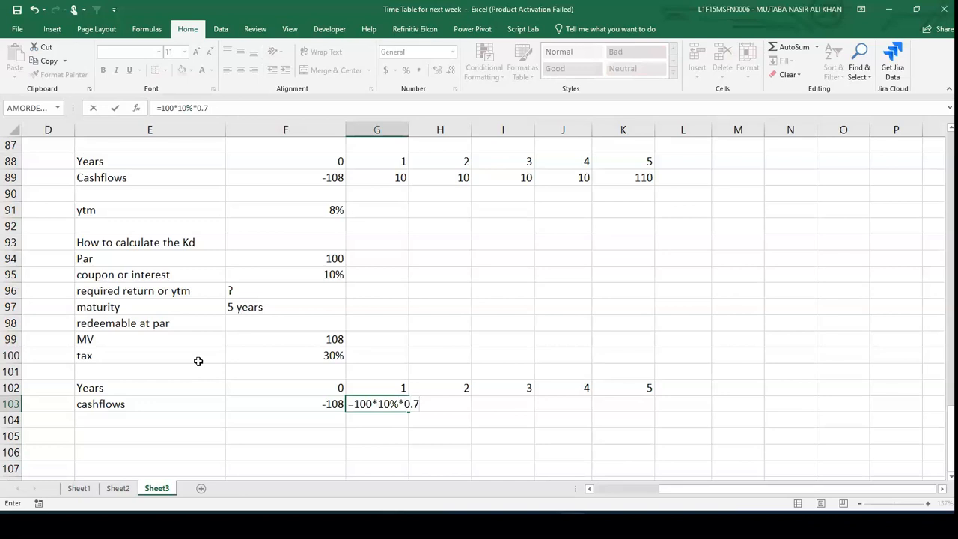
pyautogui.press('Return')
pyautogui.press('Up')
pyautogui.hotkey('ctrl', 'c')
pyautogui.press('Right')
pyautogui.hotkey('shift', 'Right')
pyautogui.hotkey('shift', 'Right')
pyautogui.hotkey('shift', 'Right')
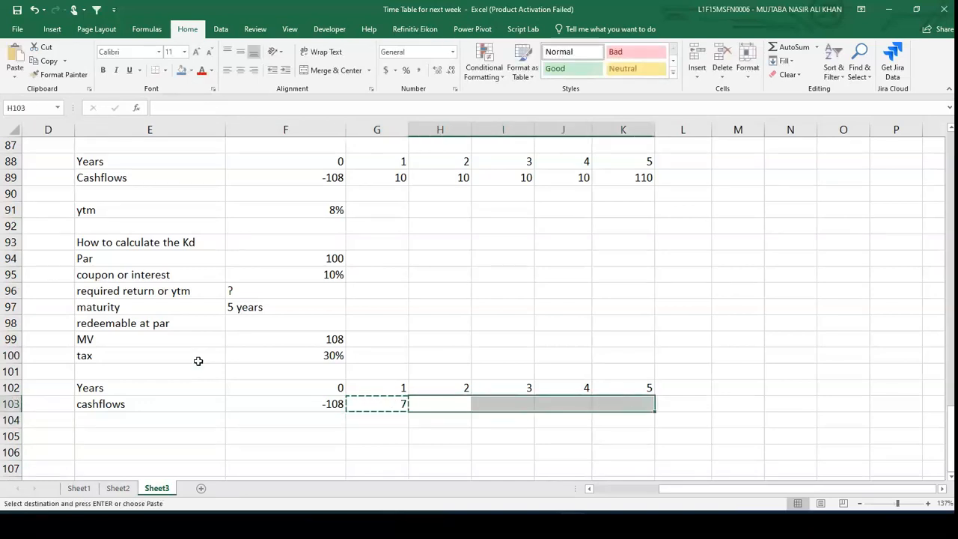
pyautogui.hotkey('ctrl', 'v')
pyautogui.press('Escape')
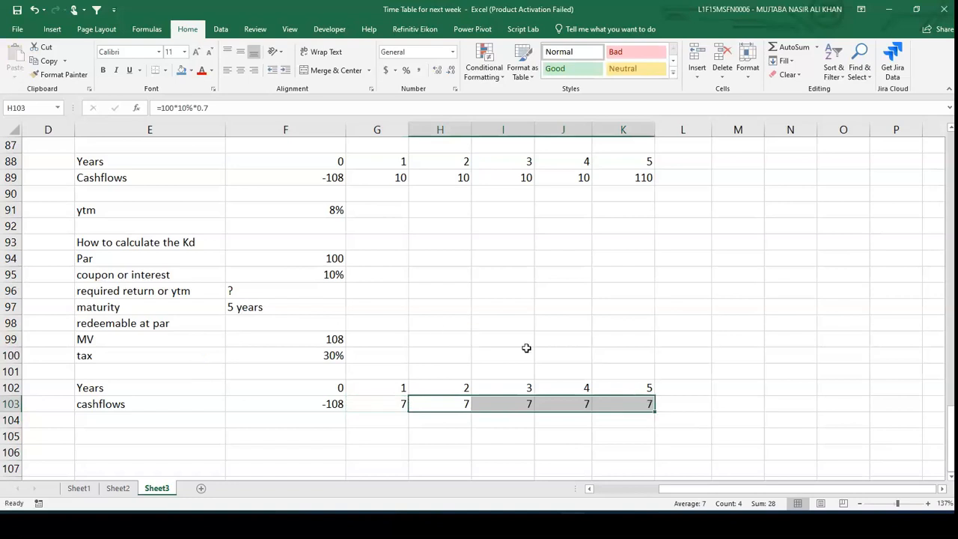
# - Add the redemption to year 5 by appending +100 to the formula in K103
pyautogui.doubleClick(632, 401)
pyautogui.write('+100')
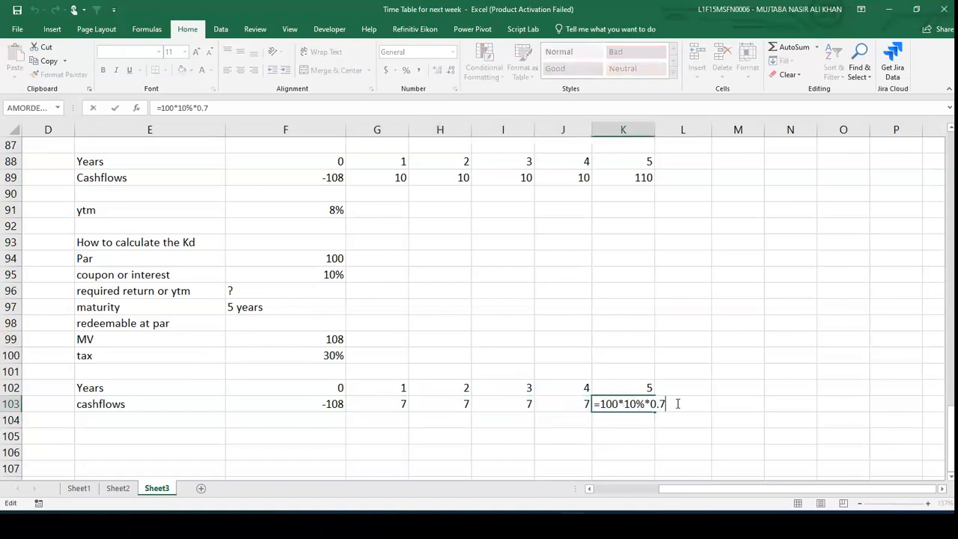
pyautogui.press('Return')
# - Label E104 "KD", calculate it in F104 with =IRR(F103:K103), and show two decimal places
pyautogui.press('Left')
pyautogui.press('Left')
pyautogui.press('Left')
pyautogui.press('Left')
pyautogui.press('Left')
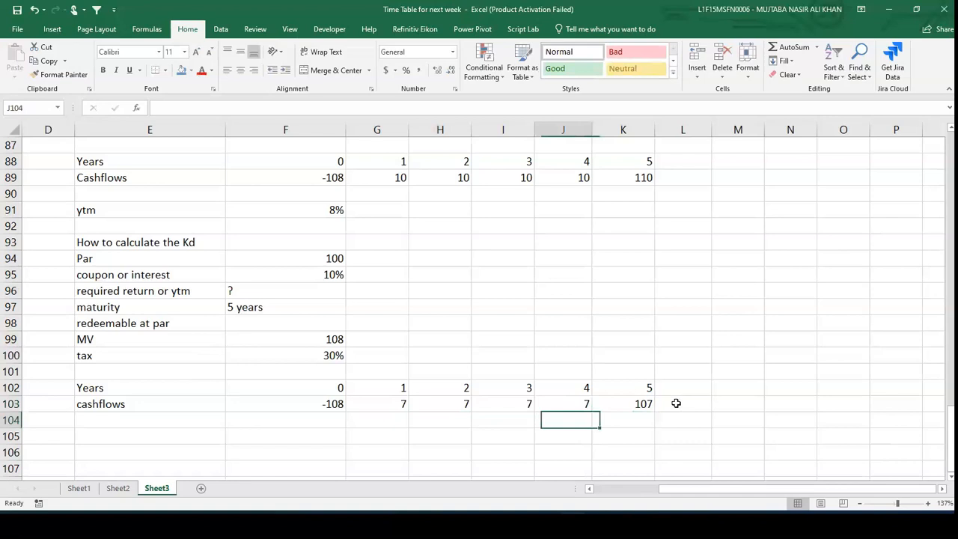
pyautogui.press('Left')
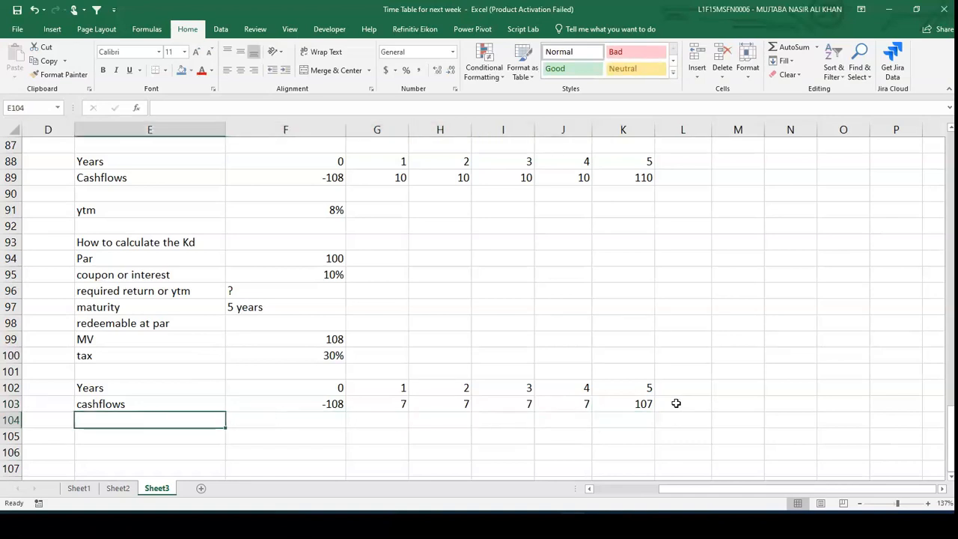
pyautogui.write('KD')
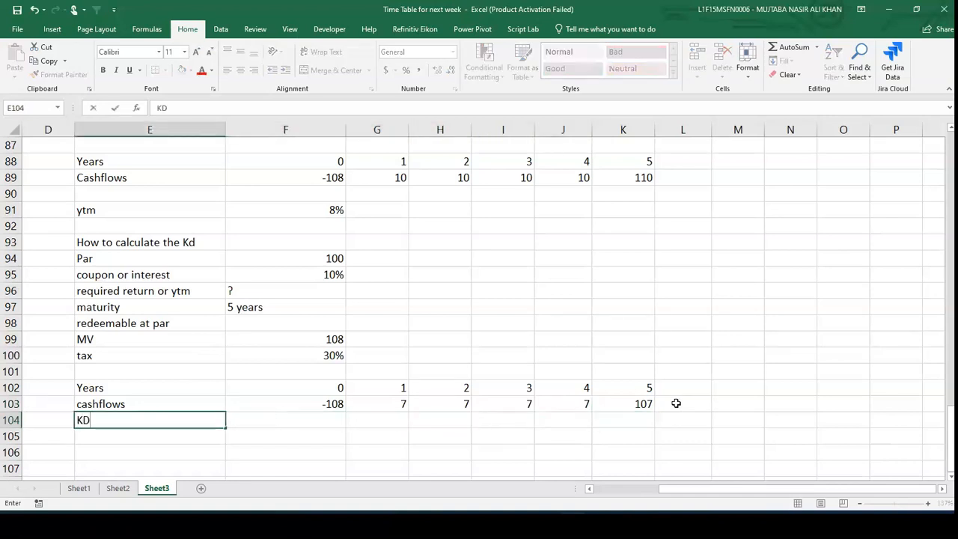
pyautogui.press('Tab')
pyautogui.write('=')
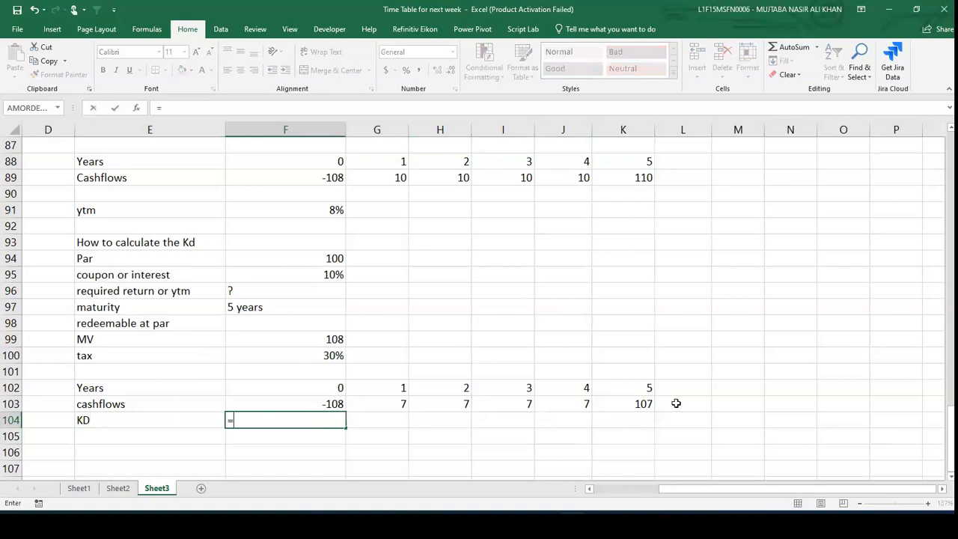
pyautogui.write('irr(')
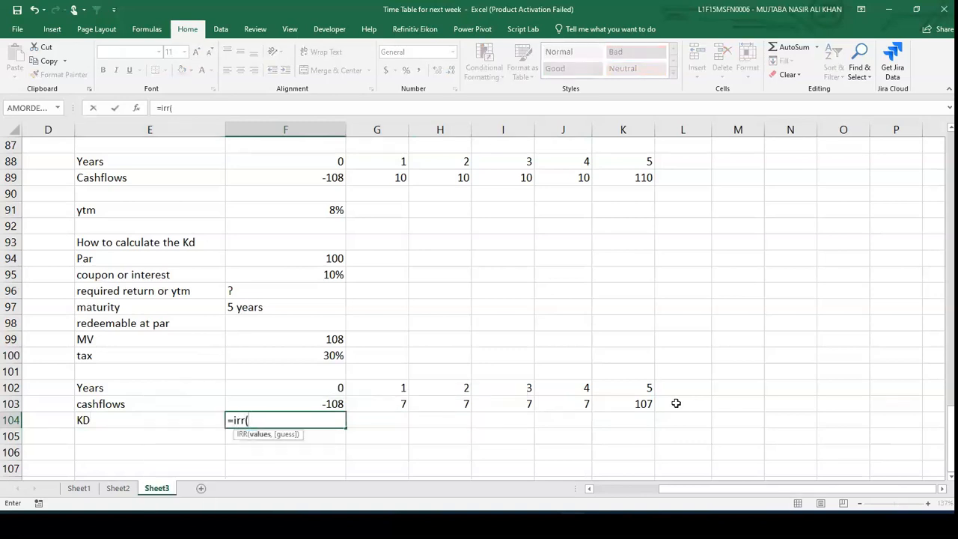
pyautogui.press('Up')
pyautogui.hotkey('shift', 'Right')
pyautogui.hotkey('shift', 'Right')
pyautogui.hotkey('shift', 'Right')
pyautogui.hotkey('shift', 'Right')
pyautogui.hotkey('shift', 'Right')
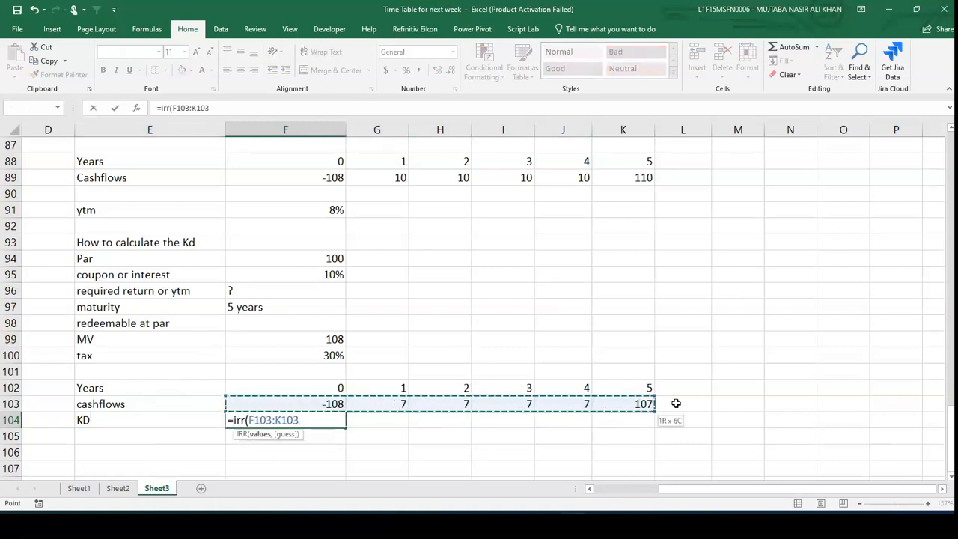
pyautogui.write(')')
pyautogui.press('Return')
pyautogui.press('Up')
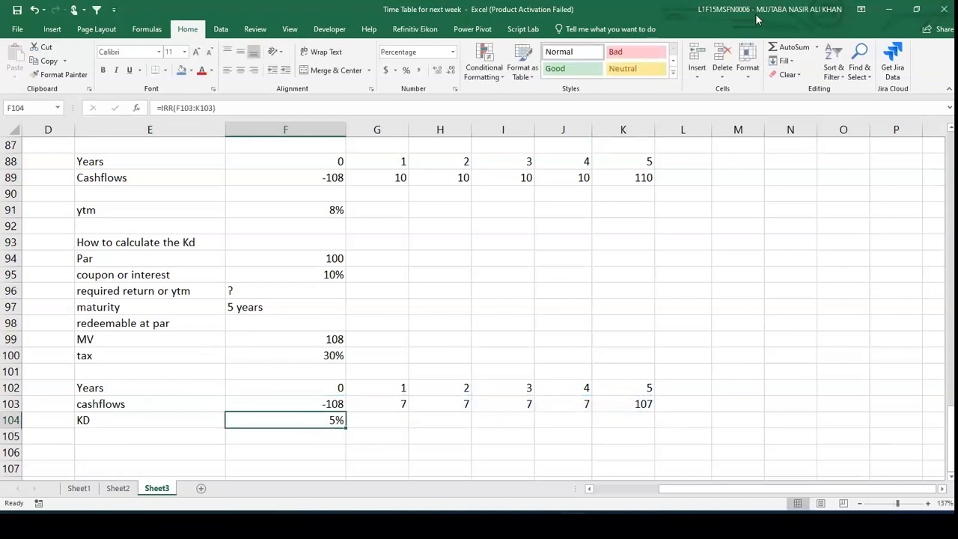
pyautogui.click(437, 69)
pyautogui.click(436, 70)
# - Review the NPV formula used for the market value in F78
pyautogui.scroll(3, 424, 278)
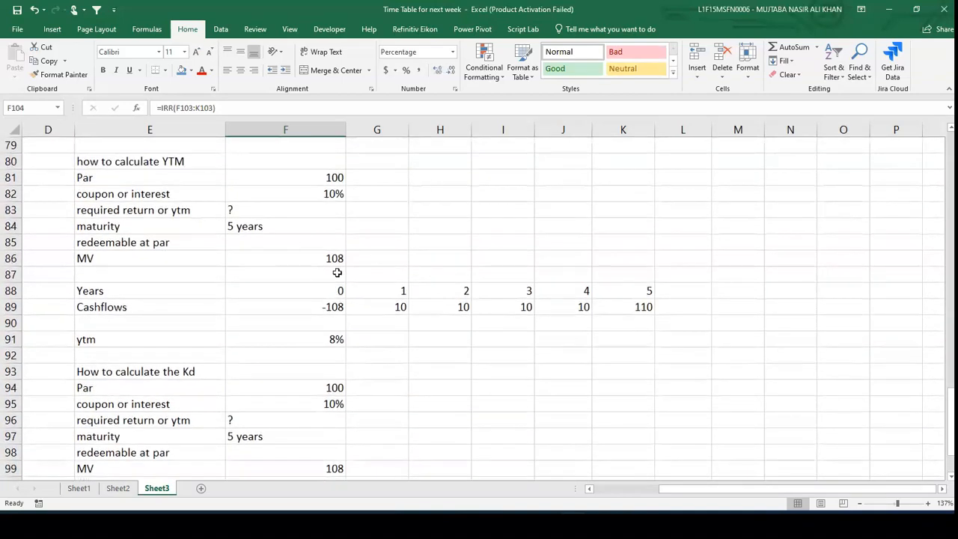
pyautogui.scroll(1, 352, 262)
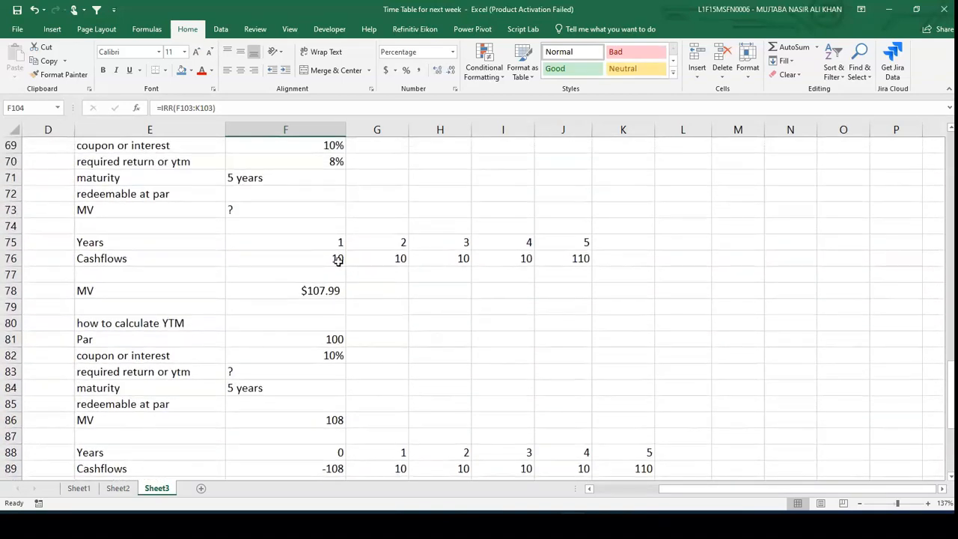
pyautogui.click(293, 291)
pyautogui.doubleClick(293, 291)
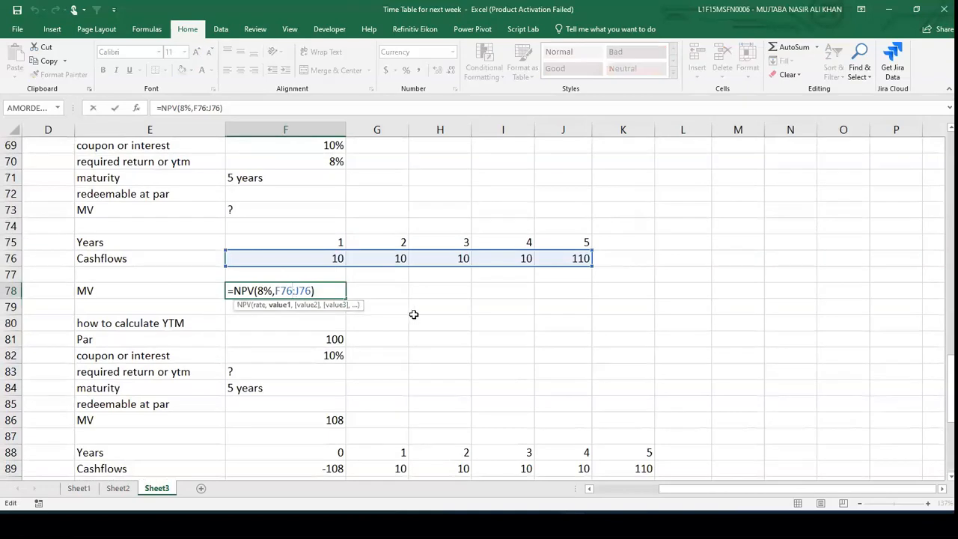
pyautogui.press('Escape')
pyautogui.scroll(-6, 414, 314)
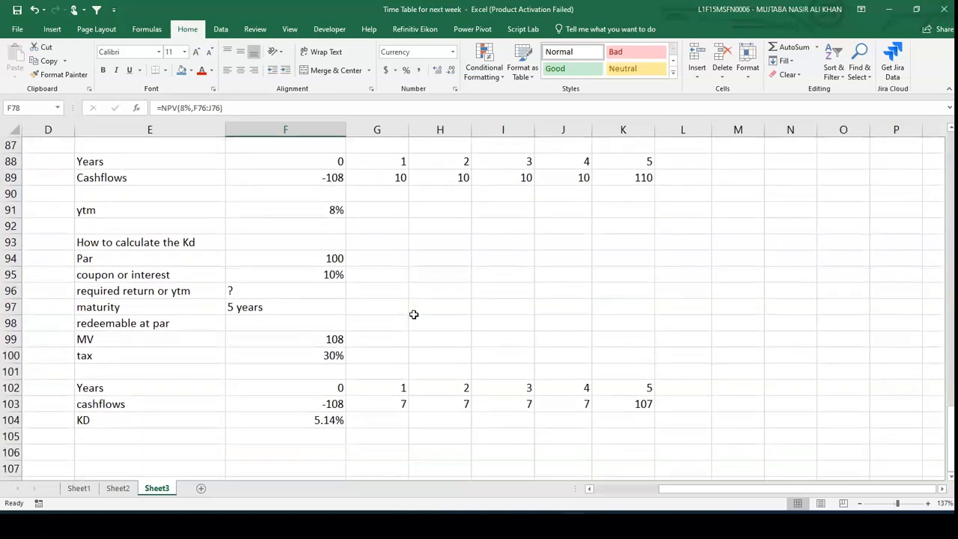
pyautogui.scroll(3, 414, 314)
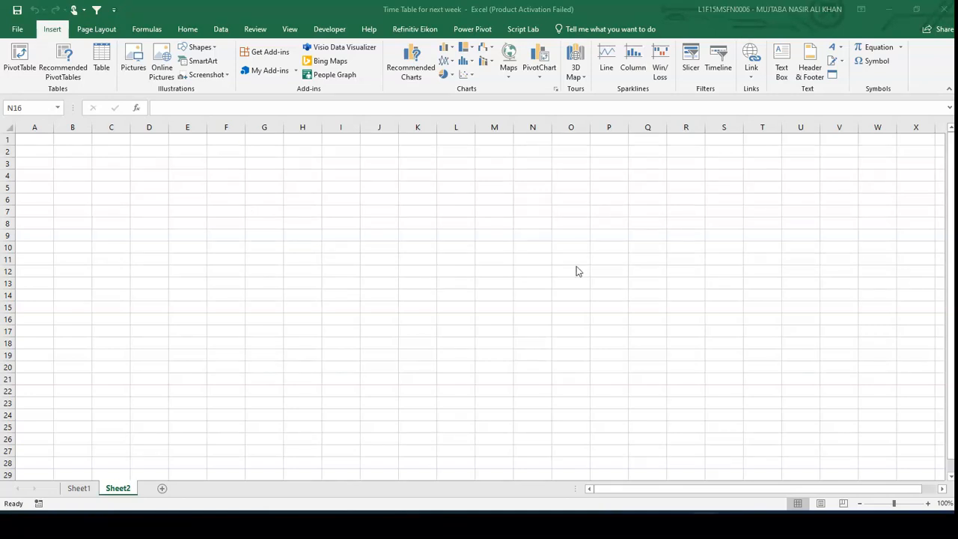
# - Switch to OneNote and handwrite the underlined heading "IR Redeemable"
pyautogui.click(659, 526)
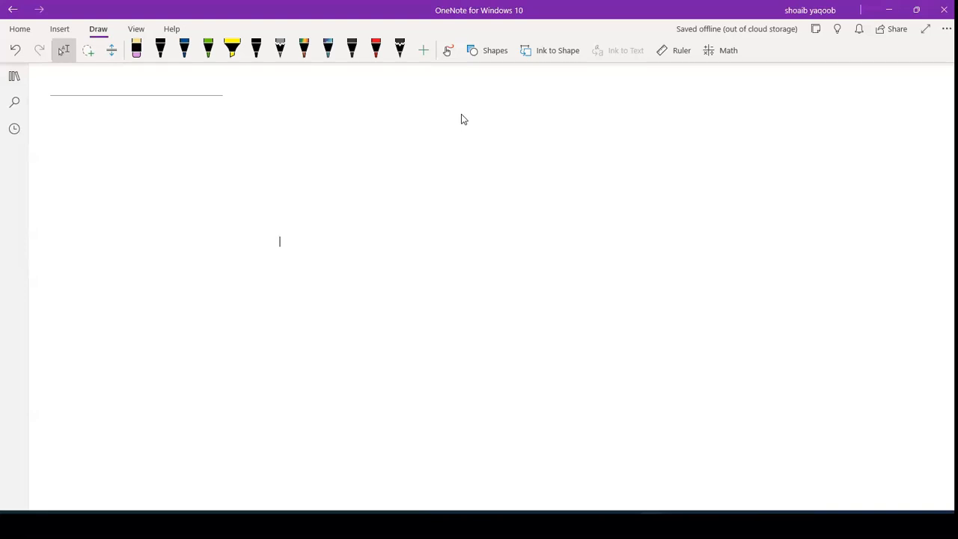
pyautogui.moveTo(298, 255); pyautogui.dragTo(292, 278)
pyautogui.moveTo(306, 259); pyautogui.dragTo(302, 280)
pyautogui.moveTo(305, 255); pyautogui.dragTo(323, 279)
pyautogui.moveTo(324, 256)
pyautogui.mouseDown()
pyautogui.moveTo(340, 274)
pyautogui.moveTo(352, 248)
pyautogui.moveTo(371, 271)
pyautogui.moveTo(390, 270)
pyautogui.moveTo(408, 250)
pyautogui.moveTo(423, 267)
pyautogui.mouseUp()
pyautogui.moveTo(336, 281); pyautogui.dragTo(401, 278)
pyautogui.moveTo(360, 284); pyautogui.dragTo(391, 282)
pyautogui.hscroll(1, 461, 114)
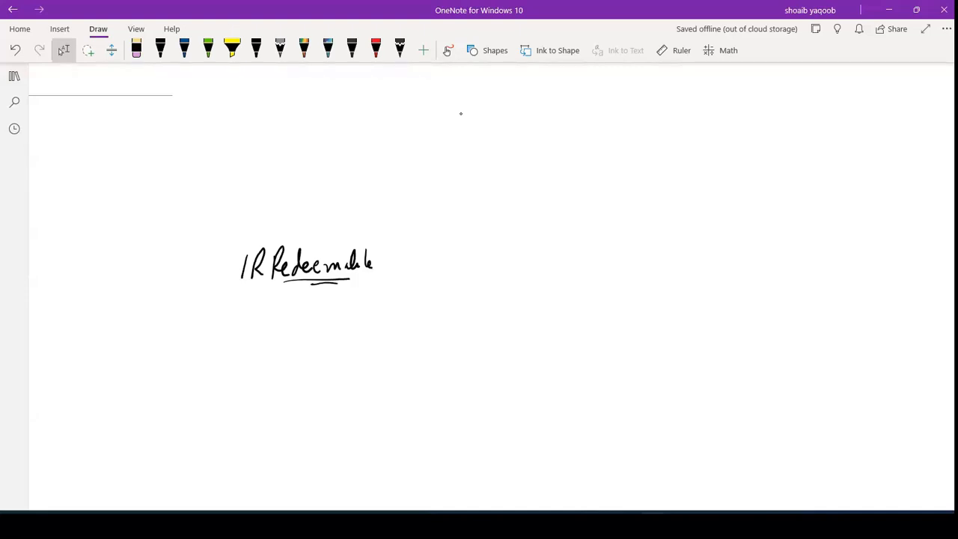
# - Handwrite the formula MV = Interest / r beneath the heading
pyautogui.scroll(-1, 461, 114)
pyautogui.hscroll(1, 461, 114)
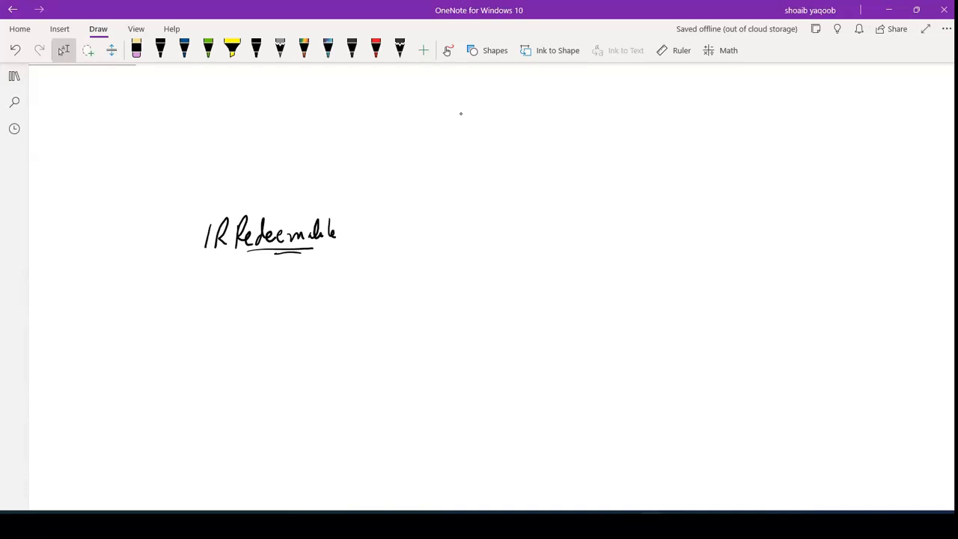
pyautogui.click(161, 48)
pyautogui.moveTo(337, 295); pyautogui.dragTo(362, 302)
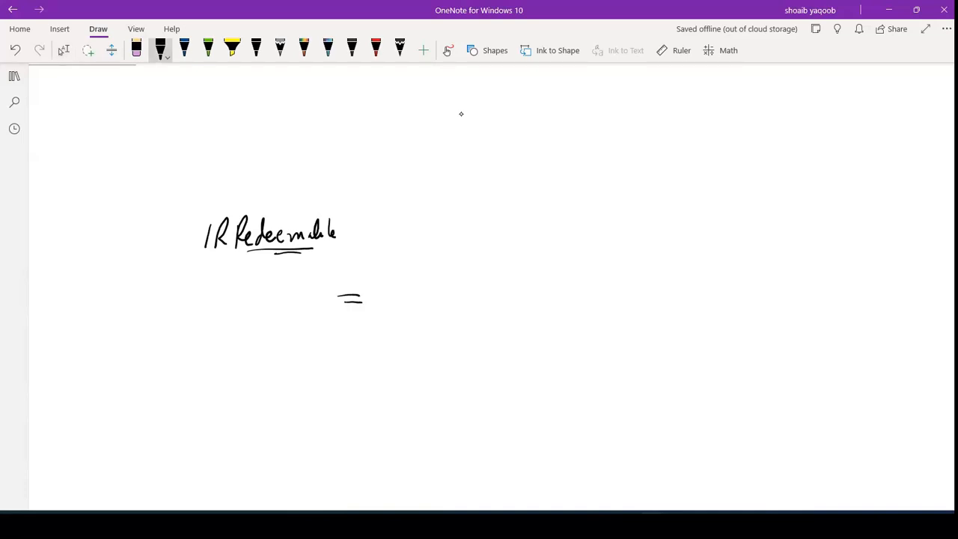
pyautogui.moveTo(407, 267)
pyautogui.mouseDown()
pyautogui.moveTo(406, 289)
pyautogui.moveTo(440, 285)
pyautogui.mouseUp()
pyautogui.moveTo(436, 271); pyautogui.dragTo(462, 274)
pyautogui.moveTo(458, 277); pyautogui.dragTo(476, 275)
pyautogui.moveTo(479, 278); pyautogui.dragTo(487, 276)
pyautogui.moveTo(489, 260); pyautogui.dragTo(488, 280)
pyautogui.moveTo(481, 271); pyautogui.dragTo(495, 270)
pyautogui.click(393, 299)
pyautogui.moveTo(400, 299); pyautogui.dragTo(521, 285)
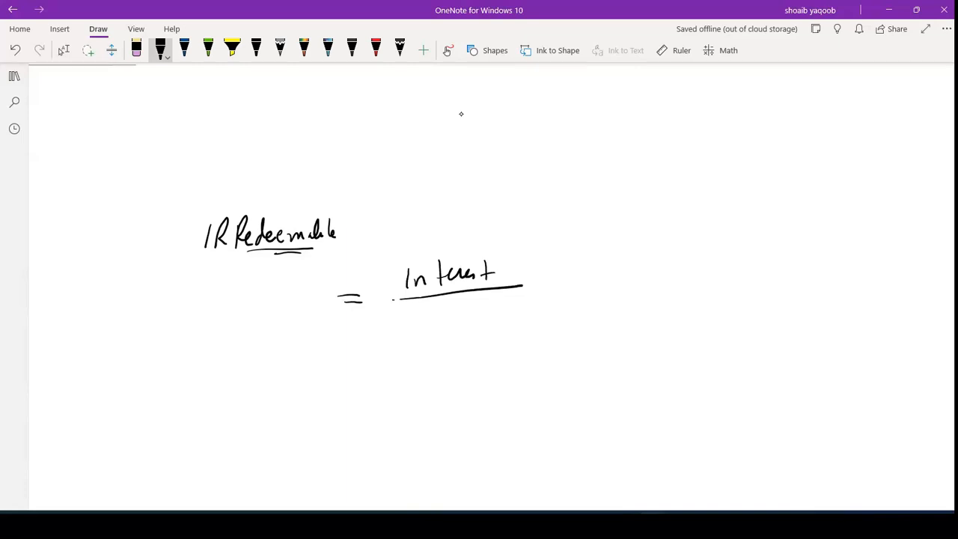
pyautogui.moveTo(457, 326); pyautogui.dragTo(476, 323)
pyautogui.moveTo(279, 306)
pyautogui.mouseDown()
pyautogui.moveTo(279, 288)
pyautogui.moveTo(290, 304)
pyautogui.mouseUp()
pyautogui.moveTo(295, 289)
pyautogui.mouseDown()
pyautogui.moveTo(300, 303)
pyautogui.moveTo(315, 283)
pyautogui.moveTo(292, 295)
pyautogui.moveTo(296, 286)
pyautogui.mouseUp()
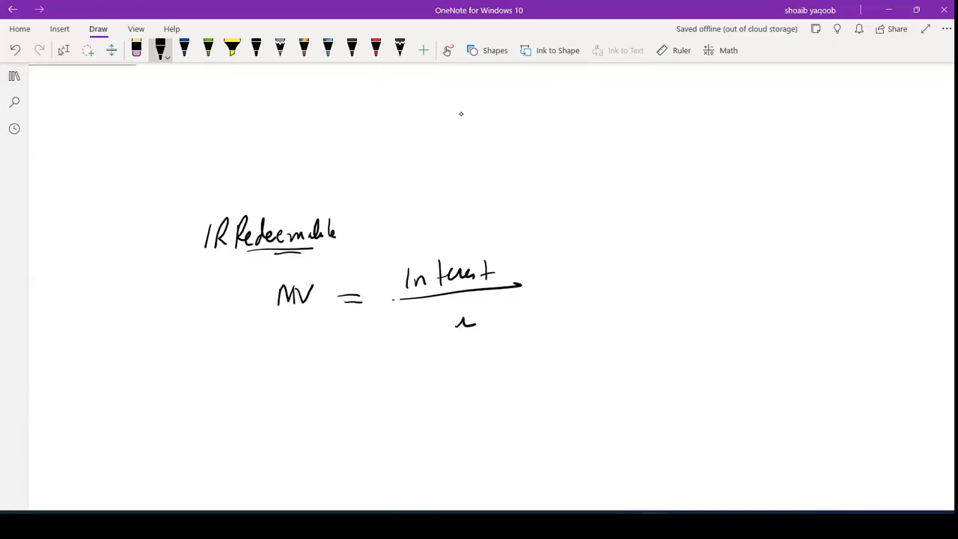
pyautogui.moveTo(458, 321)
pyautogui.mouseDown()
pyautogui.moveTo(475, 325)
pyautogui.moveTo(459, 331)
pyautogui.moveTo(465, 322)
pyautogui.mouseUp()
# - Handwrite a second formula r = Interest / MV below the first
pyautogui.moveTo(379, 380)
pyautogui.mouseDown()
pyautogui.moveTo(395, 379)
pyautogui.moveTo(396, 388)
pyautogui.mouseUp()
pyautogui.moveTo(298, 399); pyautogui.dragTo(325, 388)
pyautogui.moveTo(440, 356)
pyautogui.mouseDown()
pyautogui.moveTo(442, 381)
pyautogui.moveTo(468, 377)
pyautogui.mouseUp()
pyautogui.moveTo(458, 364); pyautogui.dragTo(488, 359)
pyautogui.moveTo(485, 368)
pyautogui.mouseDown()
pyautogui.moveTo(512, 347)
pyautogui.moveTo(509, 361)
pyautogui.mouseUp()
pyautogui.moveTo(421, 397); pyautogui.dragTo(522, 379)
pyautogui.moveTo(464, 413)
pyautogui.mouseDown()
pyautogui.moveTo(480, 401)
pyautogui.moveTo(481, 411)
pyautogui.mouseUp()
pyautogui.moveTo(489, 401); pyautogui.dragTo(506, 399)
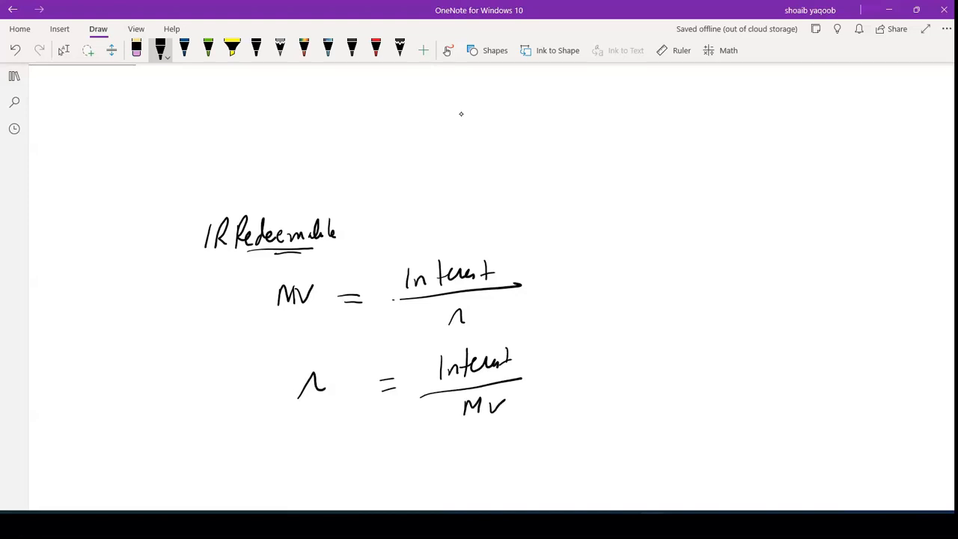
# - Change the second formula's left side to Kd and add (1-T) to its numerator
pyautogui.moveTo(298, 398)
pyautogui.mouseDown()
pyautogui.moveTo(325, 375)
pyautogui.moveTo(304, 406)
pyautogui.mouseUp()
pyautogui.moveTo(321, 369); pyautogui.dragTo(321, 403)
pyautogui.moveTo(335, 367)
pyautogui.mouseDown()
pyautogui.moveTo(326, 399)
pyautogui.moveTo(339, 401)
pyautogui.mouseUp()
pyautogui.moveTo(420, 397); pyautogui.dragTo(579, 368)
pyautogui.moveTo(536, 346); pyautogui.dragTo(534, 366)
pyautogui.moveTo(544, 343)
pyautogui.mouseDown()
pyautogui.moveTo(543, 361)
pyautogui.moveTo(563, 349)
pyautogui.mouseUp()
pyautogui.moveTo(566, 345)
pyautogui.mouseDown()
pyautogui.moveTo(567, 358)
pyautogui.moveTo(572, 341)
pyautogui.mouseUp()
pyautogui.moveTo(576, 337); pyautogui.dragTo(575, 366)
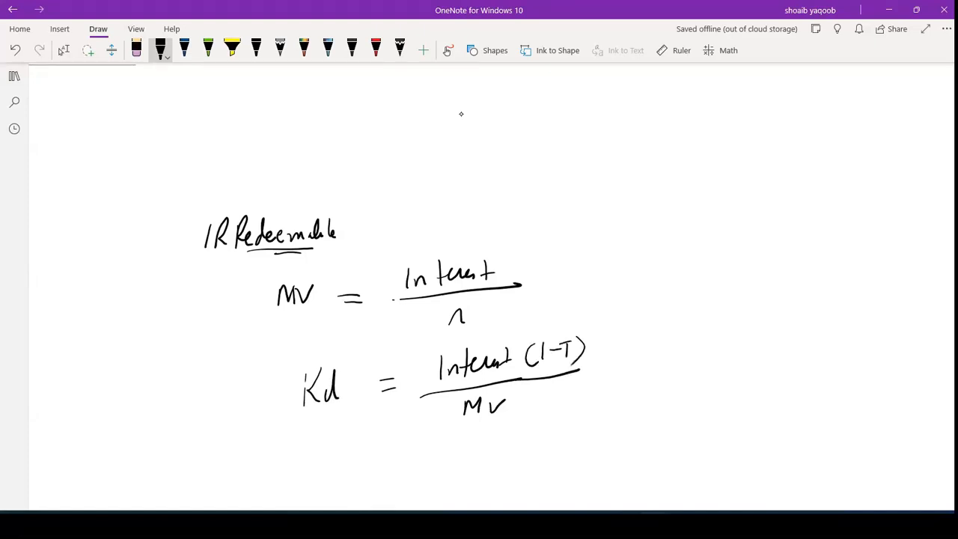
# - Handwrite an underlined "Redeemable" heading below the formulas
pyautogui.scroll(-2, 461, 113)
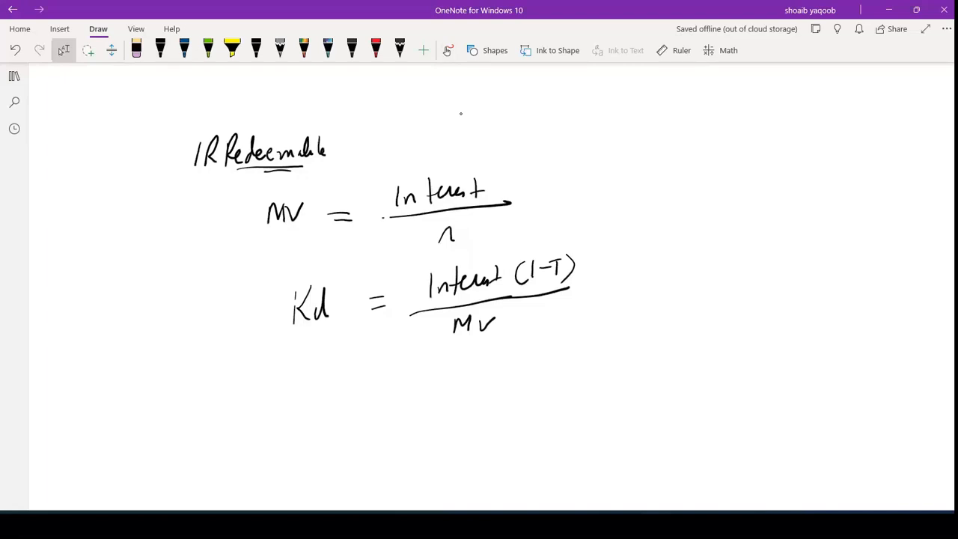
pyautogui.scroll(-1, 461, 113)
pyautogui.moveTo(260, 335); pyautogui.dragTo(255, 364)
pyautogui.moveTo(259, 337)
pyautogui.mouseDown()
pyautogui.moveTo(262, 350)
pyautogui.moveTo(283, 356)
pyautogui.moveTo(341, 350)
pyautogui.moveTo(349, 336)
pyautogui.moveTo(343, 353)
pyautogui.moveTo(354, 345)
pyautogui.mouseUp()
pyautogui.moveTo(358, 333); pyautogui.dragTo(367, 349)
pyautogui.moveTo(285, 361); pyautogui.dragTo(346, 363)
pyautogui.scroll(-1, 461, 113)
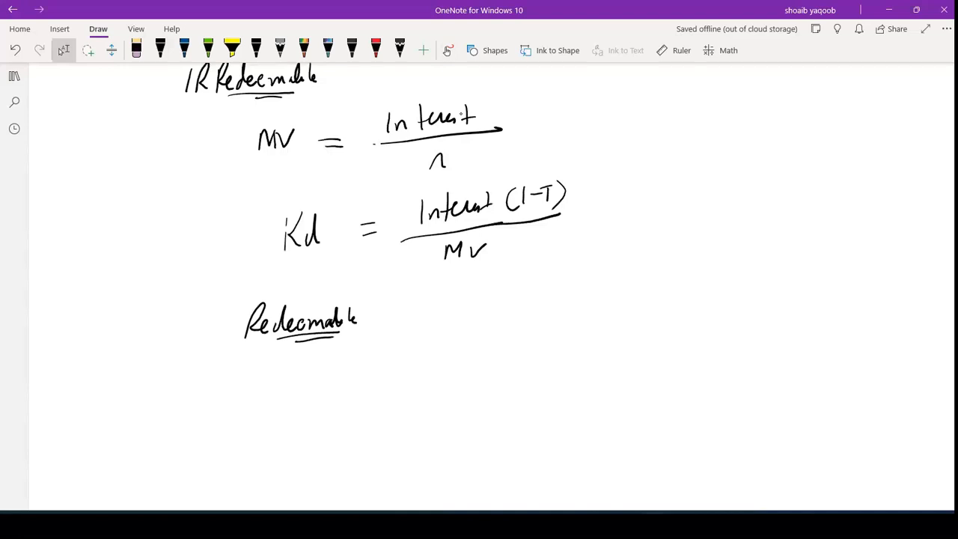
# - Handwrite a "year" row listing periods 1 to 5 under the Redeemable heading
pyautogui.moveTo(376, 354); pyautogui.dragTo(383, 367)
pyautogui.moveTo(390, 353); pyautogui.dragTo(374, 384)
pyautogui.moveTo(394, 363); pyautogui.dragTo(405, 369)
pyautogui.moveTo(419, 358); pyautogui.dragTo(432, 367)
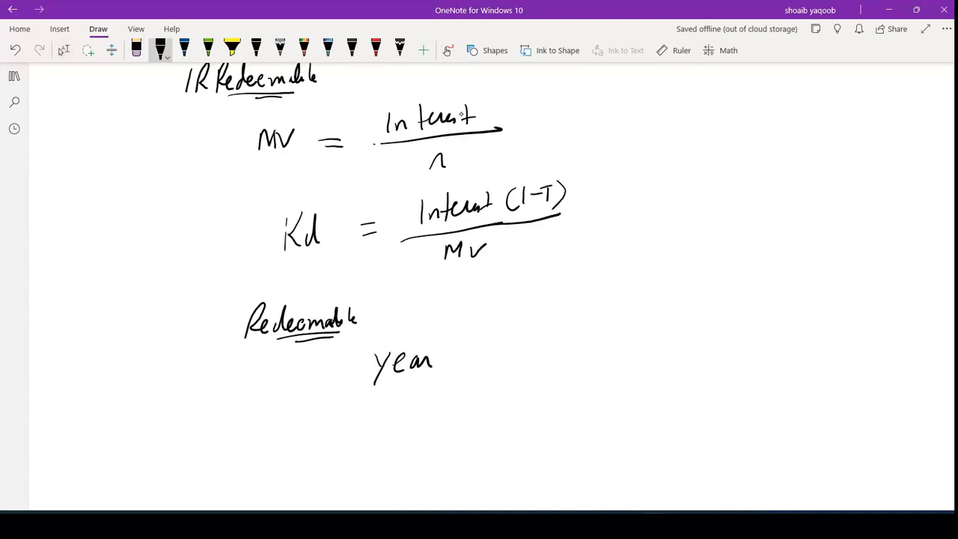
pyautogui.moveTo(492, 355); pyautogui.dragTo(493, 366)
pyautogui.moveTo(544, 346); pyautogui.dragTo(556, 365)
pyautogui.moveTo(596, 345)
pyautogui.mouseDown()
pyautogui.moveTo(604, 345)
pyautogui.moveTo(590, 364)
pyautogui.mouseUp()
pyautogui.click(639, 342)
pyautogui.moveTo(640, 343); pyautogui.dragTo(648, 351)
pyautogui.moveTo(647, 343)
pyautogui.mouseDown()
pyautogui.moveTo(648, 358)
pyautogui.moveTo(683, 355)
pyautogui.mouseUp()
pyautogui.moveTo(680, 337); pyautogui.dragTo(701, 333)
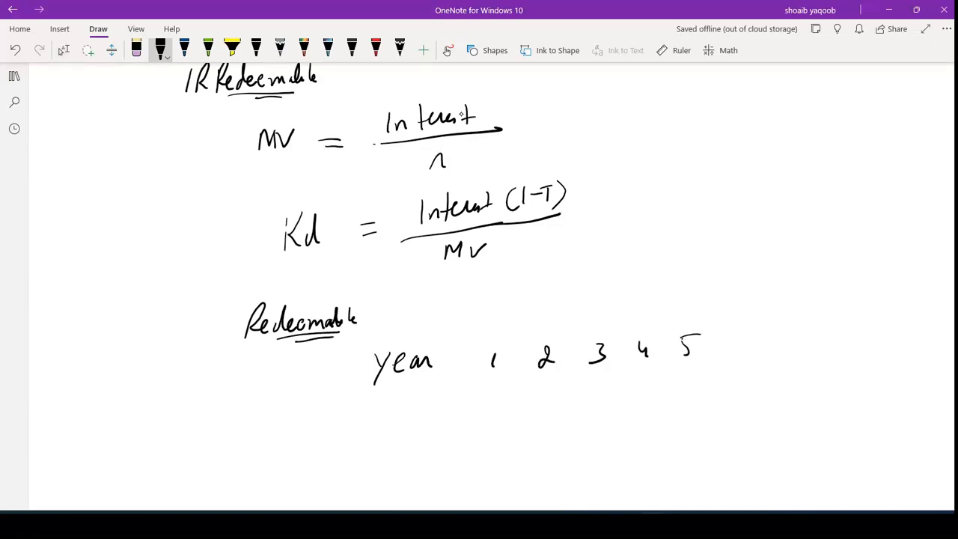
# - Handwrite MV at left and a cash-flow row of Int for years 1–4 and Int + RV for year 5, bracketed, with MV underlined
pyautogui.moveTo(218, 412)
pyautogui.mouseDown()
pyautogui.moveTo(222, 392)
pyautogui.moveTo(238, 404)
pyautogui.moveTo(263, 385)
pyautogui.mouseUp()
pyautogui.moveTo(483, 390)
pyautogui.mouseDown()
pyautogui.moveTo(482, 407)
pyautogui.moveTo(496, 404)
pyautogui.mouseUp()
pyautogui.moveTo(499, 387)
pyautogui.mouseDown()
pyautogui.moveTo(499, 403)
pyautogui.moveTo(509, 393)
pyautogui.mouseUp()
pyautogui.moveTo(528, 387)
pyautogui.mouseDown()
pyautogui.moveTo(527, 402)
pyautogui.moveTo(540, 402)
pyautogui.mouseUp()
pyautogui.moveTo(549, 383); pyautogui.dragTo(549, 399)
pyautogui.moveTo(542, 390); pyautogui.dragTo(602, 396)
pyautogui.moveTo(599, 387); pyautogui.dragTo(628, 393)
pyautogui.moveTo(632, 394); pyautogui.dragTo(643, 386)
pyautogui.moveTo(648, 375); pyautogui.dragTo(653, 384)
pyautogui.moveTo(678, 372)
pyautogui.mouseDown()
pyautogui.moveTo(678, 391)
pyautogui.moveTo(695, 391)
pyautogui.mouseUp()
pyautogui.moveTo(700, 370)
pyautogui.mouseDown()
pyautogui.moveTo(701, 388)
pyautogui.moveTo(704, 379)
pyautogui.mouseUp()
pyautogui.moveTo(708, 381); pyautogui.dragTo(729, 379)
pyautogui.moveTo(722, 370)
pyautogui.mouseDown()
pyautogui.moveTo(722, 391)
pyautogui.moveTo(743, 389)
pyautogui.mouseUp()
pyautogui.moveTo(743, 364); pyautogui.dragTo(774, 370)
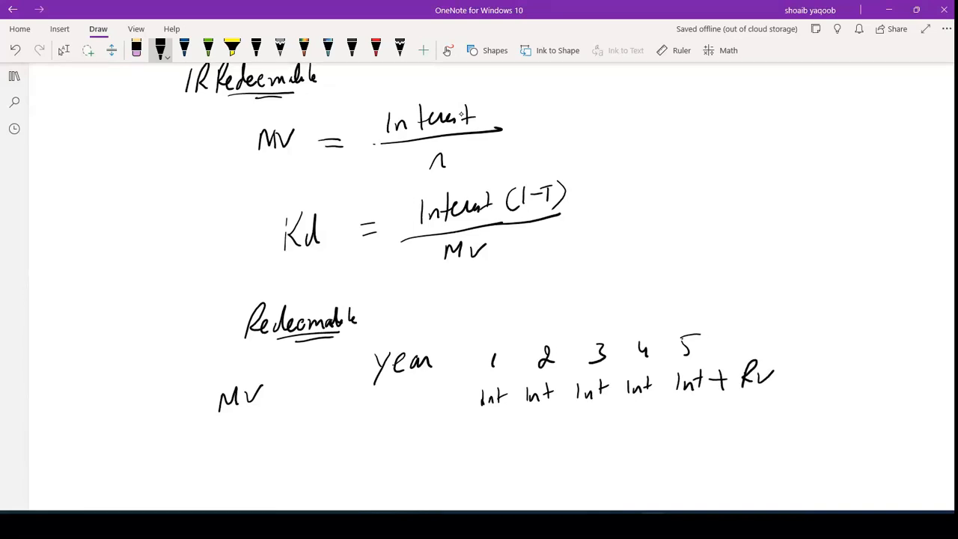
pyautogui.moveTo(757, 394)
pyautogui.mouseDown()
pyautogui.moveTo(750, 410)
pyautogui.moveTo(530, 422)
pyautogui.moveTo(505, 410)
pyautogui.mouseUp()
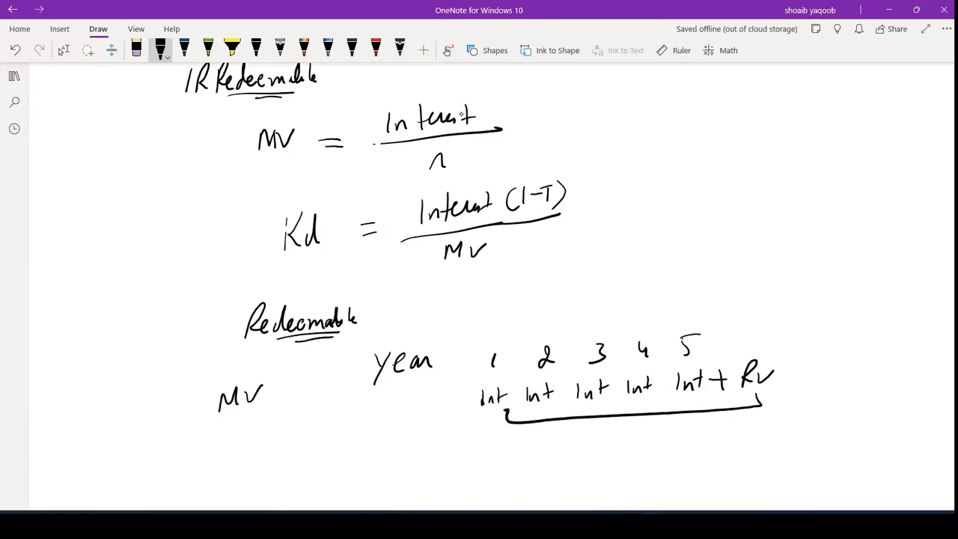
pyautogui.moveTo(229, 420); pyautogui.dragTo(261, 411)
# - Handwrite a Kd label below the MV cash-flow row with the black pen
pyautogui.hscroll(2, 460, 114)
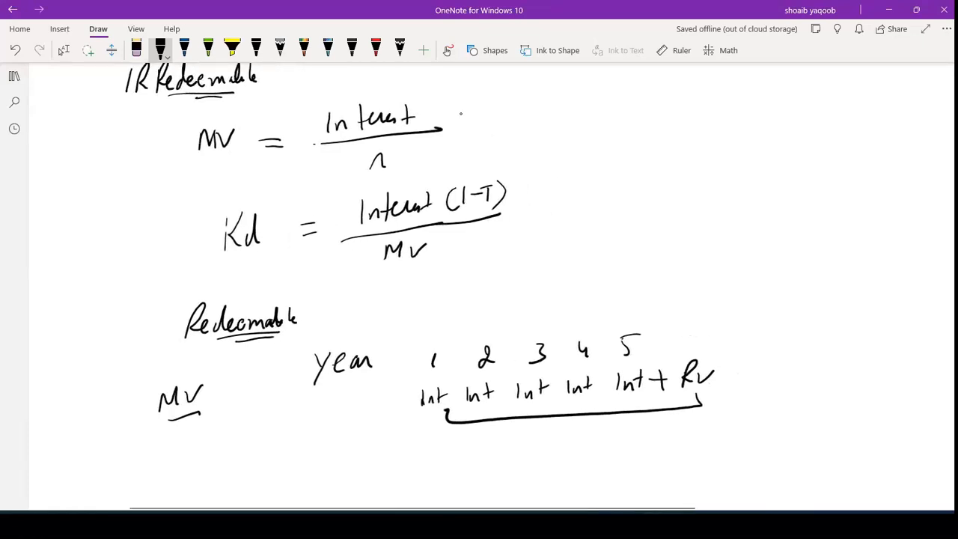
pyautogui.scroll(-3, 460, 114)
pyautogui.scroll(-1, 461, 113)
pyautogui.hscroll(1, 460, 114)
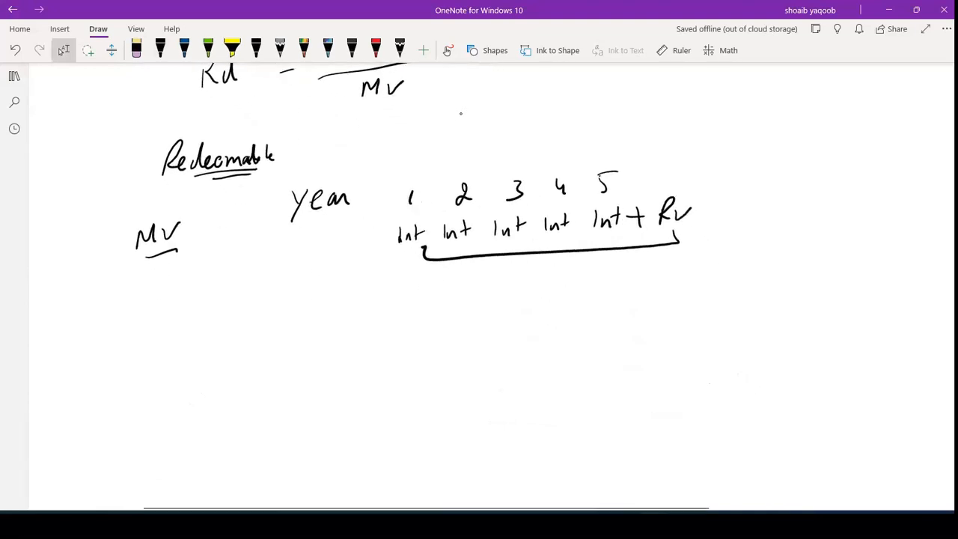
pyautogui.click(160, 50)
pyautogui.moveTo(173, 349)
pyautogui.mouseDown()
pyautogui.moveTo(172, 379)
pyautogui.moveTo(202, 376)
pyautogui.mouseUp()
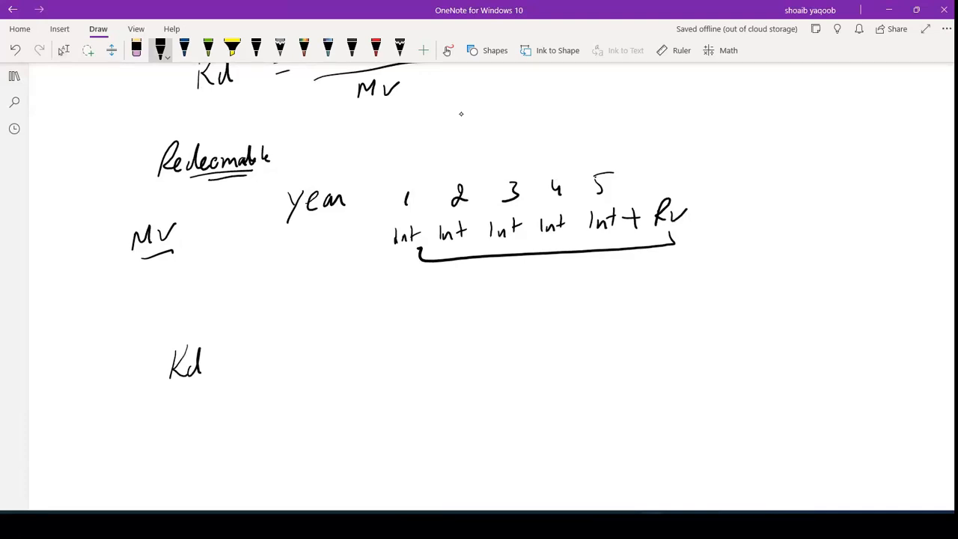
pyautogui.hscroll(2, 461, 114)
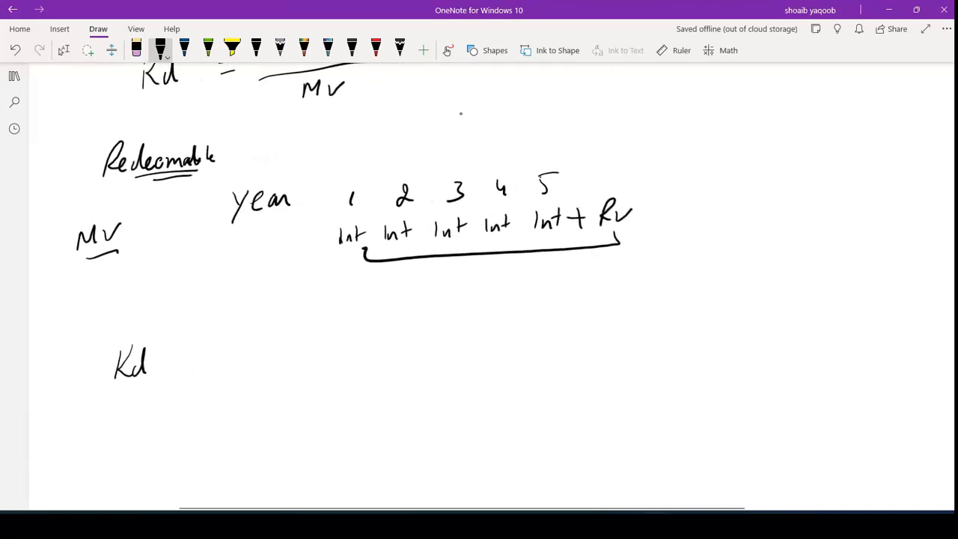
pyautogui.press('Escape')
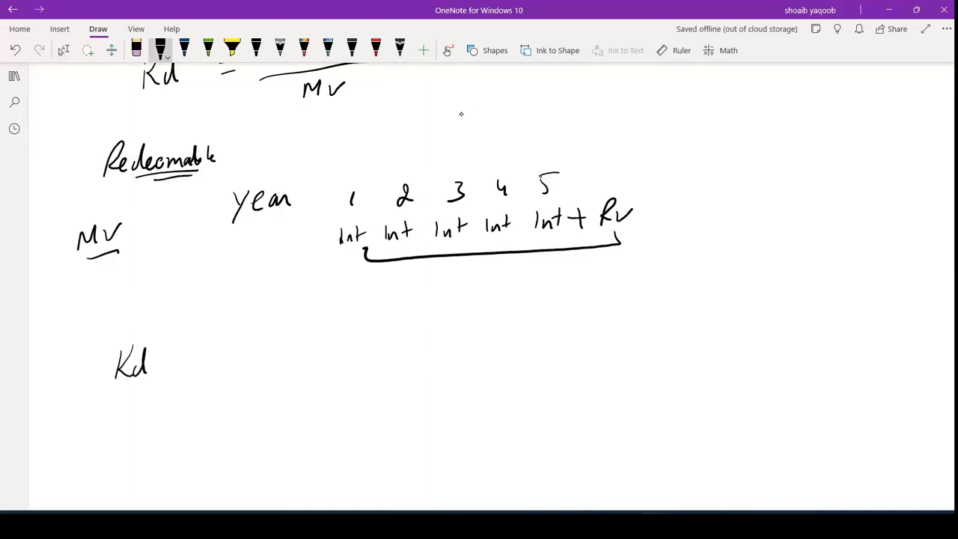
# - Handwrite a year row beside Kd listing 0 (MV) and periods 1 to 5
pyautogui.moveTo(253, 346)
pyautogui.mouseDown()
pyautogui.moveTo(255, 378)
pyautogui.moveTo(309, 346)
pyautogui.moveTo(357, 335)
pyautogui.mouseUp()
pyautogui.moveTo(342, 389); pyautogui.dragTo(374, 373)
pyautogui.moveTo(377, 365); pyautogui.dragTo(377, 396)
pyautogui.moveTo(329, 367); pyautogui.dragTo(329, 398)
pyautogui.moveTo(428, 328); pyautogui.dragTo(428, 344)
pyautogui.moveTo(496, 320); pyautogui.dragTo(504, 334)
pyautogui.moveTo(536, 317)
pyautogui.mouseDown()
pyautogui.moveTo(537, 336)
pyautogui.moveTo(617, 329)
pyautogui.mouseUp()
pyautogui.moveTo(621, 309); pyautogui.dragTo(641, 304)
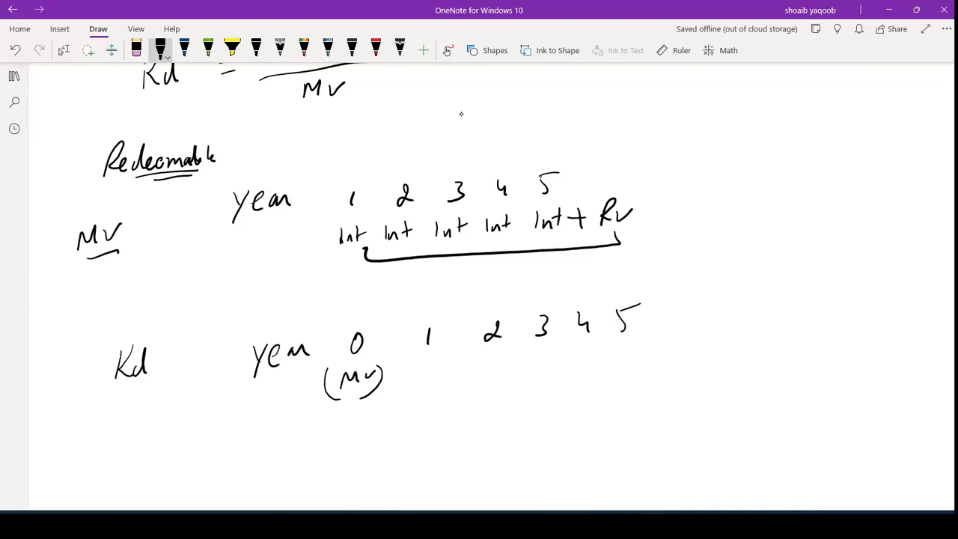
# - Write Int under years 1–4 and Int + RV under year 5, with a bracket curving back to MV
pyautogui.moveTo(414, 366); pyautogui.dragTo(414, 381)
pyautogui.moveTo(418, 380)
pyautogui.mouseDown()
pyautogui.moveTo(448, 367)
pyautogui.moveTo(473, 374)
pyautogui.mouseUp()
pyautogui.moveTo(482, 370); pyautogui.dragTo(512, 359)
pyautogui.moveTo(534, 349)
pyautogui.mouseDown()
pyautogui.moveTo(536, 364)
pyautogui.moveTo(551, 355)
pyautogui.mouseUp()
pyautogui.moveTo(554, 343)
pyautogui.mouseDown()
pyautogui.moveTo(554, 360)
pyautogui.moveTo(563, 351)
pyautogui.mouseUp()
pyautogui.moveTo(576, 342); pyautogui.dragTo(576, 359)
pyautogui.moveTo(581, 357)
pyautogui.mouseDown()
pyautogui.moveTo(606, 348)
pyautogui.moveTo(620, 357)
pyautogui.mouseUp()
pyautogui.moveTo(623, 354); pyautogui.dragTo(638, 354)
pyautogui.moveTo(633, 344)
pyautogui.mouseDown()
pyautogui.moveTo(646, 341)
pyautogui.moveTo(648, 352)
pyautogui.mouseUp()
pyautogui.moveTo(642, 345); pyautogui.dragTo(655, 343)
pyautogui.moveTo(658, 338)
pyautogui.mouseDown()
pyautogui.moveTo(660, 354)
pyautogui.moveTo(685, 336)
pyautogui.moveTo(672, 382)
pyautogui.moveTo(464, 404)
pyautogui.moveTo(354, 396)
pyautogui.mouseUp()
# - Write = Kd below the bracket and underline the year-1 Int
pyautogui.moveTo(352, 457); pyautogui.dragTo(373, 460)
pyautogui.moveTo(386, 443)
pyautogui.mouseDown()
pyautogui.moveTo(385, 464)
pyautogui.moveTo(388, 453)
pyautogui.mouseUp()
pyautogui.moveTo(390, 454)
pyautogui.mouseDown()
pyautogui.moveTo(413, 465)
pyautogui.moveTo(386, 468)
pyautogui.mouseUp()
pyautogui.moveTo(388, 446); pyautogui.dragTo(397, 466)
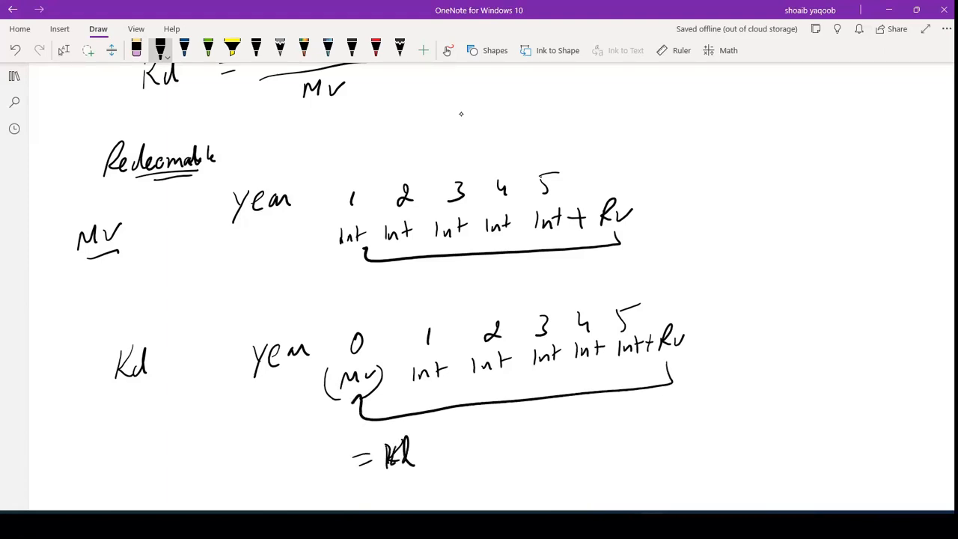
pyautogui.moveTo(421, 389); pyautogui.dragTo(438, 383)
# - Handwrite an arrow labelled Theory below the Kd cash-flow diagram
pyautogui.scroll(-2, 461, 114)
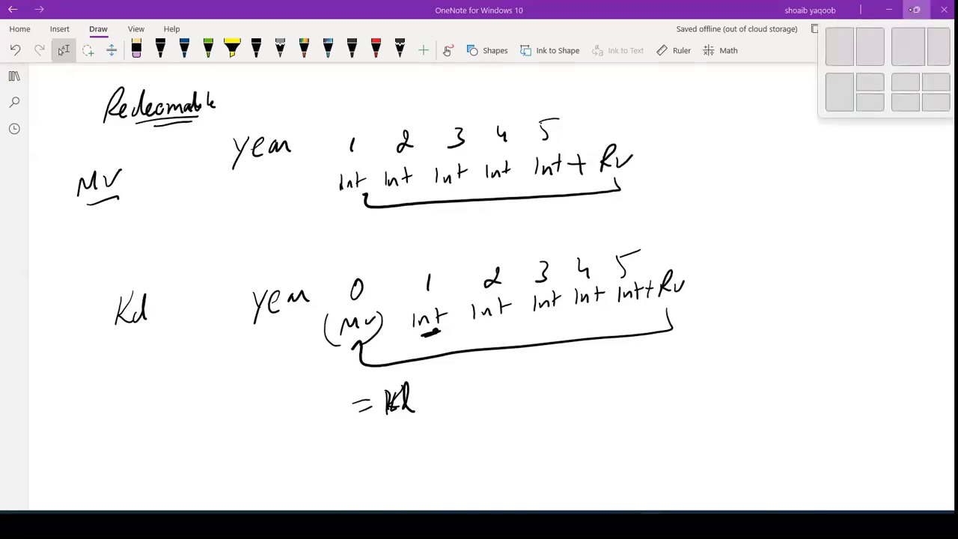
pyautogui.scroll(-1, 479, 285)
pyautogui.moveTo(339, 388)
pyautogui.mouseDown()
pyautogui.moveTo(365, 386)
pyautogui.moveTo(358, 404)
pyautogui.mouseUp()
pyautogui.moveTo(409, 362)
pyautogui.mouseDown()
pyautogui.moveTo(403, 392)
pyautogui.moveTo(446, 374)
pyautogui.moveTo(454, 391)
pyautogui.mouseUp()
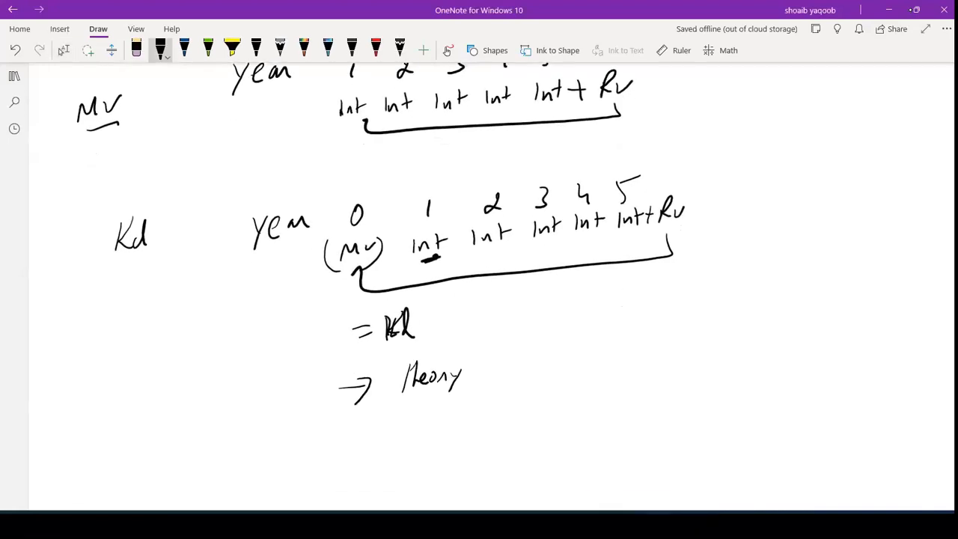
# - Handwrite "Adv & disAdv" to the right of Theory
pyautogui.moveTo(530, 353)
pyautogui.mouseDown()
pyautogui.moveTo(516, 379)
pyautogui.moveTo(533, 377)
pyautogui.mouseUp()
pyautogui.moveTo(522, 368); pyautogui.dragTo(535, 366)
pyautogui.moveTo(545, 361)
pyautogui.mouseDown()
pyautogui.moveTo(540, 374)
pyautogui.moveTo(569, 358)
pyautogui.moveTo(582, 371)
pyautogui.mouseUp()
pyautogui.moveTo(590, 352)
pyautogui.mouseDown()
pyautogui.moveTo(576, 364)
pyautogui.moveTo(603, 366)
pyautogui.mouseUp()
pyautogui.moveTo(612, 340)
pyautogui.mouseDown()
pyautogui.moveTo(612, 367)
pyautogui.moveTo(620, 352)
pyautogui.mouseUp()
pyautogui.moveTo(630, 346)
pyautogui.mouseDown()
pyautogui.moveTo(626, 364)
pyautogui.moveTo(642, 361)
pyautogui.mouseUp()
pyautogui.moveTo(637, 353); pyautogui.dragTo(645, 359)
pyautogui.moveTo(651, 338); pyautogui.dragTo(651, 359)
pyautogui.moveTo(656, 349); pyautogui.dragTo(665, 346)
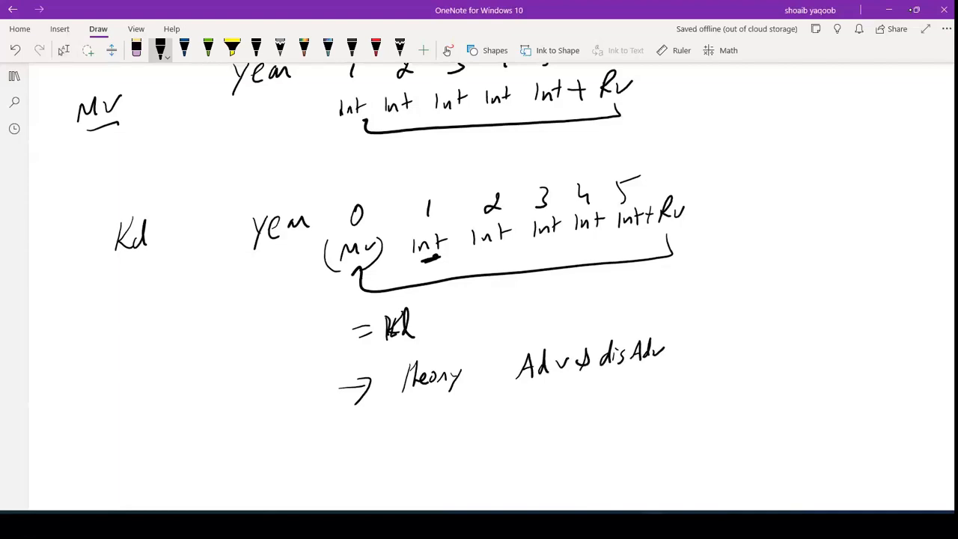
# - Add an arrowed Duration item under "Adv & disAdv"
pyautogui.hscroll(1, 480, 285)
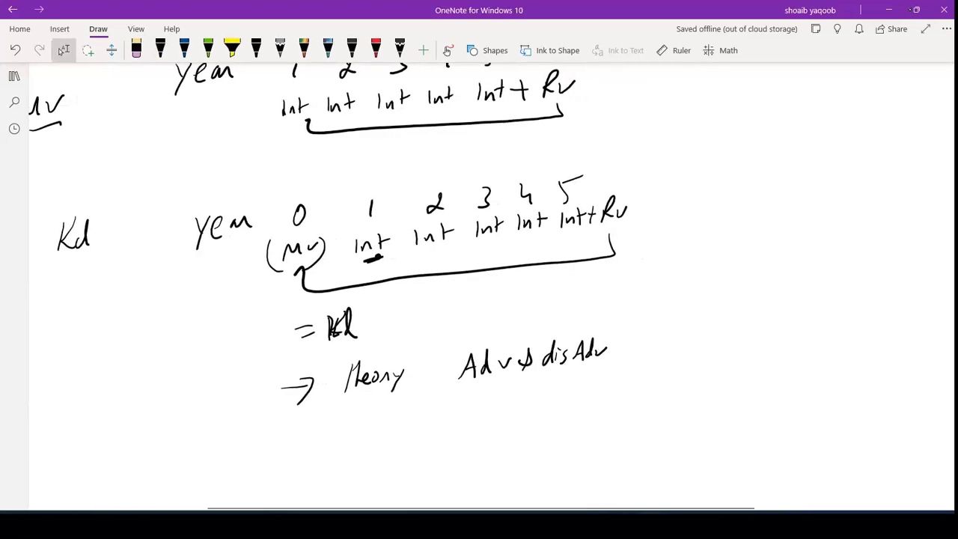
pyautogui.click(160, 49)
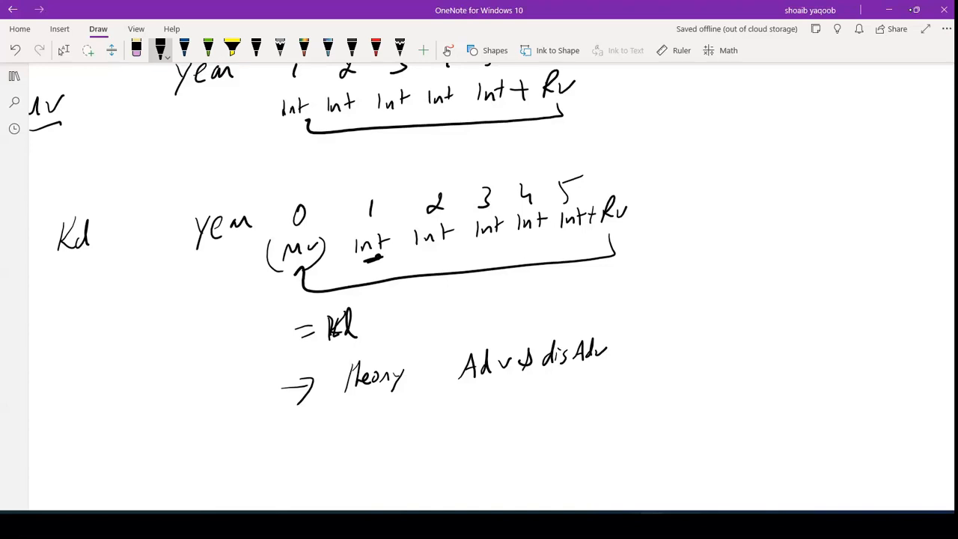
pyautogui.scroll(-1, 479, 299)
pyautogui.moveTo(434, 385); pyautogui.dragTo(465, 380)
pyautogui.moveTo(454, 373); pyautogui.dragTo(452, 397)
pyautogui.moveTo(491, 368)
pyautogui.mouseDown()
pyautogui.moveTo(486, 393)
pyautogui.moveTo(526, 387)
pyautogui.mouseUp()
pyautogui.moveTo(527, 373)
pyautogui.mouseDown()
pyautogui.moveTo(539, 388)
pyautogui.moveTo(569, 356)
pyautogui.moveTo(569, 380)
pyautogui.moveTo(590, 374)
pyautogui.mouseUp()
# - Add an arrowed MIRR item under Duration
pyautogui.moveTo(437, 431)
pyautogui.mouseDown()
pyautogui.moveTo(455, 429)
pyautogui.moveTo(451, 442)
pyautogui.mouseUp()
pyautogui.moveTo(494, 421); pyautogui.dragTo(495, 433)
pyautogui.moveTo(496, 419)
pyautogui.mouseDown()
pyautogui.moveTo(515, 408)
pyautogui.moveTo(519, 426)
pyautogui.mouseUp()
pyautogui.moveTo(528, 411); pyautogui.dragTo(530, 421)
pyautogui.moveTo(536, 412)
pyautogui.mouseDown()
pyautogui.moveTo(536, 425)
pyautogui.moveTo(563, 419)
pyautogui.mouseUp()
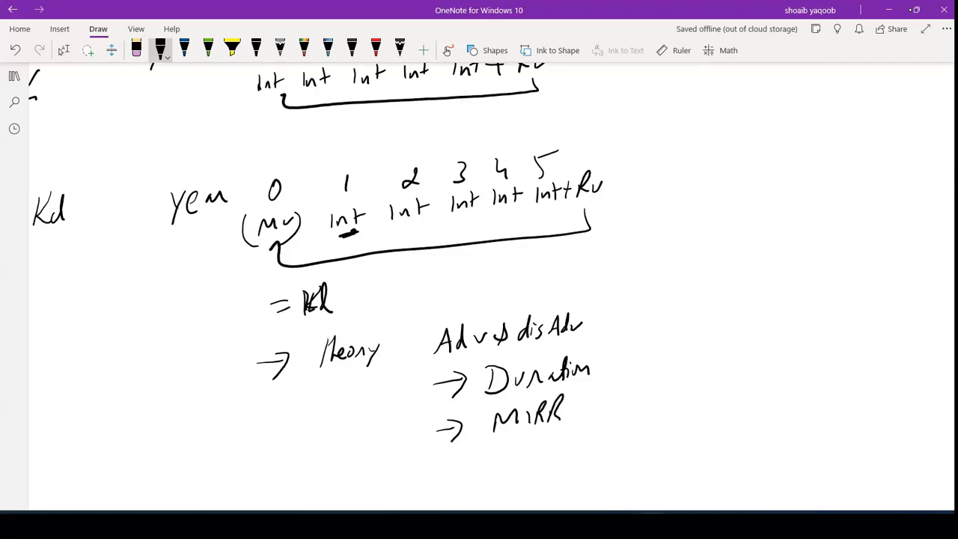
# - Add an arrowed Assumptions item below MIRR and tick it
pyautogui.scroll(-1, 479, 285)
pyautogui.moveTo(400, 440); pyautogui.dragTo(432, 434)
pyautogui.moveTo(426, 426)
pyautogui.mouseDown()
pyautogui.moveTo(439, 436)
pyautogui.moveTo(426, 450)
pyautogui.mouseUp()
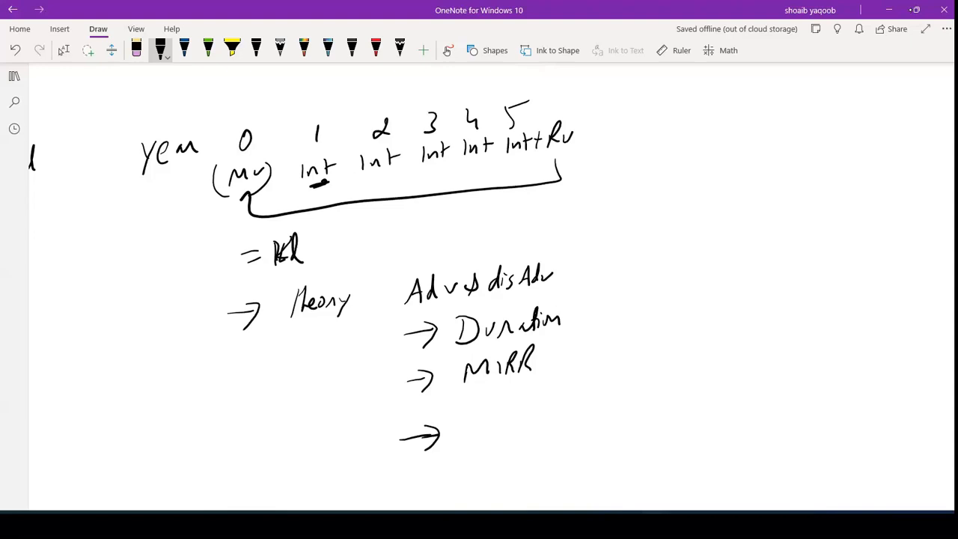
pyautogui.moveTo(477, 434)
pyautogui.mouseDown()
pyautogui.moveTo(495, 430)
pyautogui.moveTo(491, 419)
pyautogui.mouseUp()
pyautogui.moveTo(504, 418); pyautogui.dragTo(502, 430)
pyautogui.moveTo(515, 415)
pyautogui.mouseDown()
pyautogui.moveTo(540, 416)
pyautogui.moveTo(544, 436)
pyautogui.mouseUp()
pyautogui.moveTo(543, 414); pyautogui.dragTo(559, 419)
pyautogui.moveTo(555, 408); pyautogui.dragTo(568, 406)
pyautogui.moveTo(571, 412)
pyautogui.mouseDown()
pyautogui.moveTo(593, 400)
pyautogui.moveTo(596, 410)
pyautogui.mouseUp()
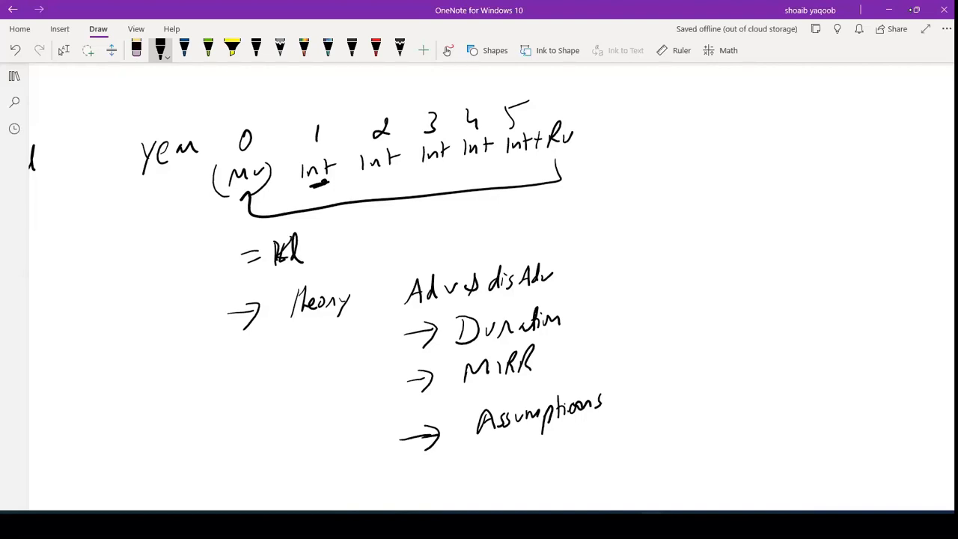
pyautogui.moveTo(614, 397); pyautogui.dragTo(657, 375)
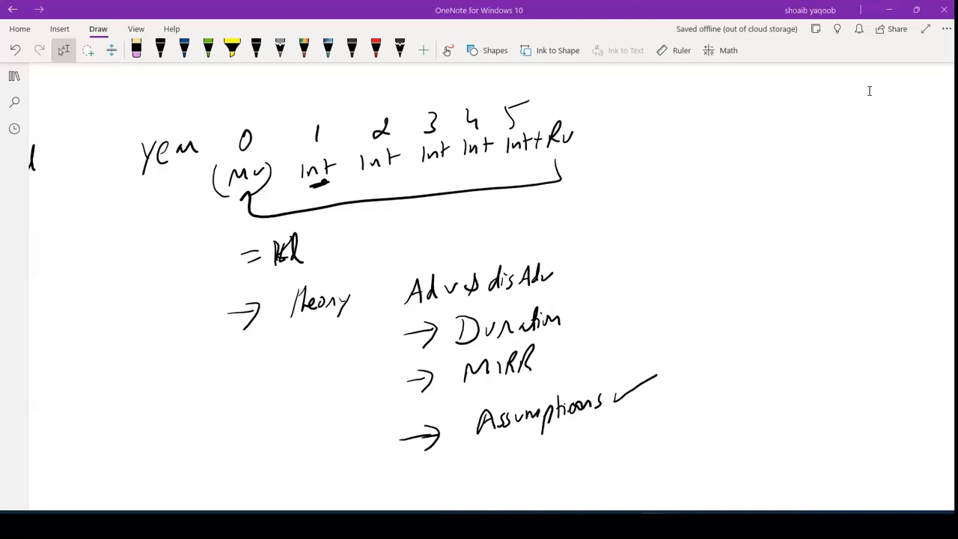
pyautogui.press('super+z')
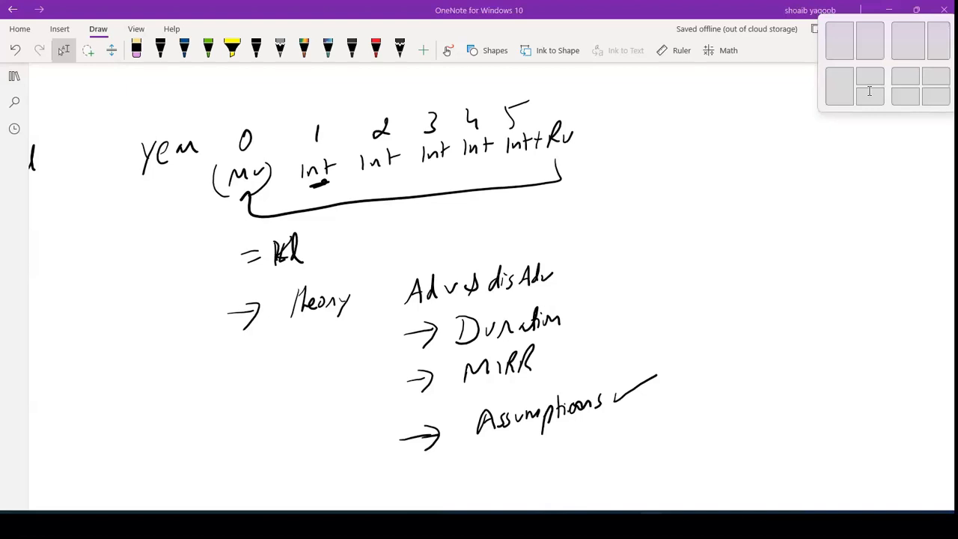
pyautogui.press('Escape')
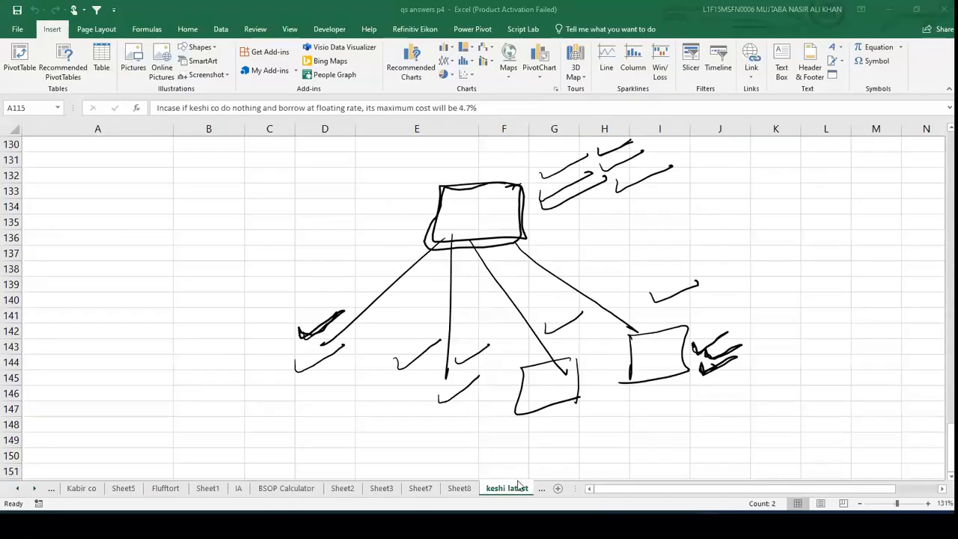
# - In the Excel workbook, scroll through the sheet tabs and open the Sleepon worksheet
pyautogui.click(469, 494)
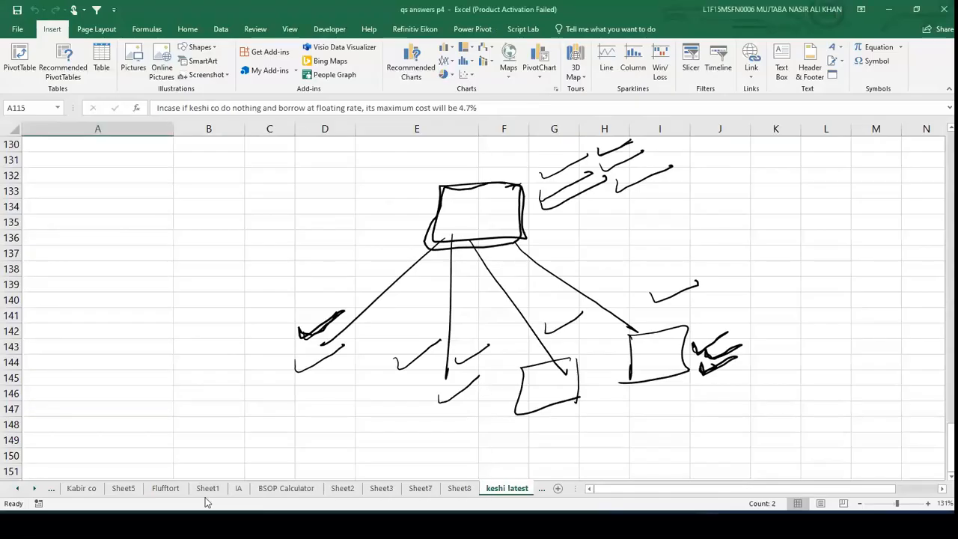
pyautogui.click(18, 489)
pyautogui.click(17, 489)
pyautogui.click(18, 489)
pyautogui.click(18, 488)
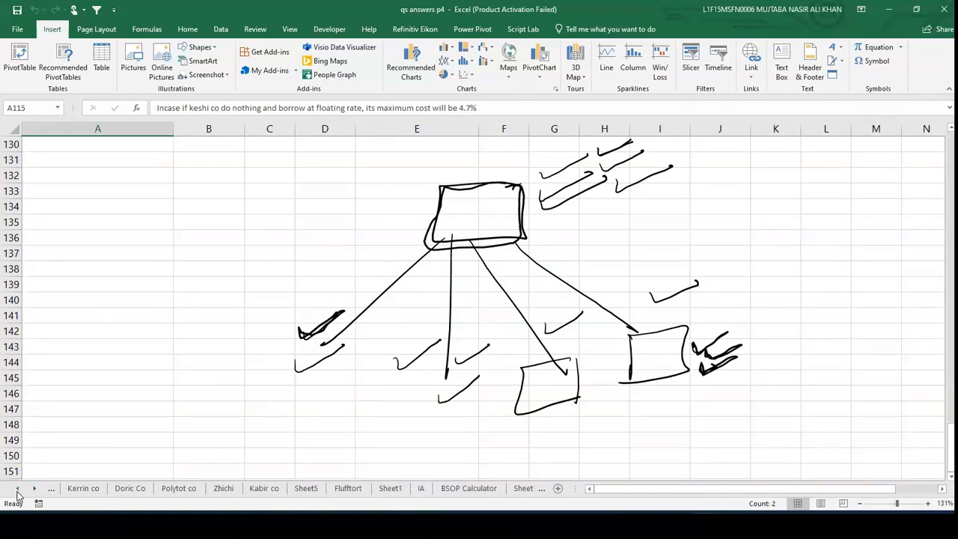
pyautogui.click(18, 489)
pyautogui.click(17, 489)
pyautogui.click(18, 489)
pyautogui.click(17, 489)
pyautogui.click(17, 489)
pyautogui.click(17, 488)
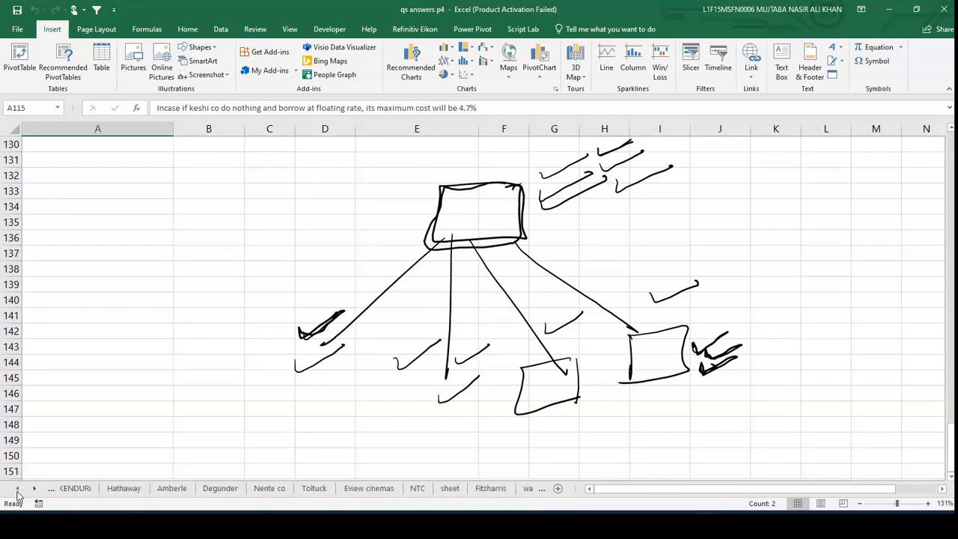
pyautogui.click(17, 490)
pyautogui.click(17, 490)
pyautogui.click(18, 491)
pyautogui.click(18, 490)
pyautogui.click(18, 490)
pyautogui.click(17, 491)
pyautogui.click(17, 490)
pyautogui.click(17, 491)
pyautogui.click(17, 490)
pyautogui.click(139, 488)
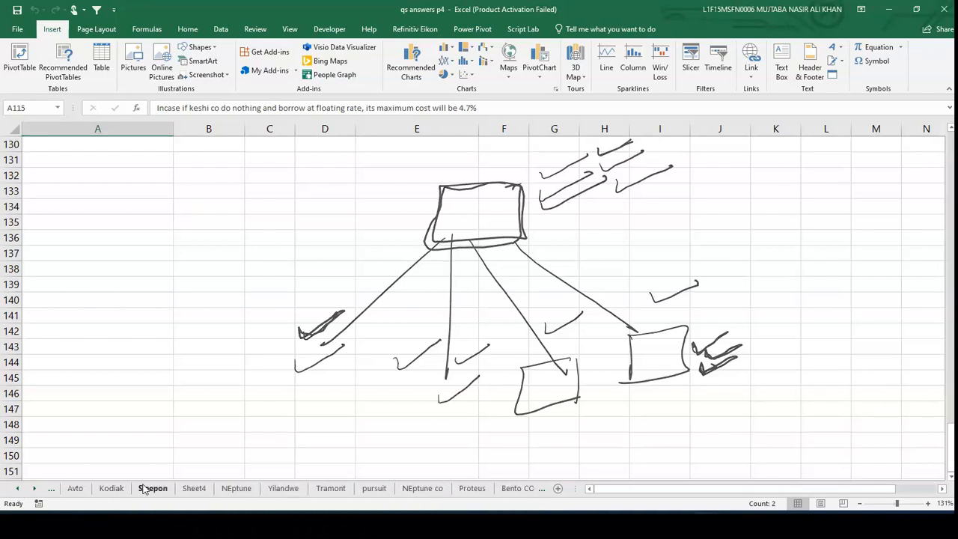
# - Examine the NPV and MIRR formula cells on the Sleepon sheet
pyautogui.click(277, 403)
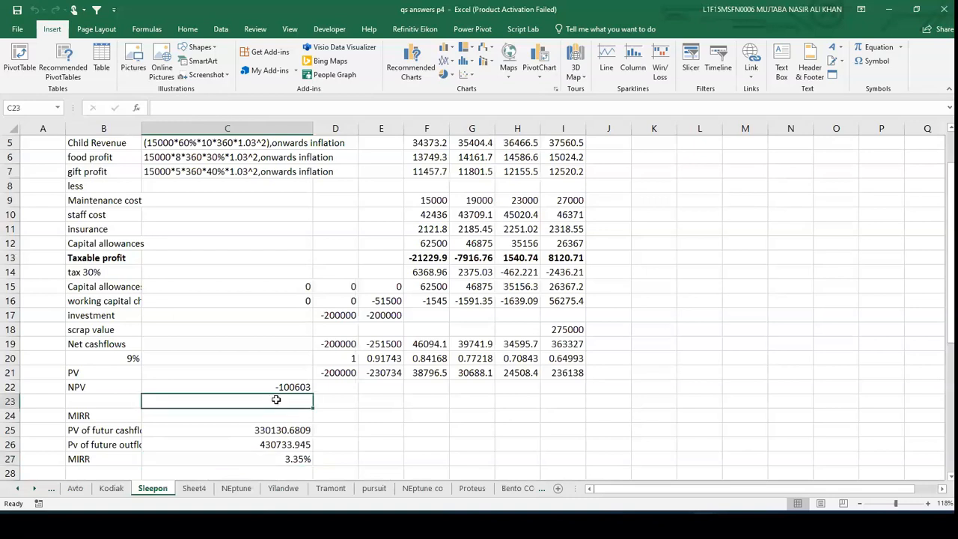
pyautogui.click(276, 388)
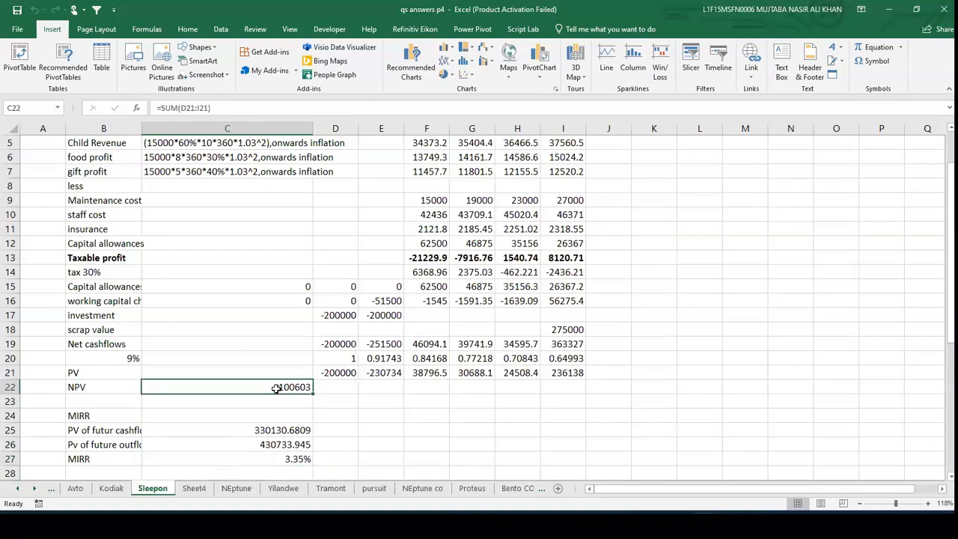
pyautogui.click(279, 459)
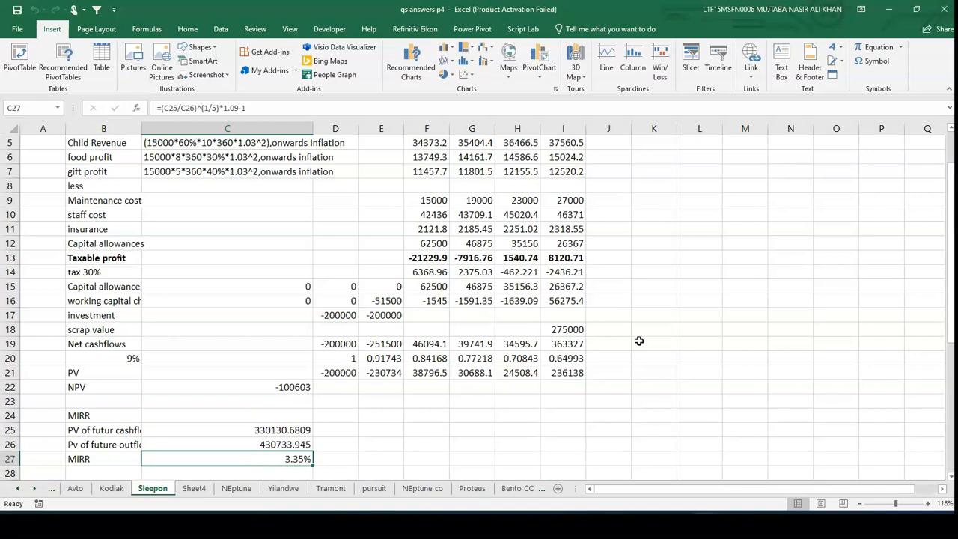
# - Return to OneNote and handwrite βa = βe × E below the Assumptions list
pyautogui.hotkey('alt', 'Tab')
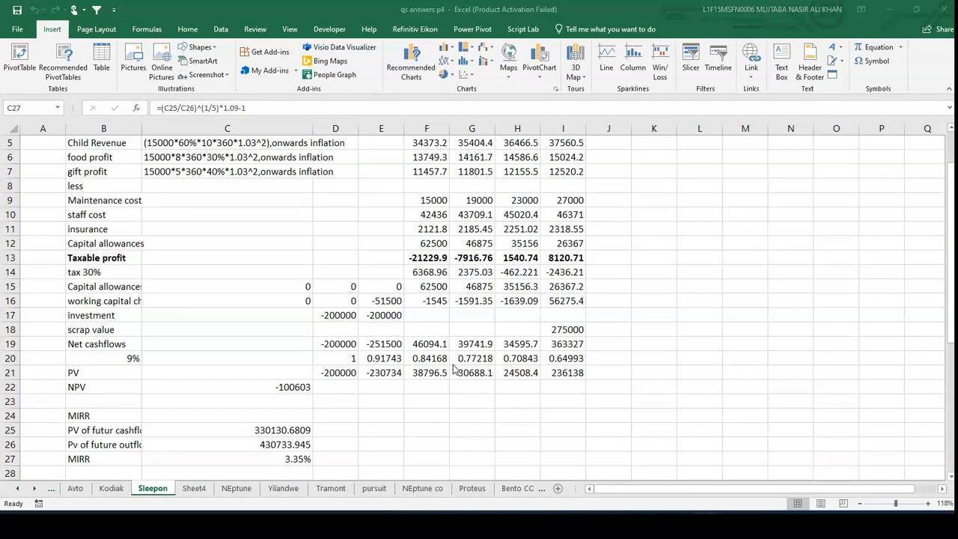
pyautogui.hotkey('alt', 'Tab')
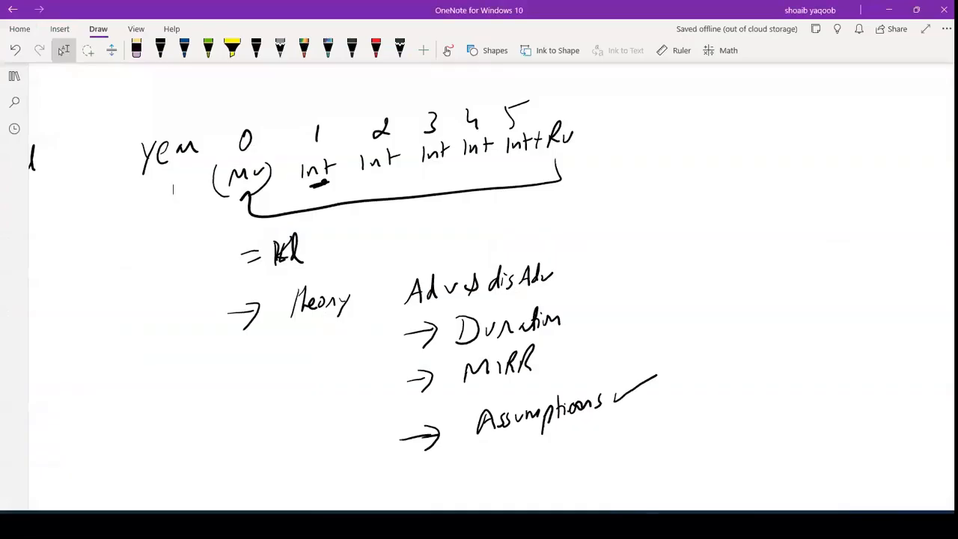
pyautogui.scroll(-5, 173, 189)
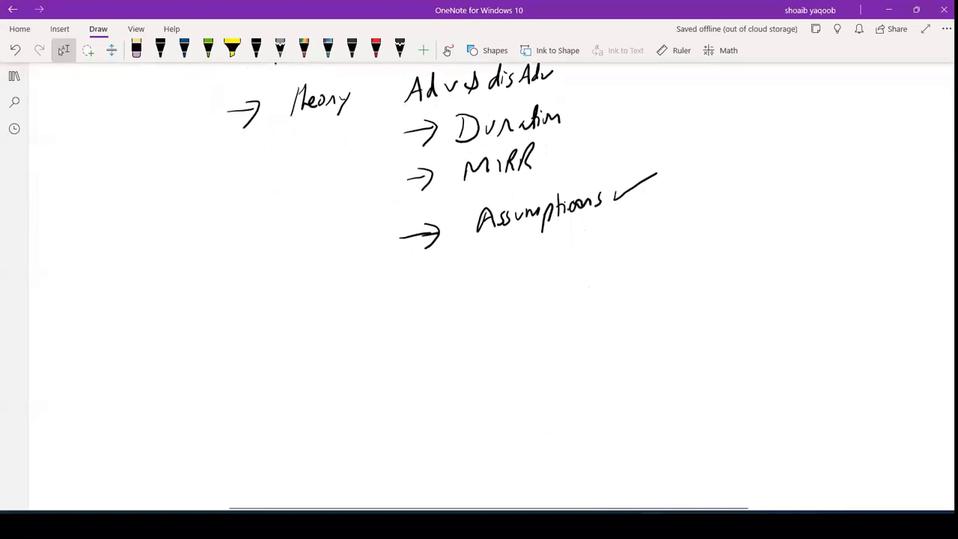
pyautogui.hscroll(1, 479, 284)
pyautogui.scroll(-1, 479, 284)
pyautogui.click(160, 50)
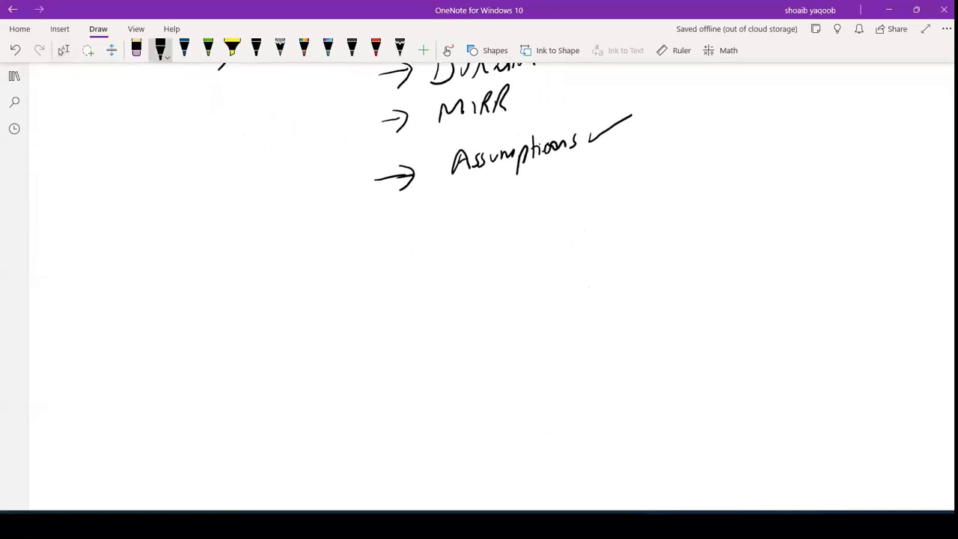
pyautogui.moveTo(296, 319)
pyautogui.mouseDown()
pyautogui.moveTo(300, 345)
pyautogui.moveTo(322, 341)
pyautogui.mouseUp()
pyautogui.moveTo(327, 321); pyautogui.dragTo(340, 327)
pyautogui.moveTo(358, 309); pyautogui.dragTo(359, 339)
pyautogui.moveTo(371, 325); pyautogui.dragTo(380, 333)
pyautogui.moveTo(400, 301)
pyautogui.mouseDown()
pyautogui.moveTo(415, 314)
pyautogui.moveTo(404, 319)
pyautogui.mouseUp()
pyautogui.moveTo(458, 289)
pyautogui.mouseDown()
pyautogui.moveTo(458, 302)
pyautogui.moveTo(469, 285)
pyautogui.mouseUp()
pyautogui.moveTo(459, 295); pyautogui.dragTo(469, 304)
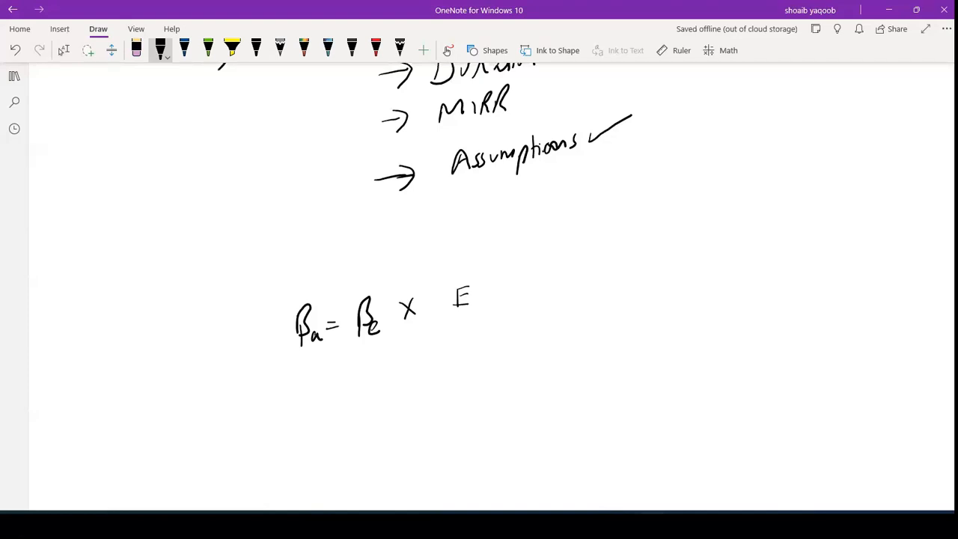
# - Complete the asset beta fraction with denominator E + D × (1−T) and tick βe
pyautogui.moveTo(420, 323); pyautogui.dragTo(567, 302)
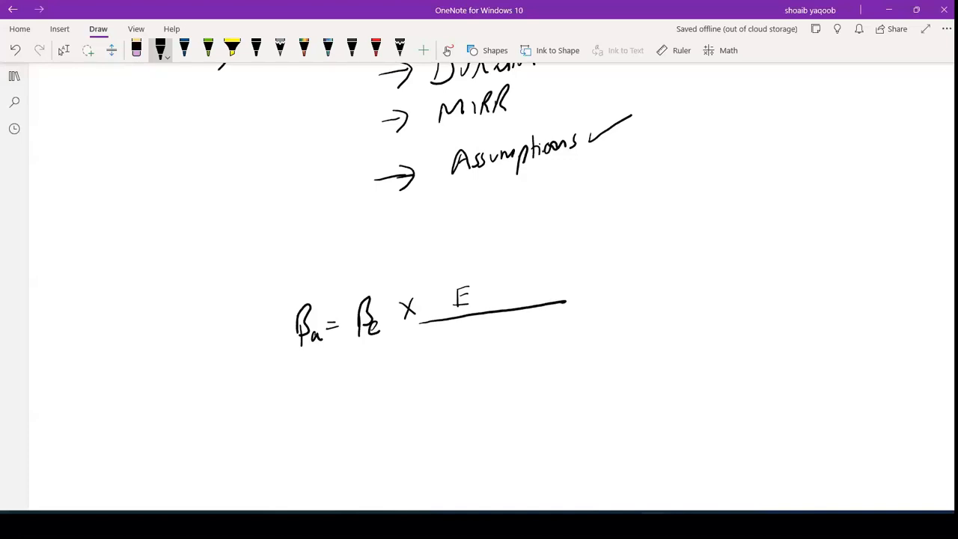
pyautogui.moveTo(440, 330)
pyautogui.mouseDown()
pyautogui.moveTo(434, 352)
pyautogui.moveTo(449, 329)
pyautogui.mouseUp()
pyautogui.moveTo(438, 340); pyautogui.dragTo(493, 341)
pyautogui.moveTo(514, 325)
pyautogui.mouseDown()
pyautogui.moveTo(522, 332)
pyautogui.moveTo(514, 337)
pyautogui.mouseUp()
pyautogui.moveTo(538, 316); pyautogui.dragTo(536, 337)
pyautogui.moveTo(549, 318)
pyautogui.mouseDown()
pyautogui.moveTo(549, 332)
pyautogui.moveTo(569, 323)
pyautogui.mouseUp()
pyautogui.moveTo(575, 316); pyautogui.dragTo(584, 334)
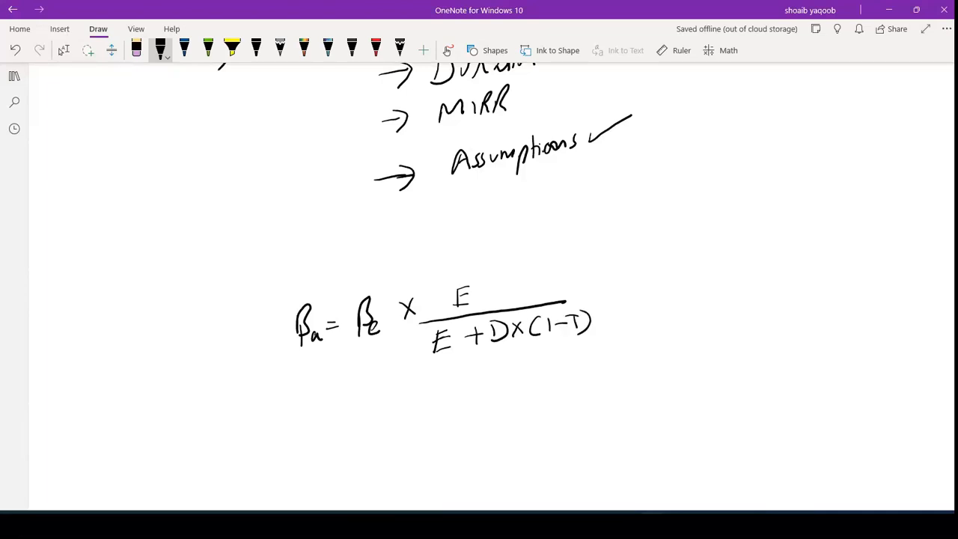
pyautogui.scroll(-1, 479, 286)
pyautogui.moveTo(345, 334); pyautogui.dragTo(362, 330)
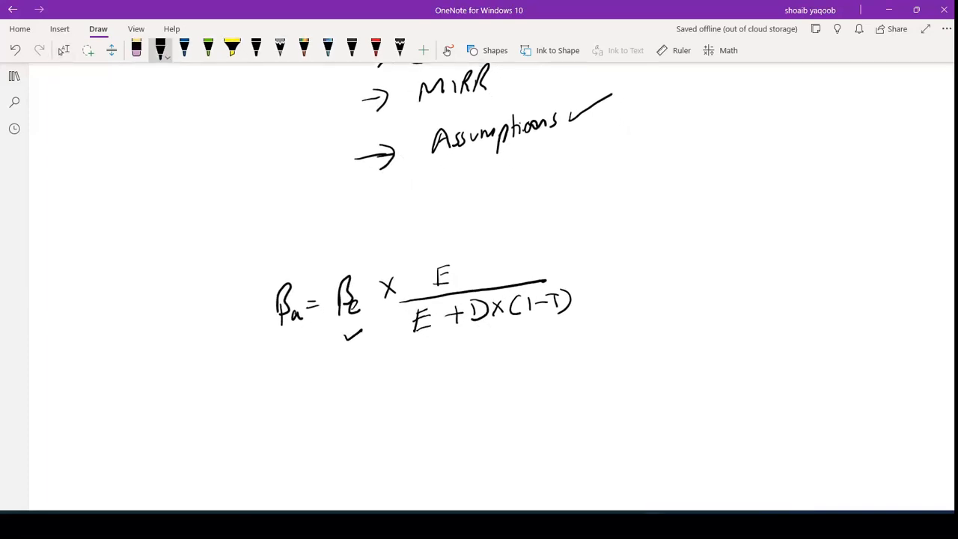
# - Tick the numerator and the denominator of the handwritten asset beta formula and write an equals sign beneath it
pyautogui.moveTo(463, 255); pyautogui.dragTo(509, 240)
pyautogui.moveTo(474, 342); pyautogui.dragTo(503, 331)
pyautogui.moveTo(315, 391); pyautogui.dragTo(328, 398)
# - Switch to the Time Table for next week workbook and enter the label Be with value 1.2 in H8:I8 of Sheet2
pyautogui.click(704, 527)
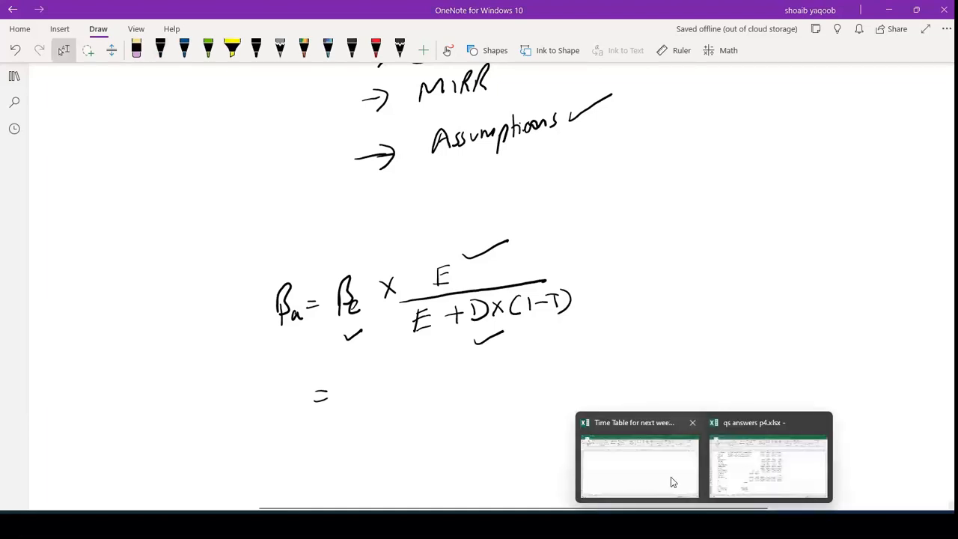
pyautogui.click(666, 479)
pyautogui.click(297, 230)
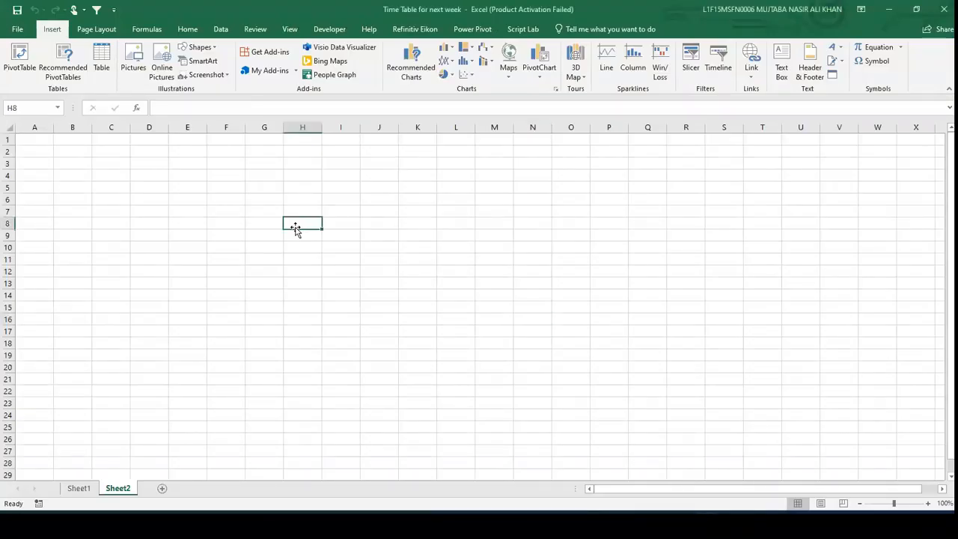
pyautogui.write('Be')
pyautogui.press('Tab')
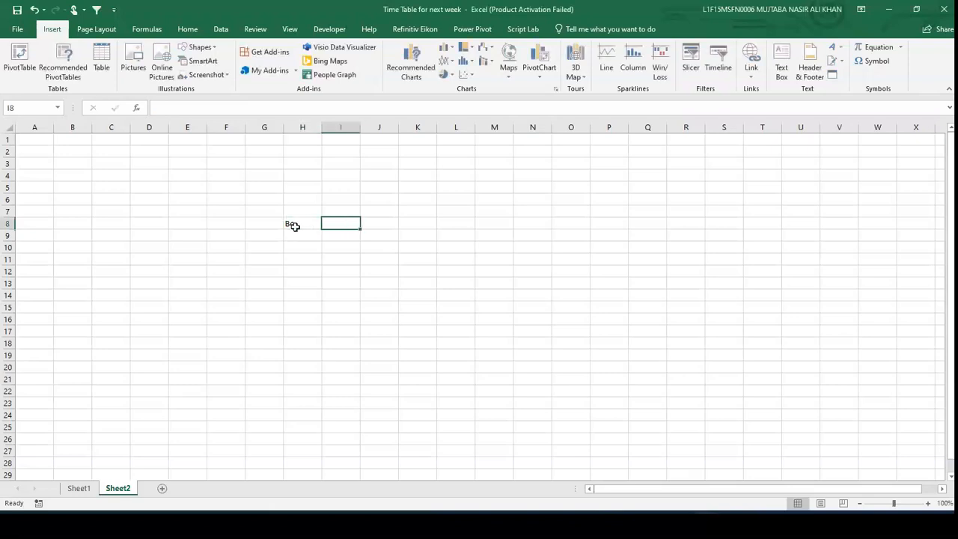
pyautogui.write('1.2')
pyautogui.scroll(1, 295, 227)
pyautogui.press('Return')
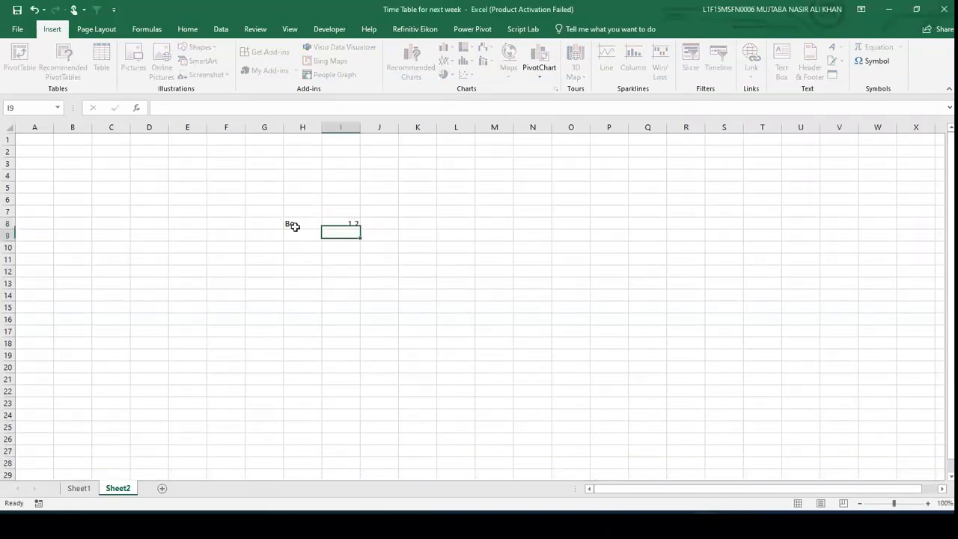
# - Add the inputs E 200, D 50 and Tax 30% in the rows below Be
pyautogui.scroll(3, 295, 227)
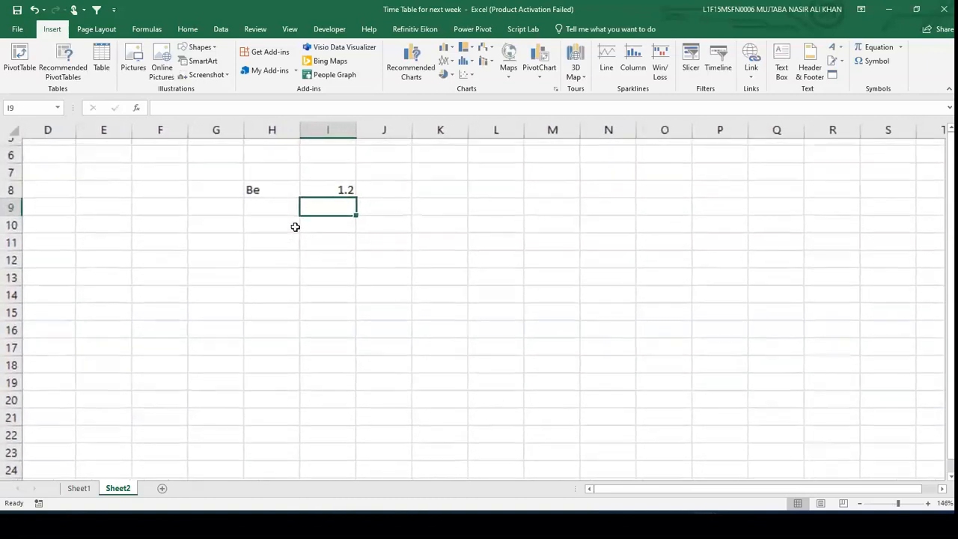
pyautogui.press('Left')
pyautogui.write('E')
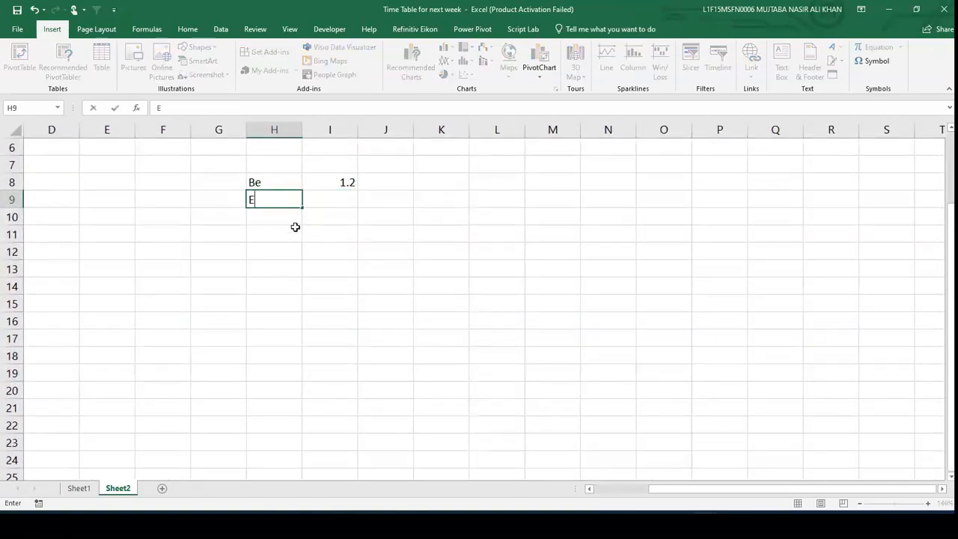
pyautogui.press('Tab')
pyautogui.write('200')
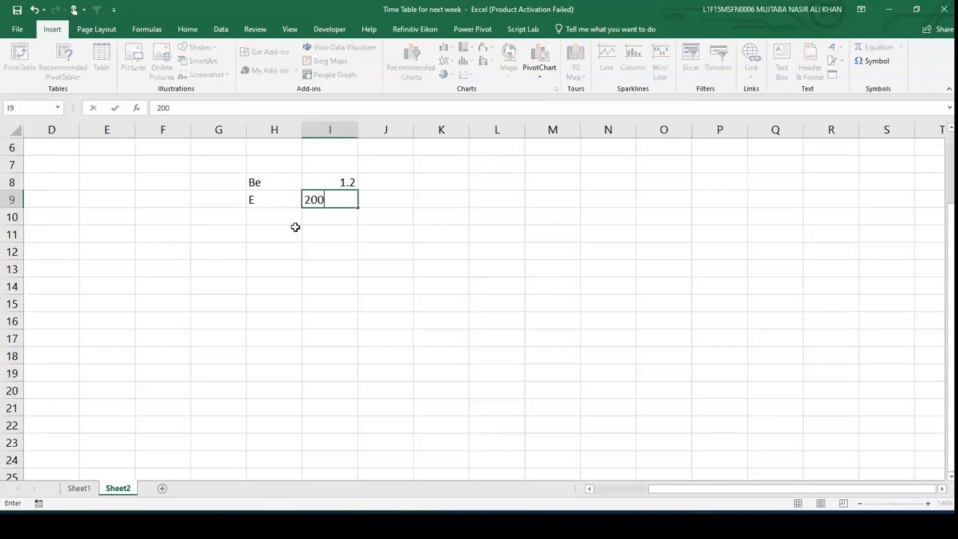
pyautogui.press('Return')
pyautogui.write('D')
pyautogui.press('Tab')
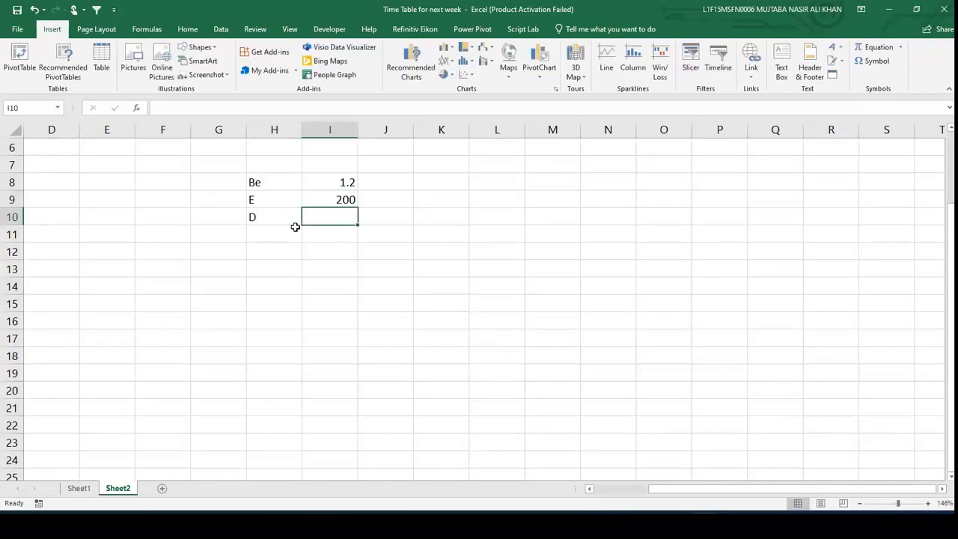
pyautogui.write('50')
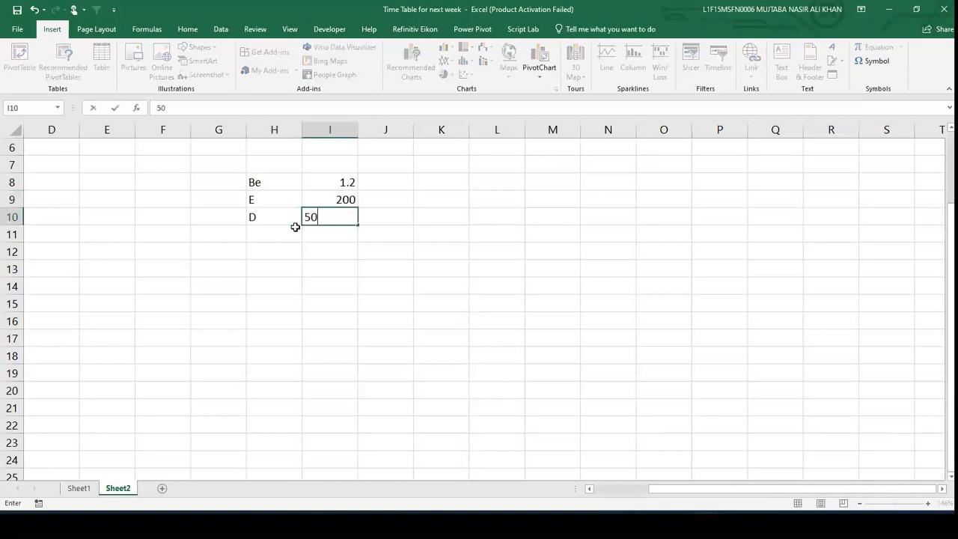
pyautogui.press('Return')
pyautogui.write('Tax')
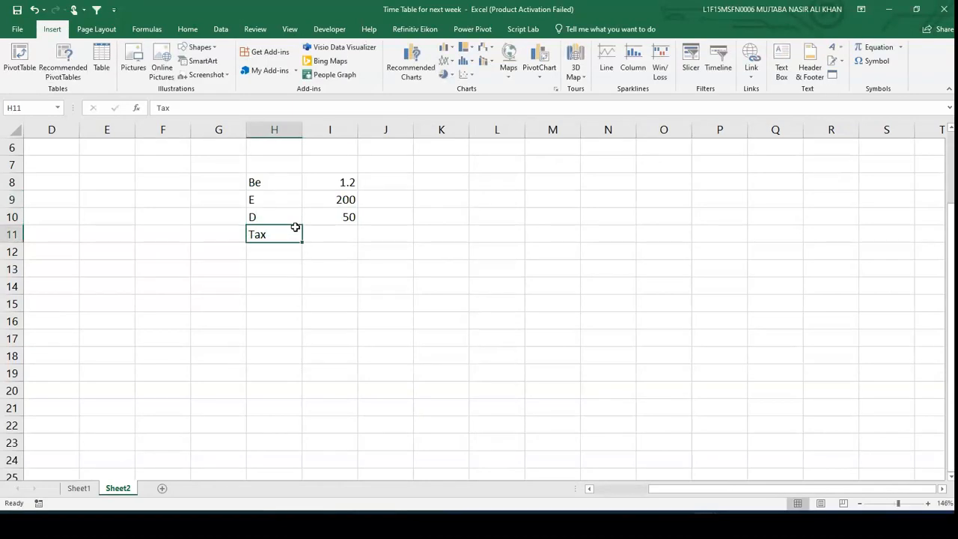
pyautogui.press('Tab')
pyautogui.write('30%')
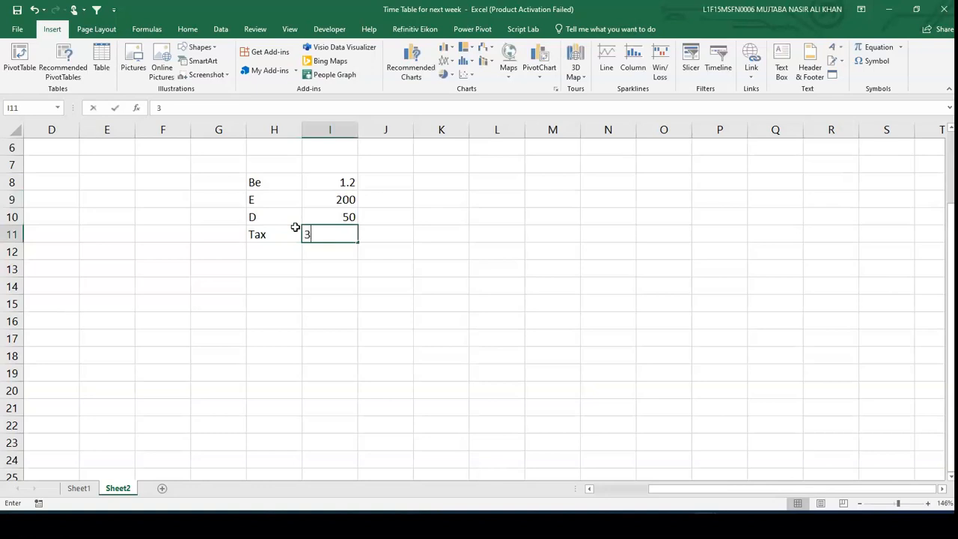
pyautogui.press('Return')
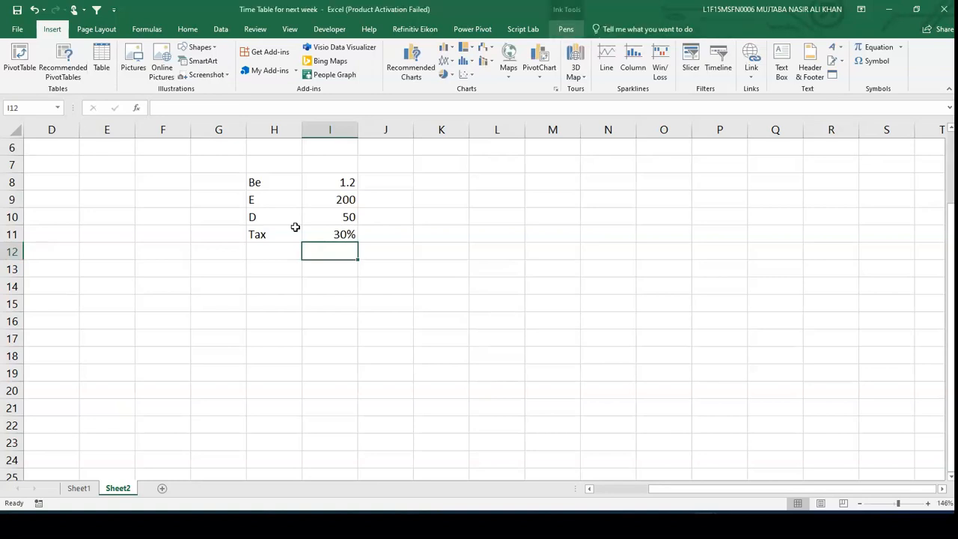
# - With the pen, handwrite the asset beta formula βa = βe × E / (E + D(1−T)) below the inputs
pyautogui.click(274, 267)
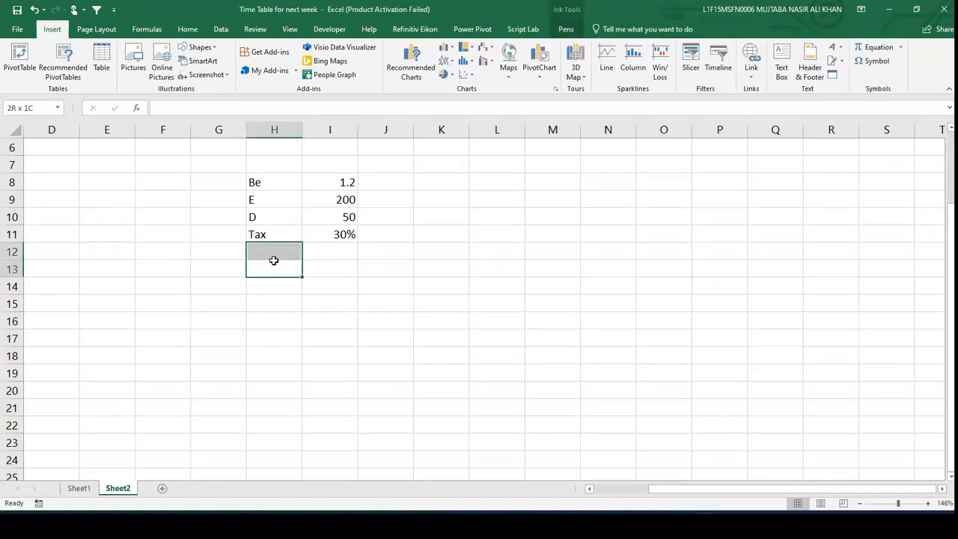
pyautogui.click(566, 29)
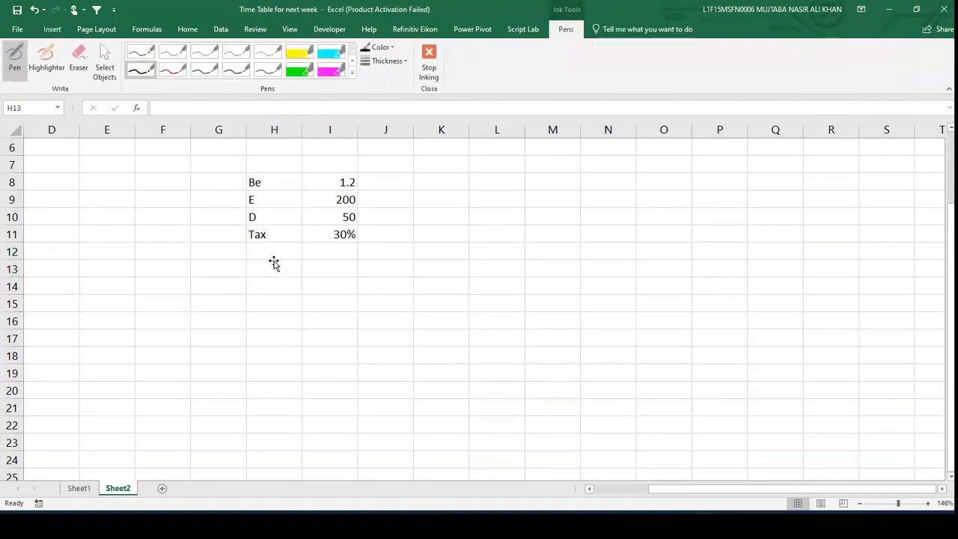
pyautogui.click(144, 71)
pyautogui.moveTo(277, 275)
pyautogui.mouseDown()
pyautogui.moveTo(280, 255)
pyautogui.moveTo(277, 287)
pyautogui.moveTo(298, 286)
pyautogui.mouseUp()
pyautogui.moveTo(307, 268); pyautogui.dragTo(317, 276)
pyautogui.moveTo(328, 263); pyautogui.dragTo(328, 288)
pyautogui.moveTo(339, 281); pyautogui.dragTo(349, 283)
pyautogui.moveTo(358, 264); pyautogui.dragTo(368, 278)
pyautogui.moveTo(369, 262); pyautogui.dragTo(356, 280)
pyautogui.moveTo(400, 251)
pyautogui.mouseDown()
pyautogui.moveTo(399, 267)
pyautogui.moveTo(410, 247)
pyautogui.mouseUp()
pyautogui.moveTo(400, 259); pyautogui.dragTo(455, 263)
pyautogui.moveTo(386, 282)
pyautogui.mouseDown()
pyautogui.moveTo(383, 299)
pyautogui.moveTo(393, 289)
pyautogui.moveTo(395, 297)
pyautogui.mouseUp()
pyautogui.moveTo(399, 289)
pyautogui.mouseDown()
pyautogui.moveTo(411, 286)
pyautogui.moveTo(407, 293)
pyautogui.mouseUp()
pyautogui.moveTo(417, 281); pyautogui.dragTo(426, 278)
pyautogui.moveTo(421, 280)
pyautogui.mouseDown()
pyautogui.moveTo(418, 293)
pyautogui.moveTo(432, 292)
pyautogui.mouseUp()
pyautogui.moveTo(440, 280); pyautogui.dragTo(442, 291)
pyautogui.moveTo(445, 284); pyautogui.dragTo(458, 289)
pyautogui.moveTo(451, 275)
pyautogui.mouseDown()
pyautogui.moveTo(464, 272)
pyautogui.moveTo(469, 290)
pyautogui.mouseUp()
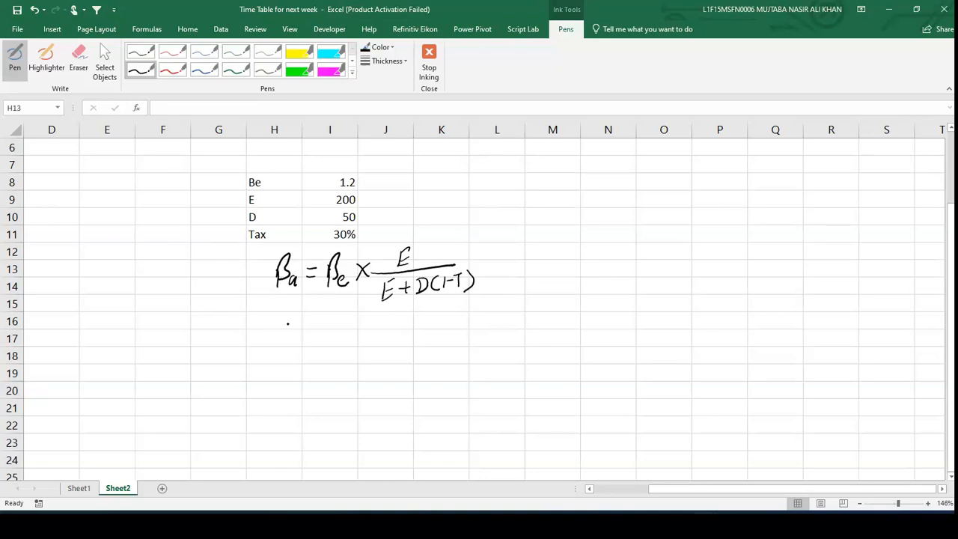
pyautogui.press('Escape')
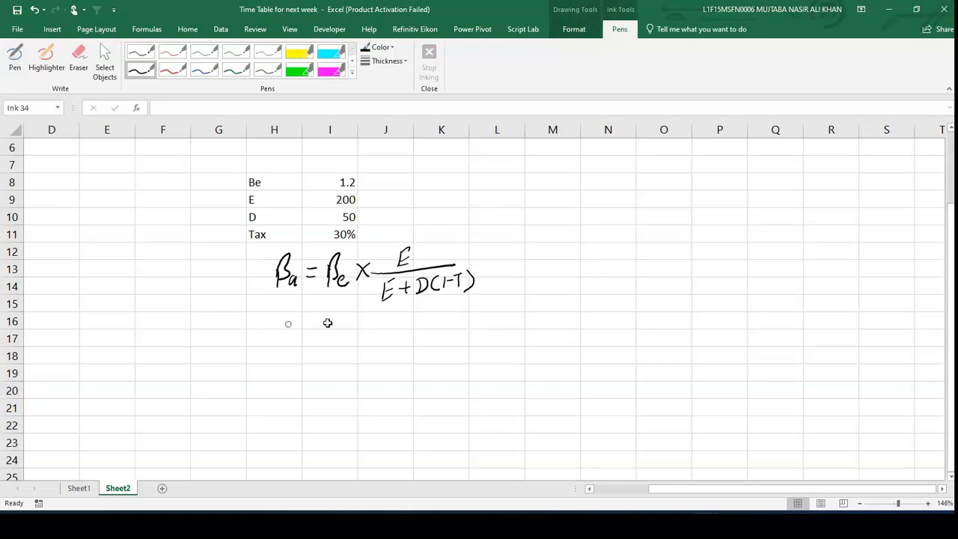
# - Enter the formula =I8*I9/(I9+I10*0.7) in I16 to compute the asset beta
pyautogui.click(328, 323)
pyautogui.write('=')
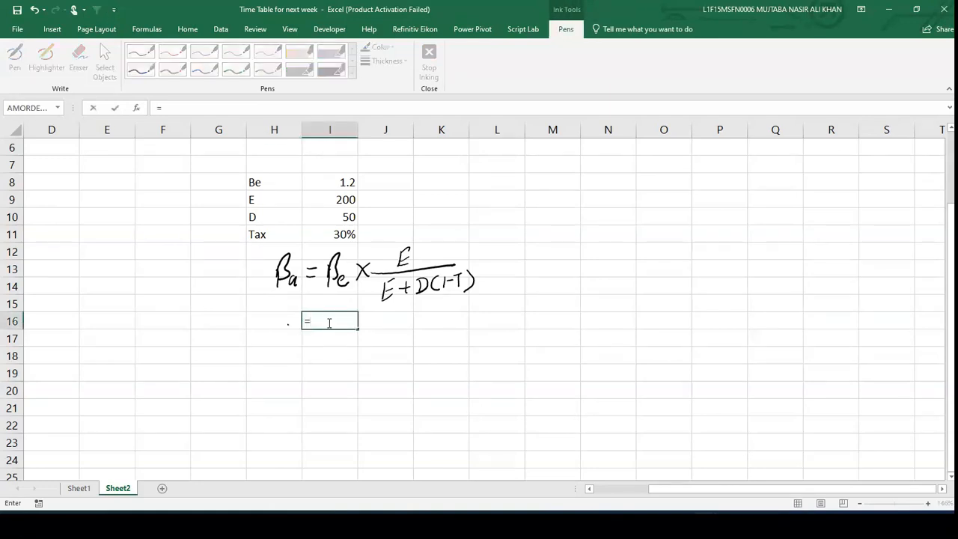
pyautogui.press('Up')
pyautogui.press('Up')
pyautogui.press('Up')
pyautogui.press('Up')
pyautogui.press('Up')
pyautogui.press('Up')
pyautogui.press('Up')
pyautogui.press('Up')
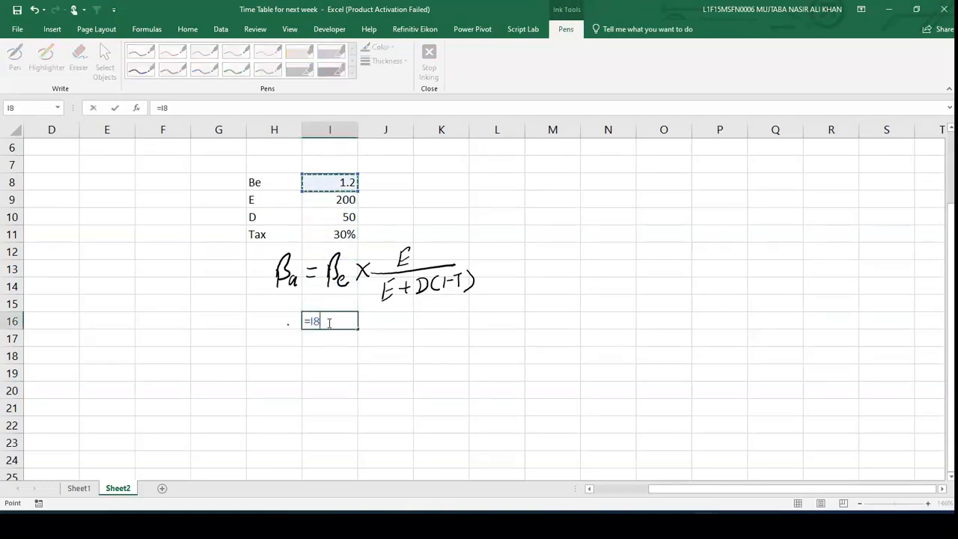
pyautogui.write('*')
pyautogui.press('Up')
pyautogui.press('Up')
pyautogui.press('Up')
pyautogui.press('Up')
pyautogui.press('Up')
pyautogui.press('Up')
pyautogui.press('Up')
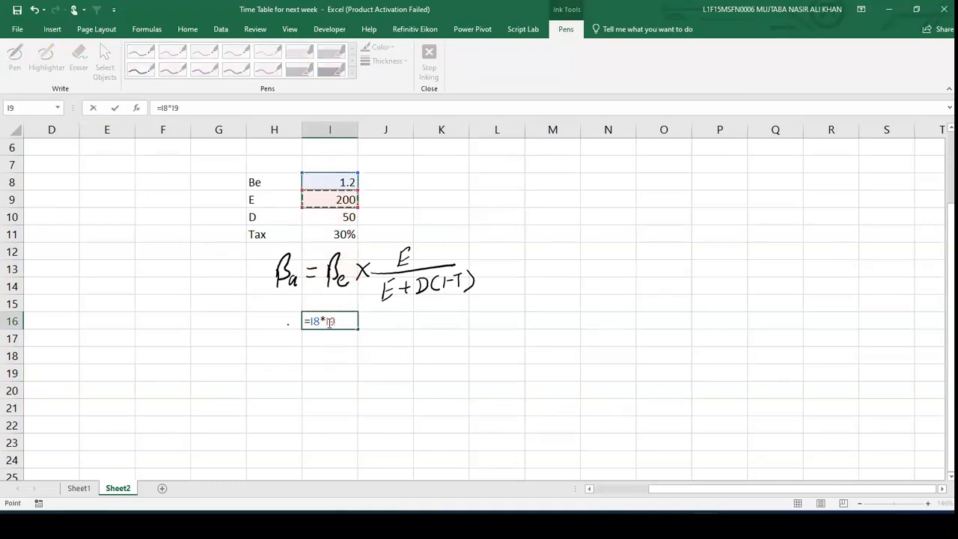
pyautogui.write('/(')
pyautogui.press('Up')
pyautogui.press('Up')
pyautogui.press('Up')
pyautogui.press('Up')
pyautogui.press('Up')
pyautogui.press('Up')
pyautogui.write('+')
pyautogui.press('Up')
pyautogui.press('Up')
pyautogui.press('Up')
pyautogui.press('Up')
pyautogui.press('Up')
pyautogui.press('Up')
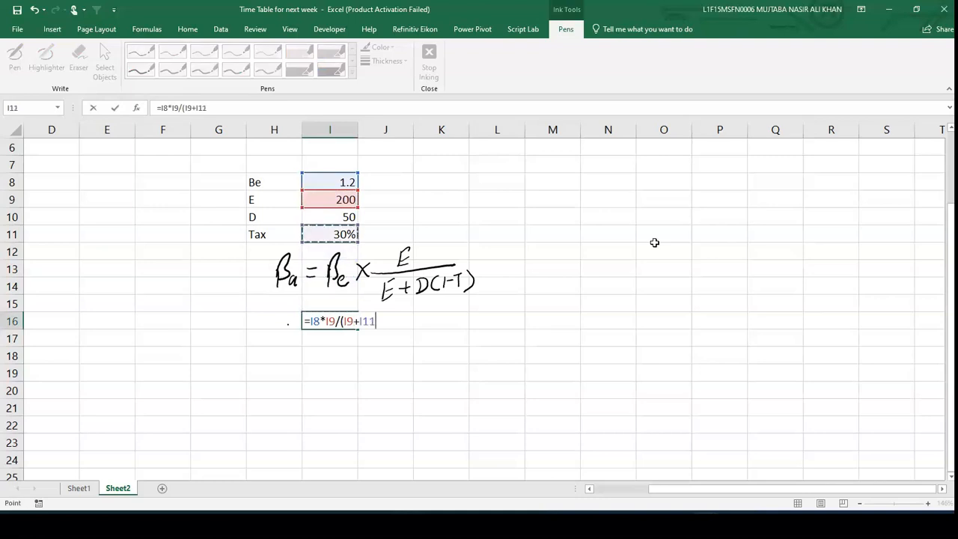
pyautogui.write('*')
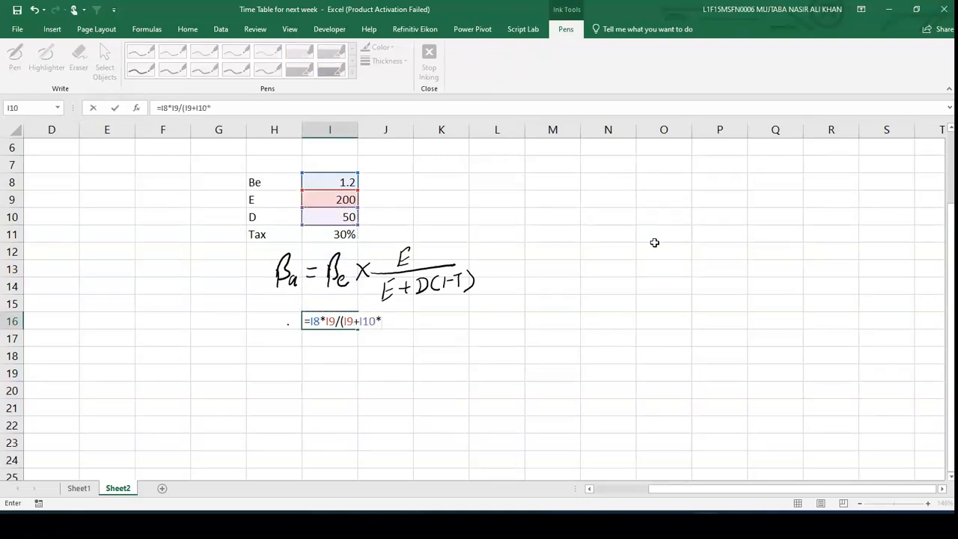
pyautogui.write('0.7)')
pyautogui.hotkey('ctrl', 'Return')
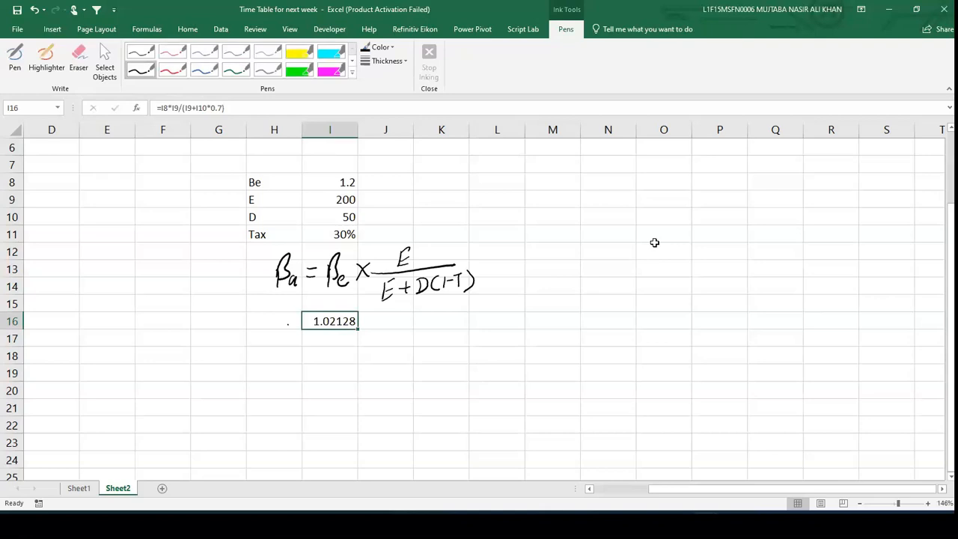
# - Copy the input block H8:I11 and paste it starting at H19
pyautogui.scroll(-1, 654, 243)
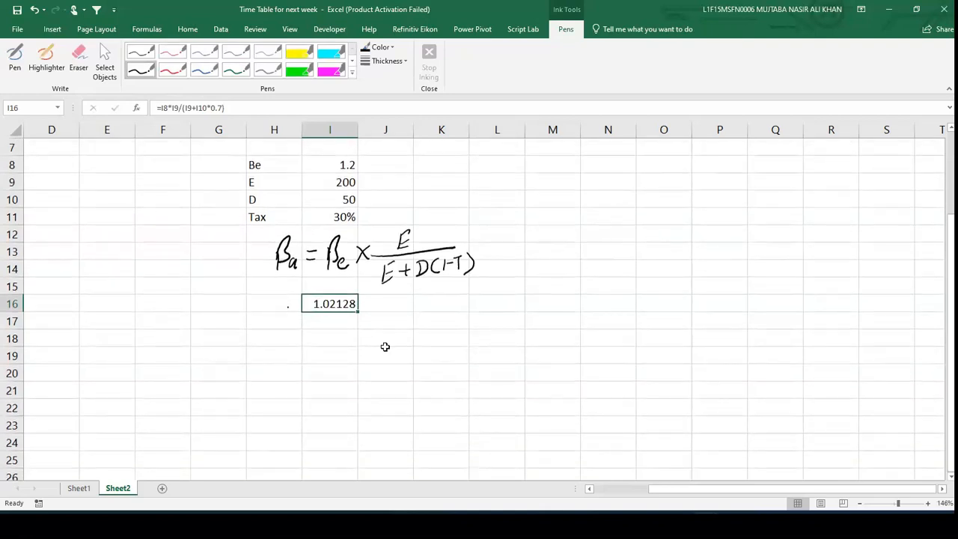
pyautogui.click(307, 378)
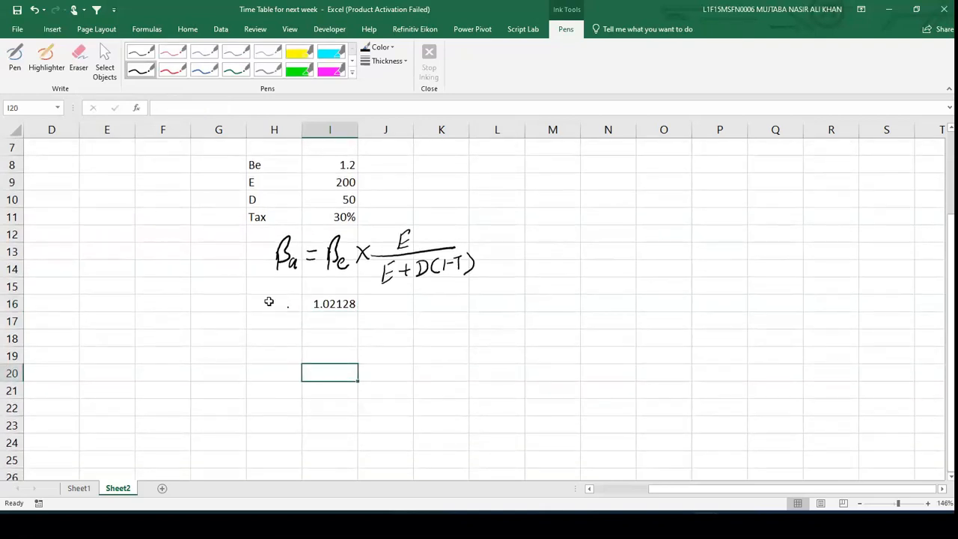
pyautogui.click(255, 169)
pyautogui.press('Right')
pyautogui.press('Right')
pyautogui.press('Left')
pyautogui.press('Left')
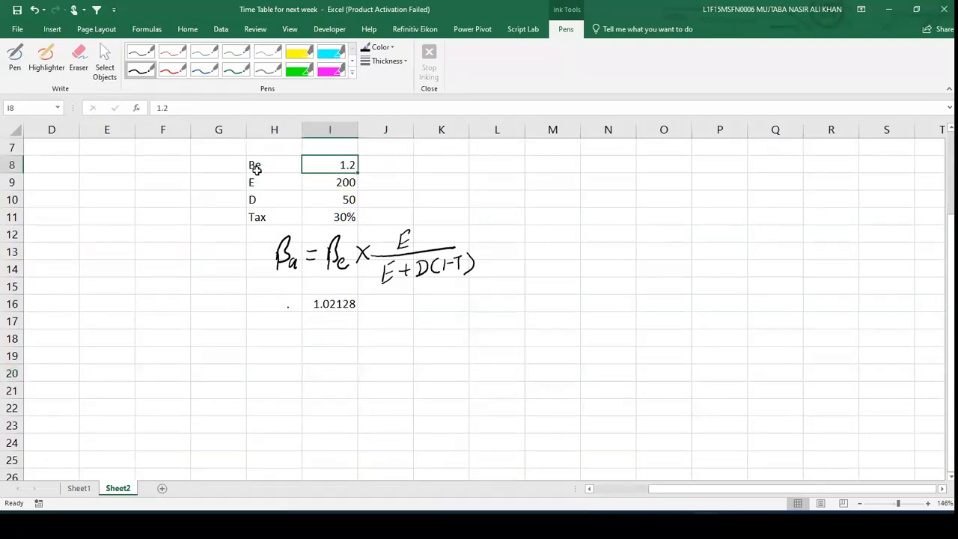
pyautogui.hotkey('shift', 'Right')
pyautogui.hotkey('shift', 'Down')
pyautogui.hotkey('shift', 'Down')
pyautogui.hotkey('shift', 'Down')
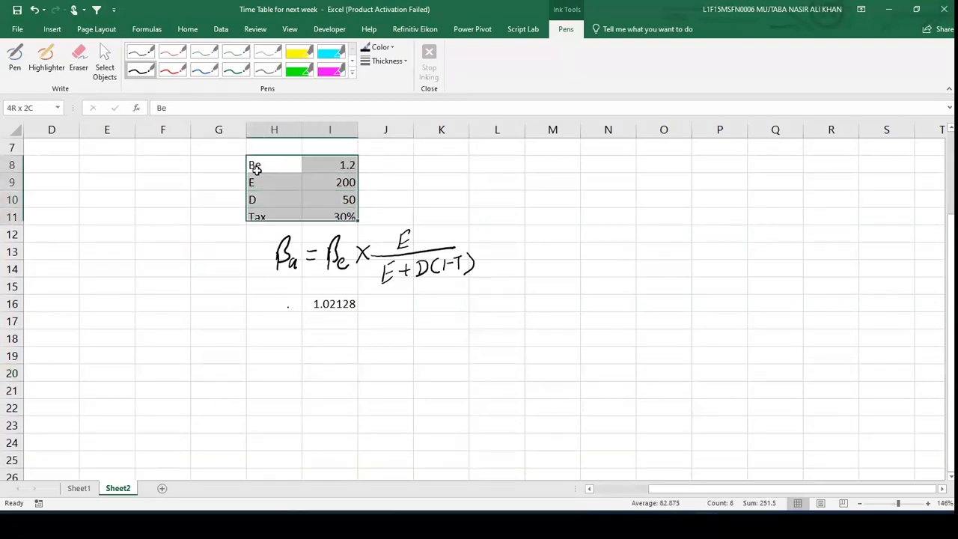
pyautogui.hotkey('ctrl', 'c')
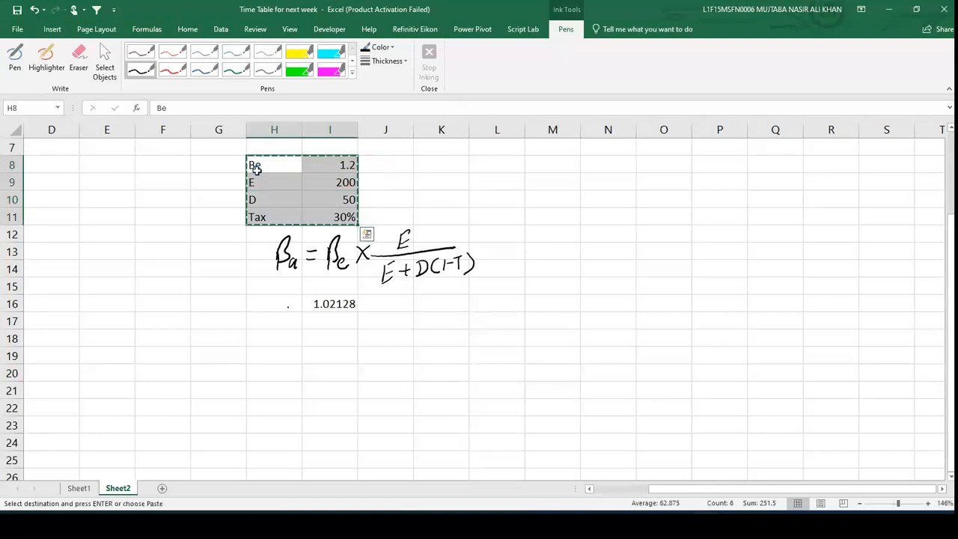
pyautogui.click(284, 357)
pyautogui.hotkey('ctrl', 'v')
pyautogui.press('Escape')
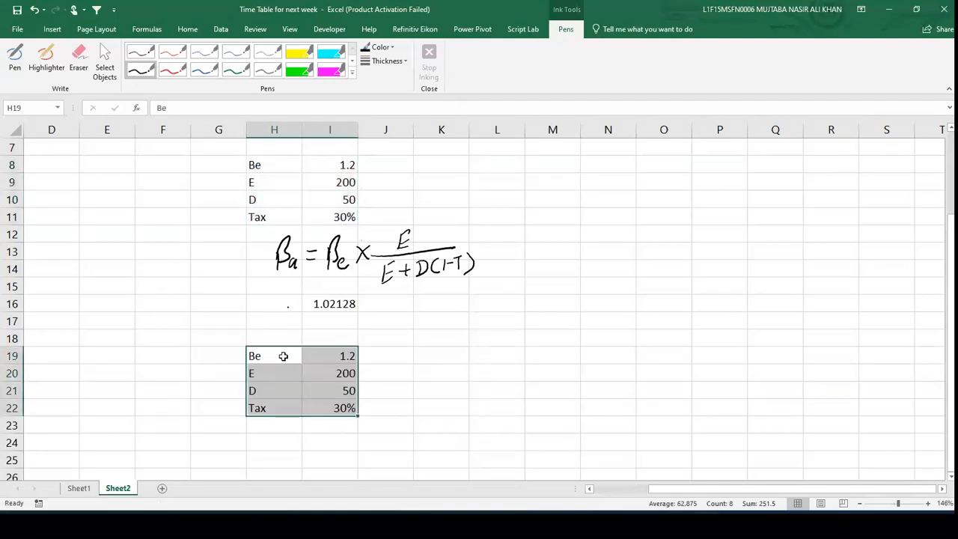
# - Relabel the copied Be as ba and add a be label in H23
pyautogui.click(287, 356)
pyautogui.press('BackSpace')
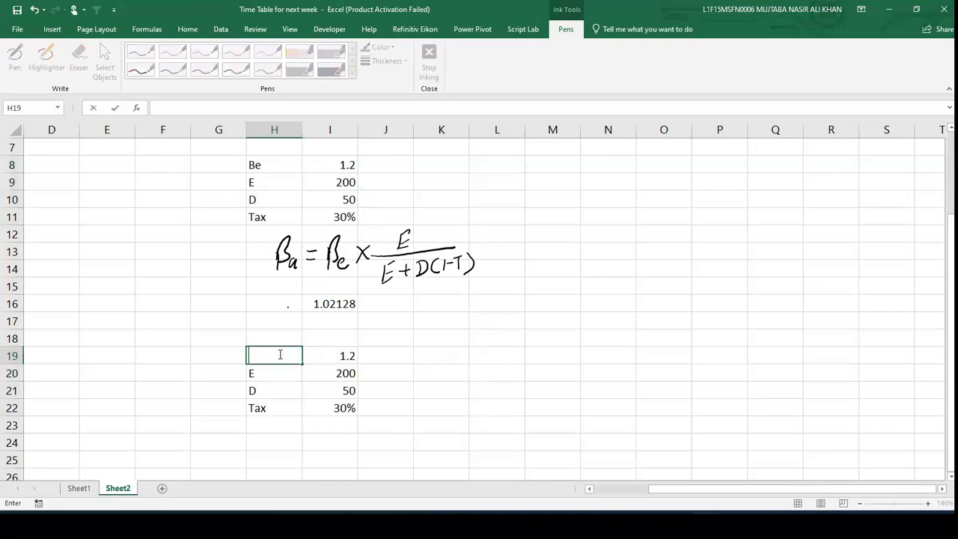
pyautogui.write('ba')
pyautogui.press('Return')
pyautogui.press('Return')
pyautogui.press('Return')
pyautogui.press('Return')
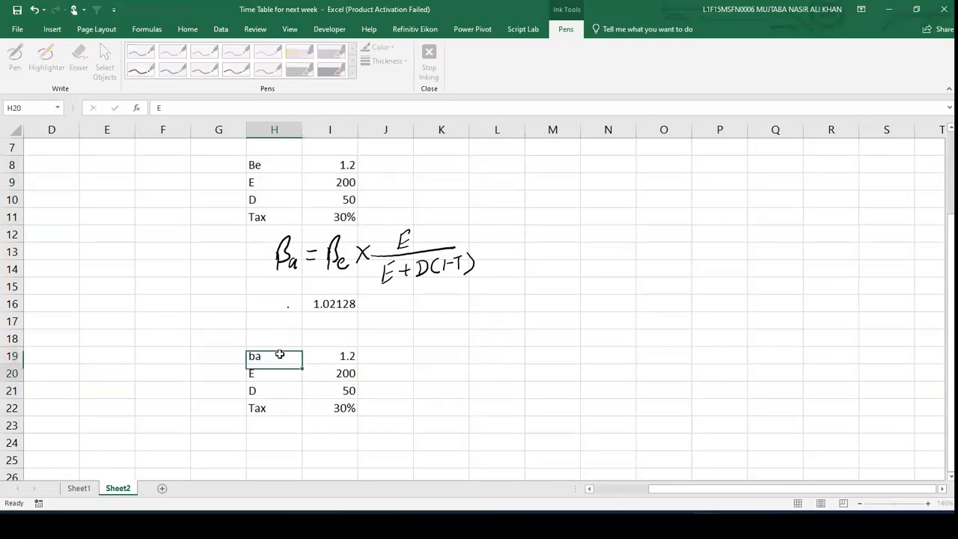
pyautogui.write('be')
pyautogui.press('Tab')
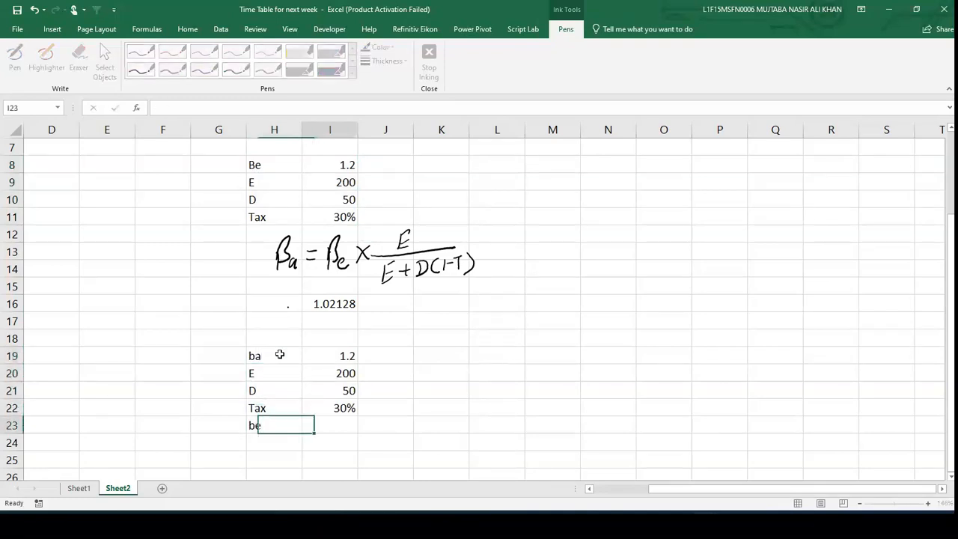
# - Annotate the handwritten formula by circling βe, ticking E and underlining the denominator and βa
pyautogui.scroll(-1, 279, 354)
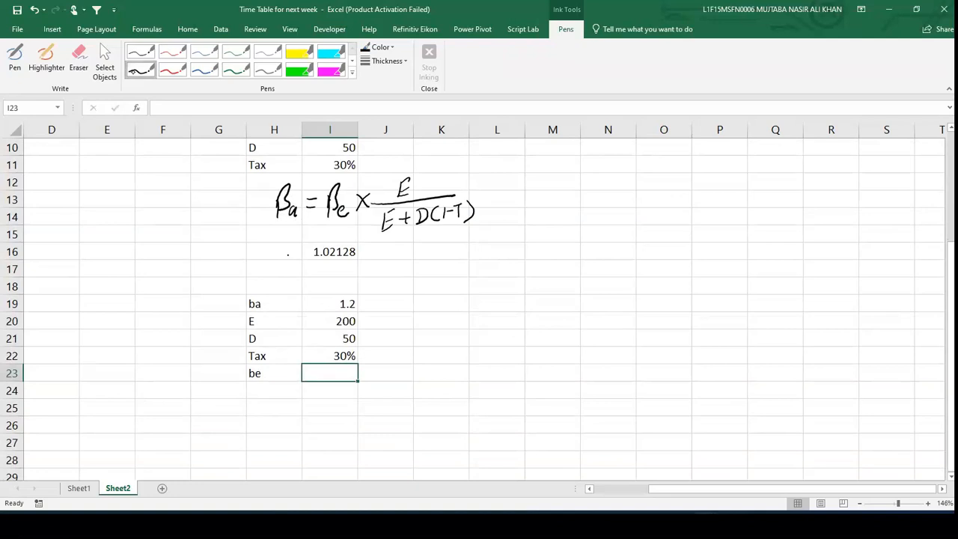
pyautogui.click(287, 223)
pyautogui.moveTo(286, 225); pyautogui.dragTo(301, 223)
pyautogui.moveTo(426, 185); pyautogui.dragTo(461, 175)
pyautogui.moveTo(381, 239); pyautogui.dragTo(451, 226)
pyautogui.moveTo(358, 178)
pyautogui.mouseDown()
pyautogui.moveTo(337, 167)
pyautogui.moveTo(333, 232)
pyautogui.moveTo(349, 173)
pyautogui.mouseUp()
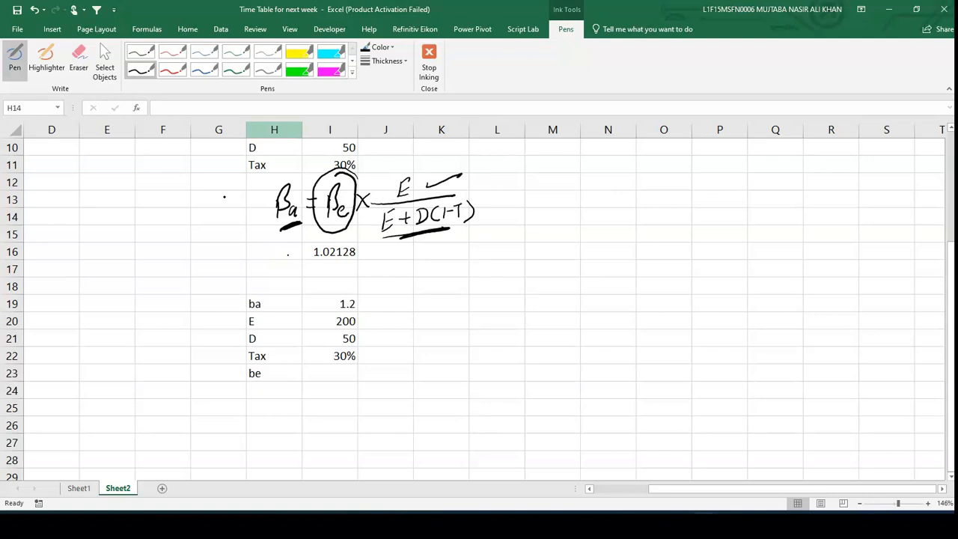
pyautogui.press('Escape')
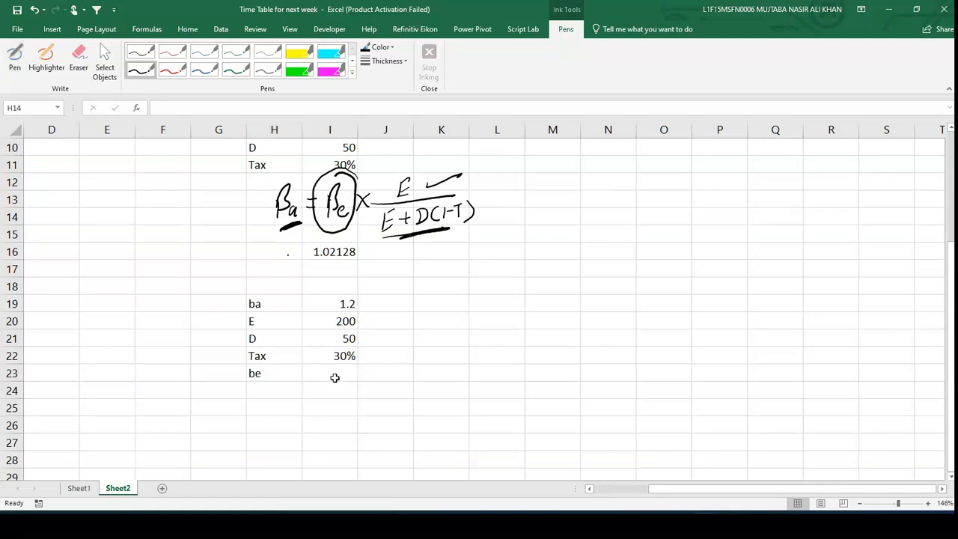
# - Enter the formula =I19*(I20+I21*0.7)/I20 in I23 to compute the equity beta from the asset beta
pyautogui.click(335, 378)
pyautogui.write('=')
pyautogui.press('Up')
pyautogui.press('Up')
pyautogui.press('Up')
pyautogui.press('Up')
pyautogui.write('*')
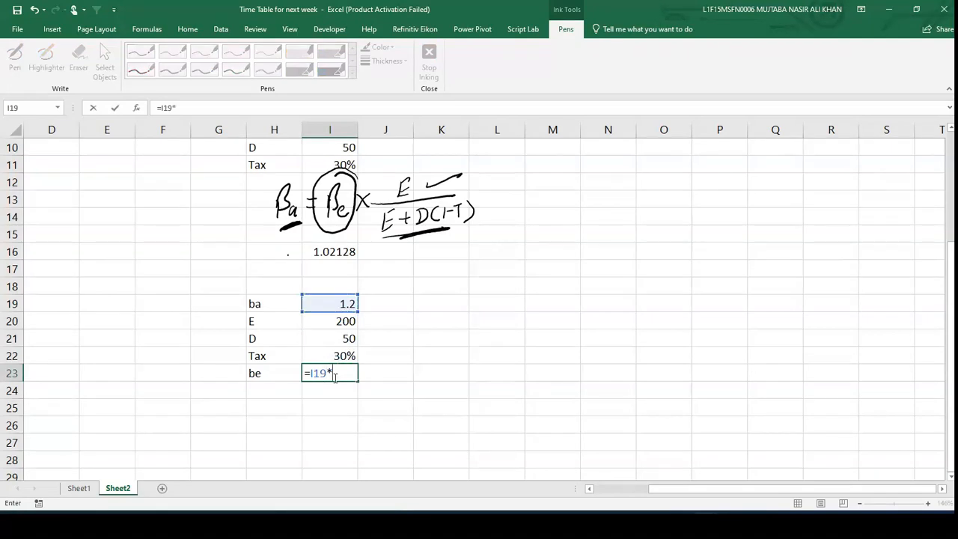
pyautogui.write('(')
pyautogui.press('Up')
pyautogui.press('Up')
pyautogui.press('Up')
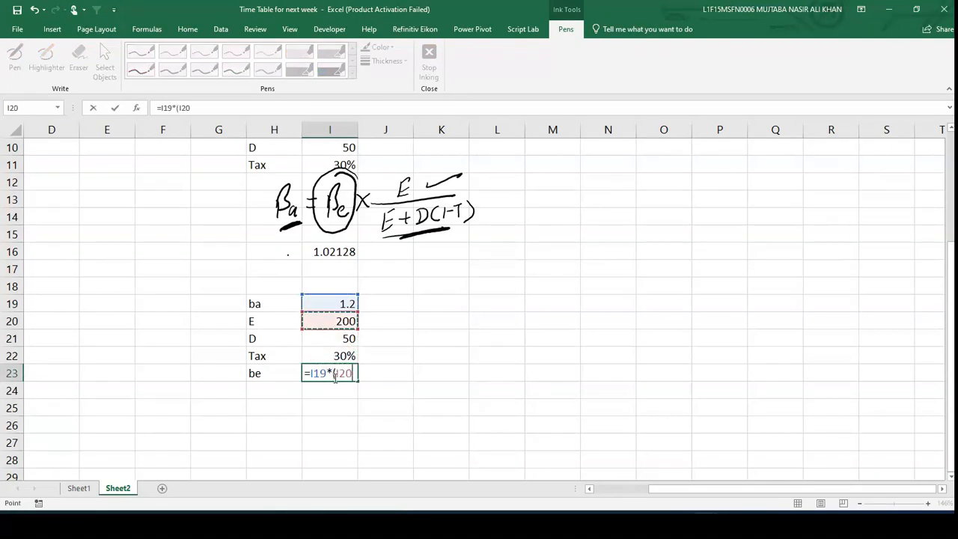
pyautogui.write('+')
pyautogui.press('Up')
pyautogui.press('Up')
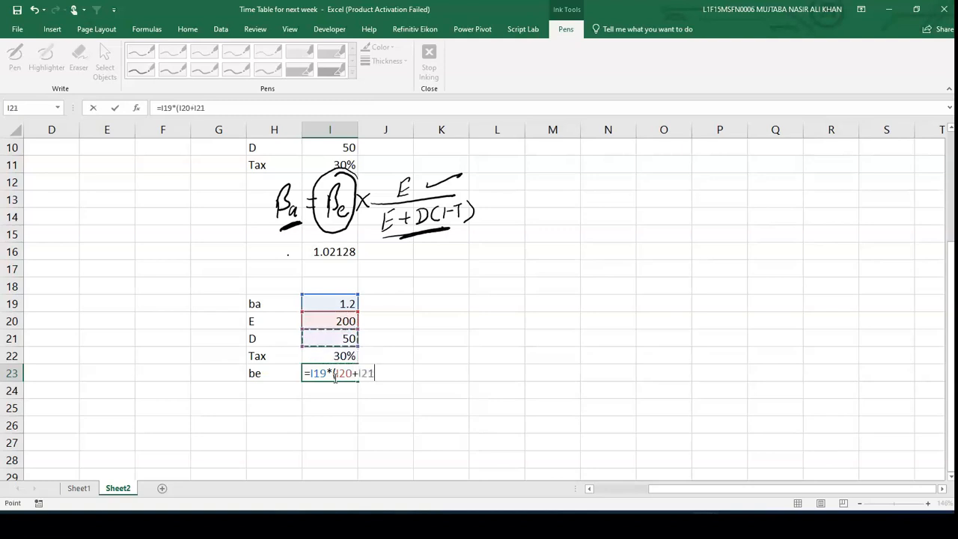
pyautogui.write('*0.7')
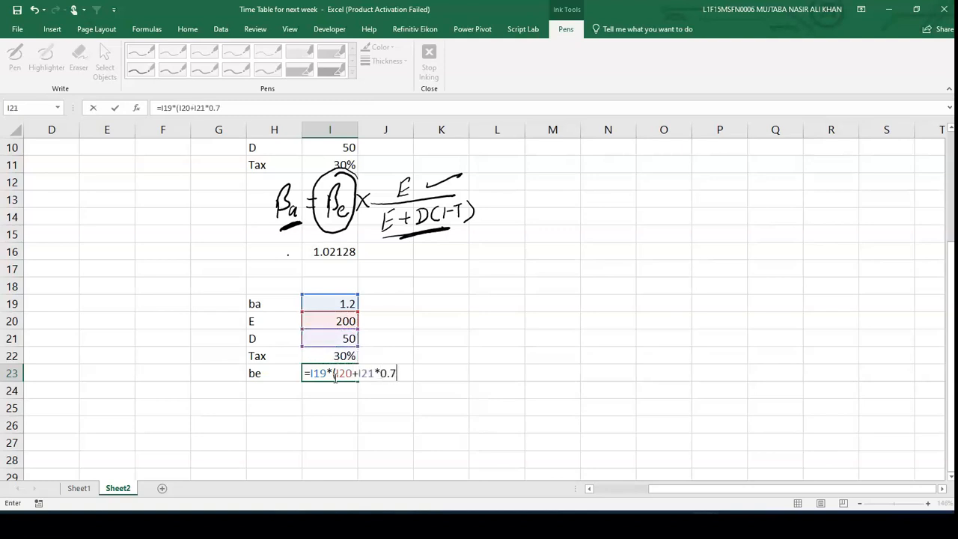
pyautogui.write(')/')
pyautogui.press('Up')
pyautogui.press('Up')
pyautogui.press('Up')
pyautogui.press('Return')
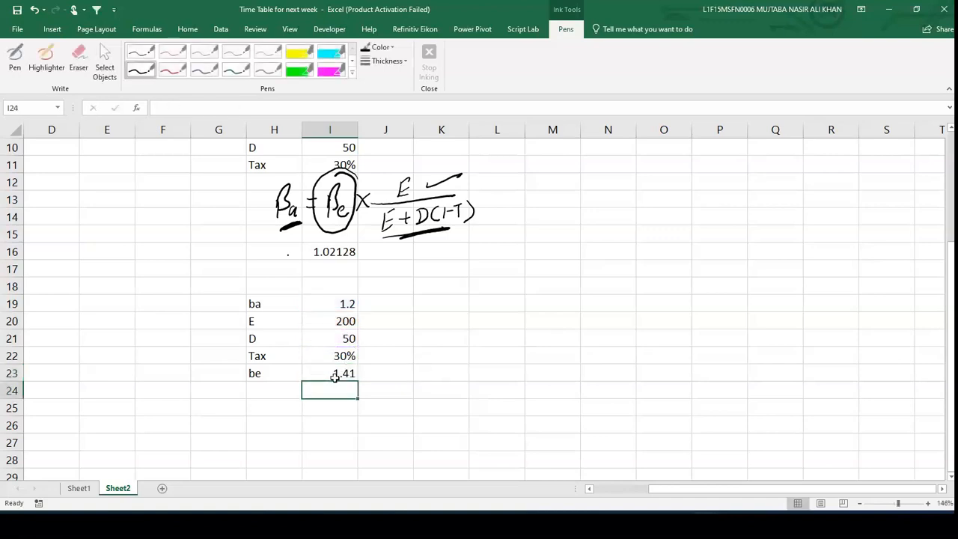
pyautogui.click(334, 379)
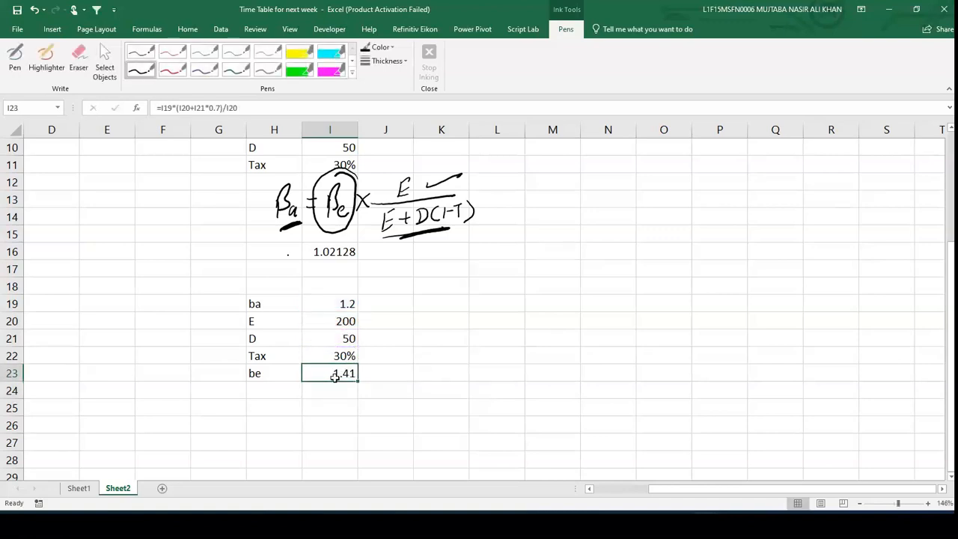
pyautogui.scroll(1, 335, 378)
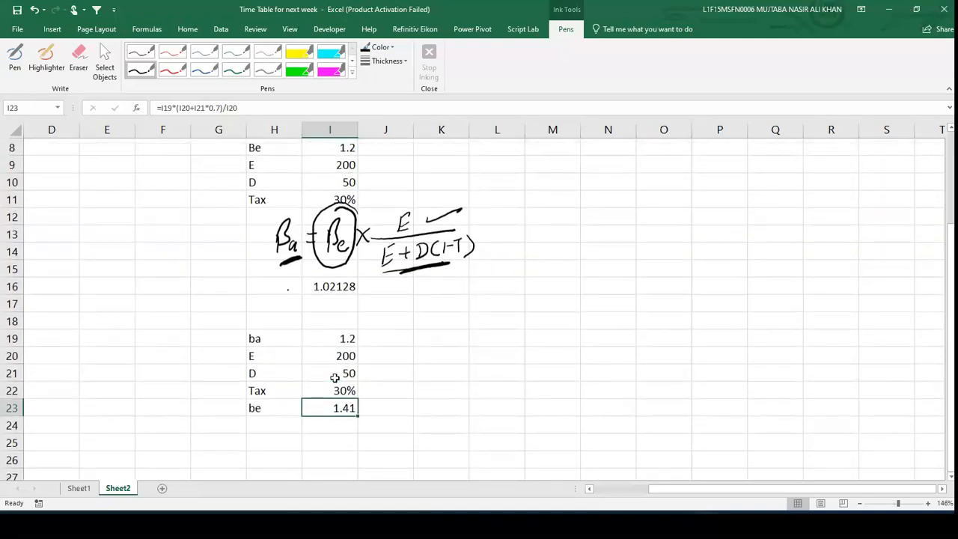
# - Switch to OneNote and annotate the asset beta formula with an arrow from βe to βa, the word ungear, and an upward arrow to βe
pyautogui.moveTo(652, 526)
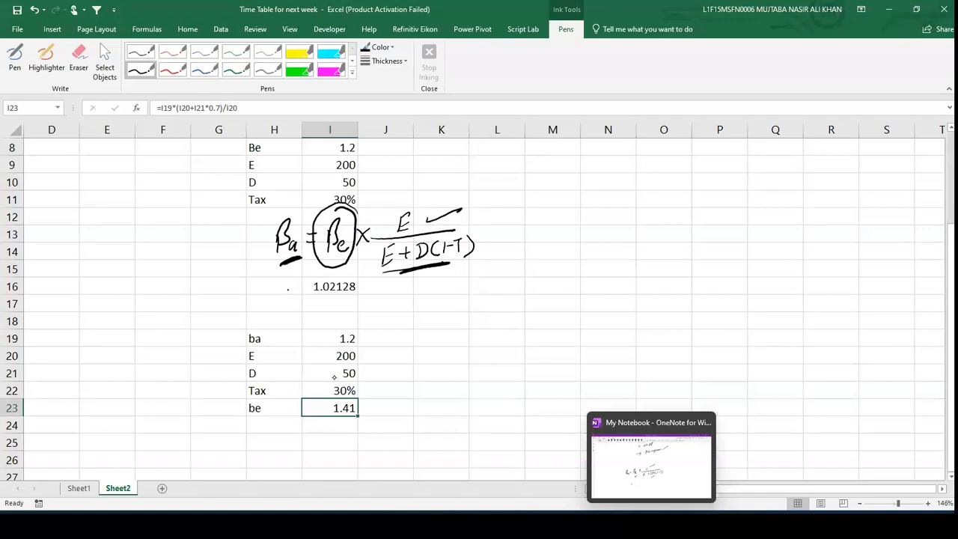
pyautogui.click(651, 466)
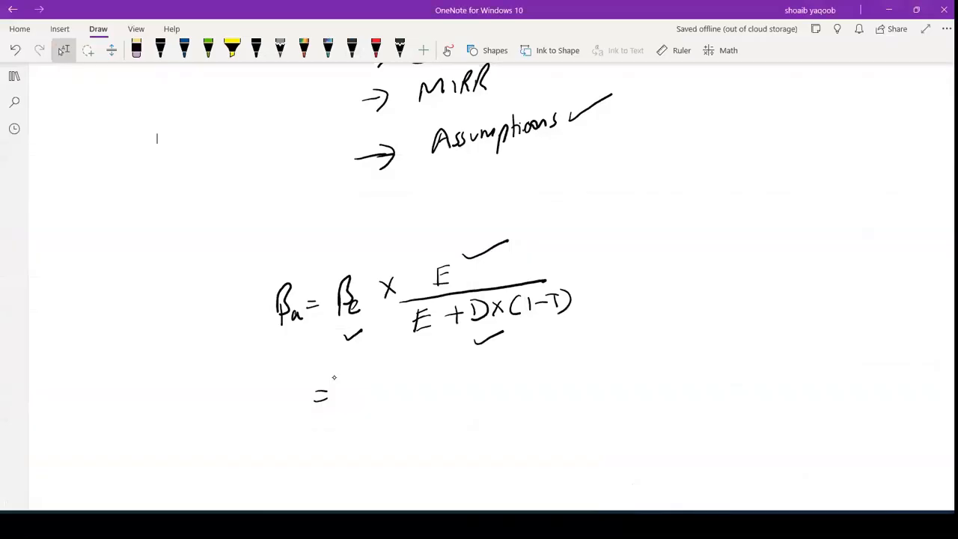
pyautogui.scroll(-1, 334, 378)
pyautogui.click(161, 49)
pyautogui.moveTo(346, 234)
pyautogui.mouseDown()
pyautogui.moveTo(333, 219)
pyautogui.moveTo(279, 225)
pyautogui.moveTo(274, 240)
pyautogui.mouseUp()
pyautogui.moveTo(235, 184)
pyautogui.mouseDown()
pyautogui.moveTo(257, 187)
pyautogui.moveTo(253, 209)
pyautogui.moveTo(274, 177)
pyautogui.moveTo(291, 178)
pyautogui.mouseUp()
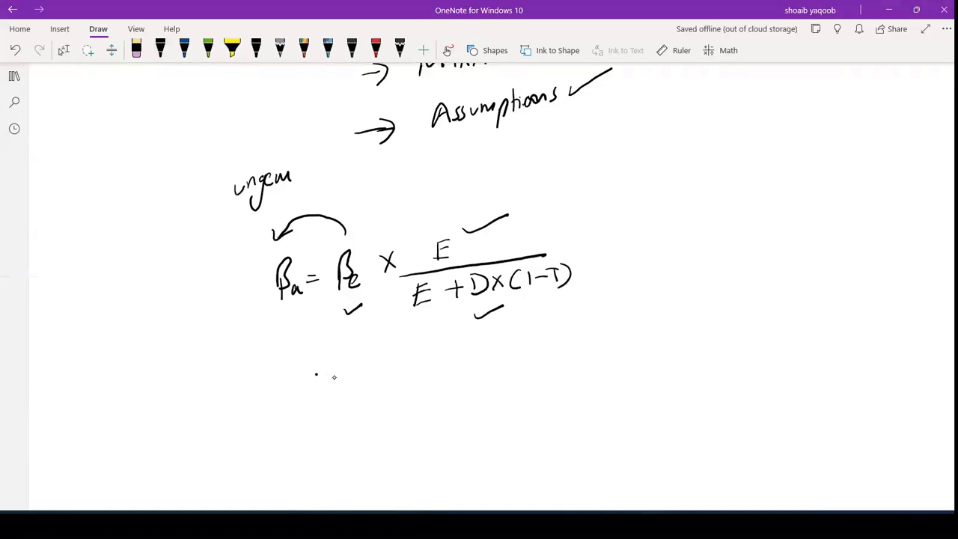
pyautogui.moveTo(289, 359)
pyautogui.mouseDown()
pyautogui.moveTo(350, 339)
pyautogui.moveTo(354, 348)
pyautogui.mouseUp()
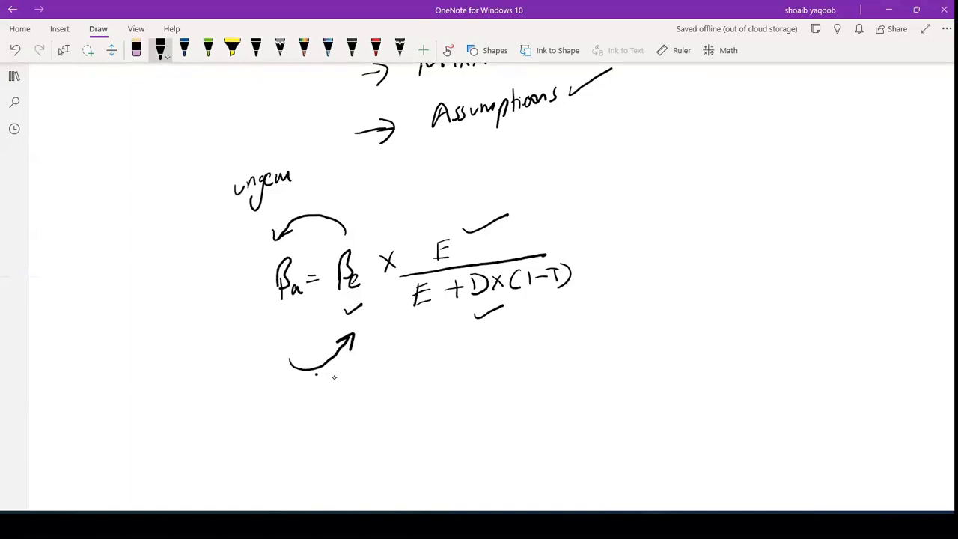